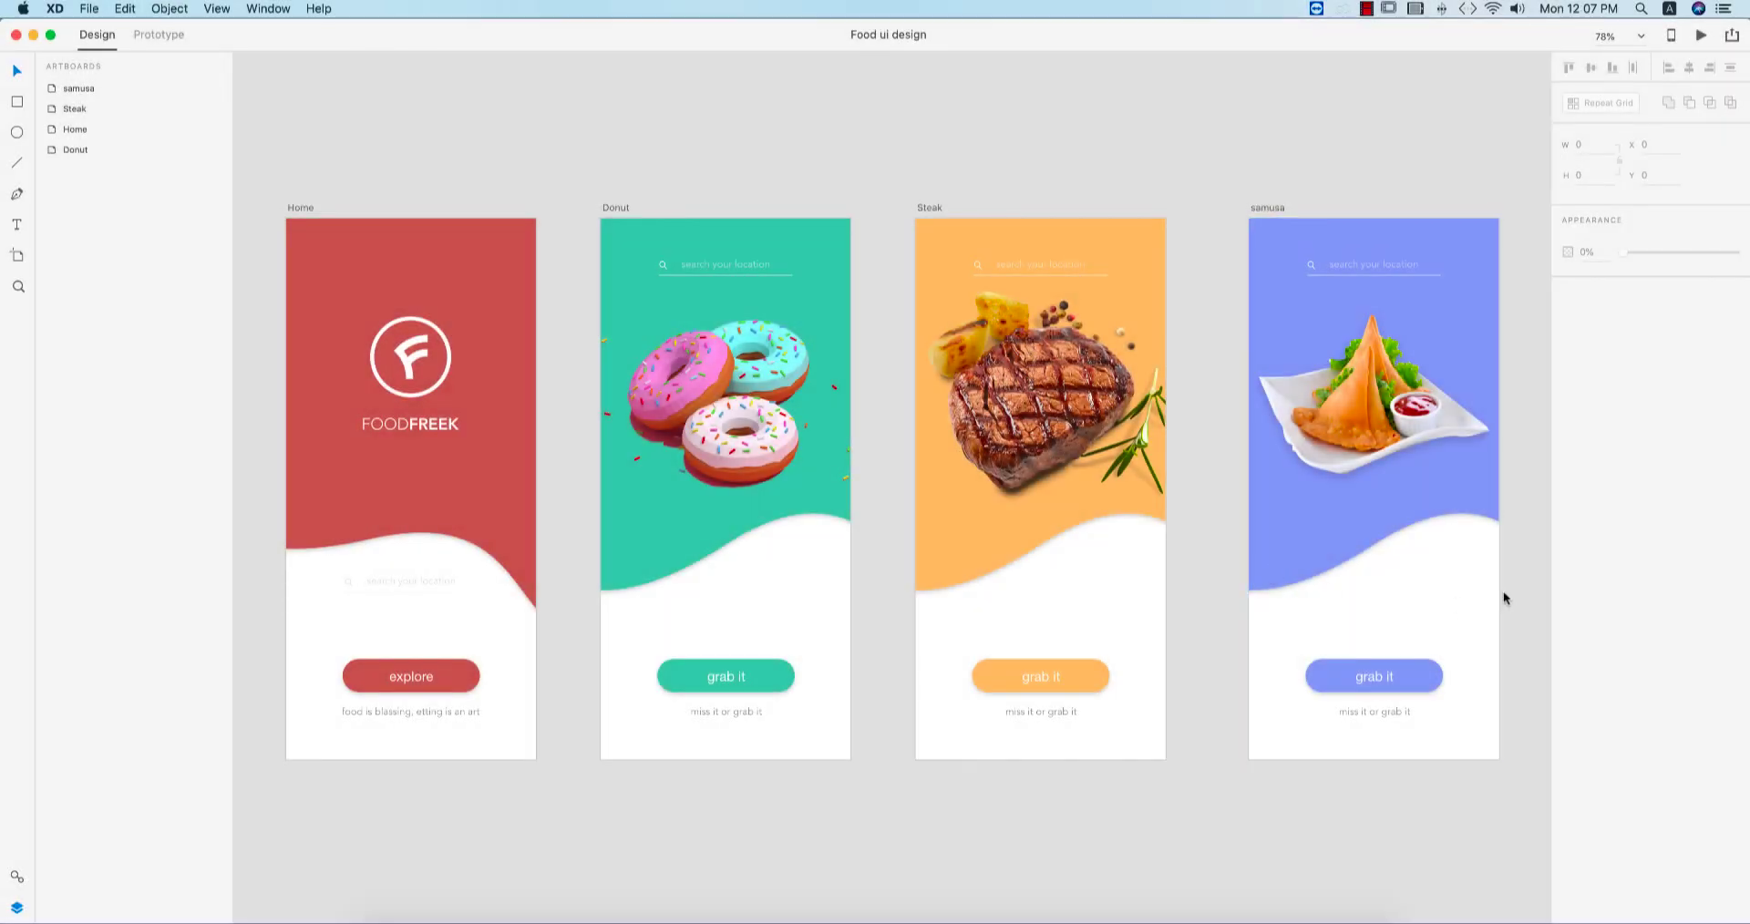
- Look over the Home, Donut, Steak and samusa artboards, then launch Illustrator from the Dock
click(1514, 594)
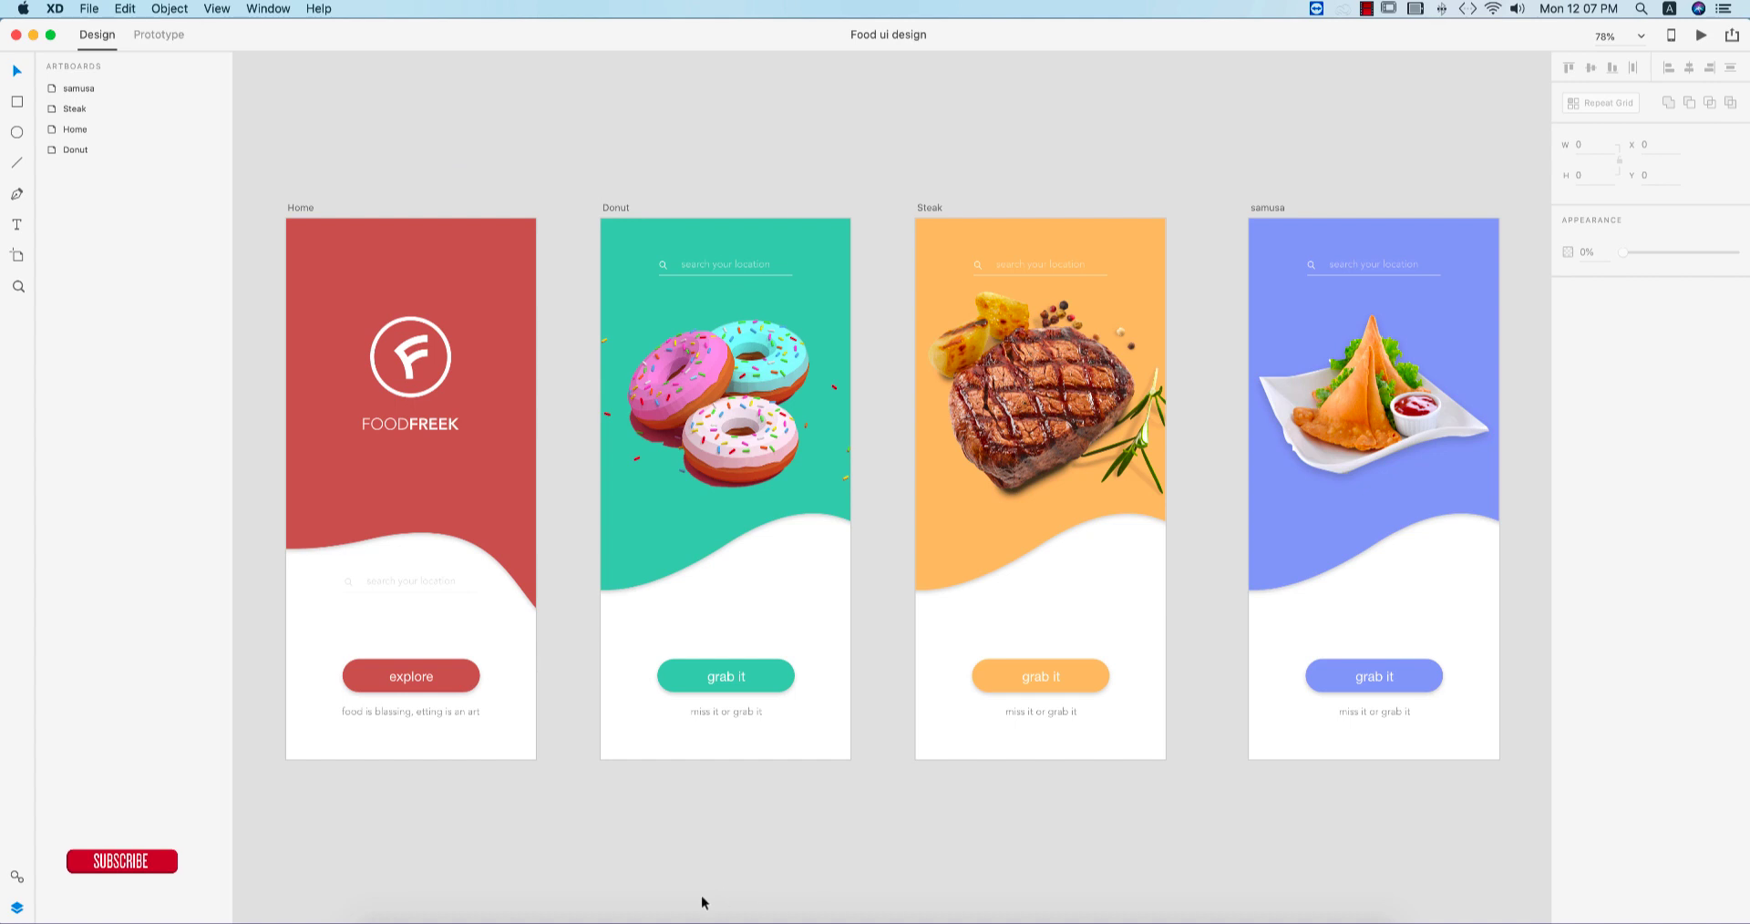
click(568, 917)
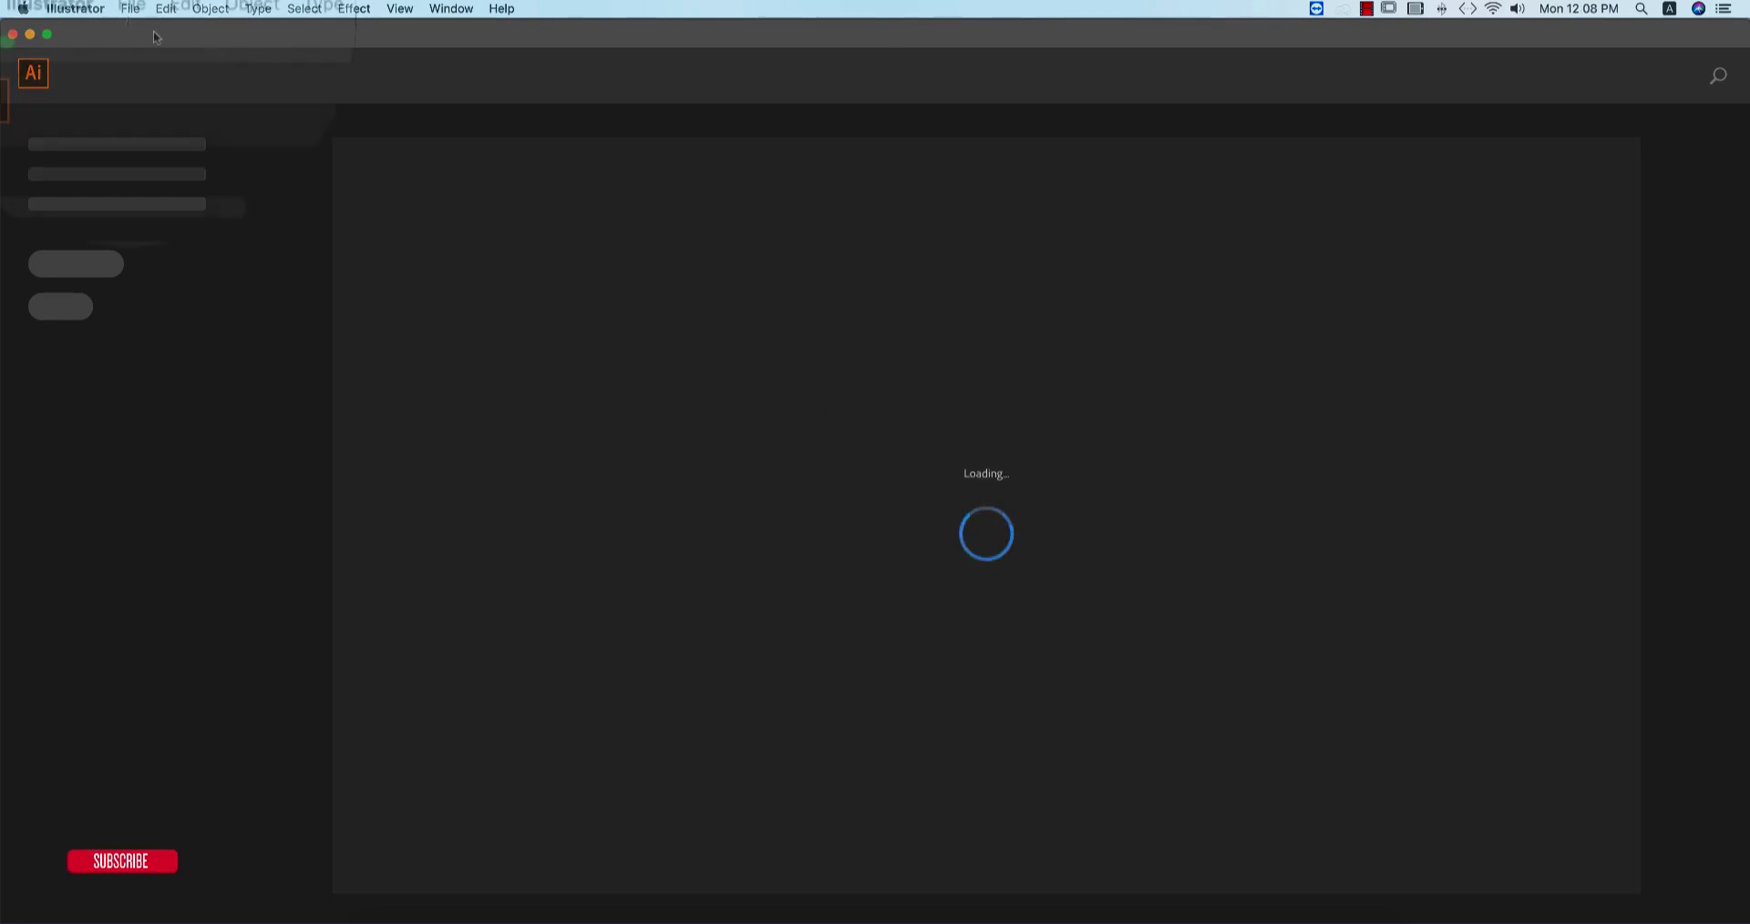
- Create a 2000 × 2000 px Illustrator document named 'logo'
click(131, 8)
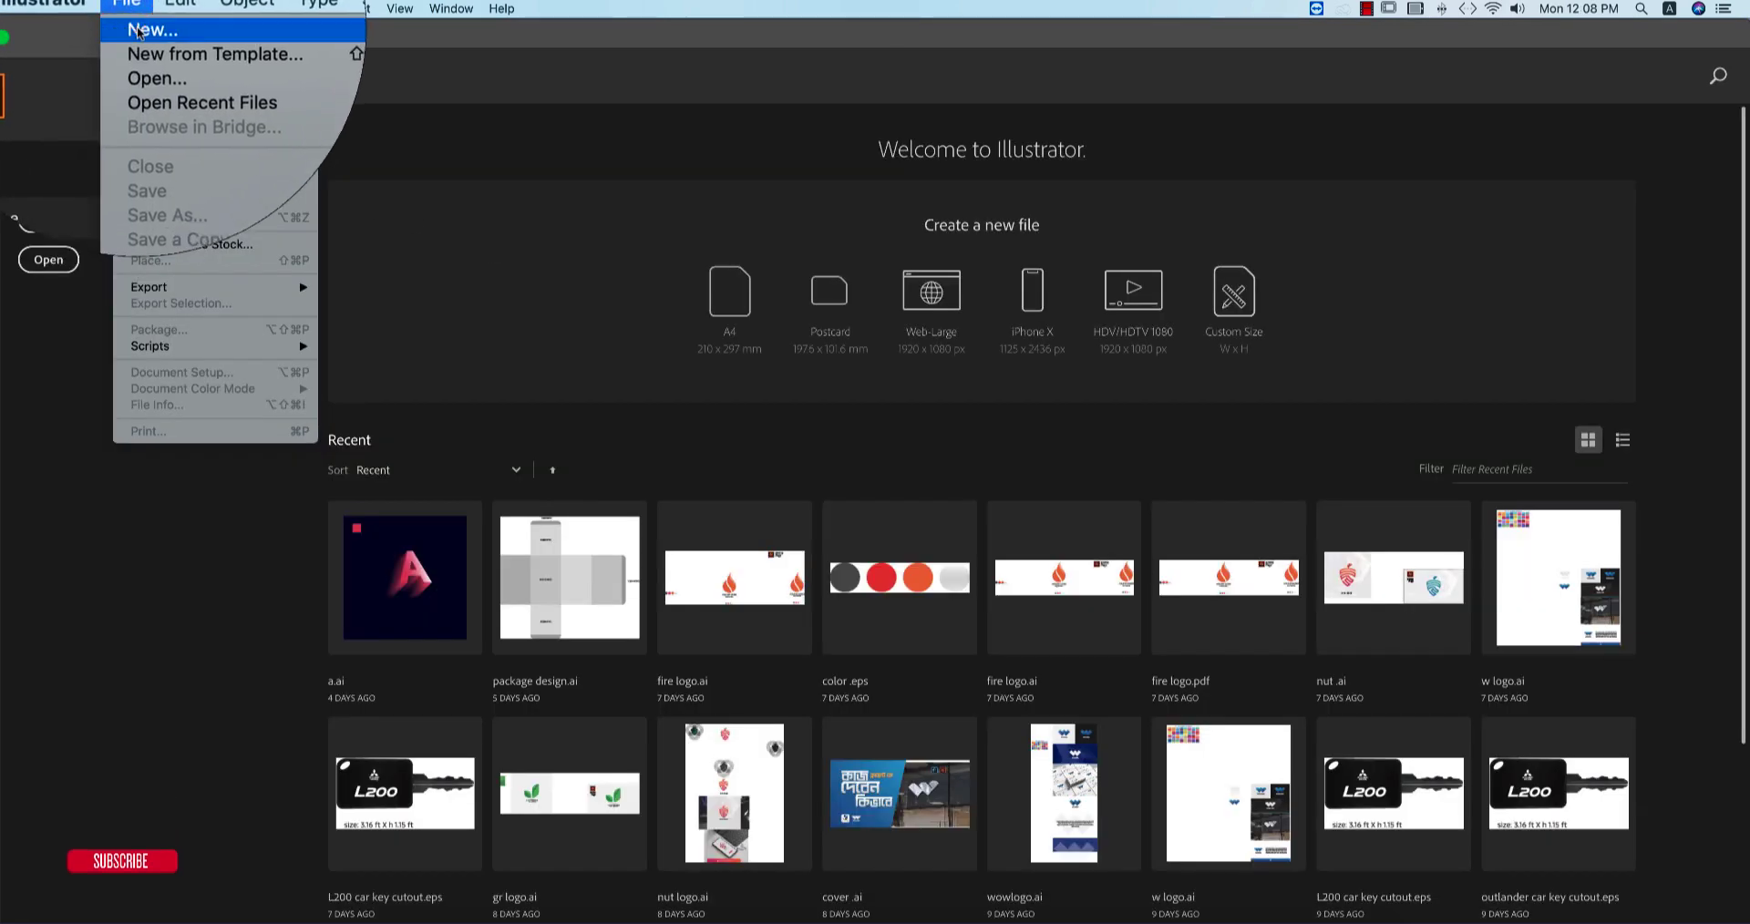
click(138, 32)
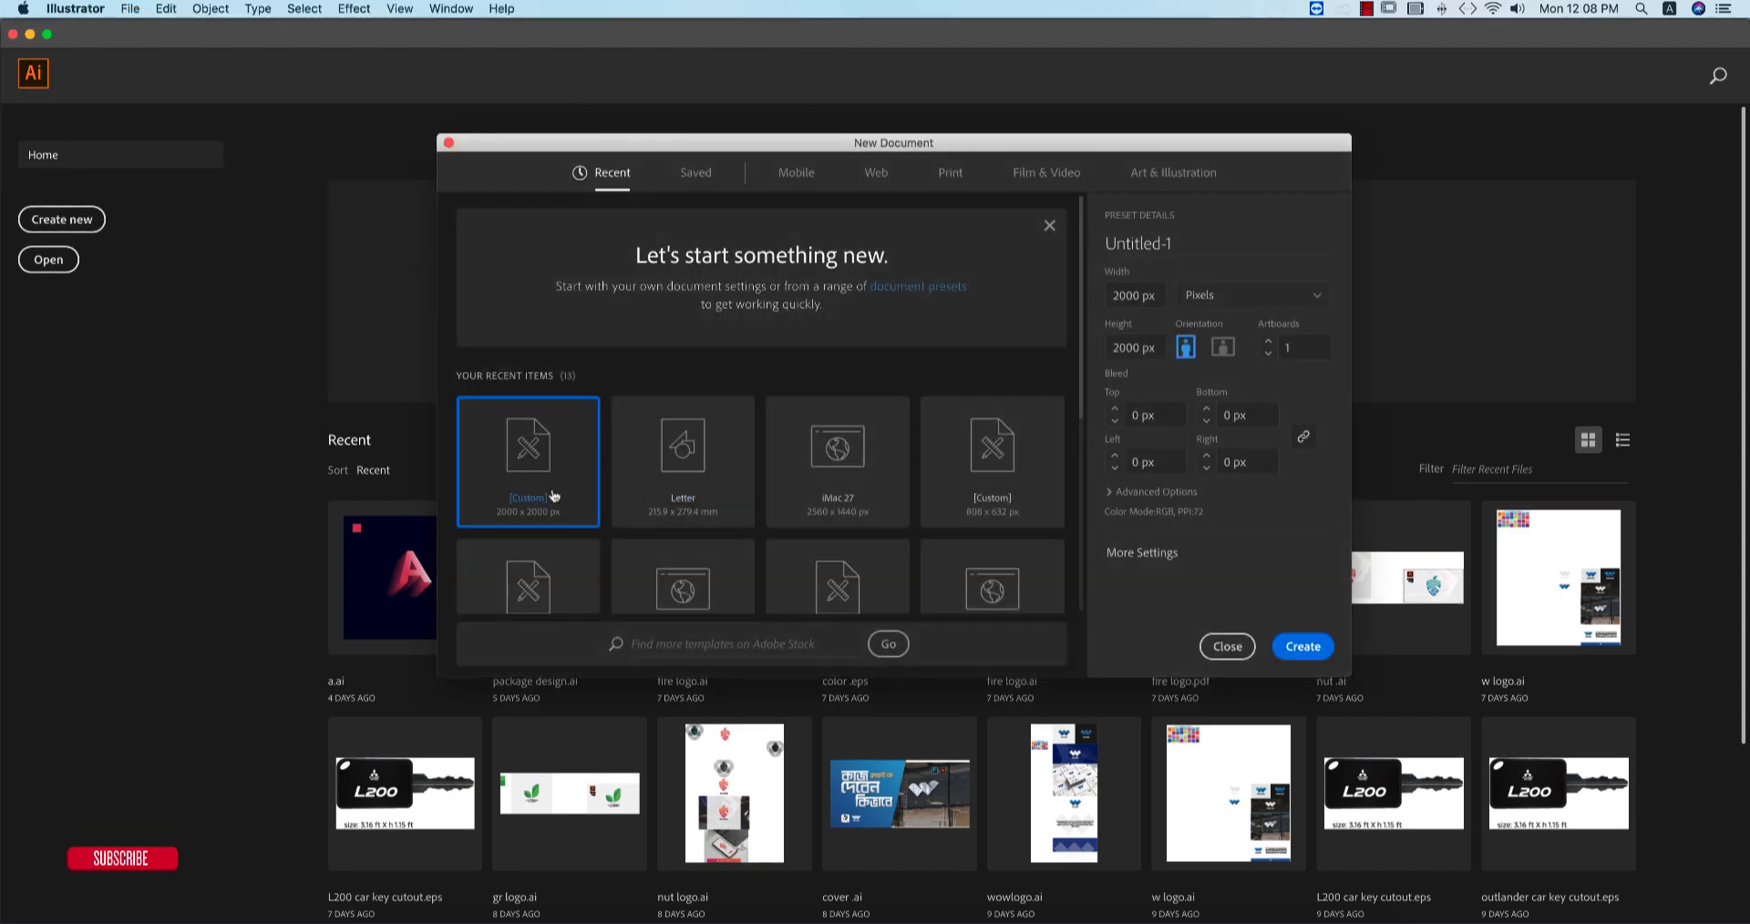
click(1156, 297)
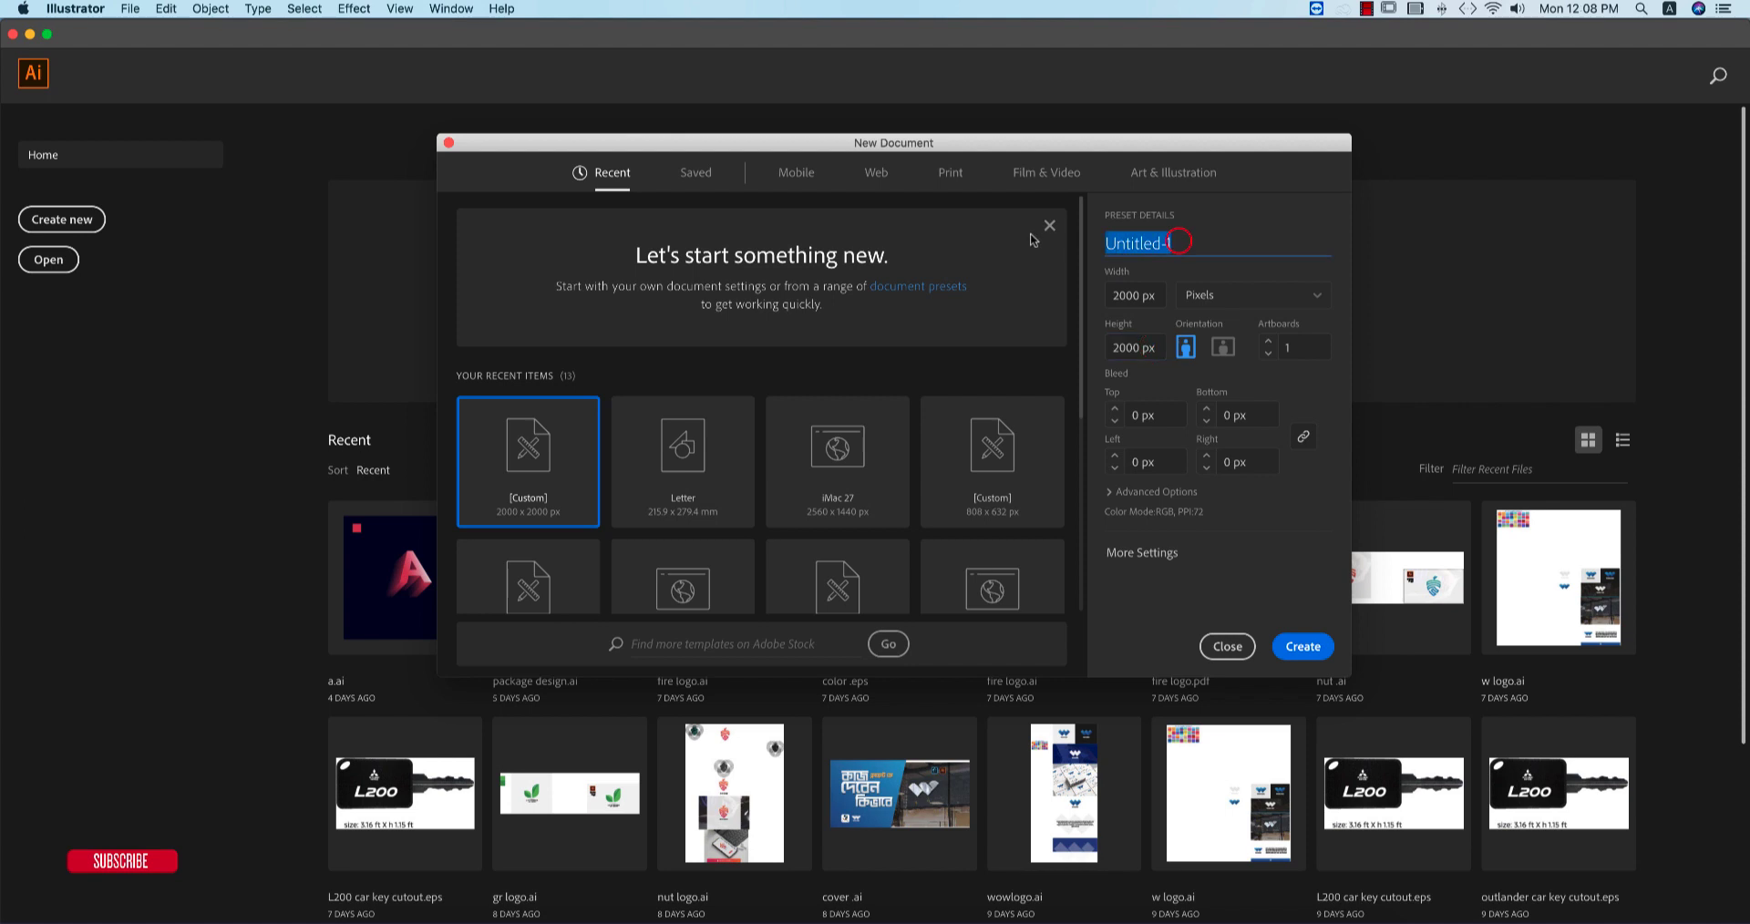
key(BackSpace)
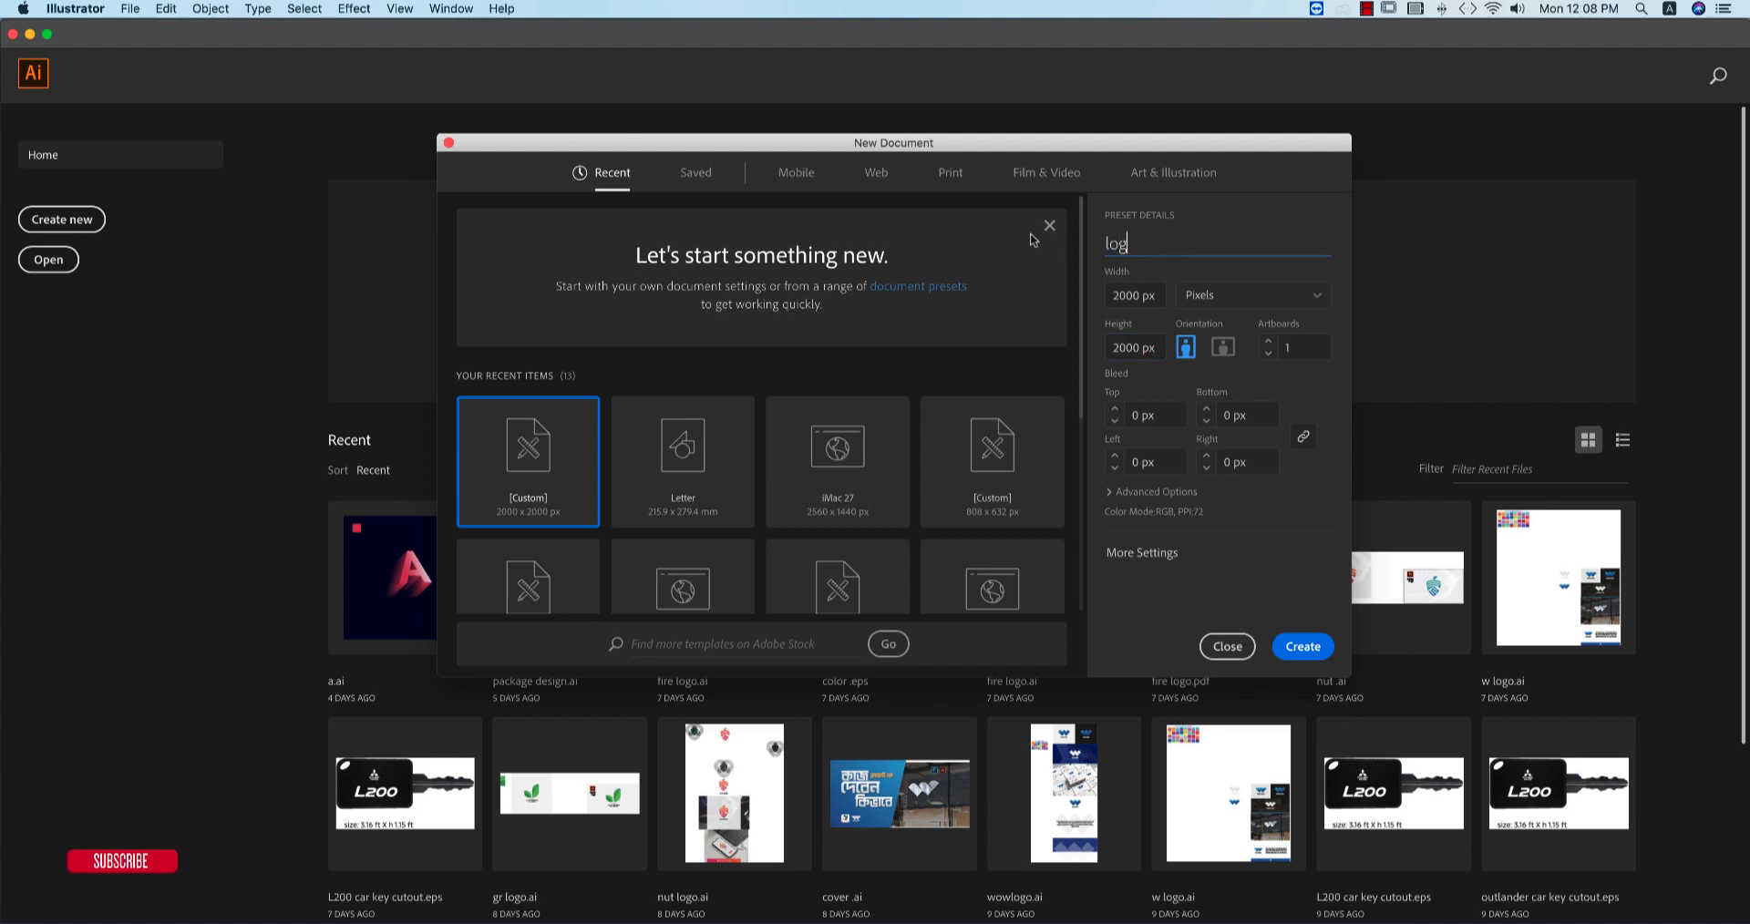
click(1307, 641)
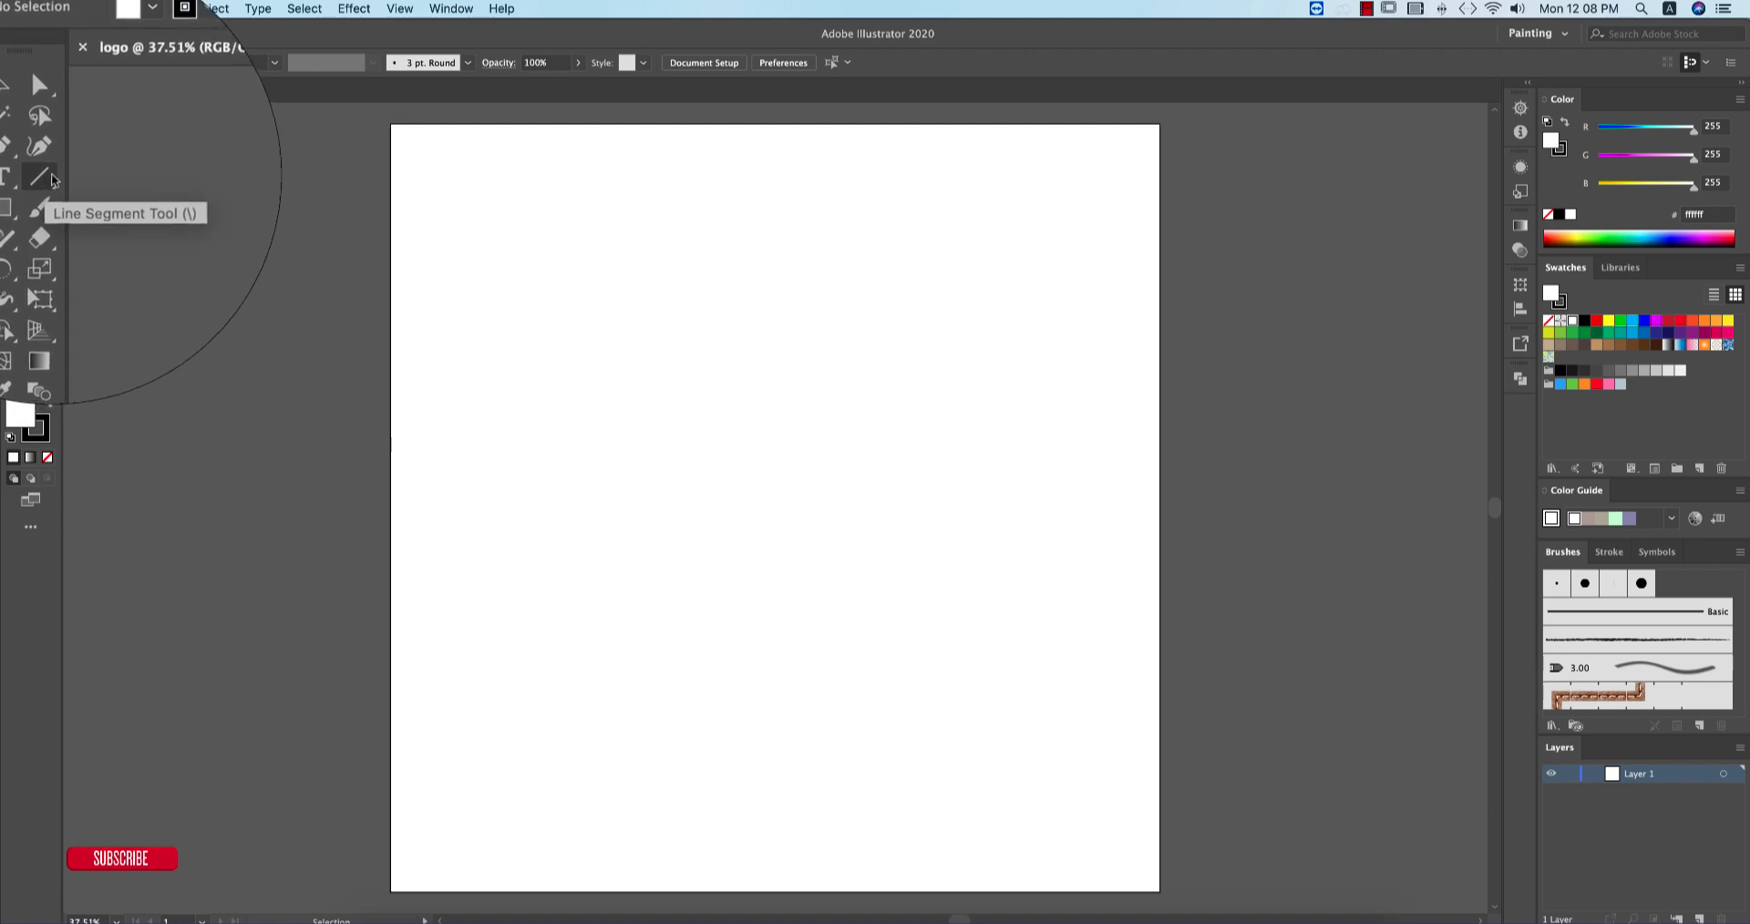
click(30, 527)
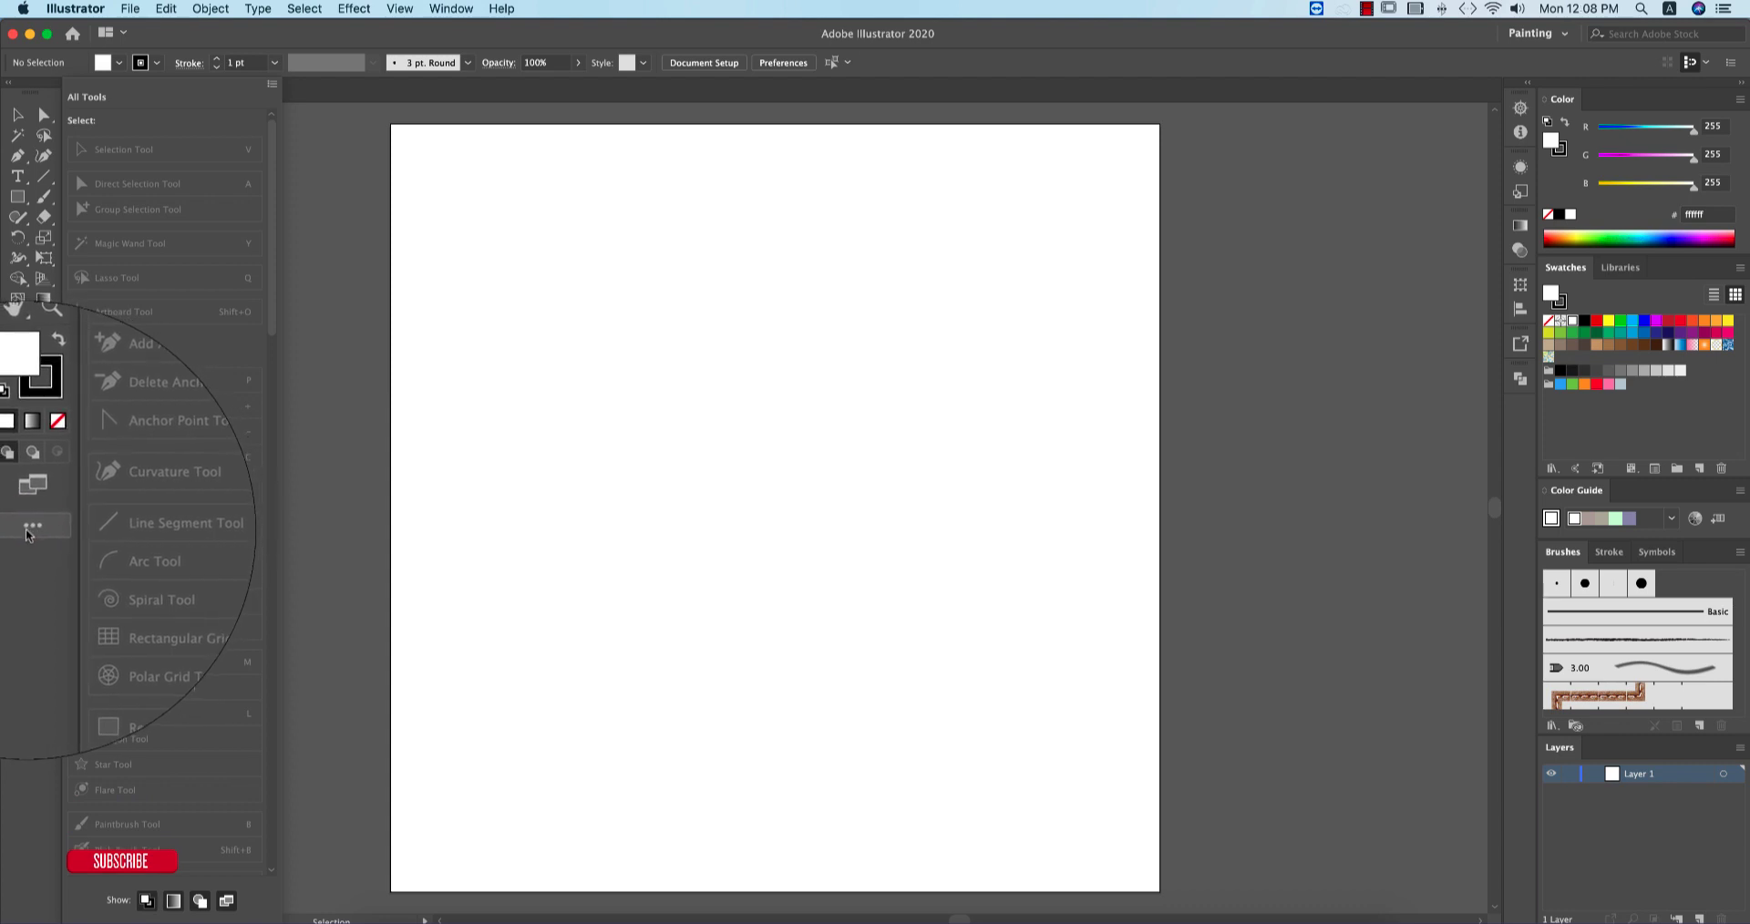
- Place a polar grid of five concentric rings with Radial Dividers set to 0
click(272, 83)
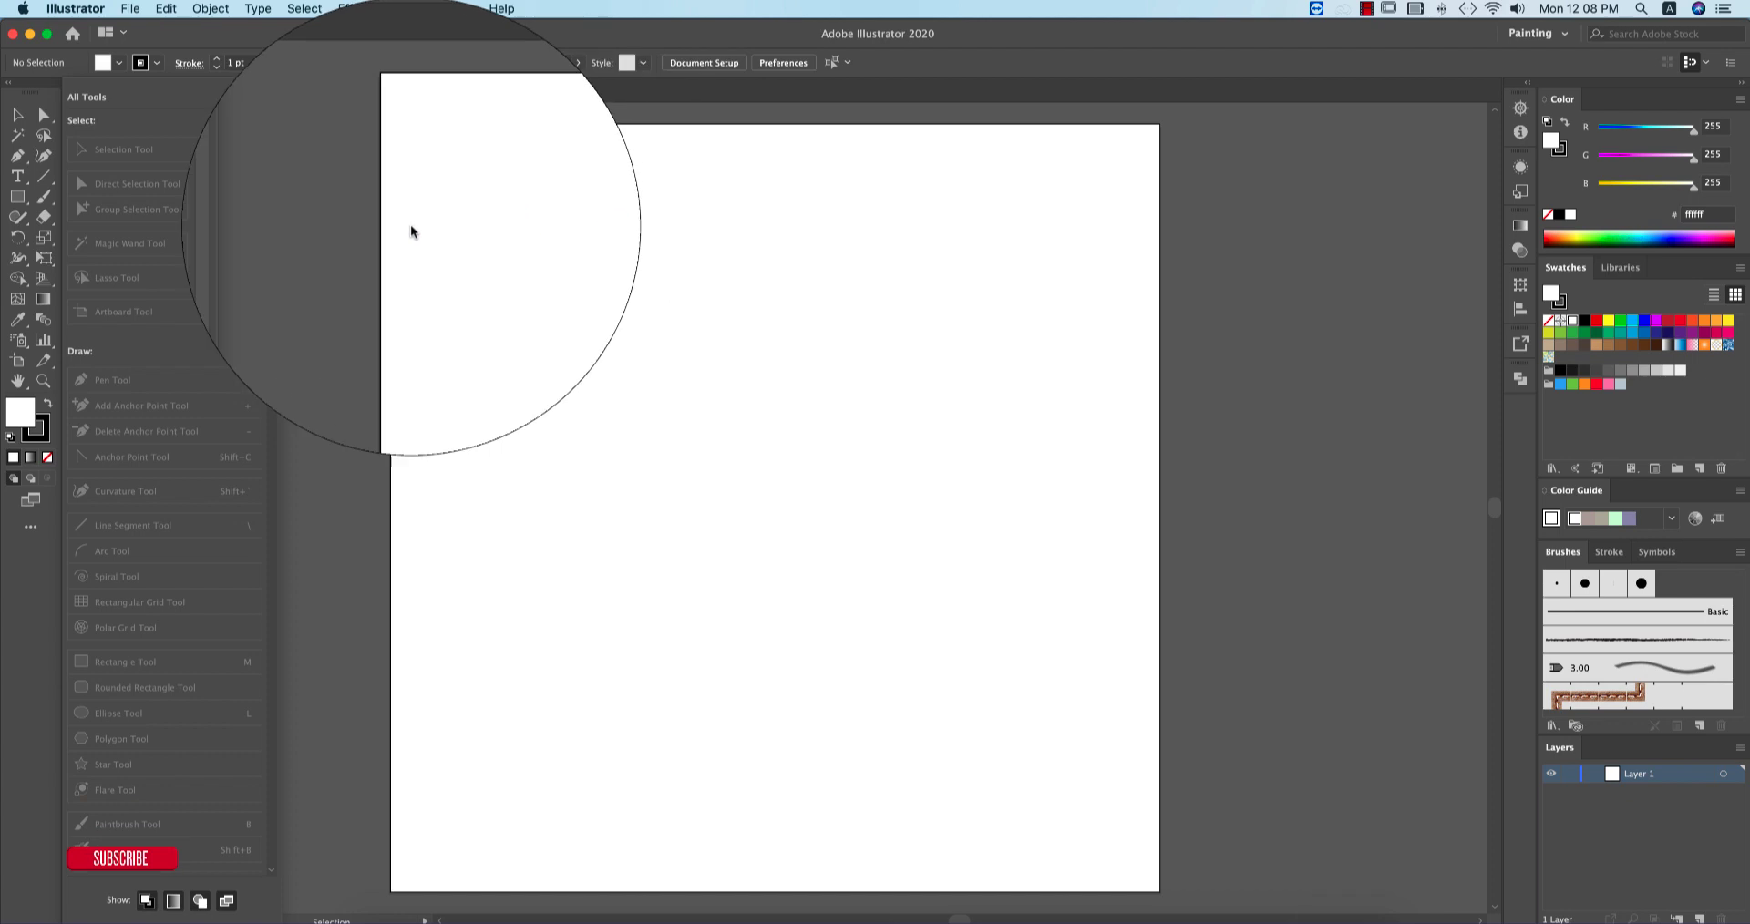
click(376, 270)
click(40, 175)
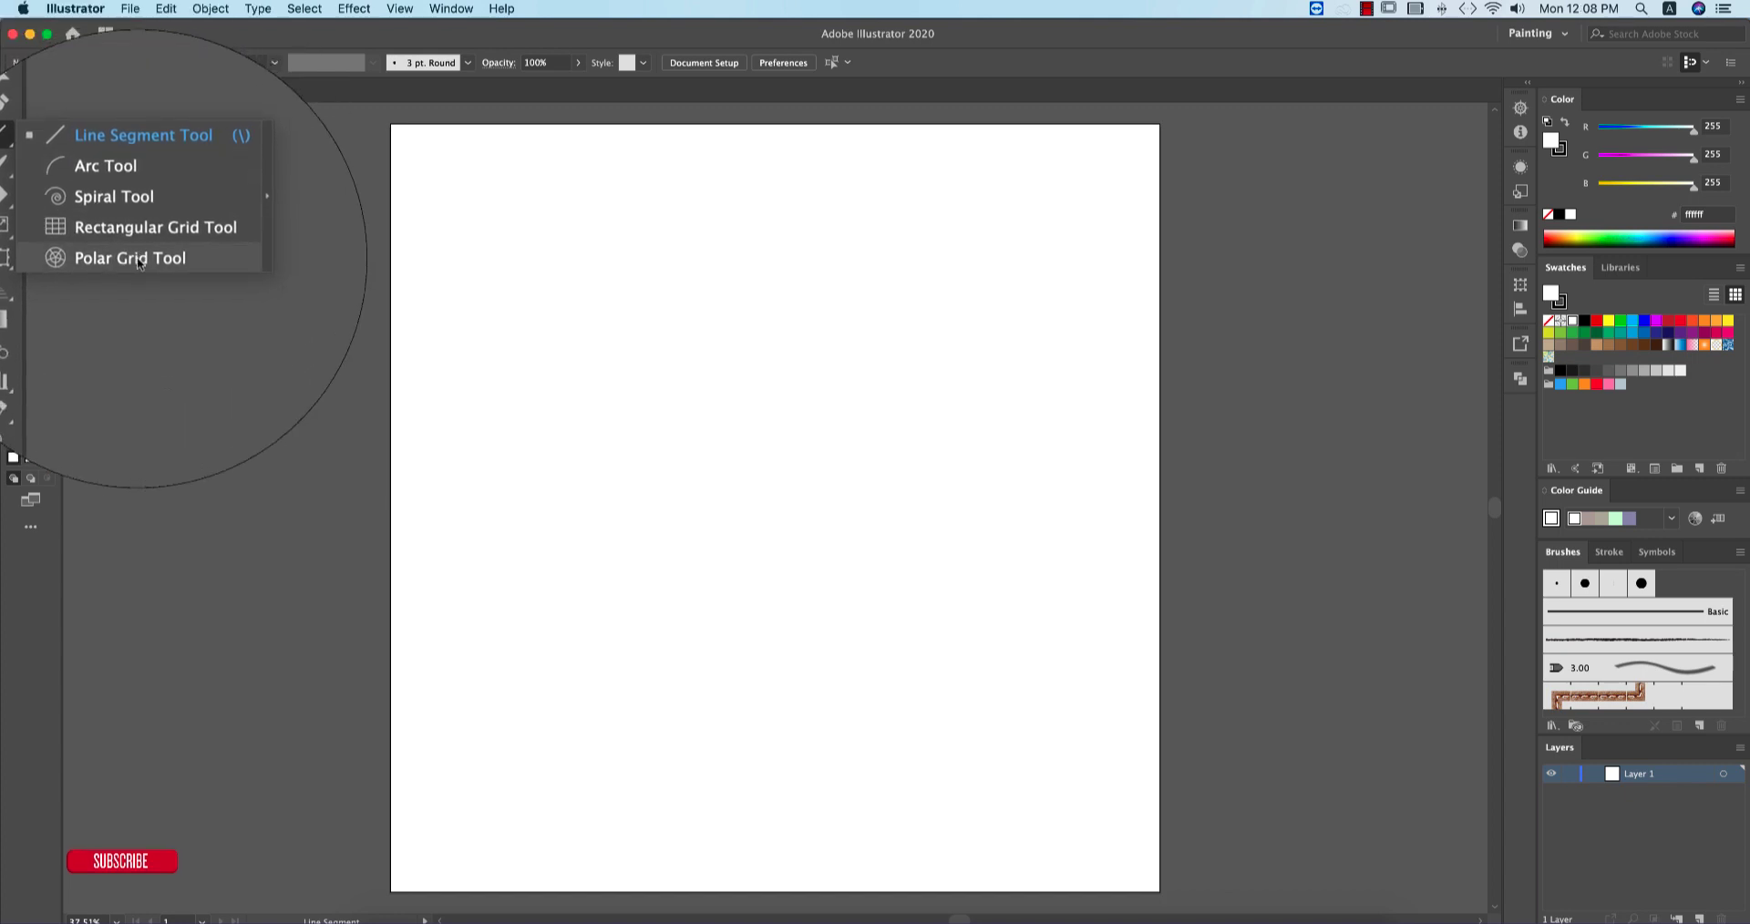
click(138, 262)
click(629, 351)
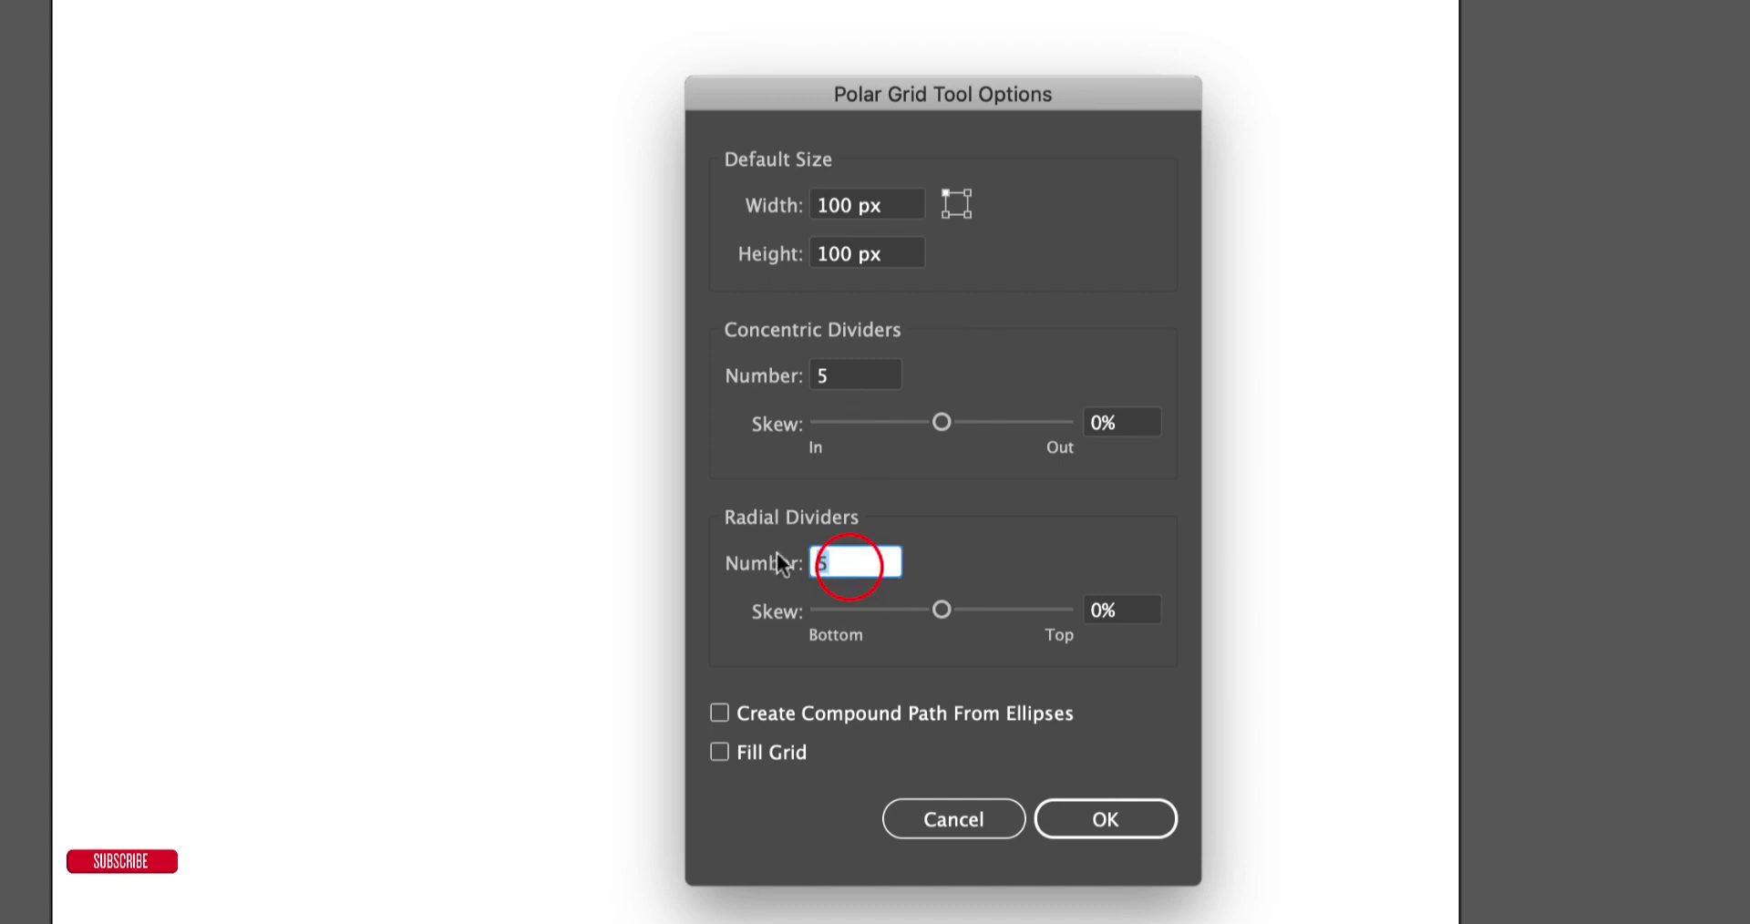
text(0)
click(1090, 821)
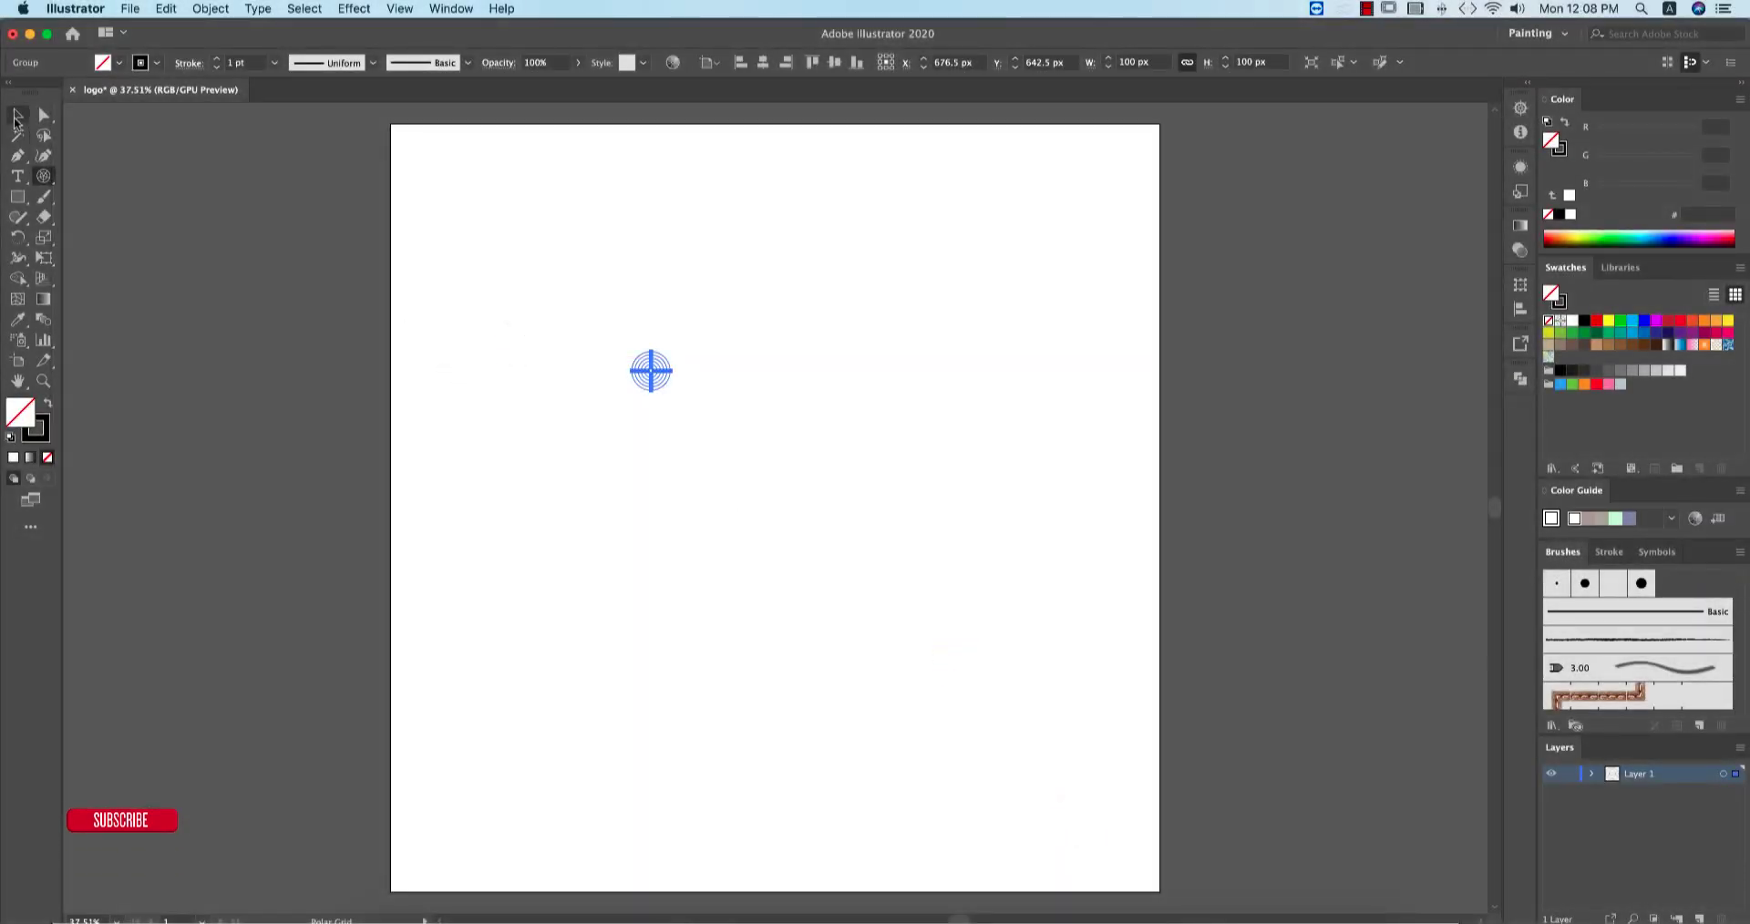
- Scale the ring set to about 820 px and duplicate it overlapping to the right
key(v)
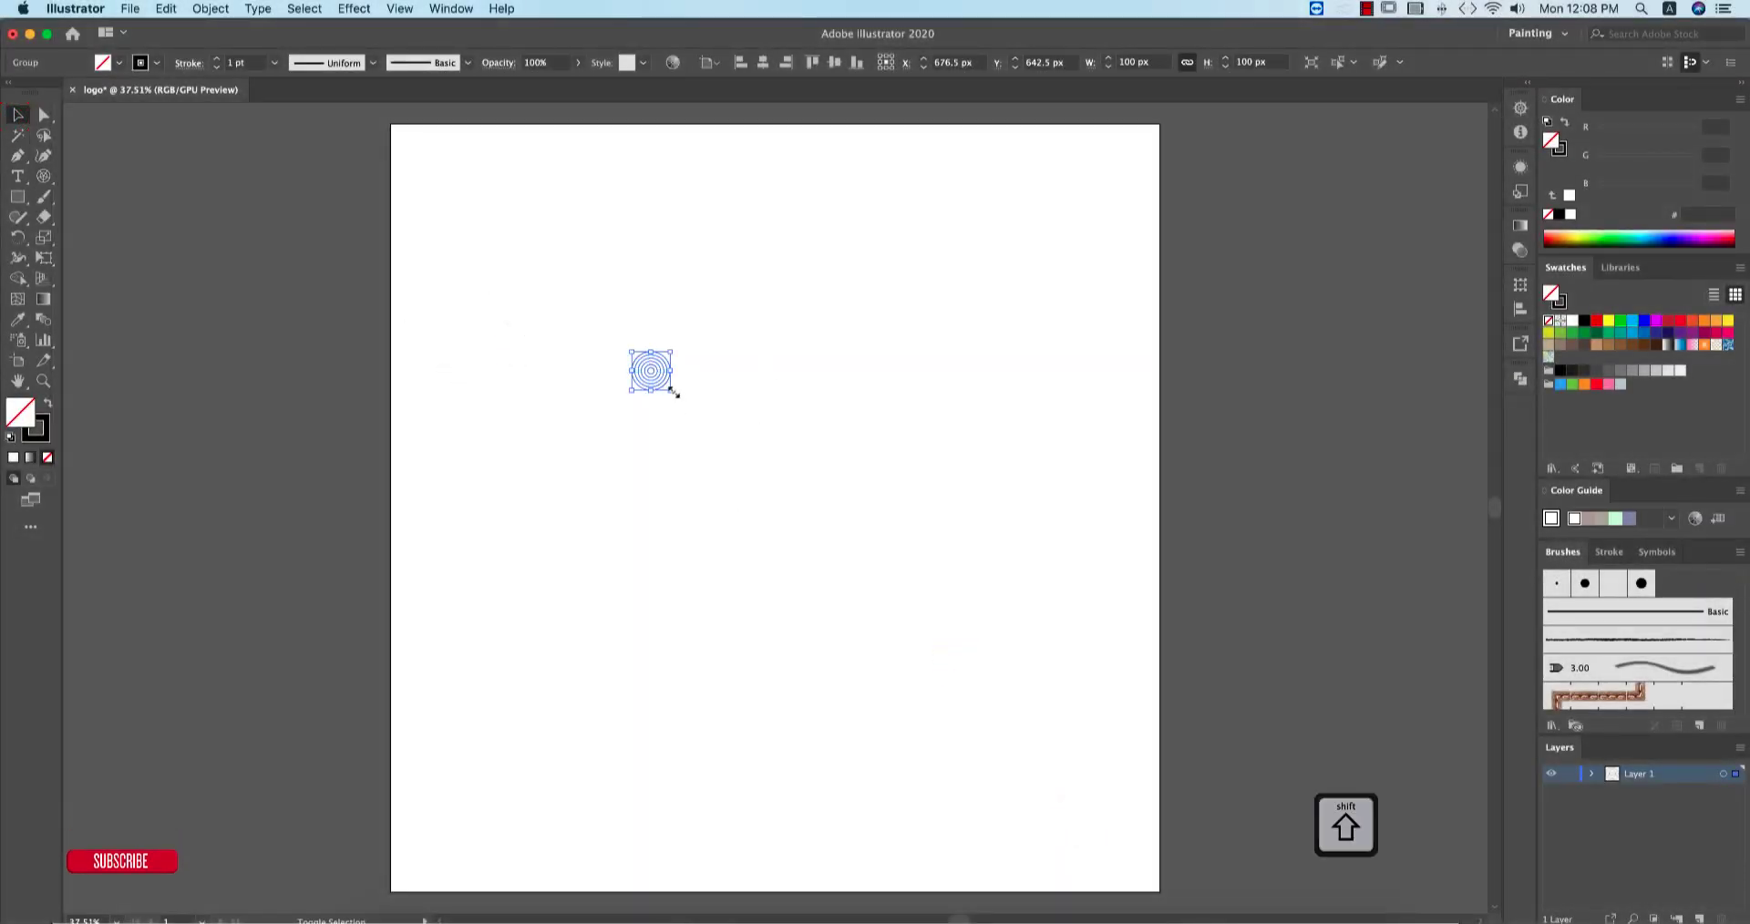
drag(675, 392, 1006, 671)
drag(816, 509, 679, 490)
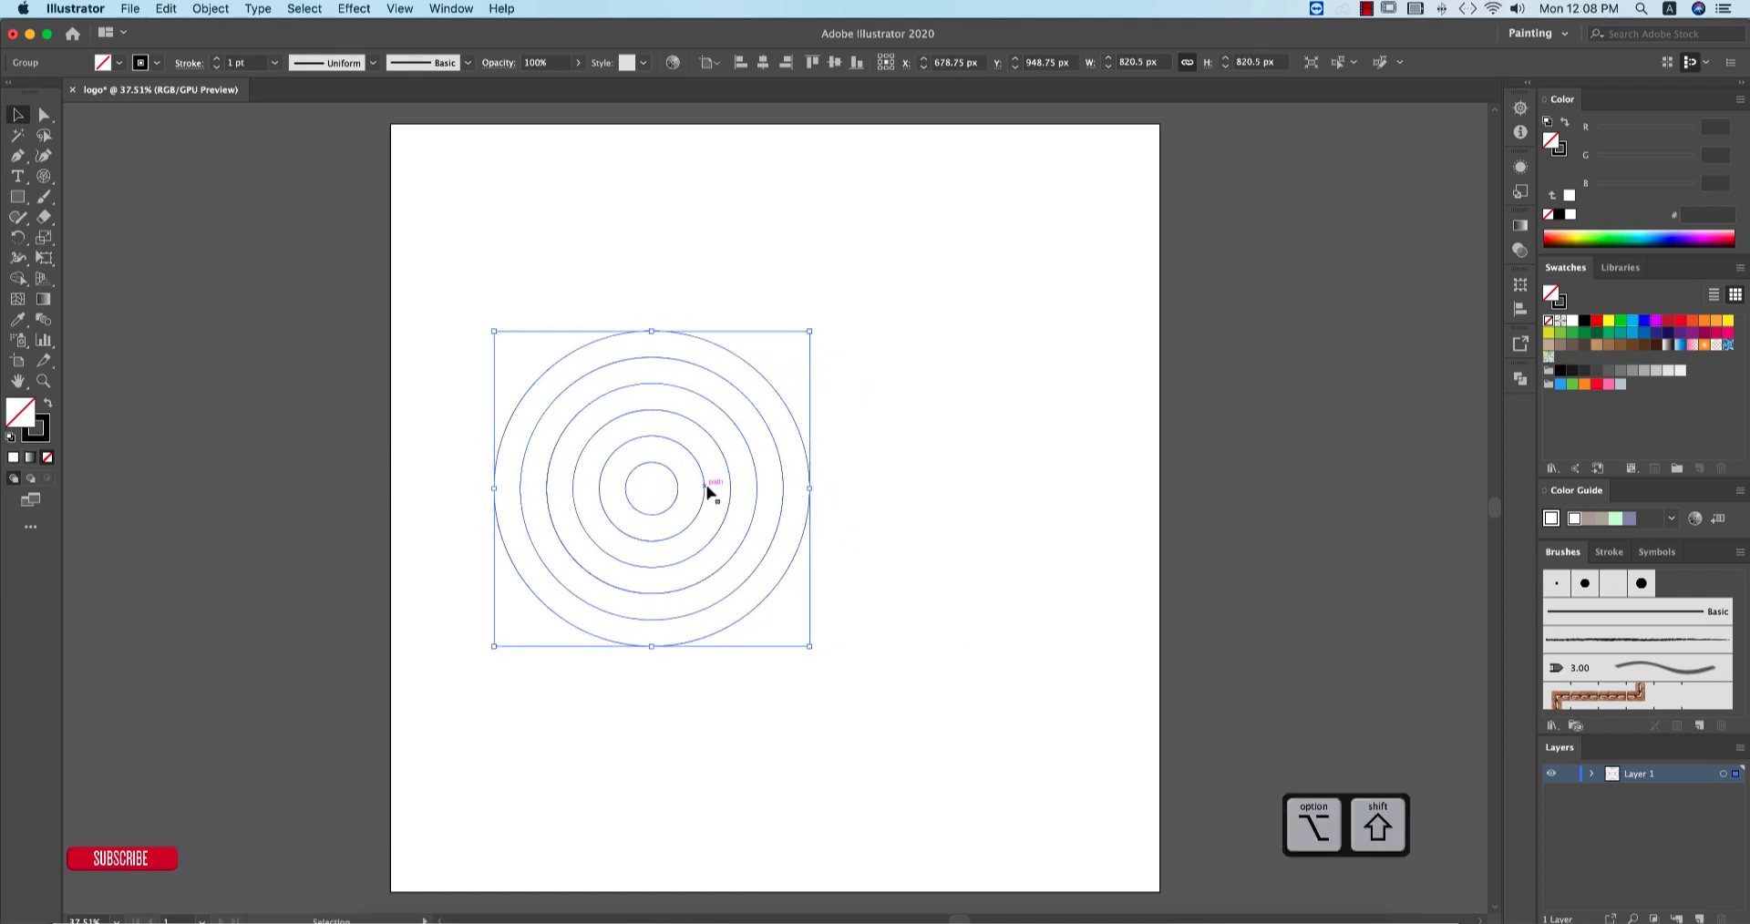
drag(704, 500, 915, 527)
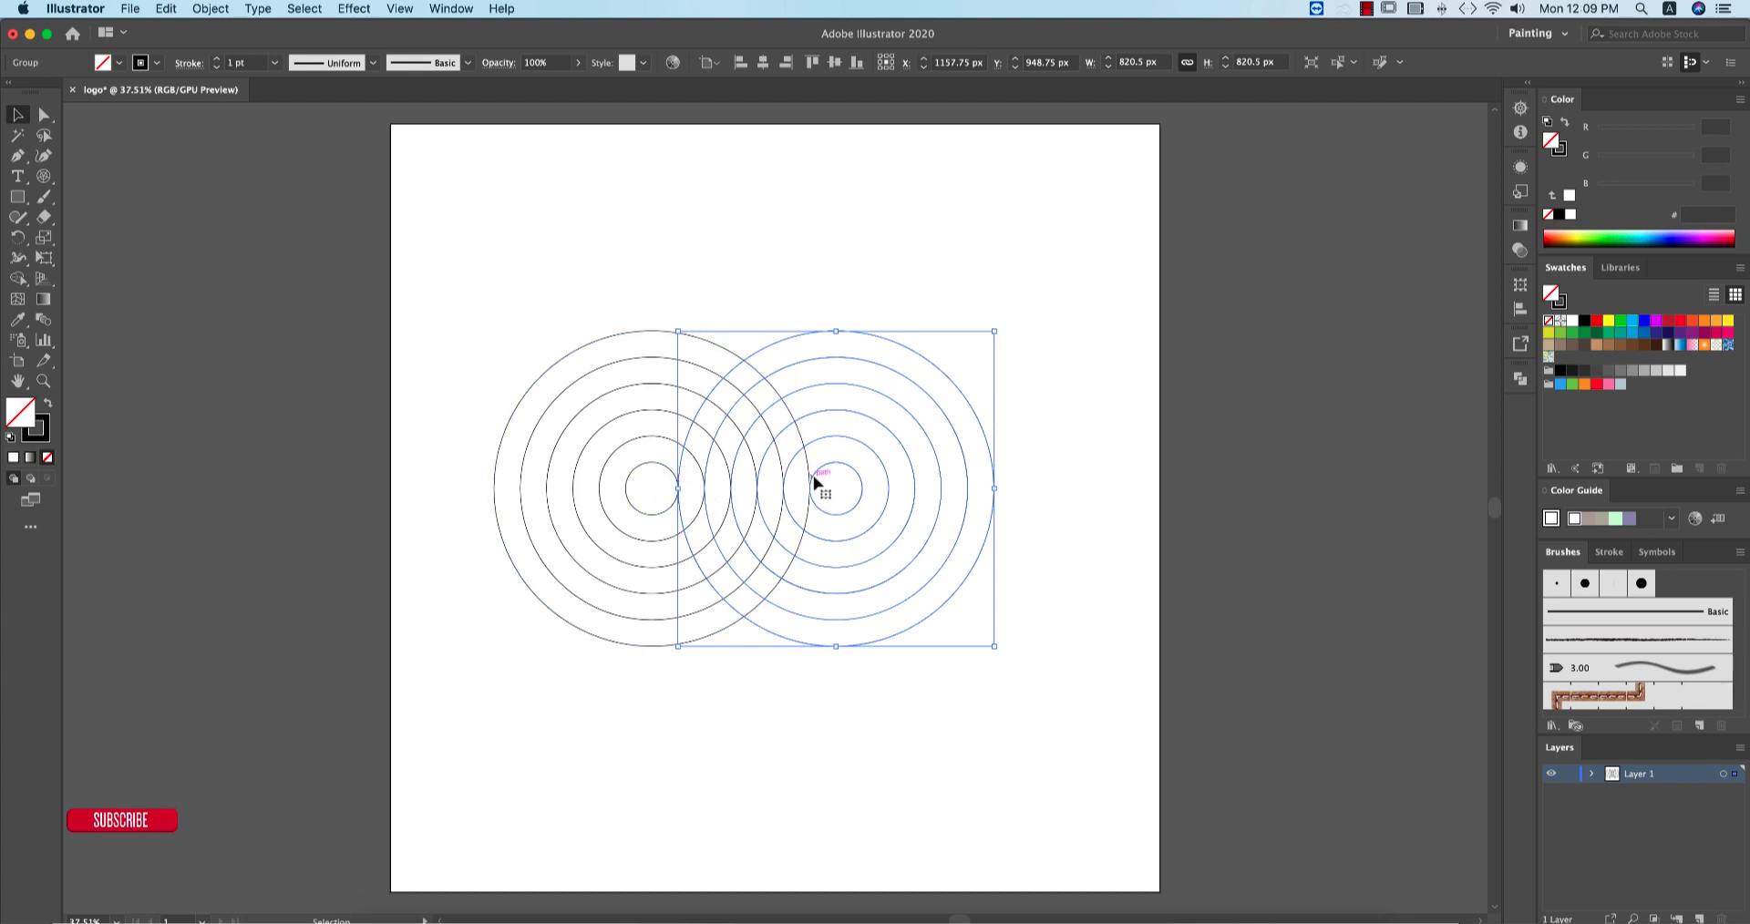
click(1055, 546)
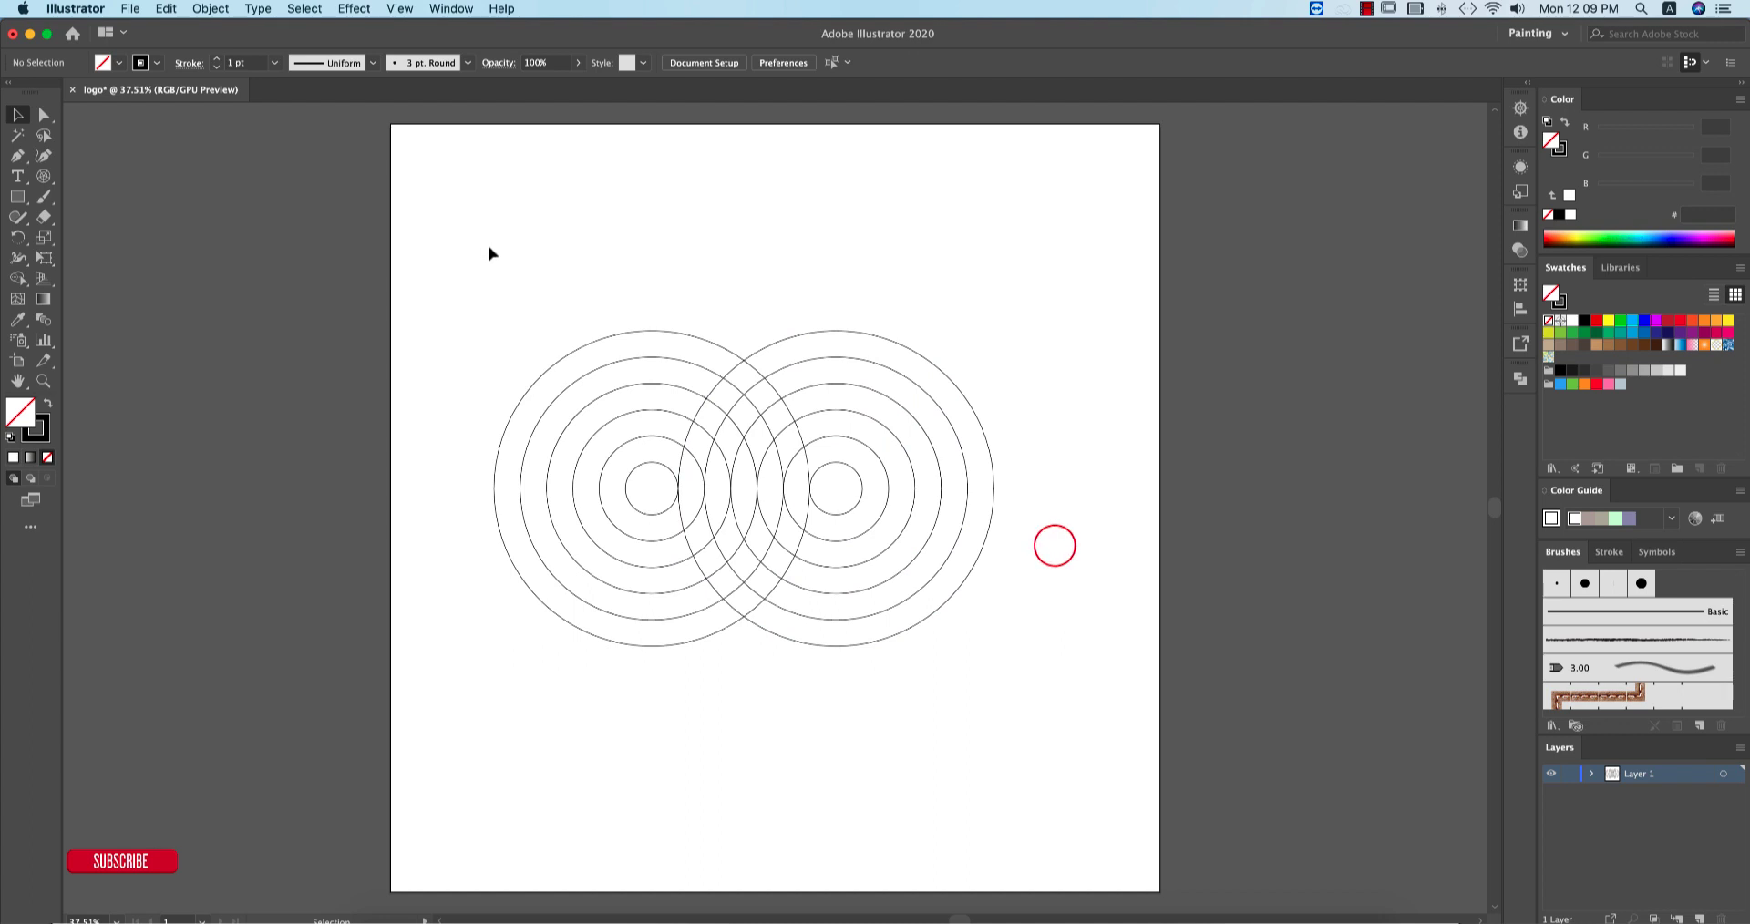
- Switch to Outline view, enable Snap to Pixel and fit the artboard in the window
key(super+y)
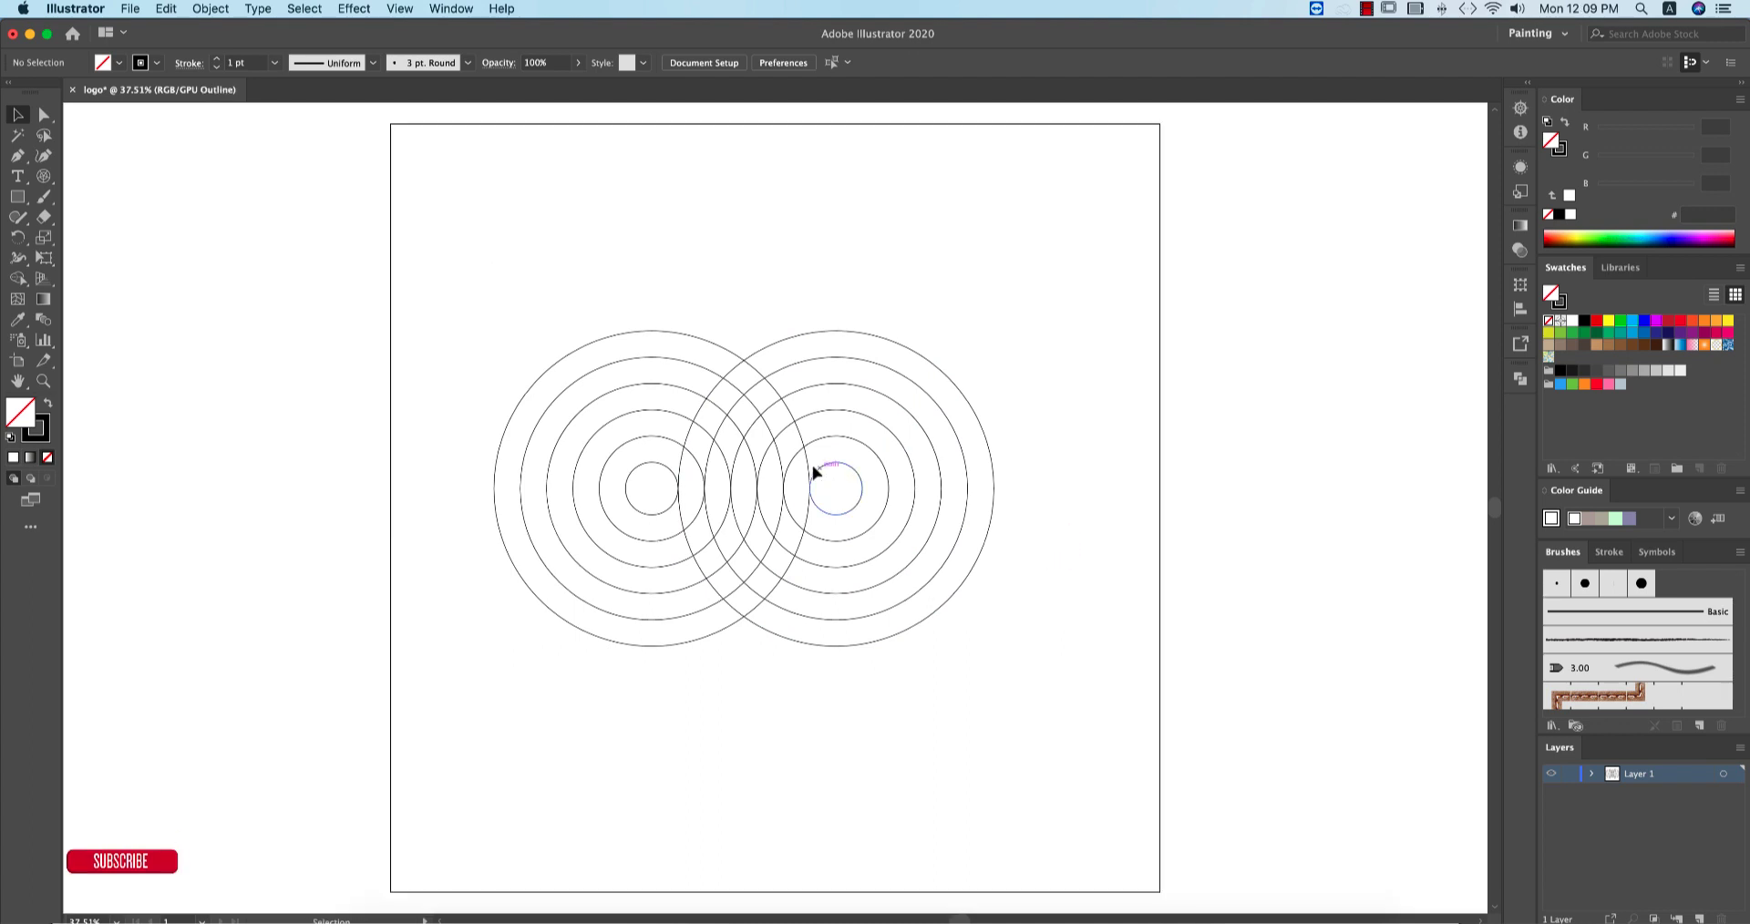
scroll(814, 471, up, 15)
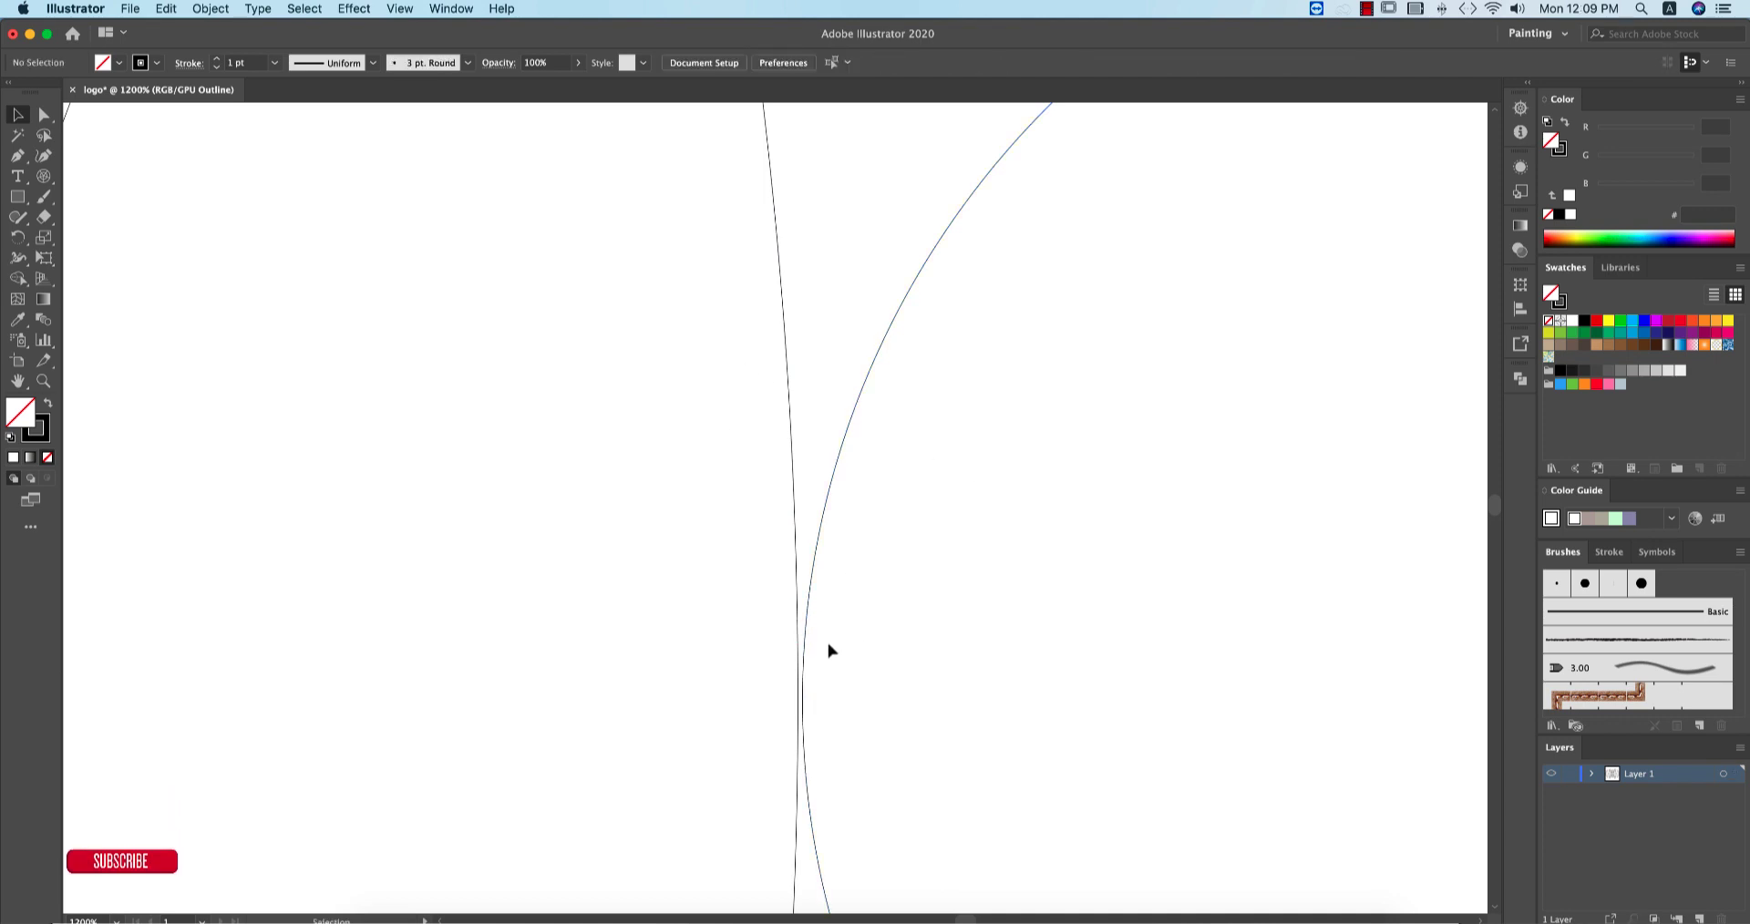
click(401, 8)
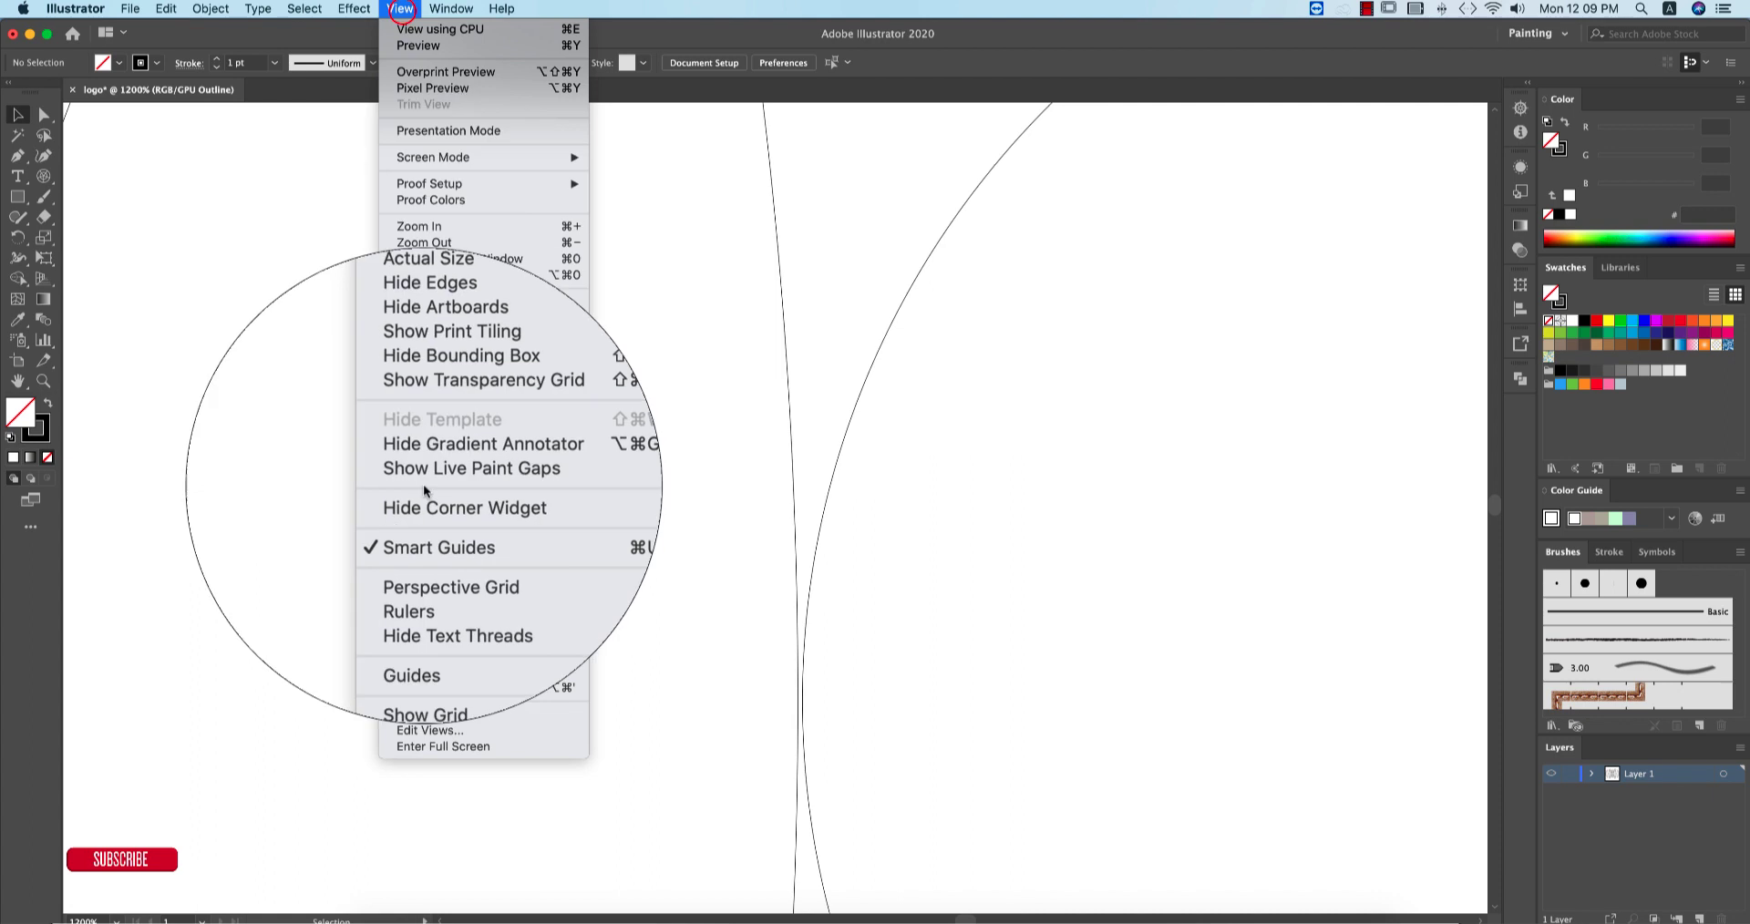
mouse_move(460, 597)
click(446, 672)
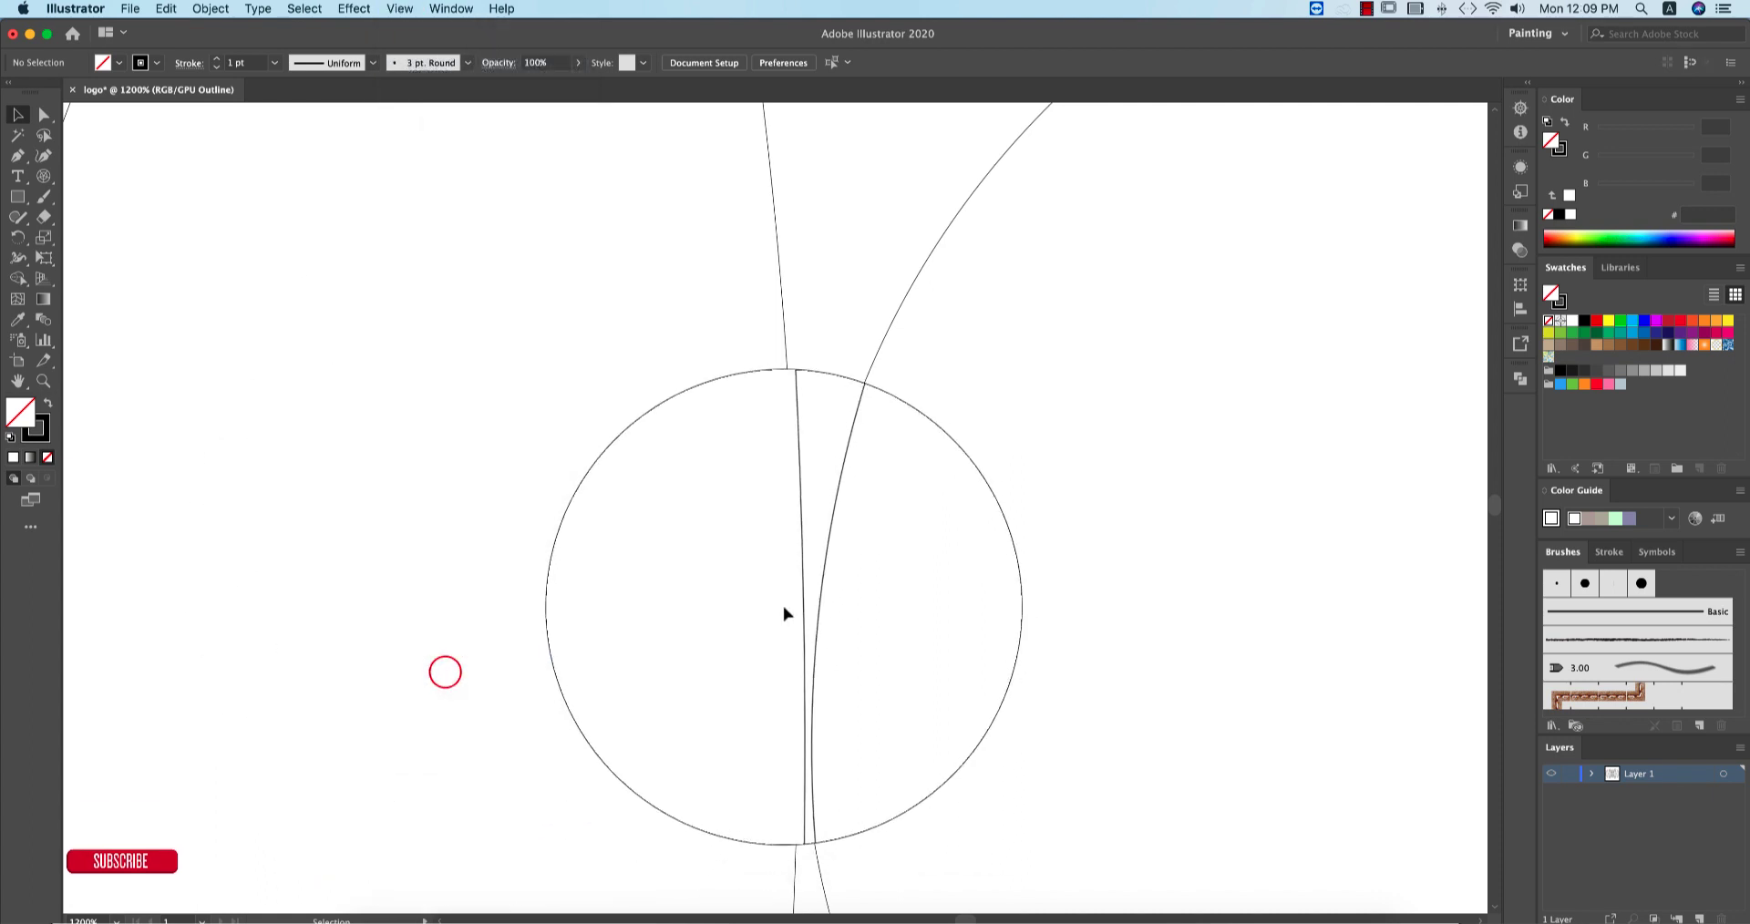
drag(808, 603, 805, 604)
click(693, 672)
key(super+0)
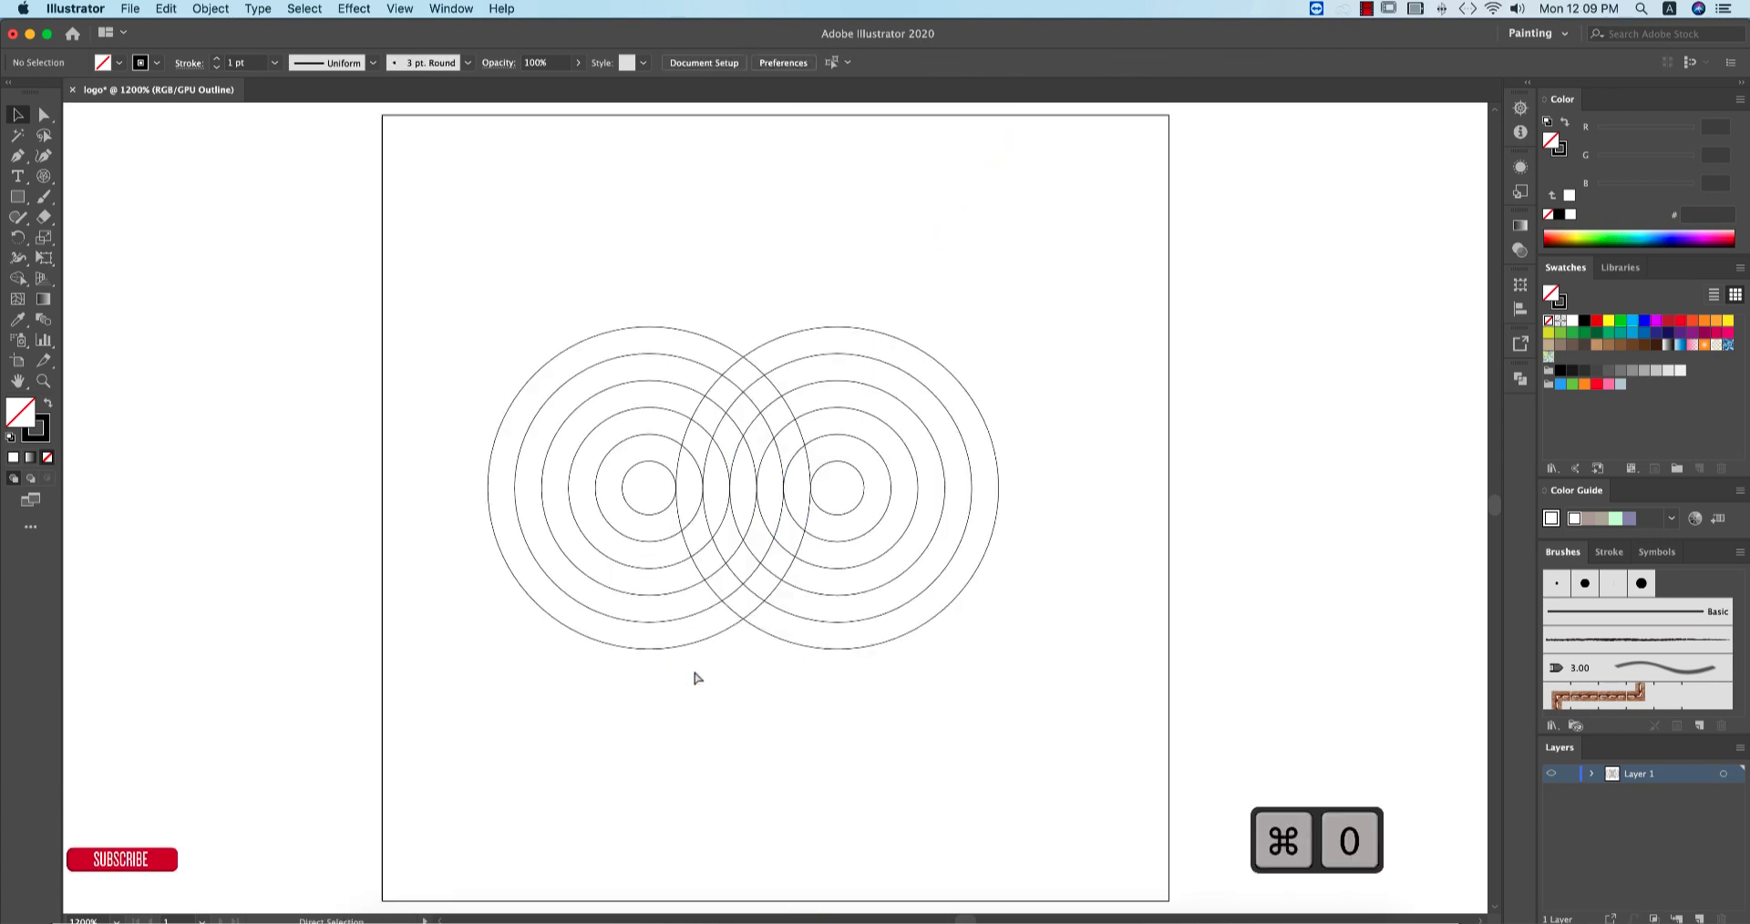
- Group all the concentric circles together
key(v)
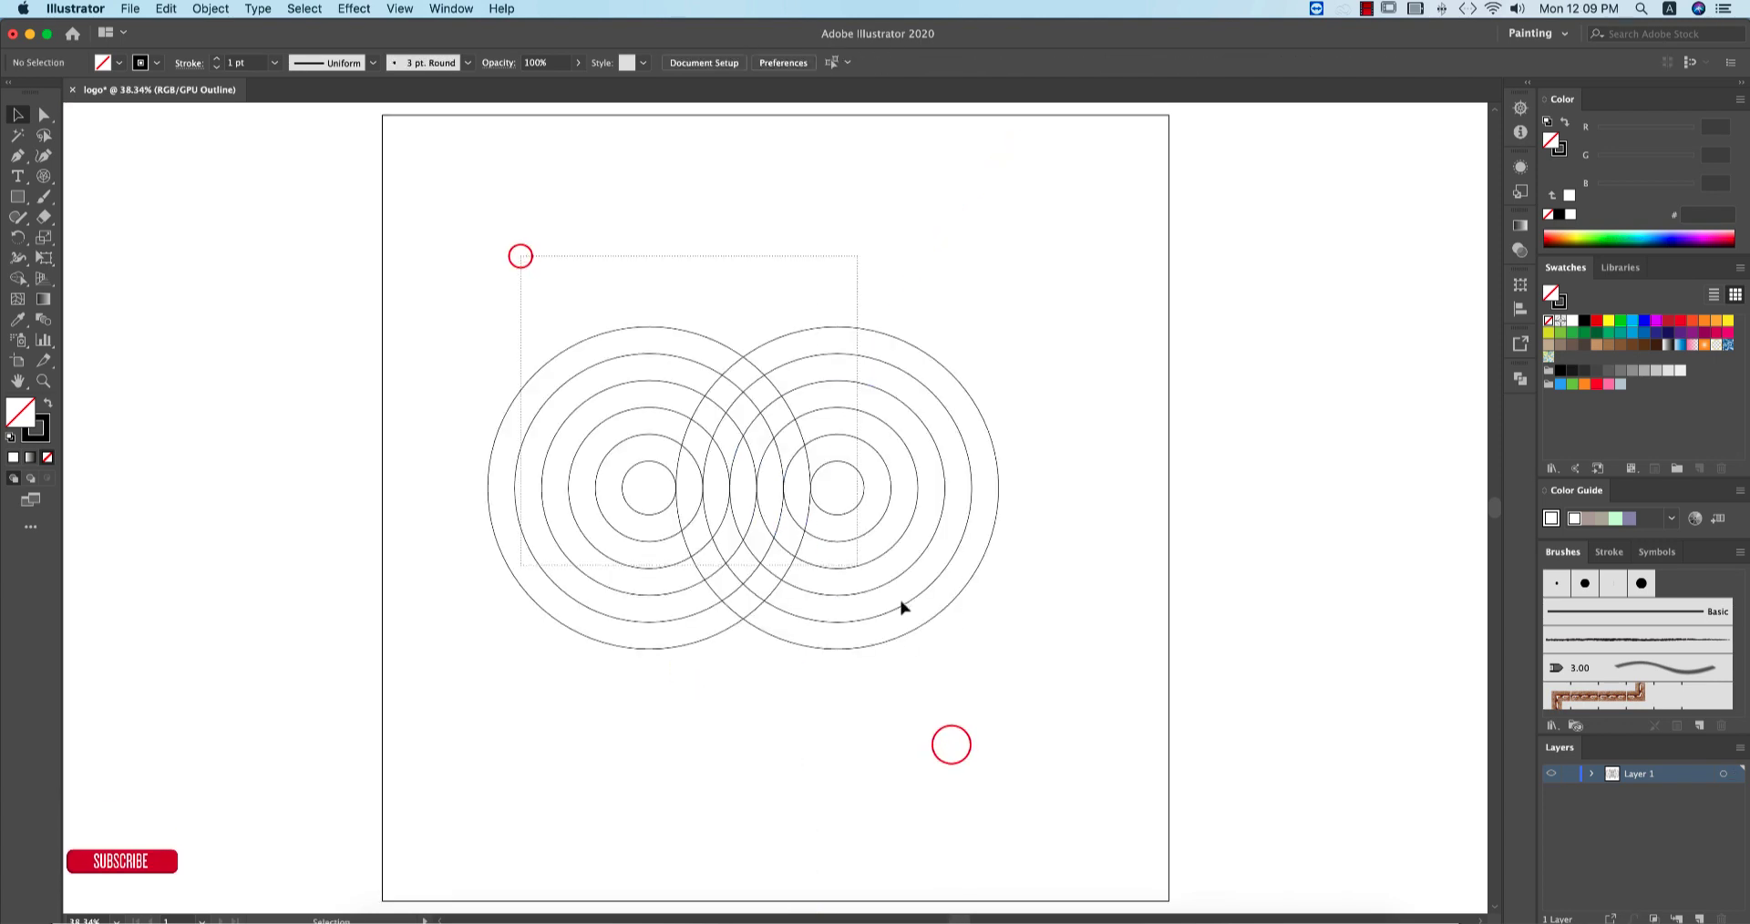
drag(901, 606, 1106, 769)
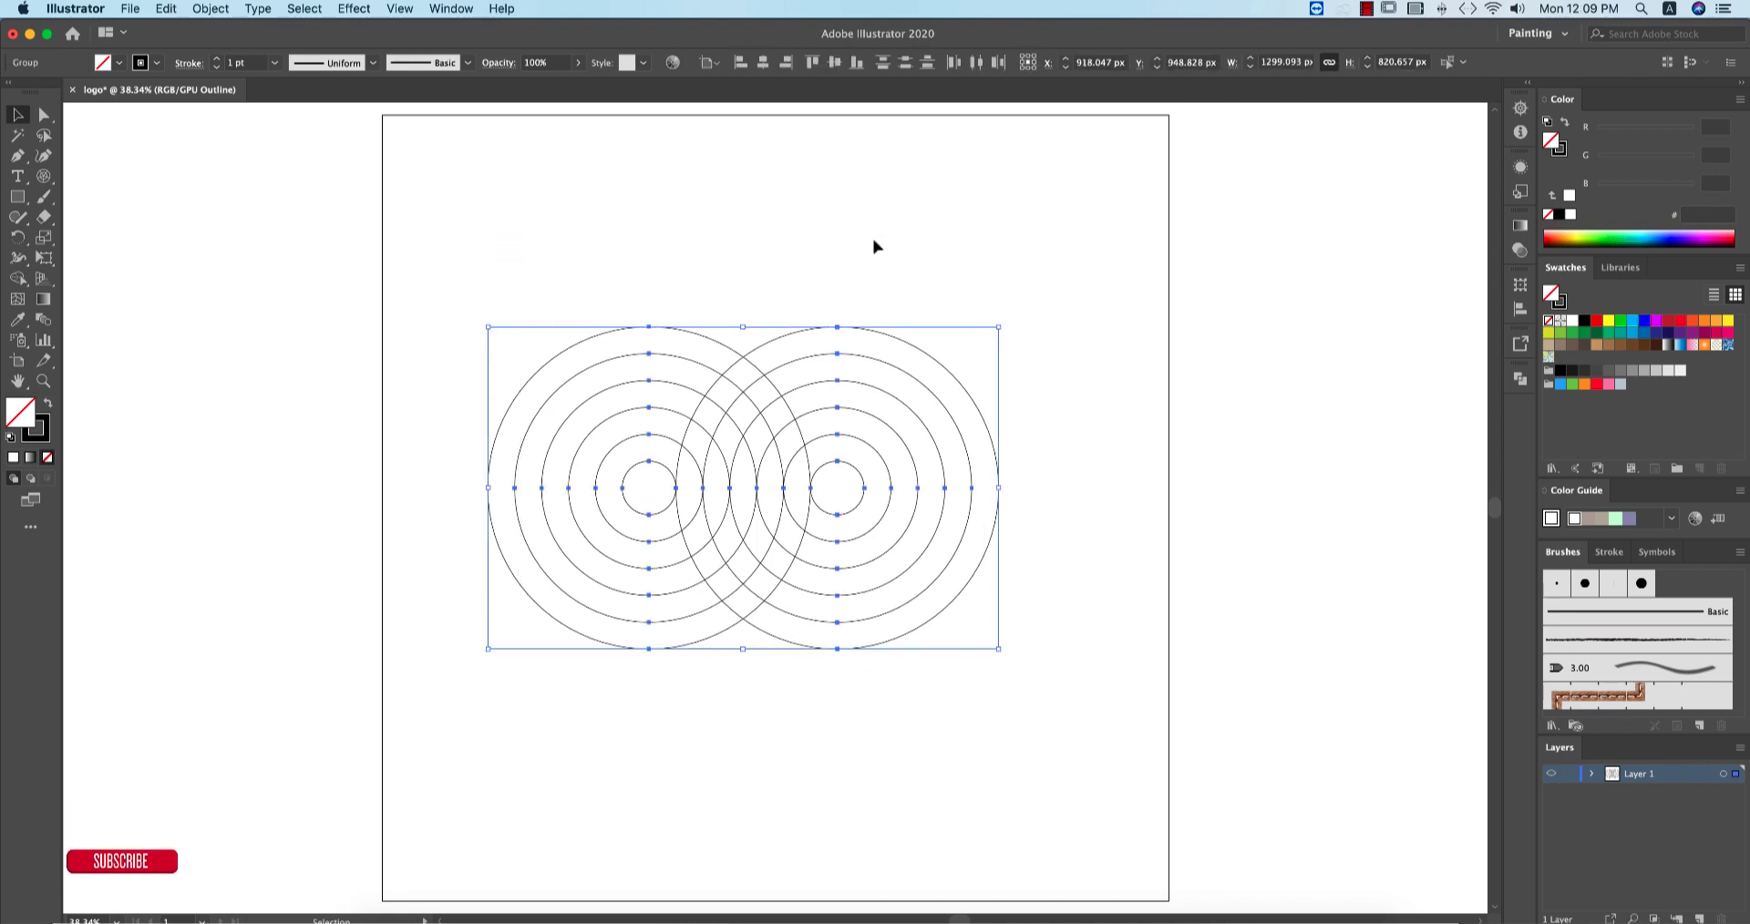
click(1083, 382)
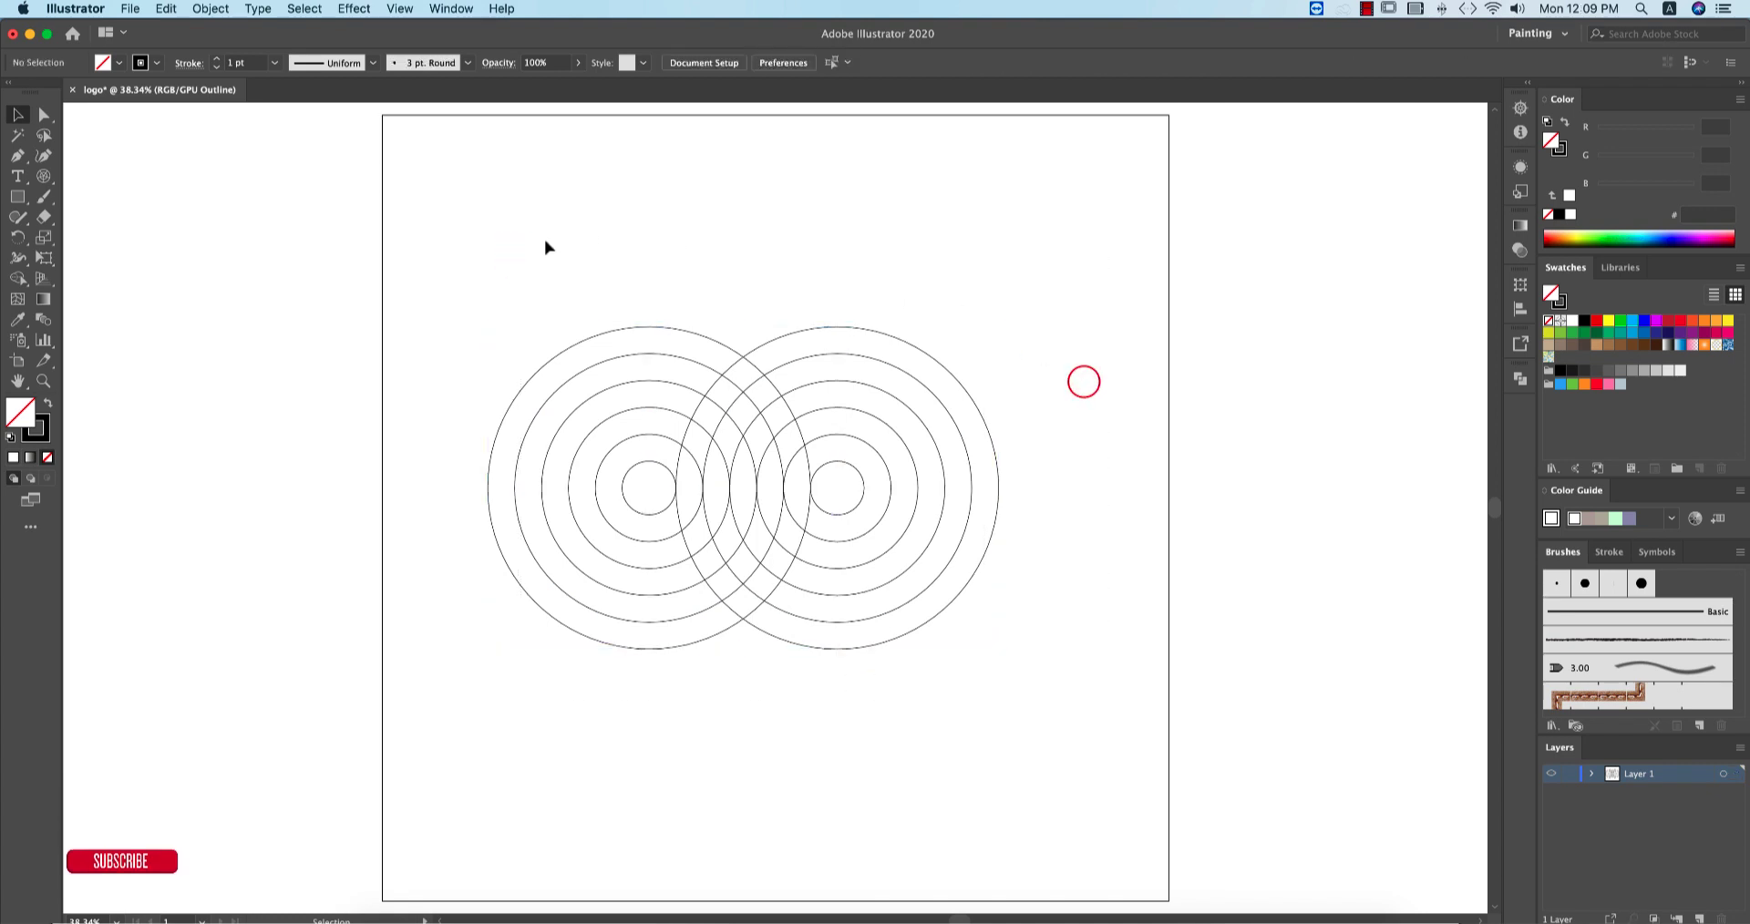
drag(553, 266, 905, 588)
key(super+g)
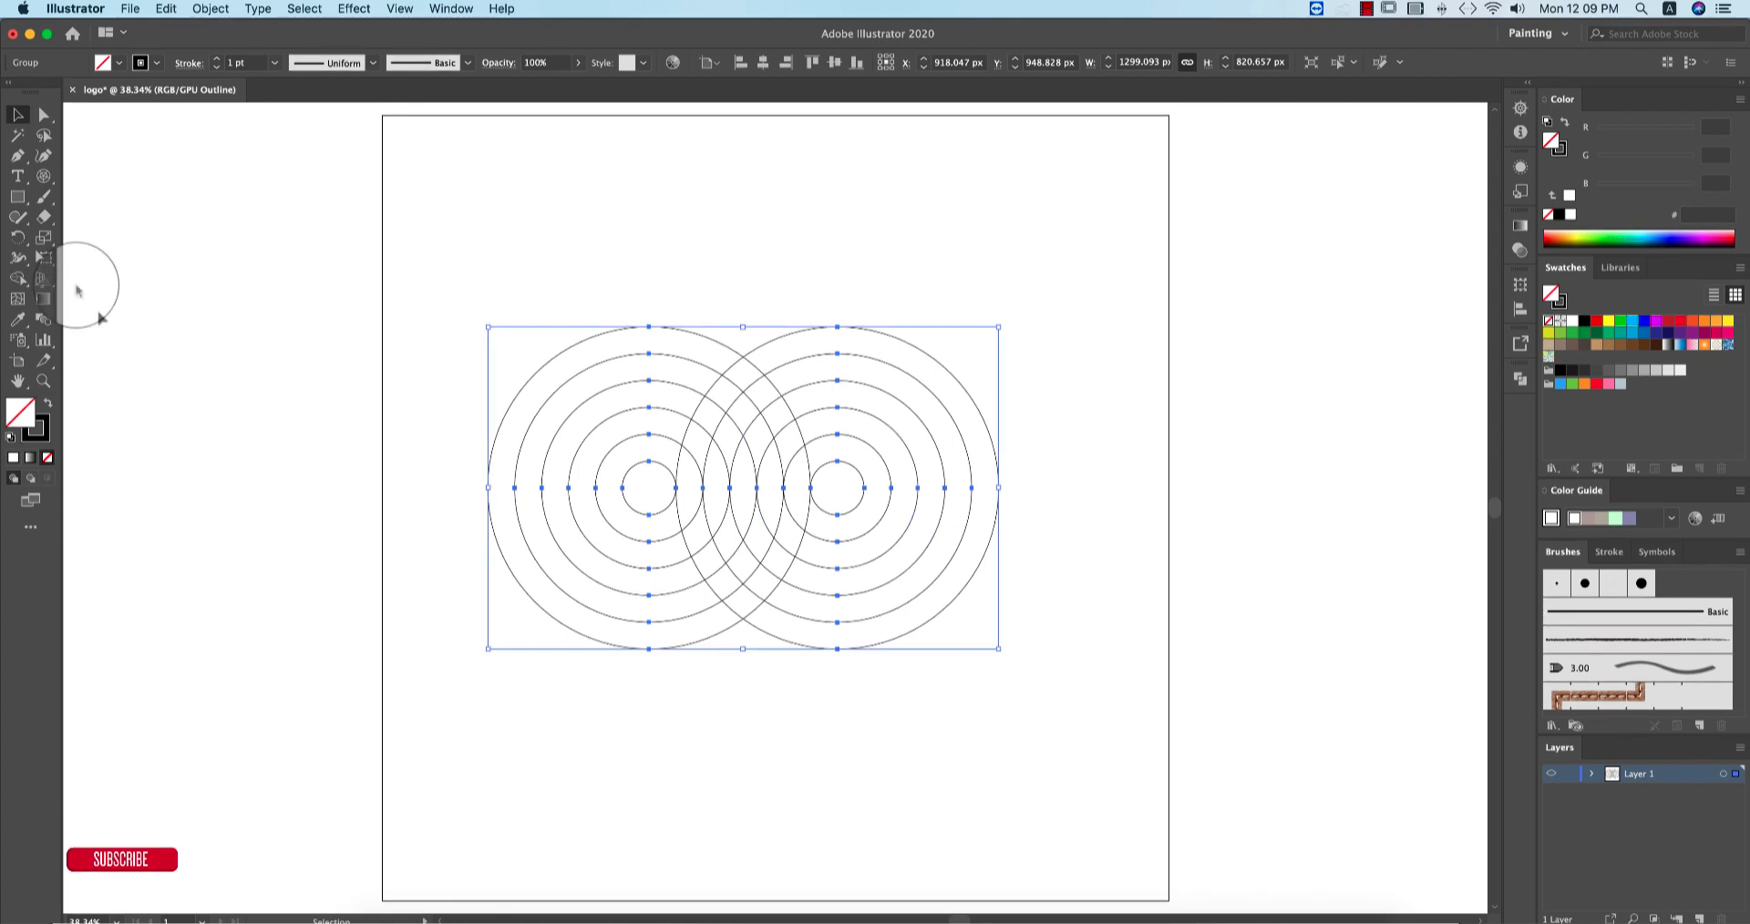
- Draw a rectangle rising between the two ring centres, then select everything for Shape Builder
click(18, 197)
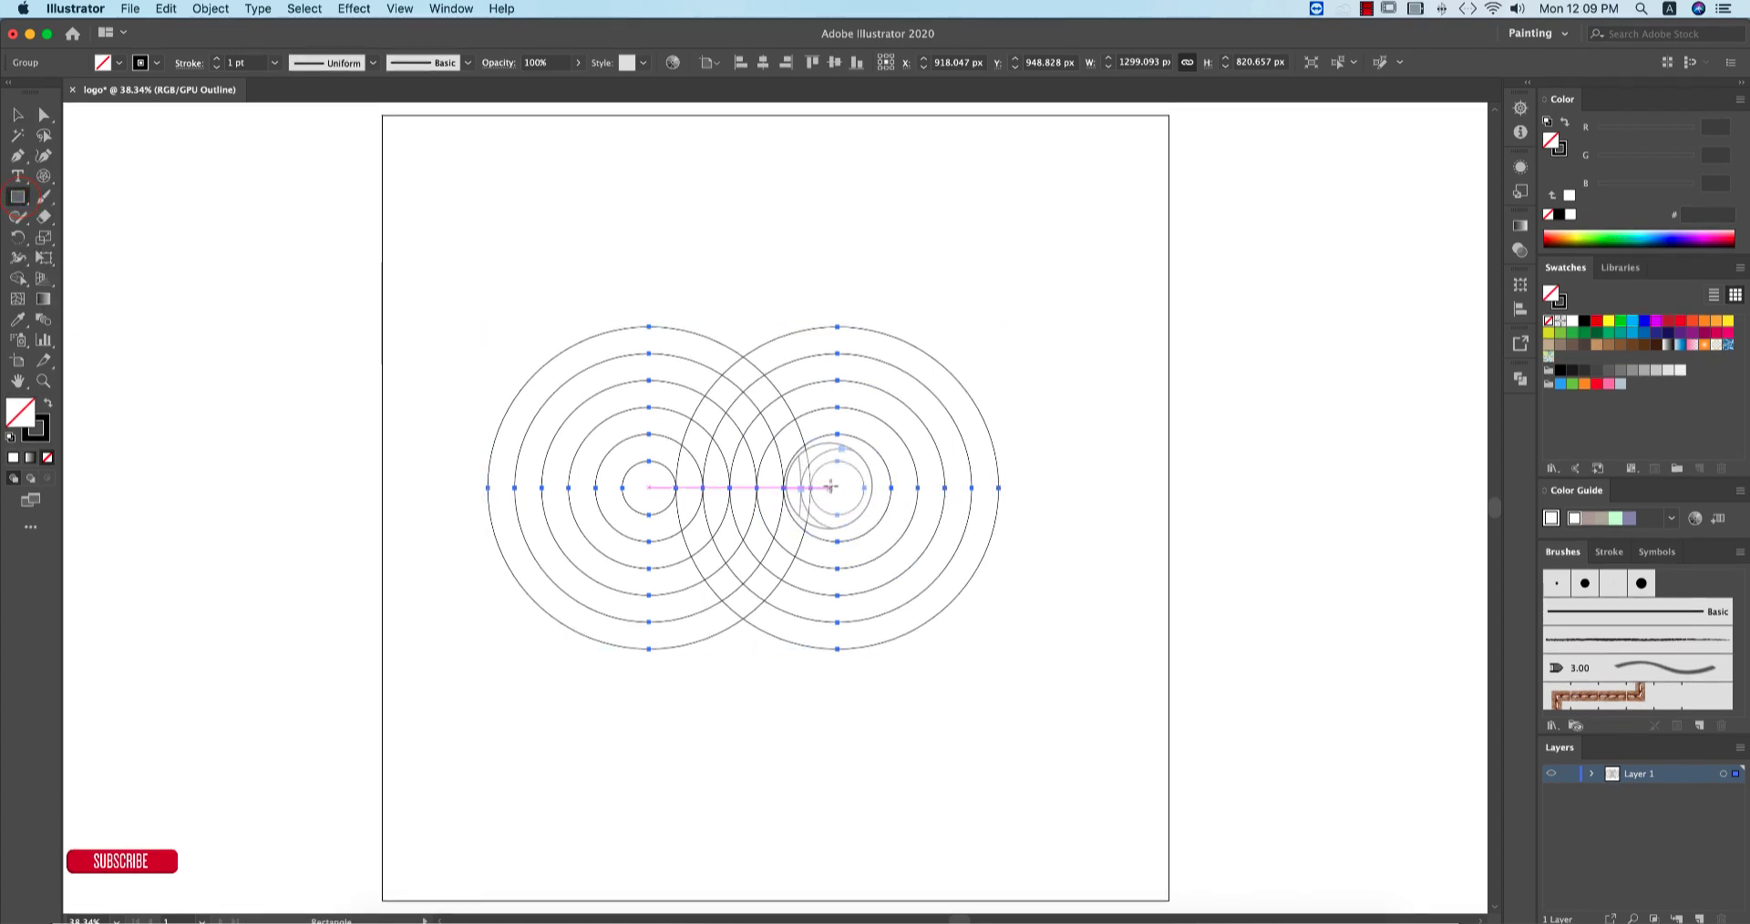
mouse_move(837, 487)
mouse_down()
mouse_move(670, 476)
mouse_move(638, 320)
mouse_move(632, 262)
mouse_move(648, 259)
mouse_up()
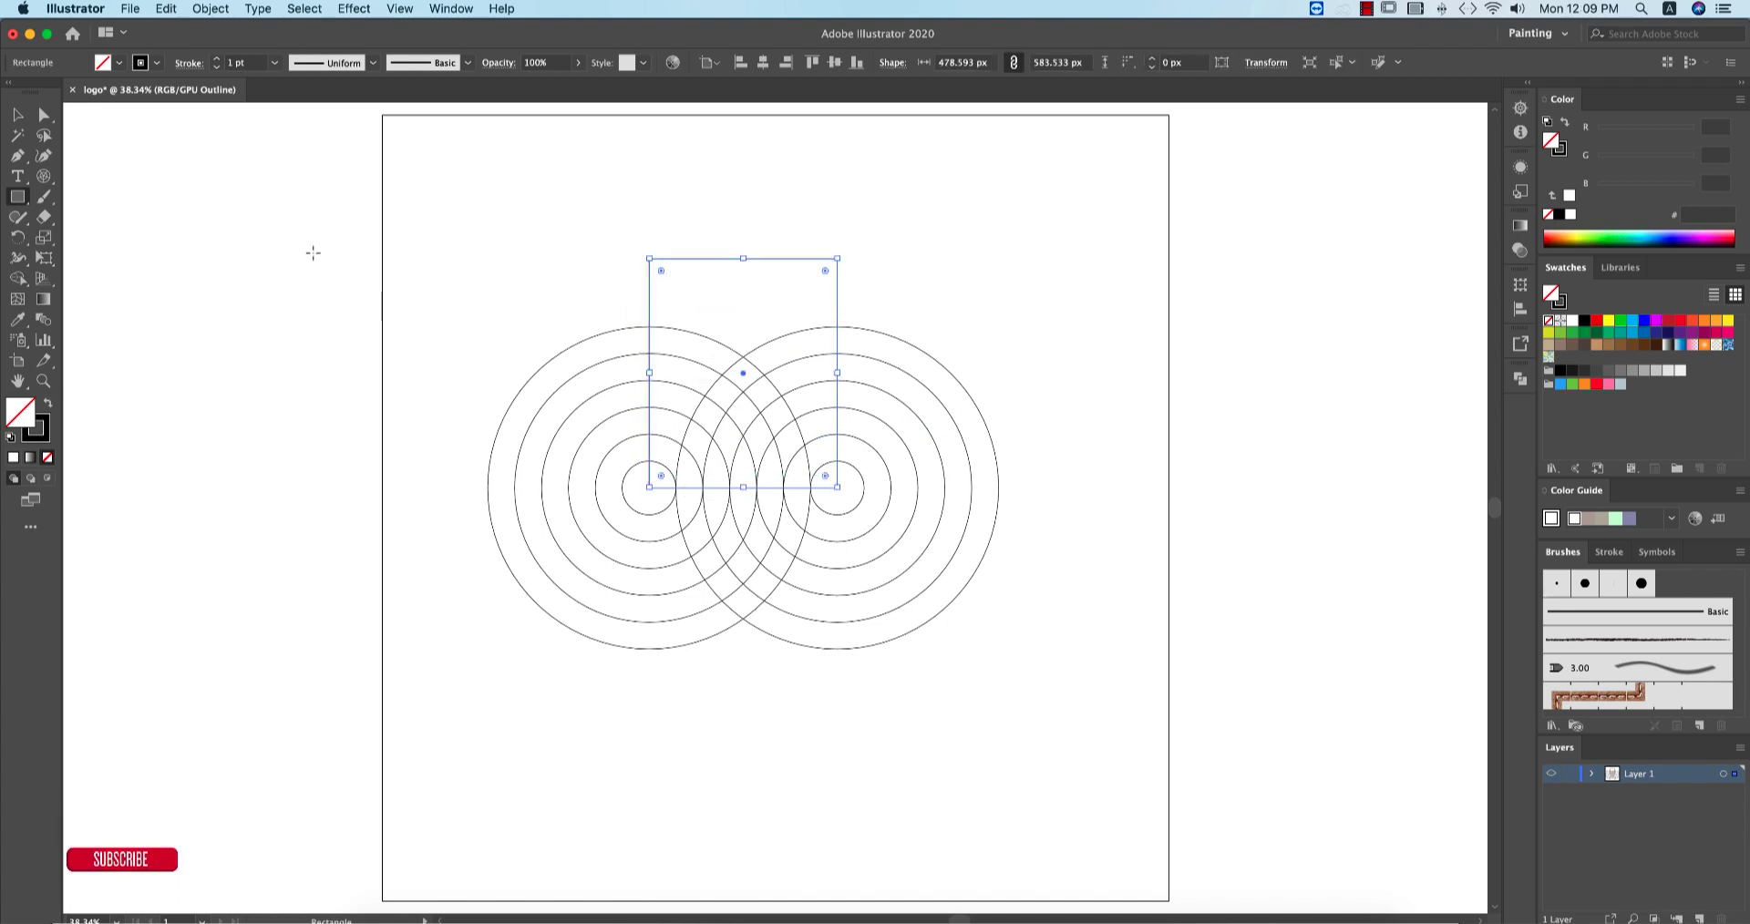
drag(483, 241, 1037, 728)
key(shift+m)
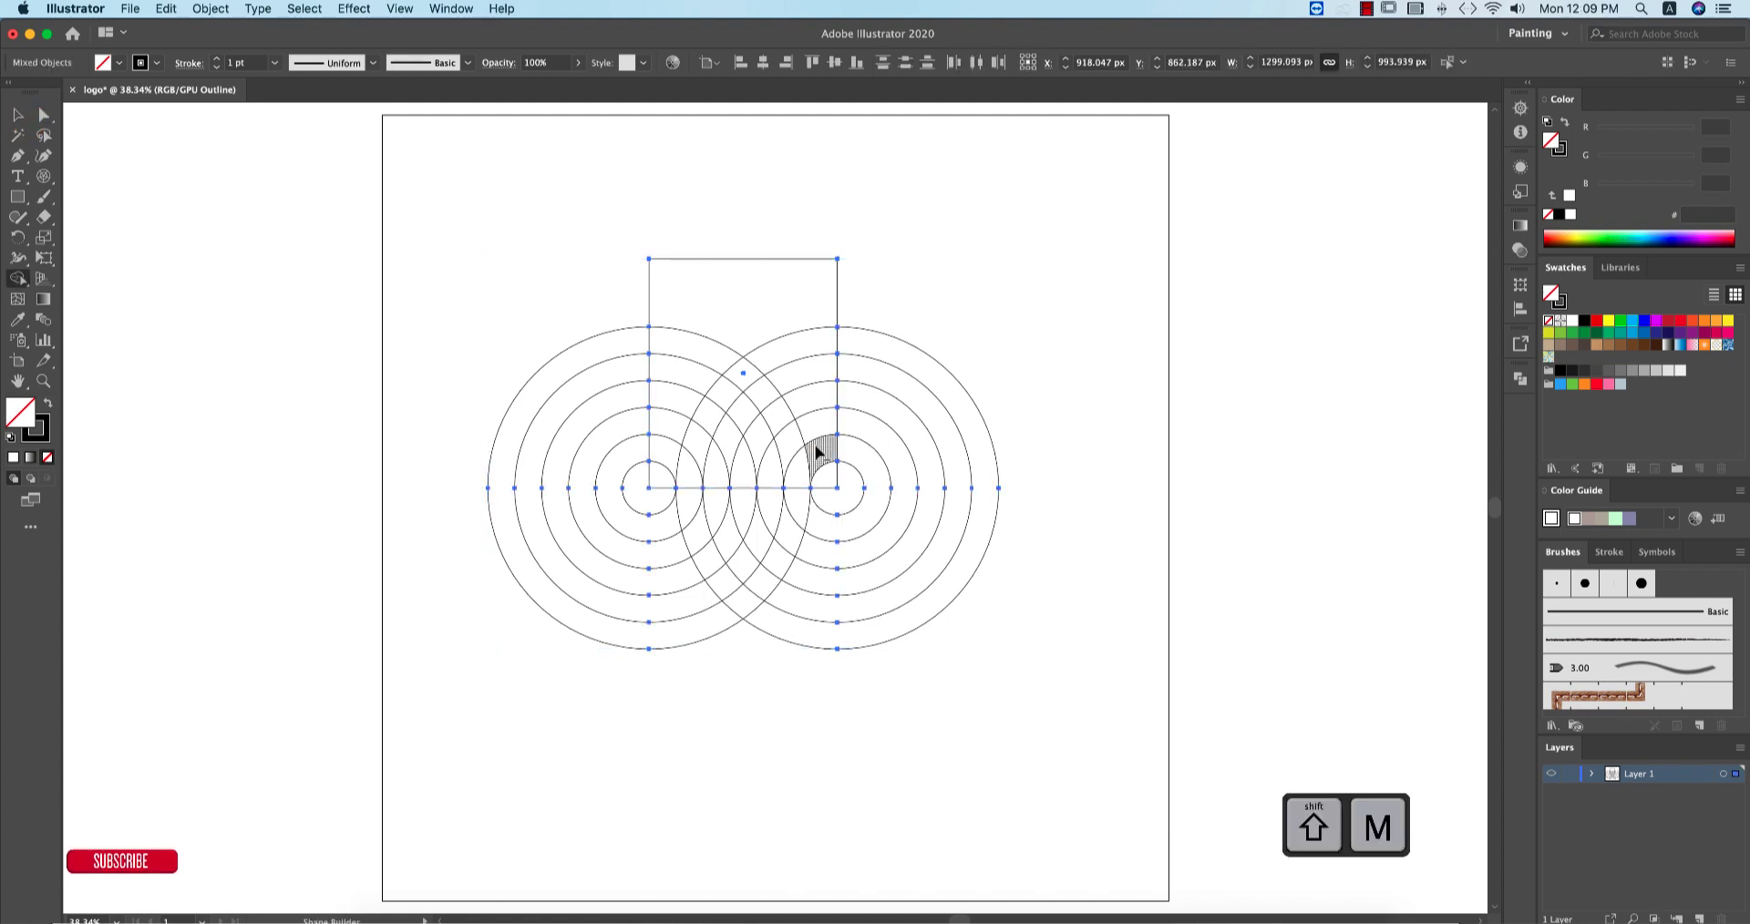
- Merge the F regions into one shape filled with blue #0071bc, back in colour preview
scroll(820, 453, up, 2)
scroll(816, 452, up, 2)
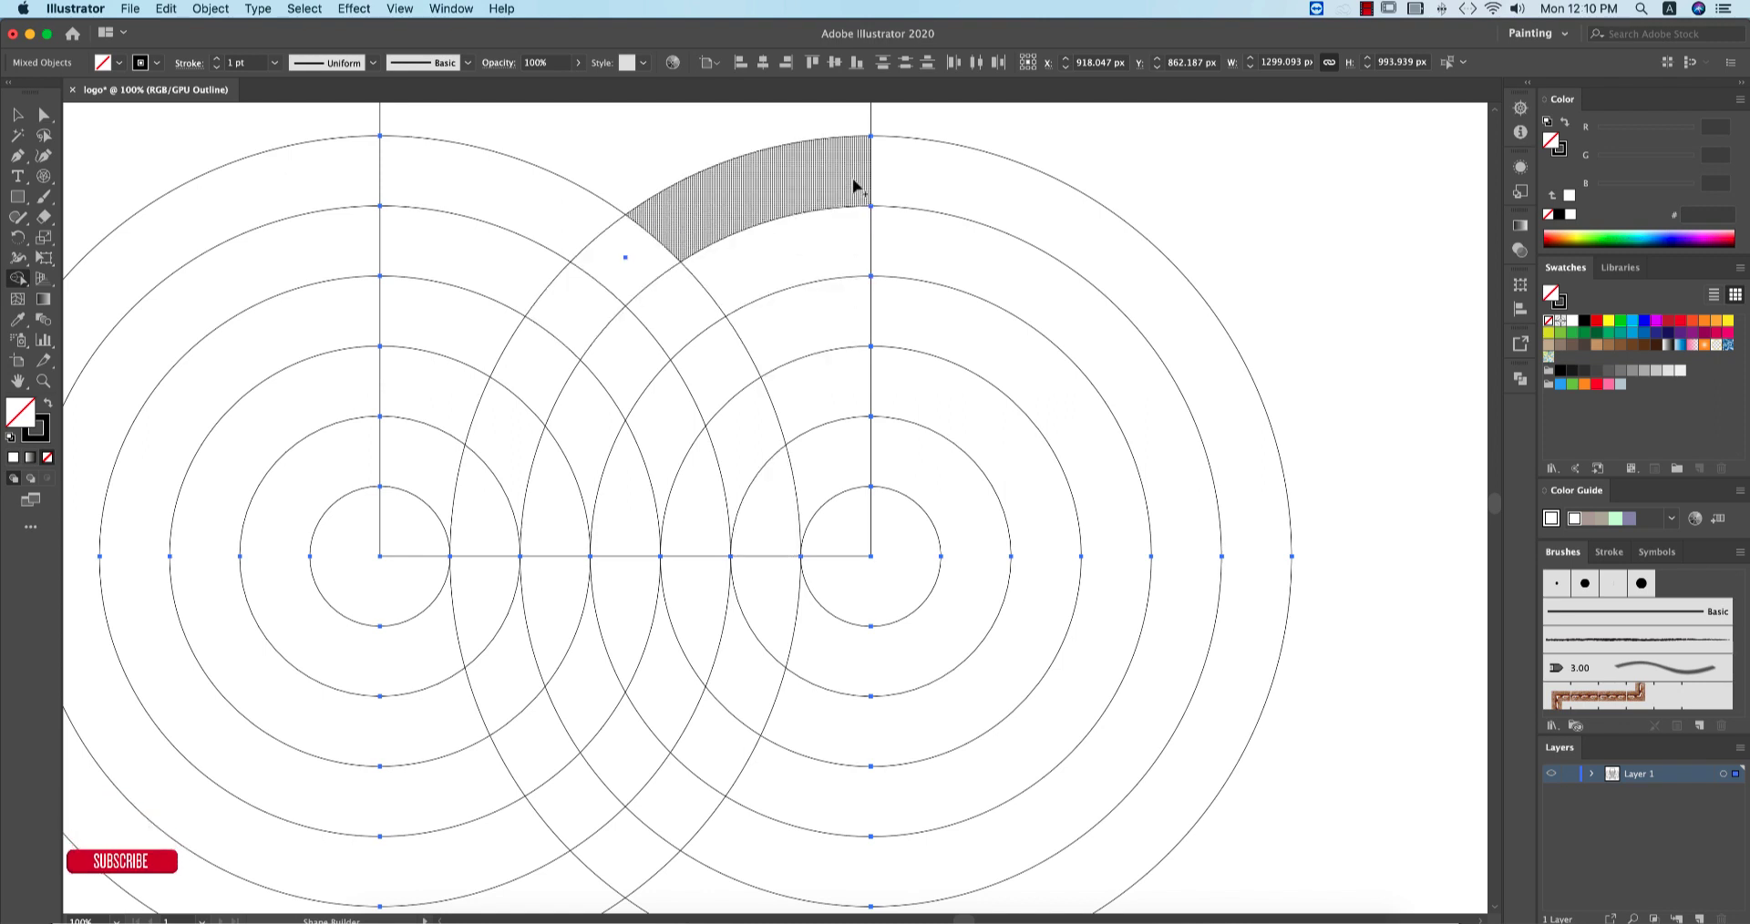
mouse_move(682, 233)
mouse_down()
mouse_move(643, 251)
mouse_move(684, 299)
mouse_move(712, 382)
mouse_move(763, 335)
mouse_move(827, 328)
mouse_move(769, 458)
mouse_move(777, 516)
mouse_up()
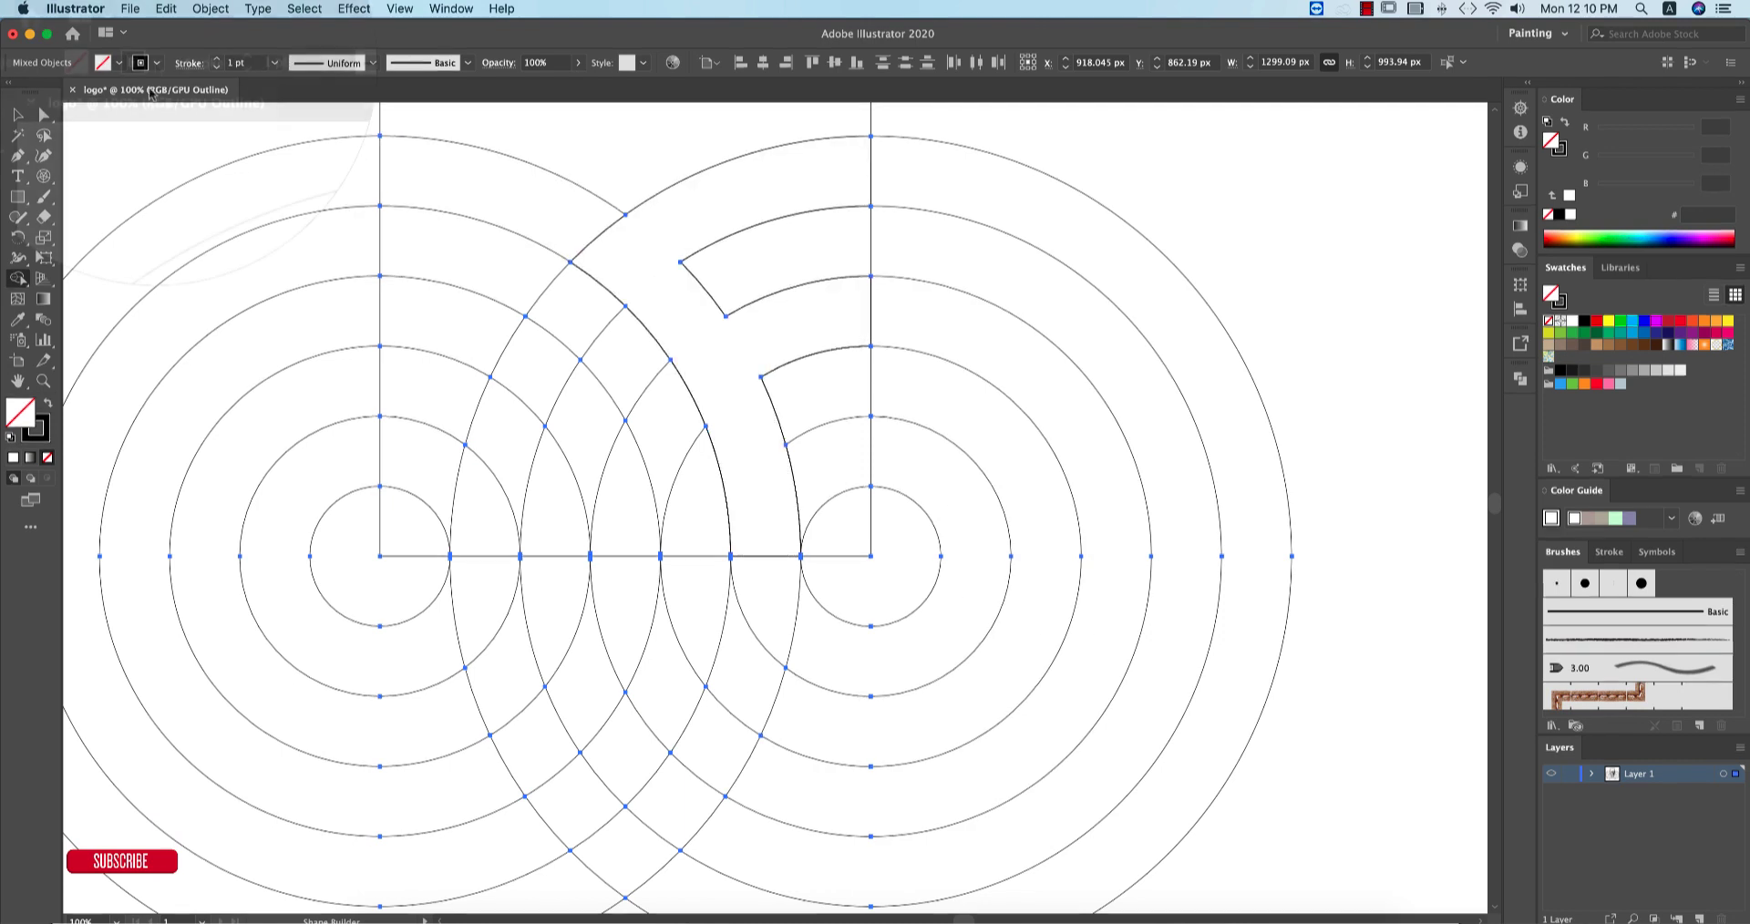
click(102, 63)
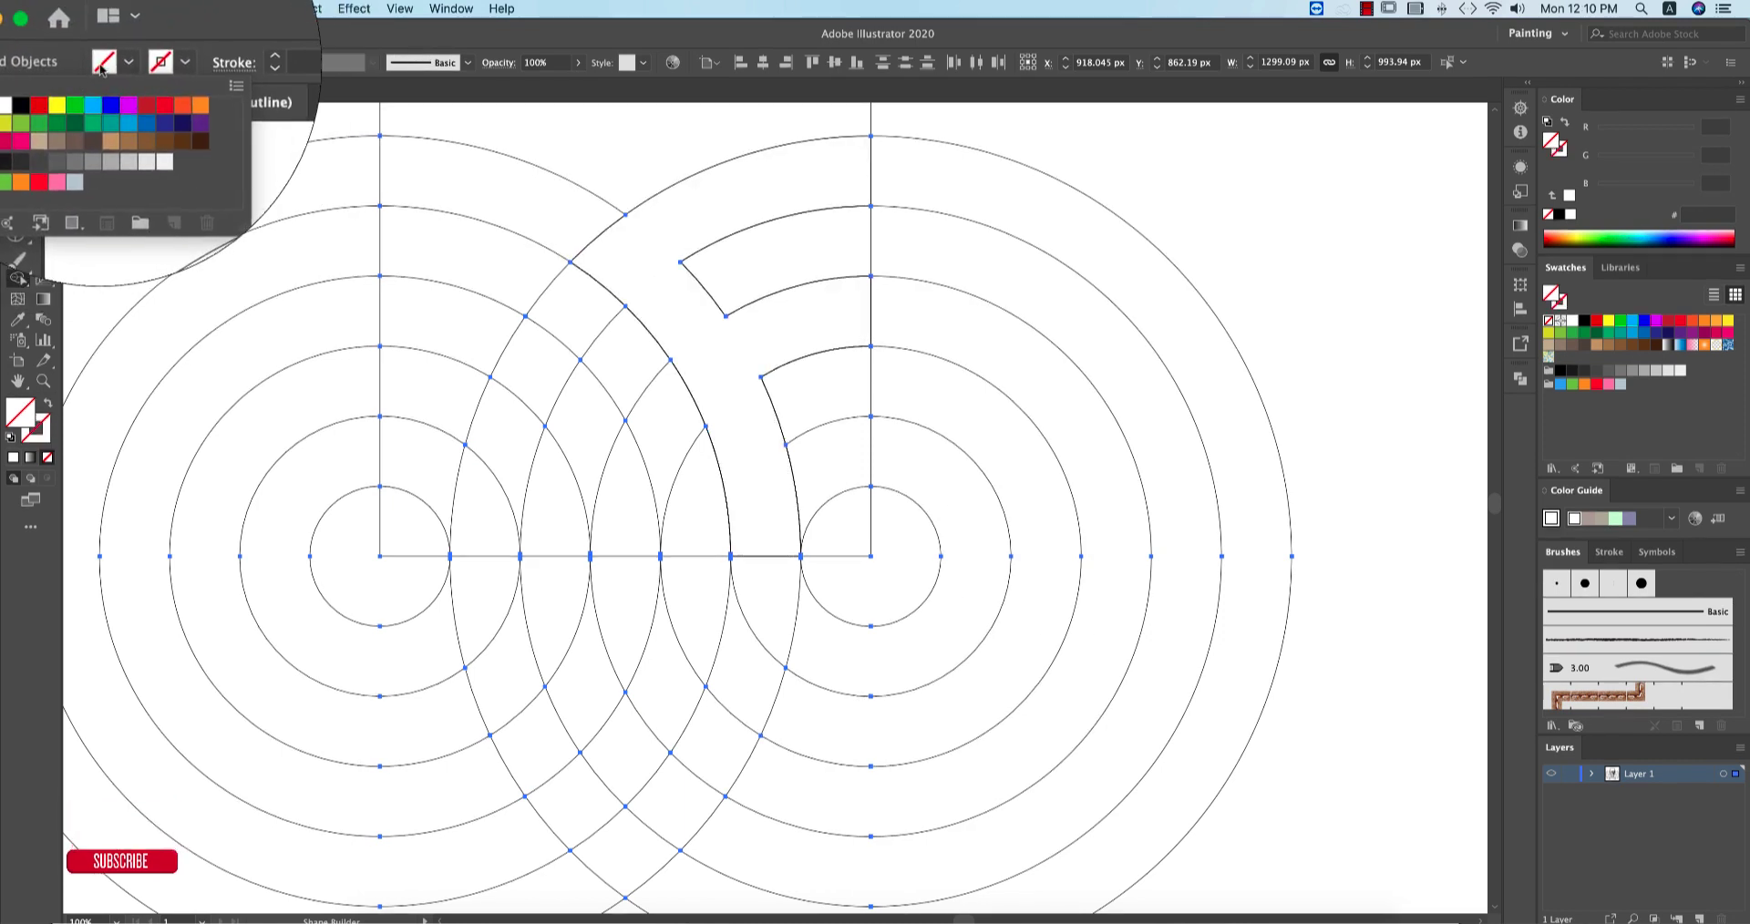
click(146, 123)
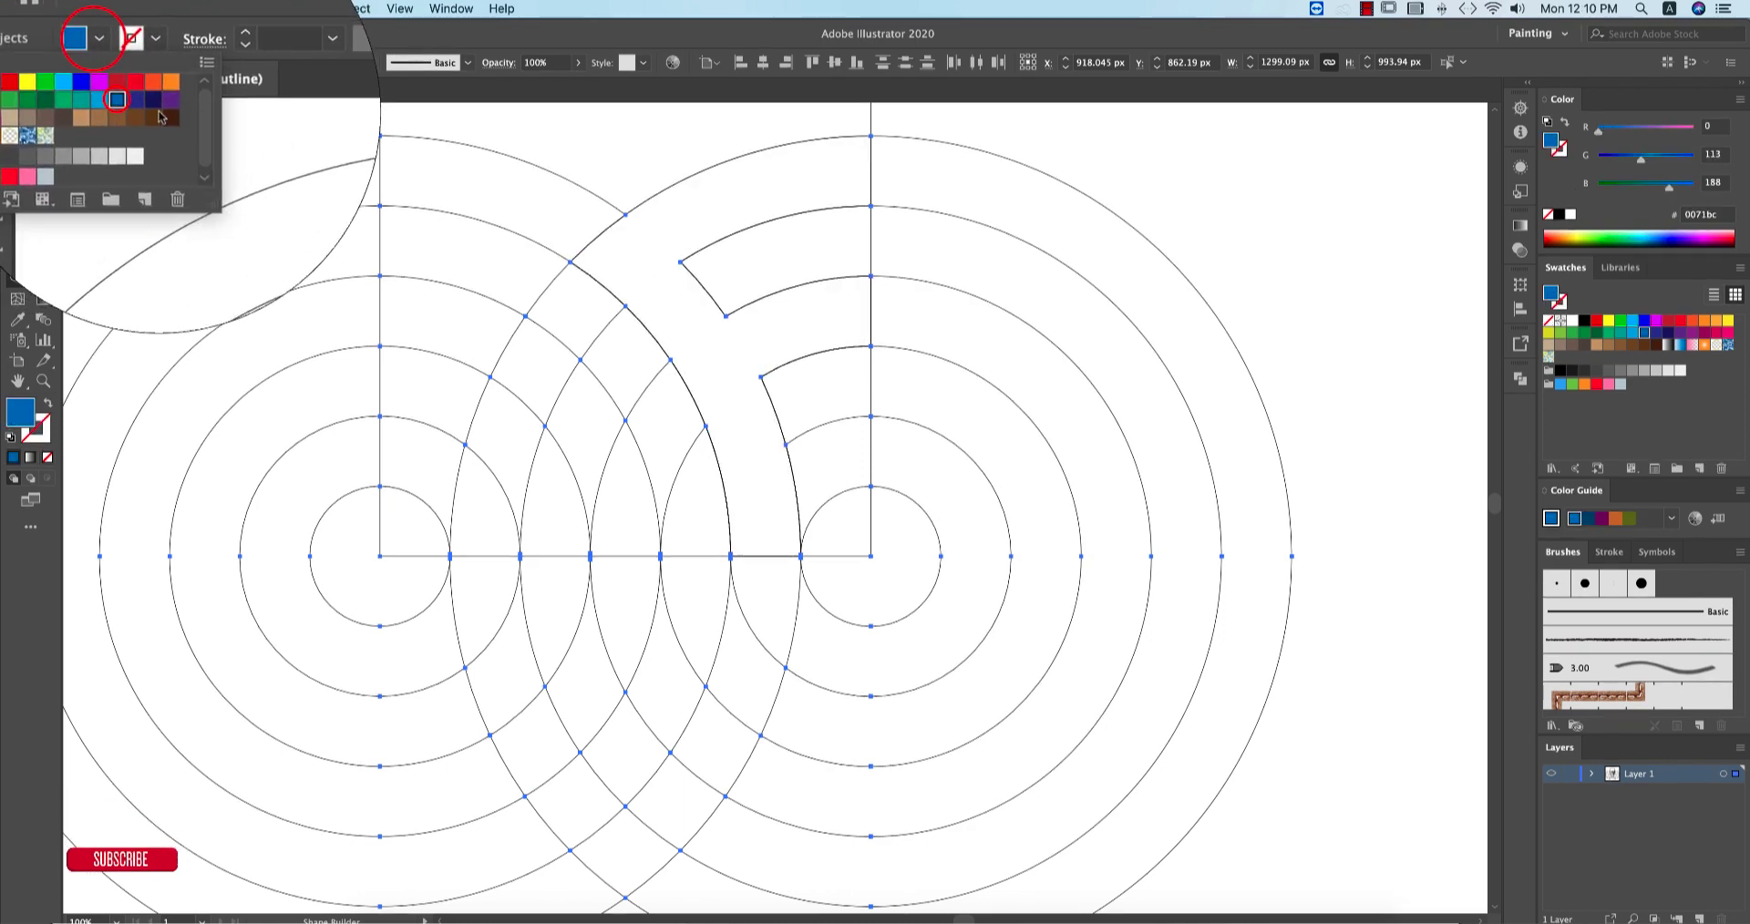
click(782, 192)
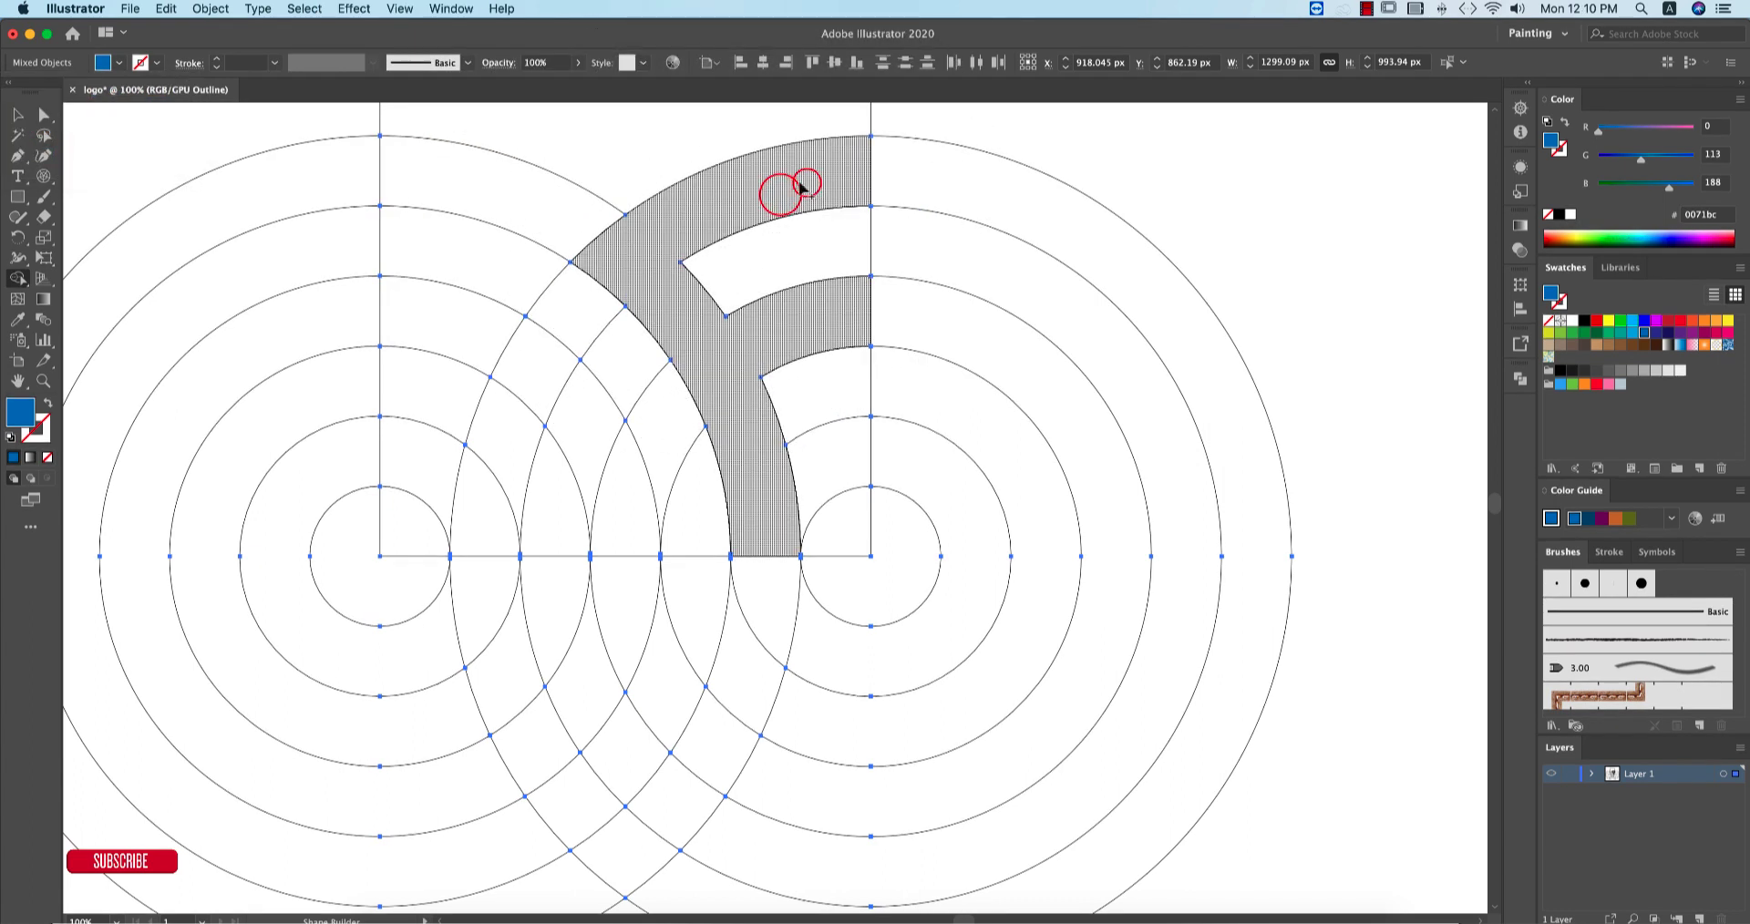
key(super+y)
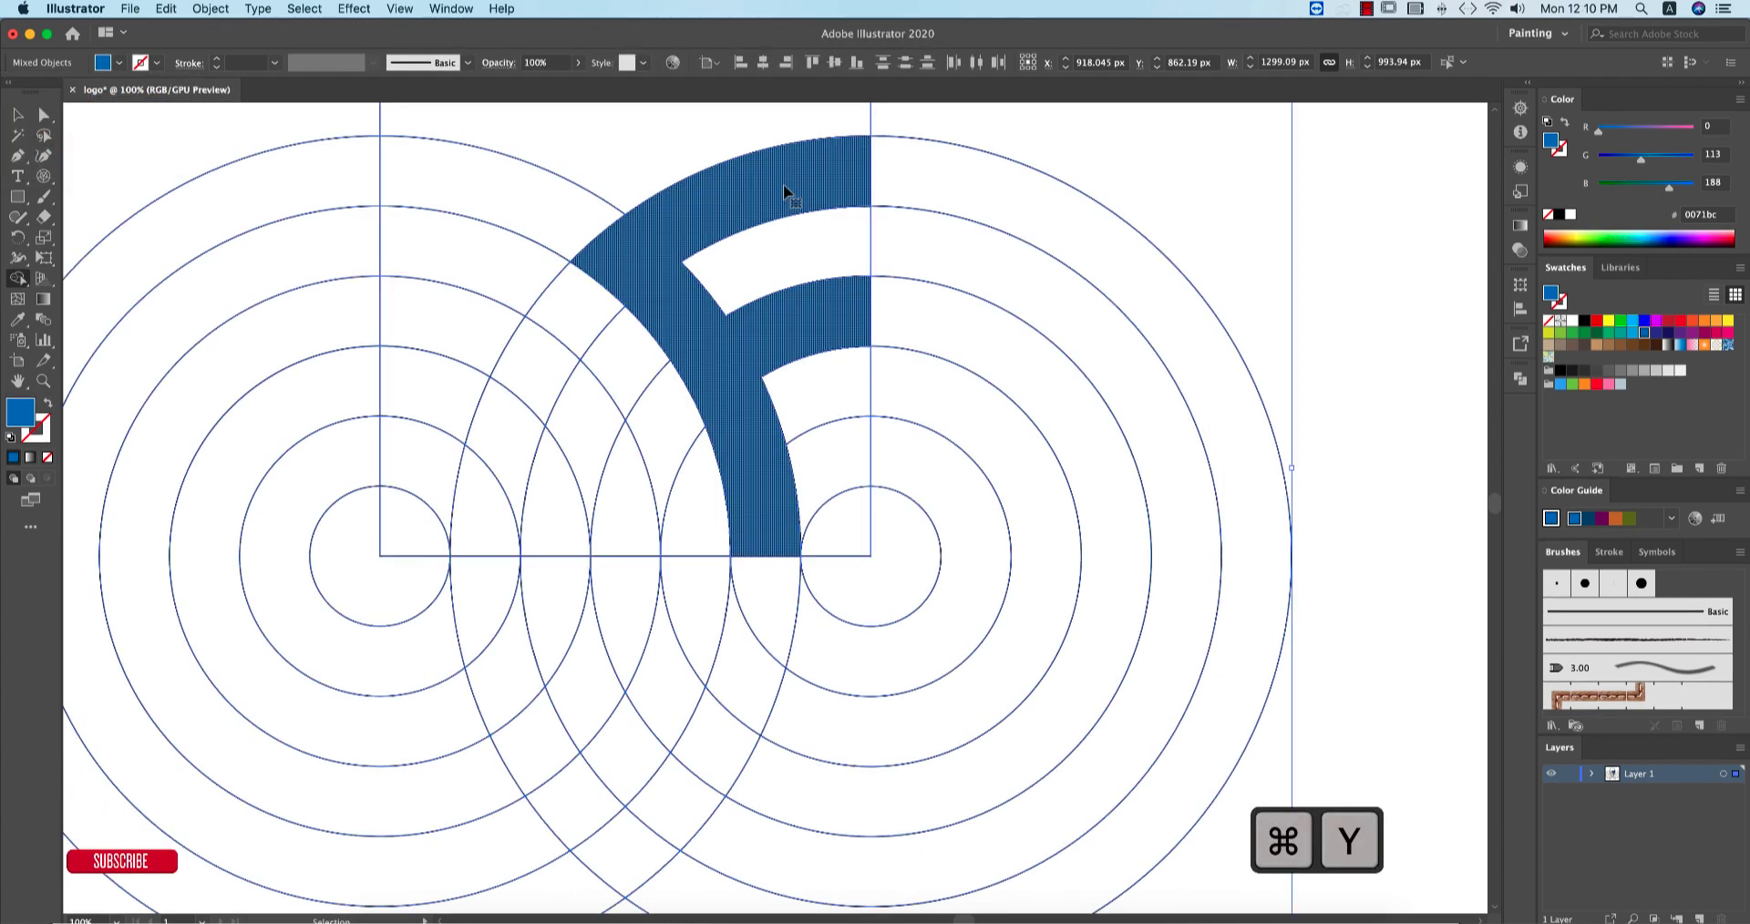
- Delete the construction circles and rectangle and recentre the F on the artboard
scroll(1090, 494, down, 2)
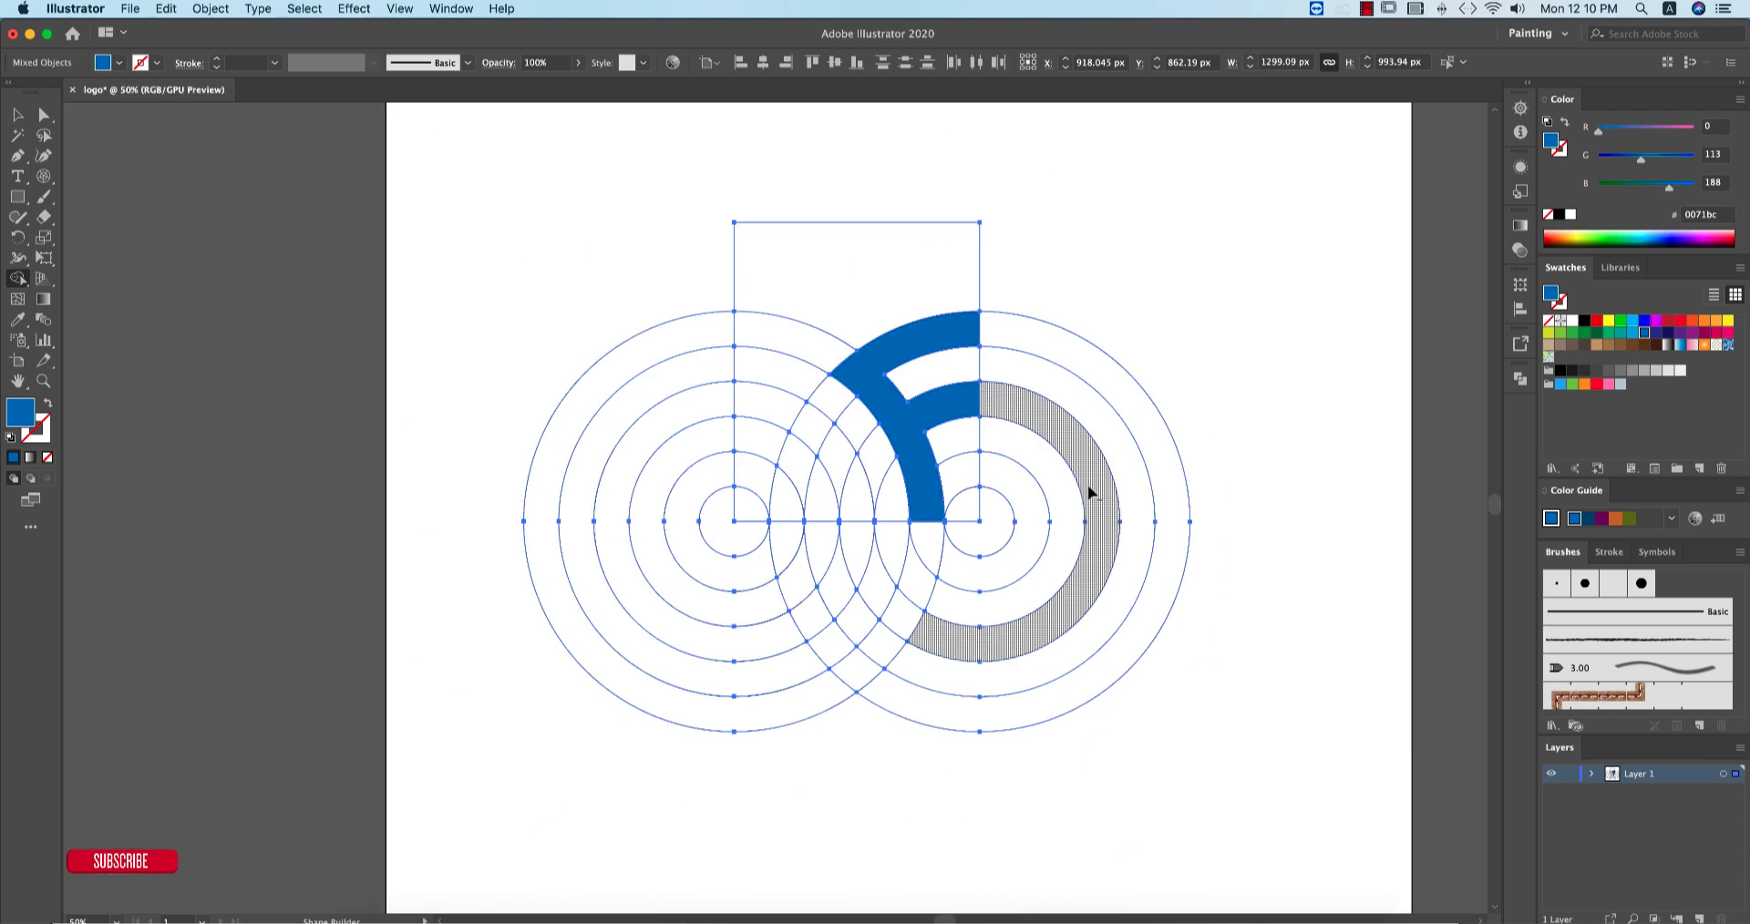
scroll(1090, 493, down, 1)
key(v)
drag(1180, 402, 939, 348)
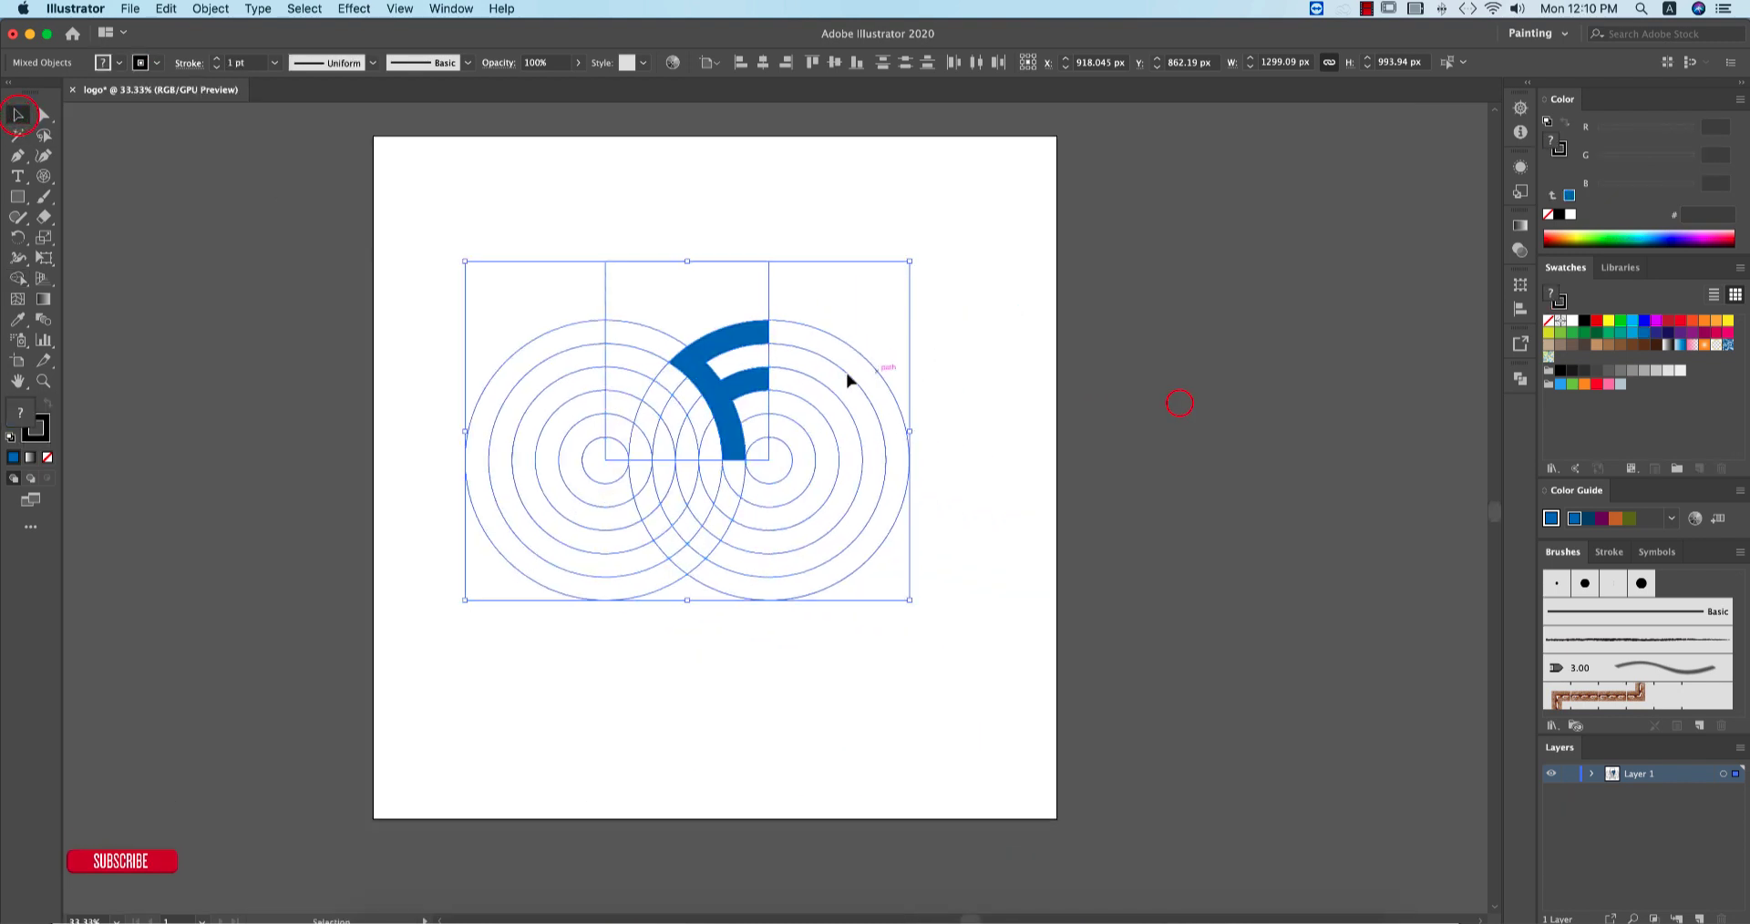
click(974, 362)
drag(735, 341, 1185, 327)
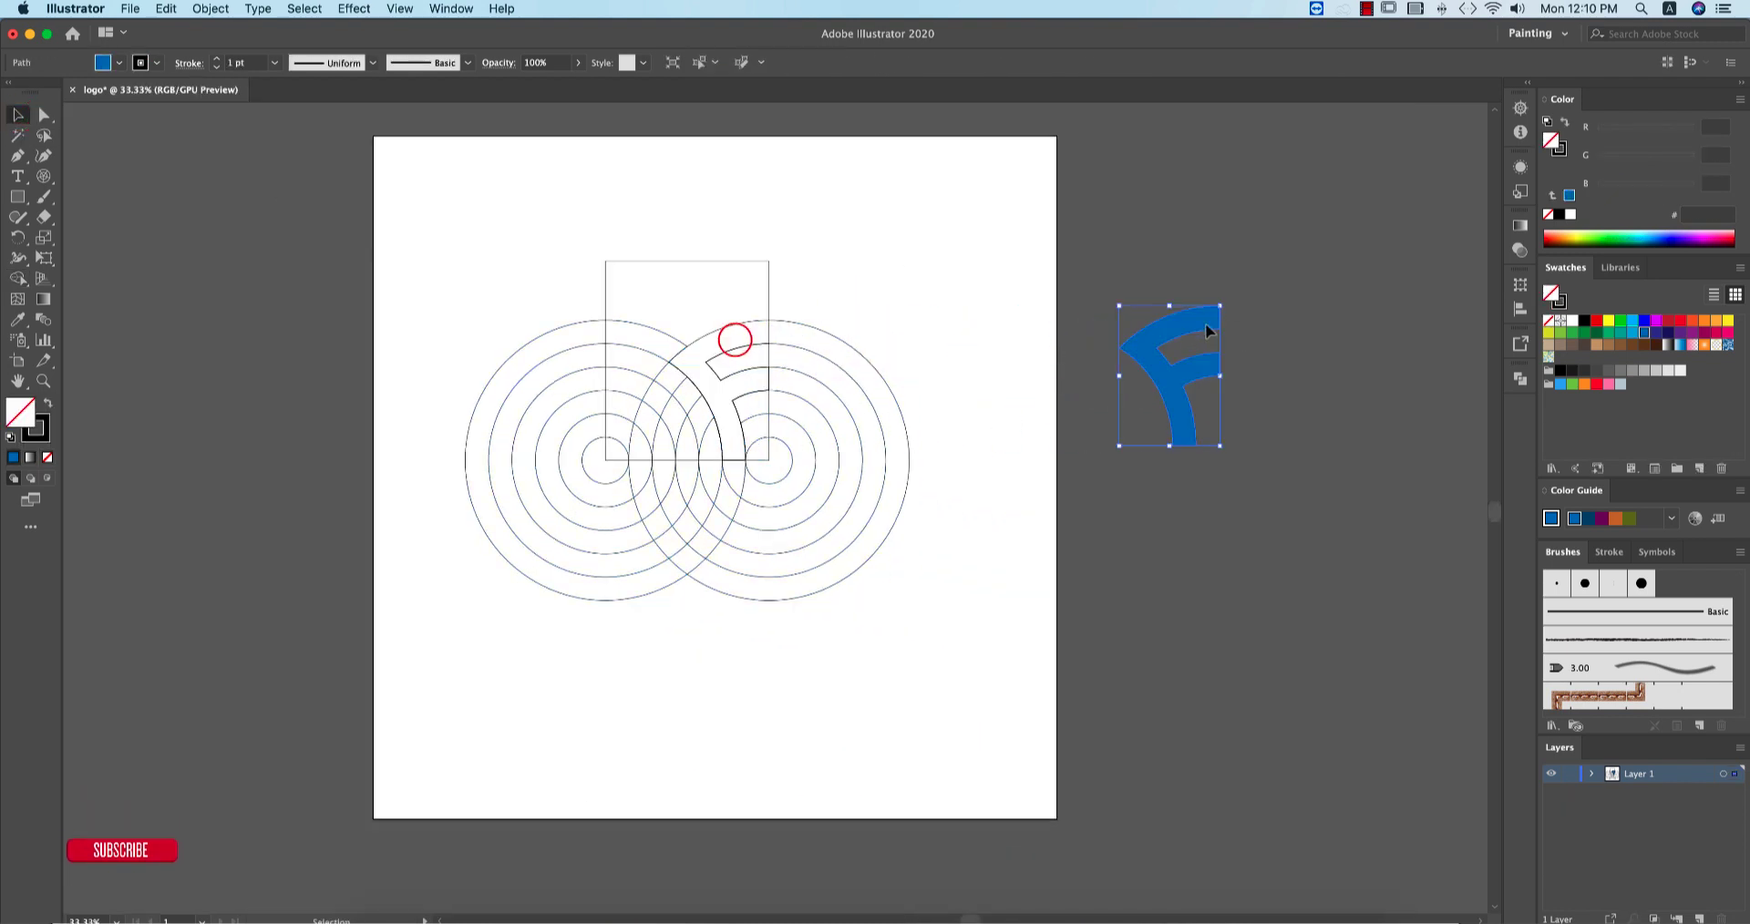
drag(441, 262, 914, 668)
key(Delete)
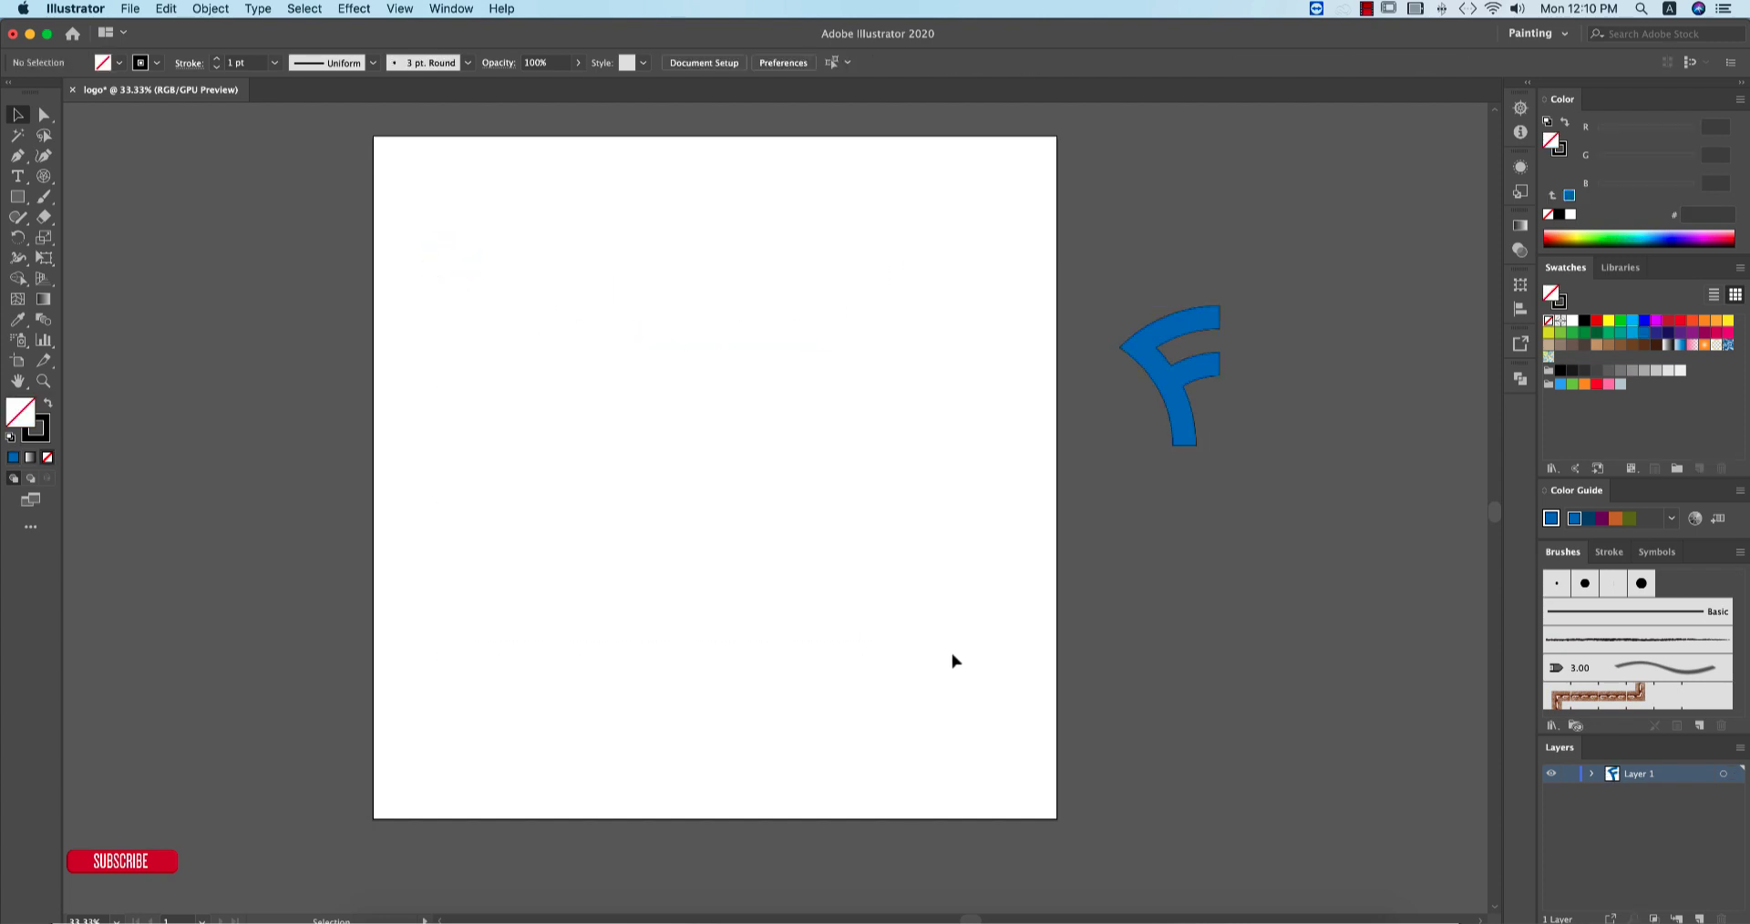
drag(1168, 406, 746, 471)
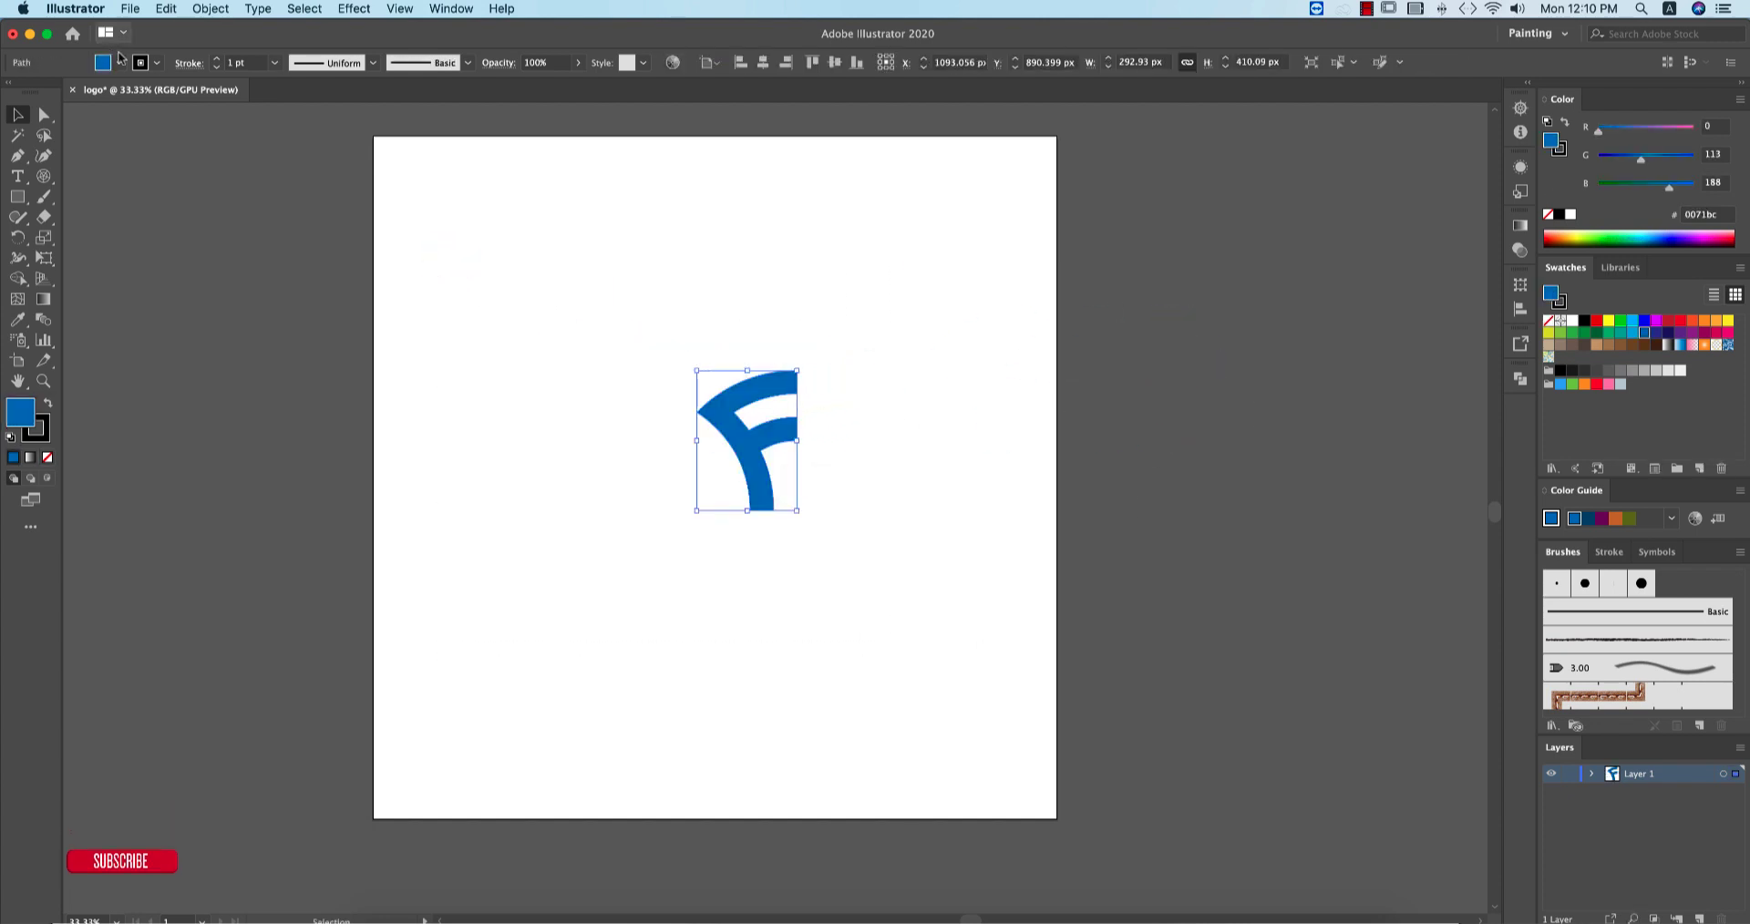
- Set the F's stroke to None
click(157, 62)
click(9, 86)
click(420, 451)
click(552, 532)
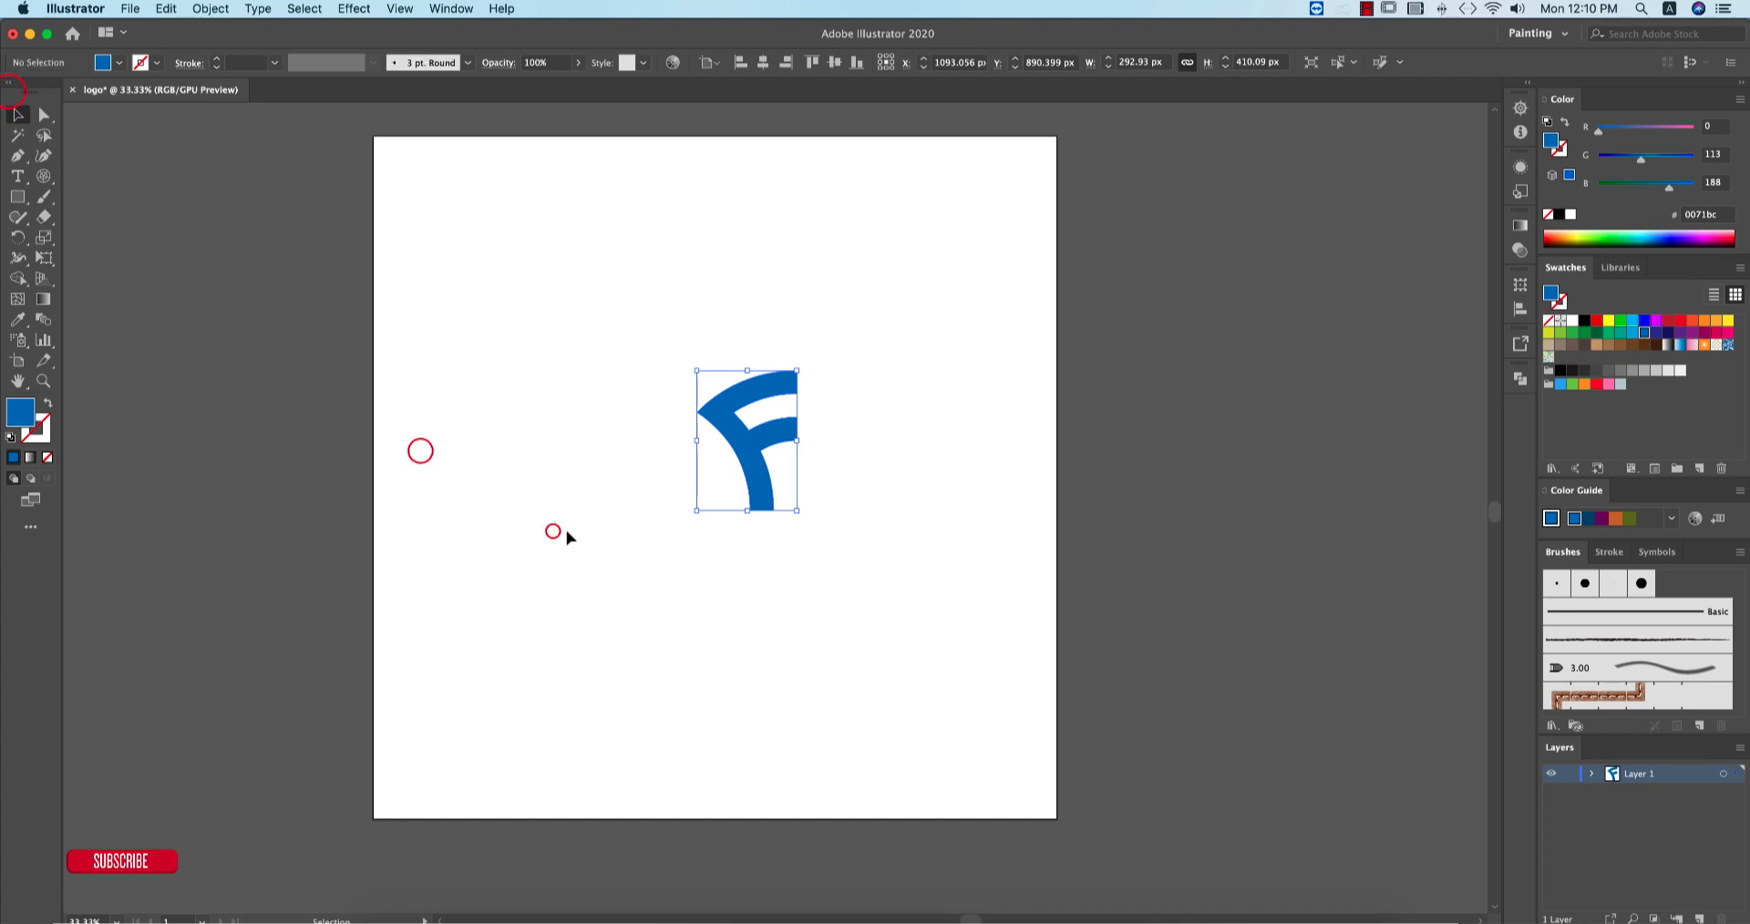
- Copy the F and return to Adobe XD, closing the Food ui design file
key(super+a)
key(super+c)
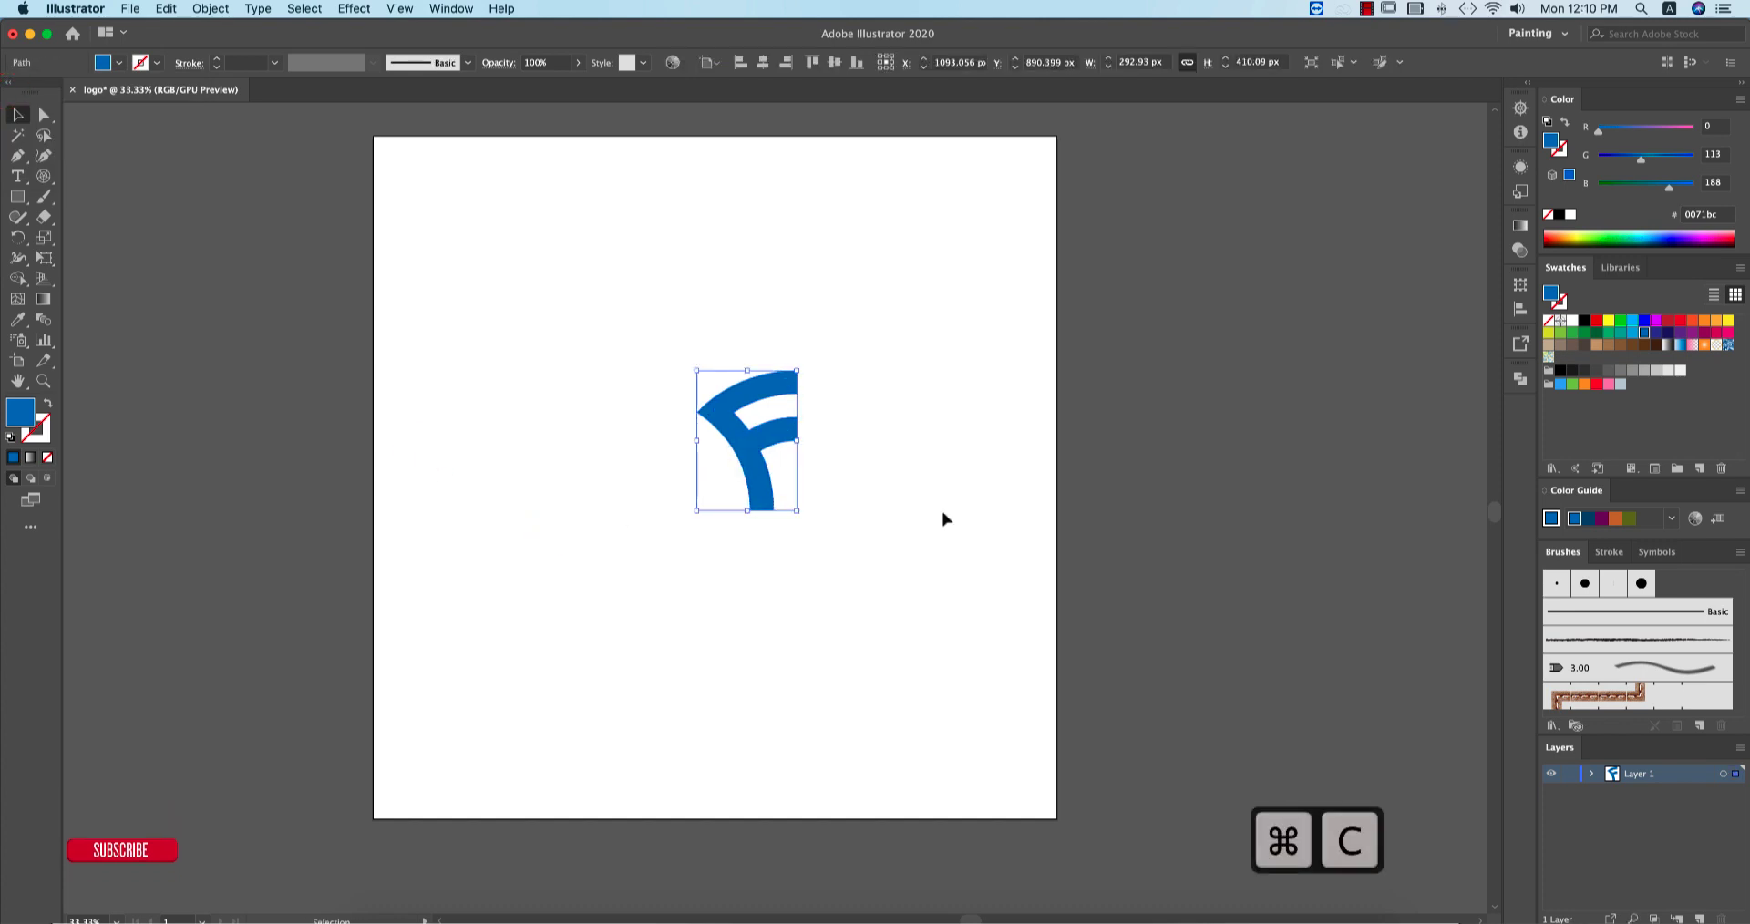
click(693, 919)
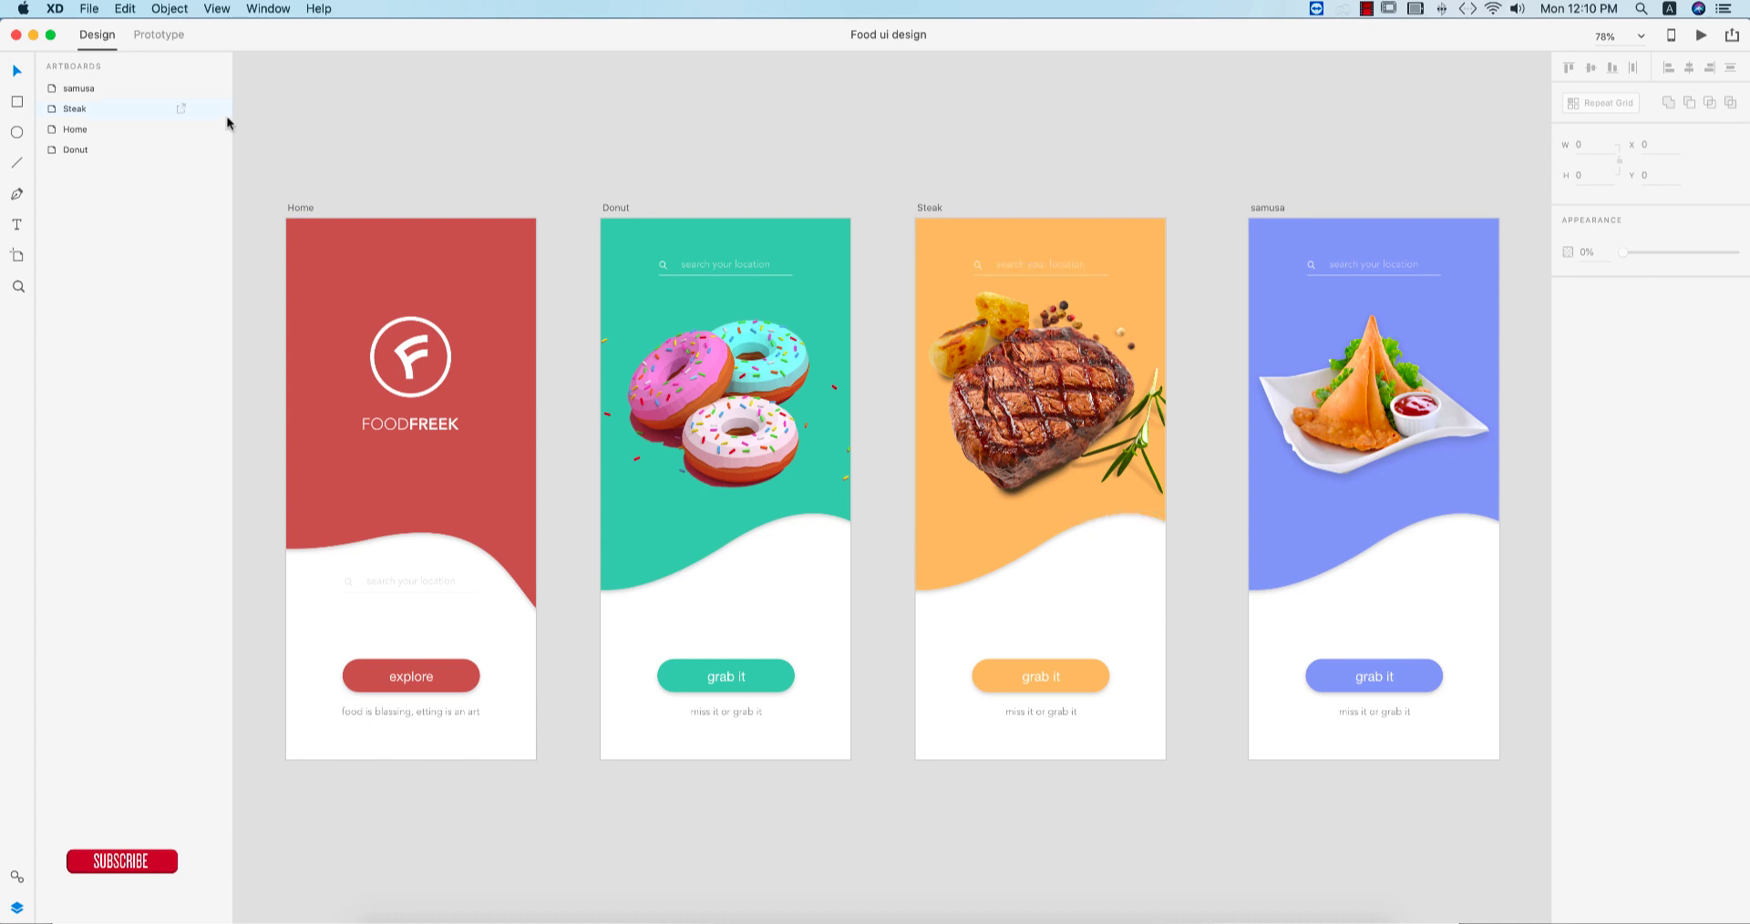
click(17, 37)
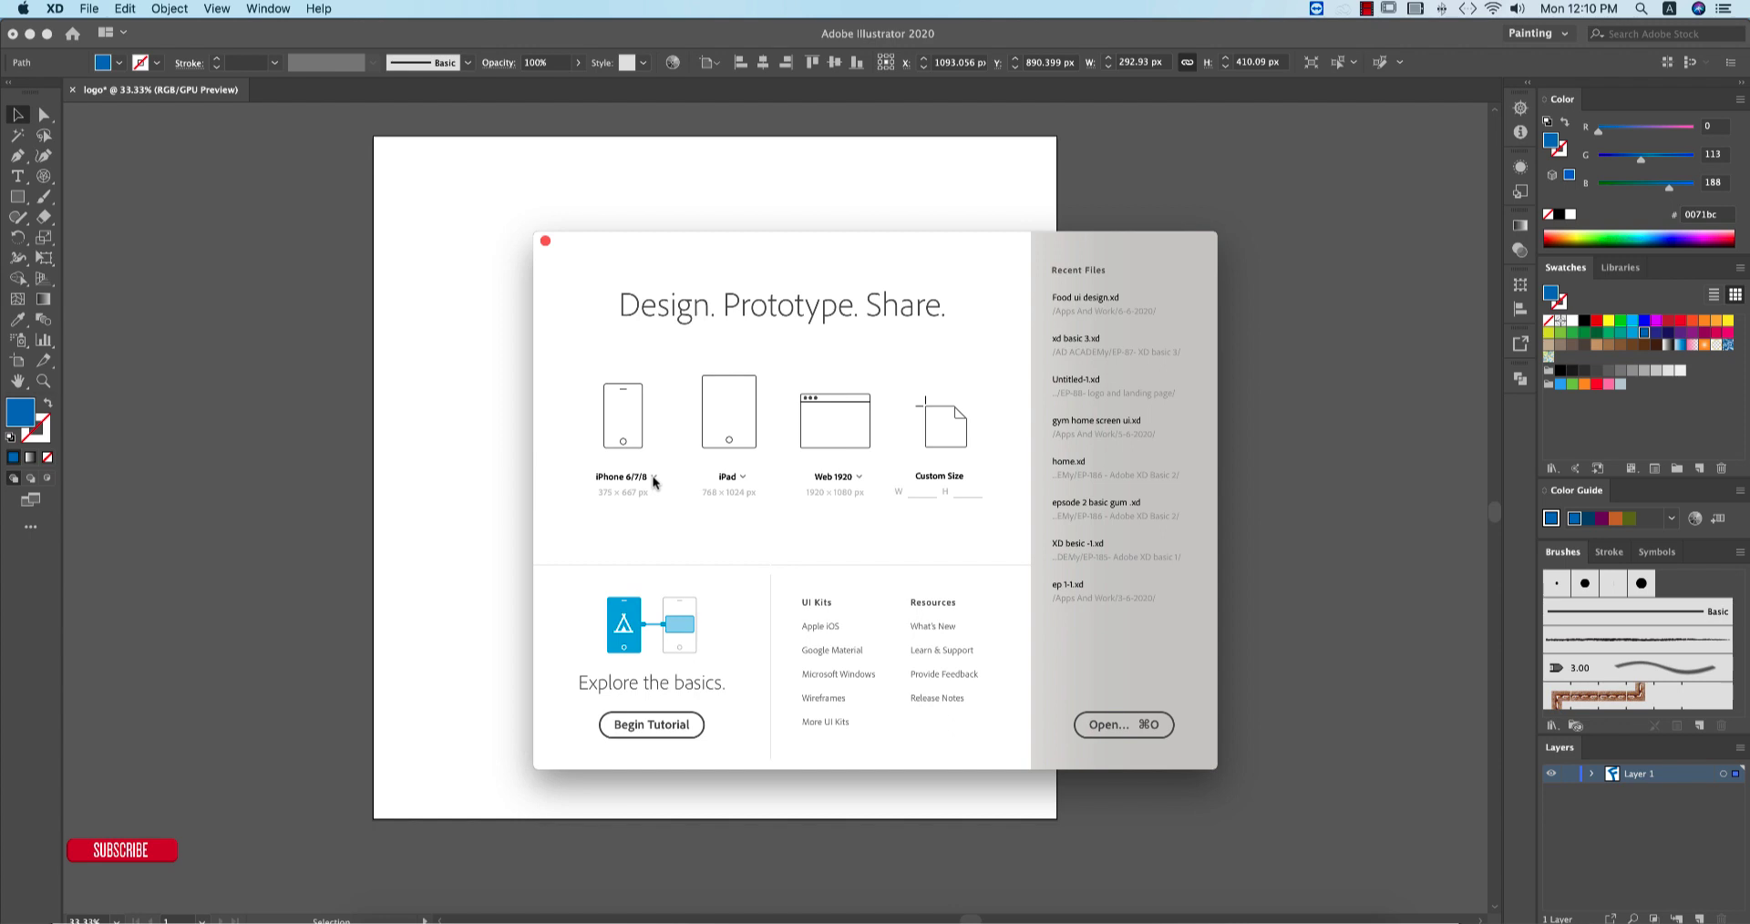
- Create a new iPhone X document and paste the blue F onto its artboard
click(653, 481)
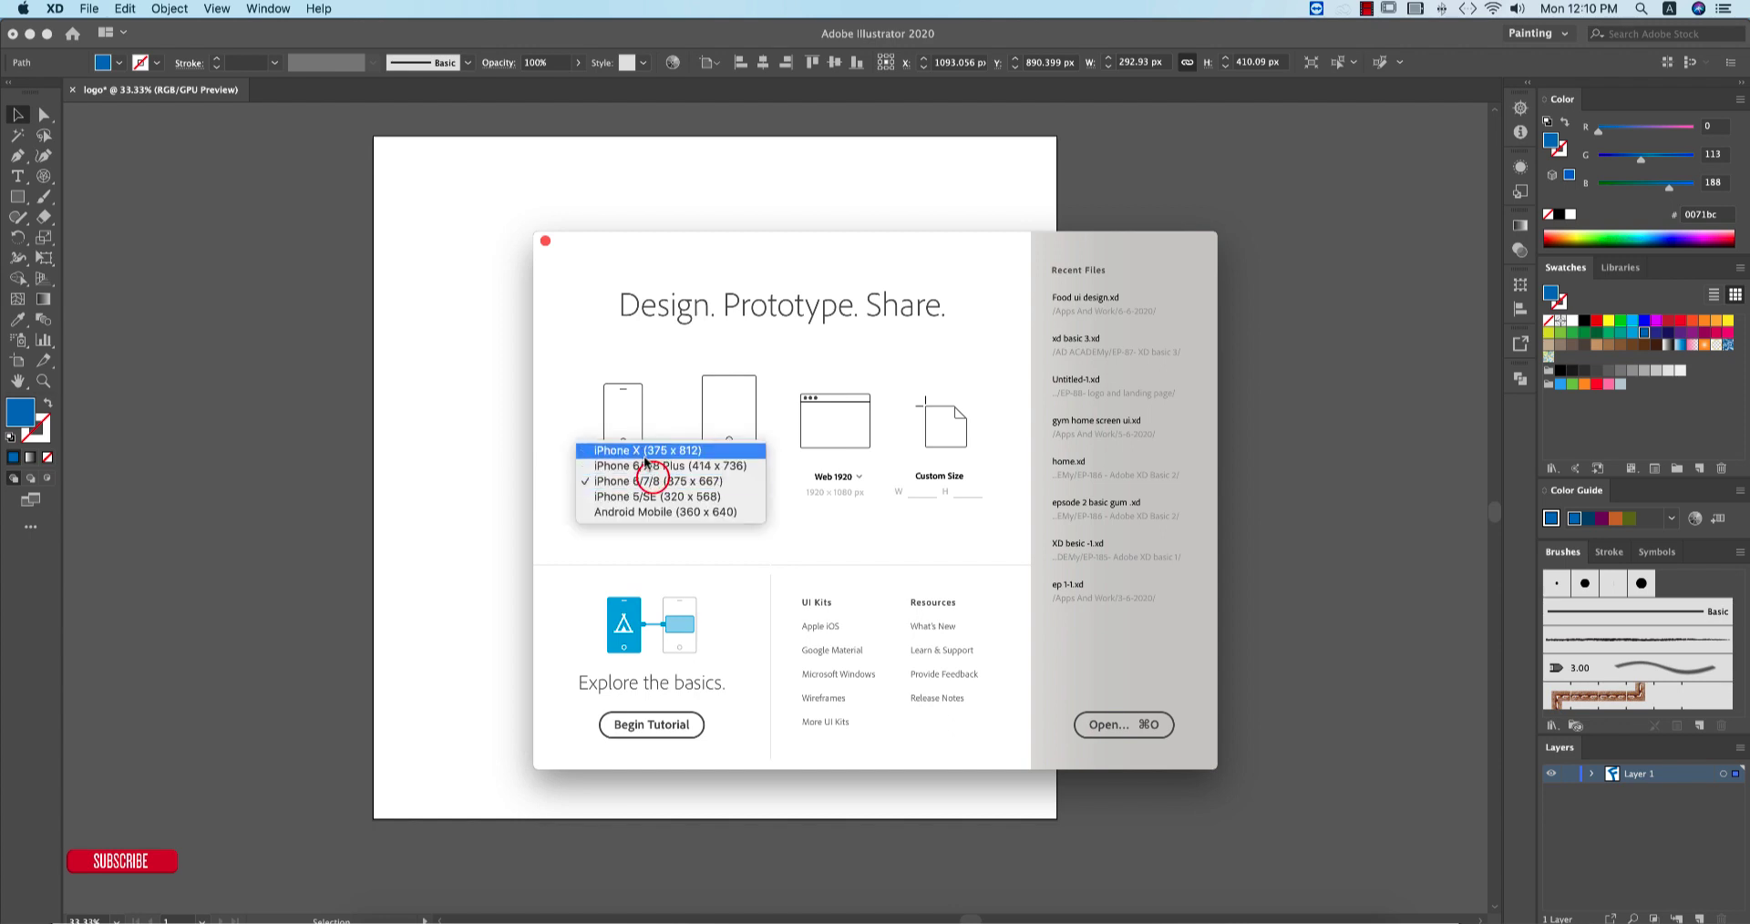
click(638, 451)
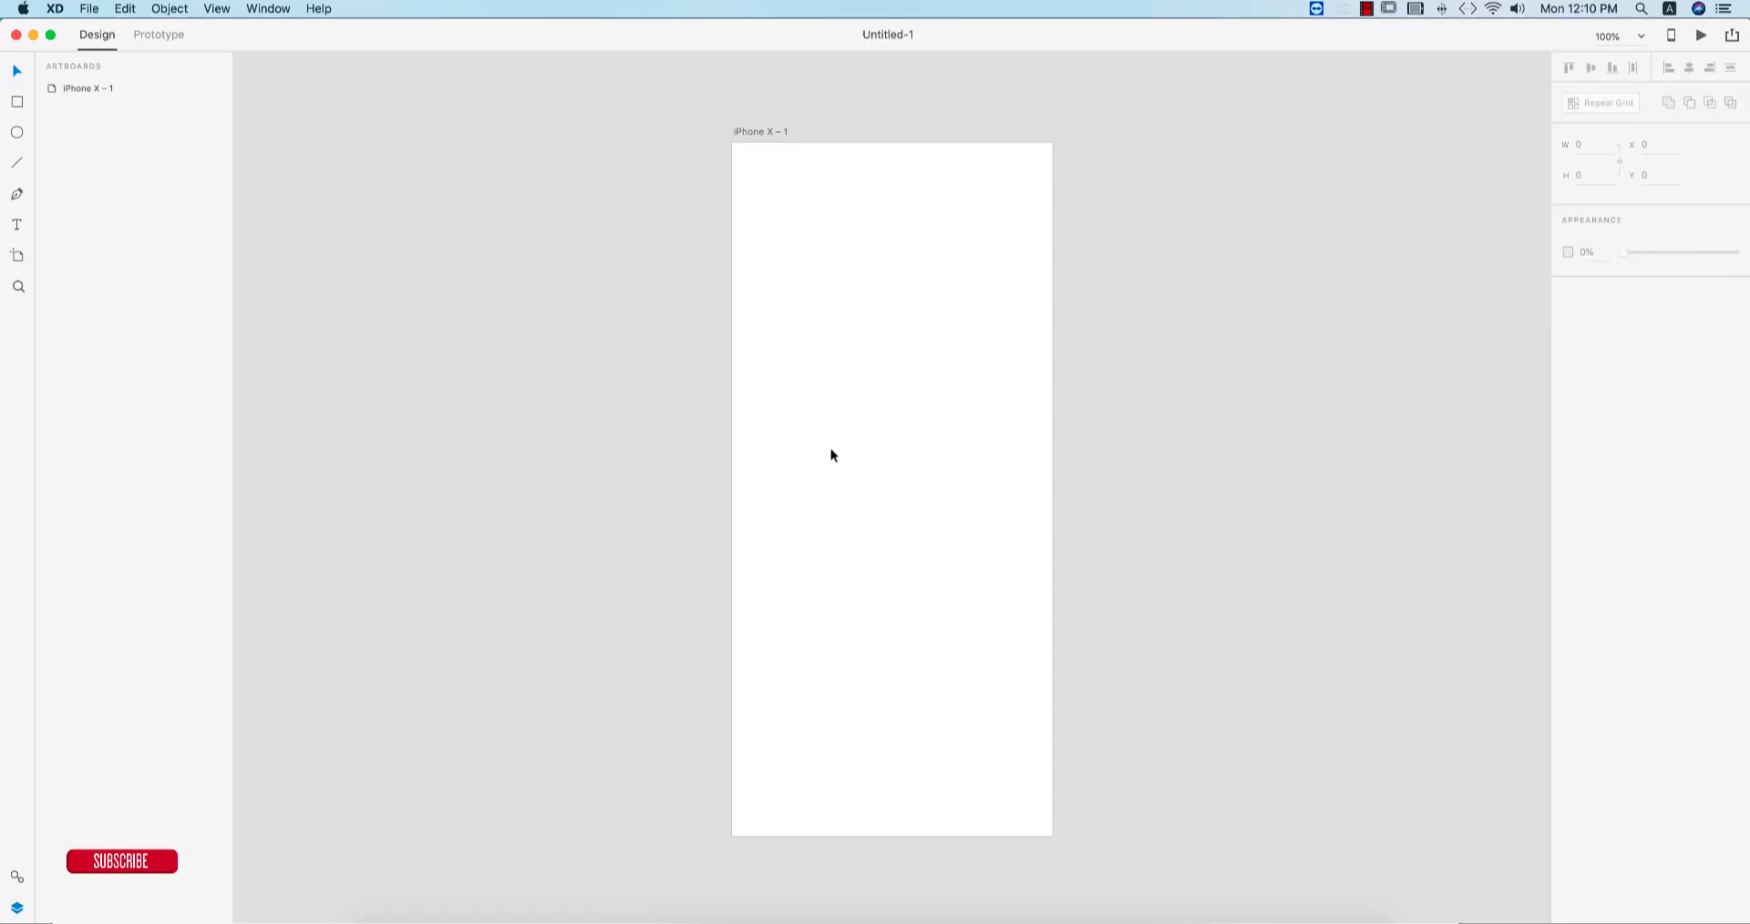
key(super+v)
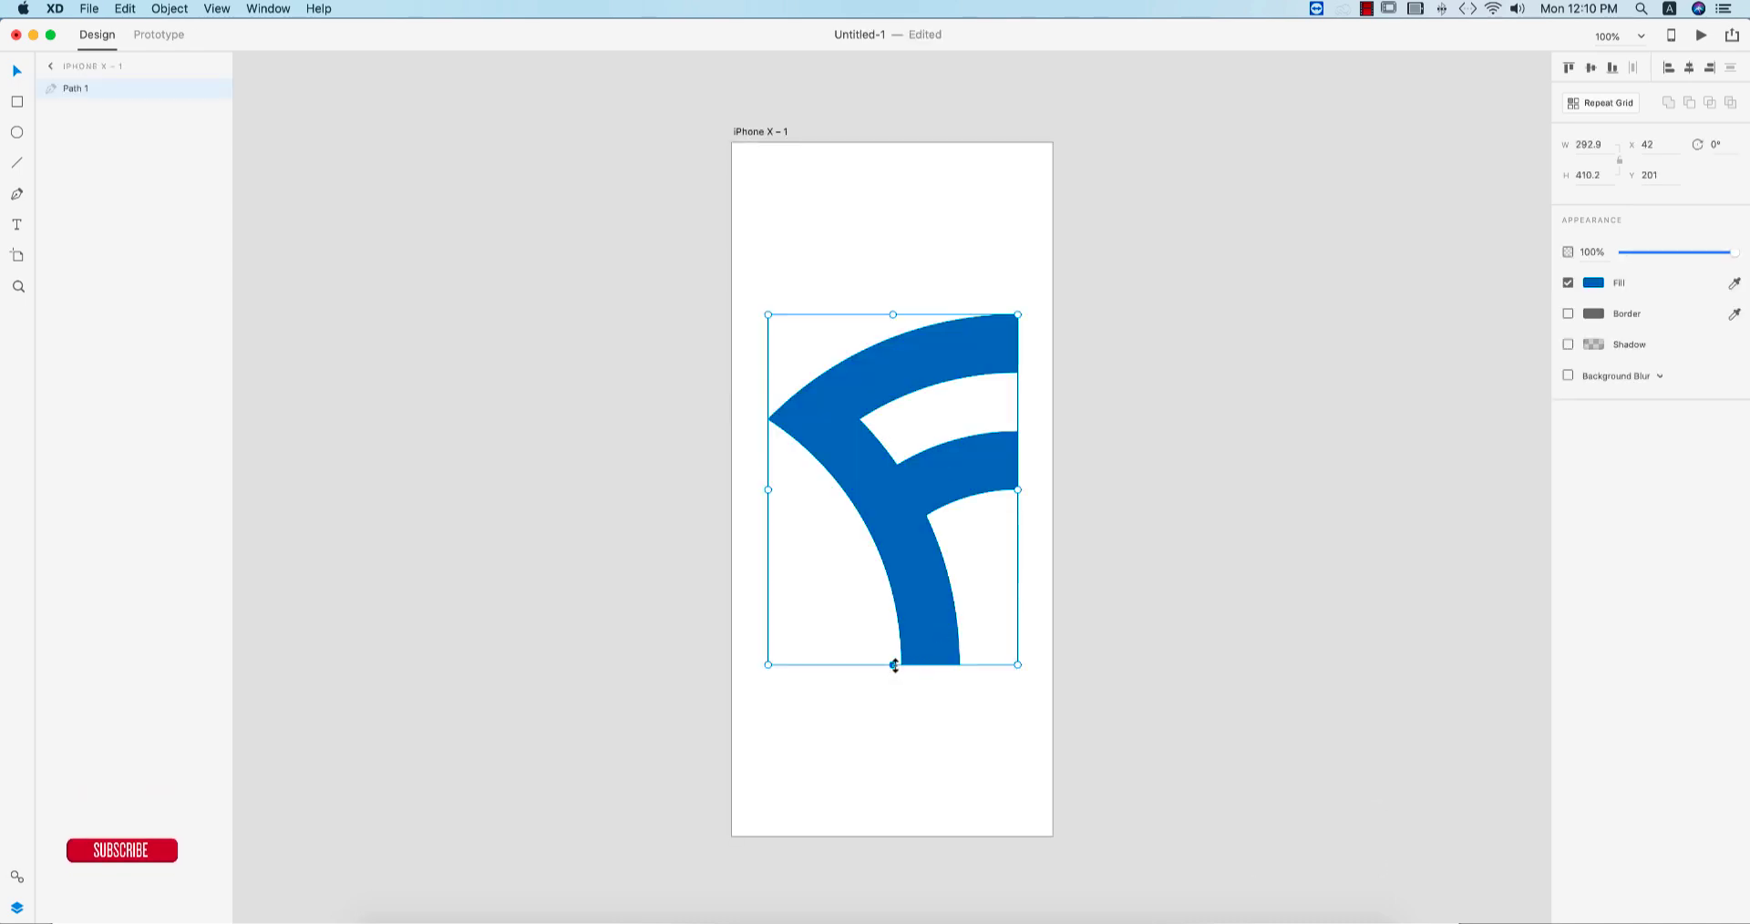
drag(893, 664, 910, 402)
key(super+z)
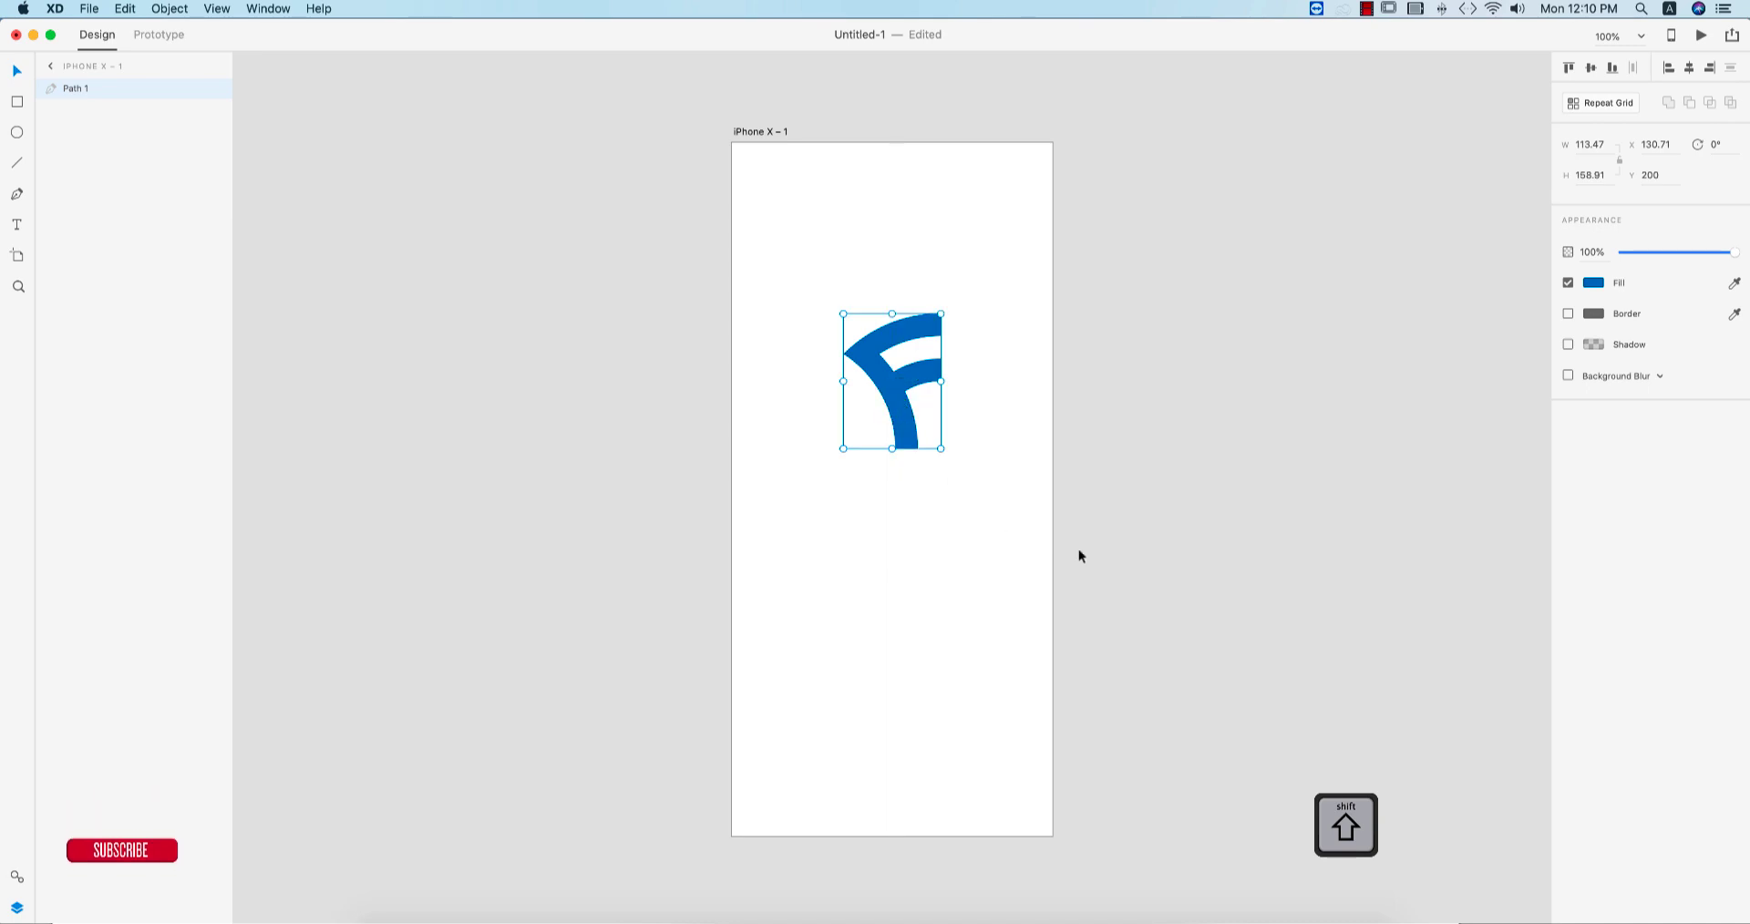
- Recolour the F coral orange and scale it down to about 84 × 117 px
click(1587, 284)
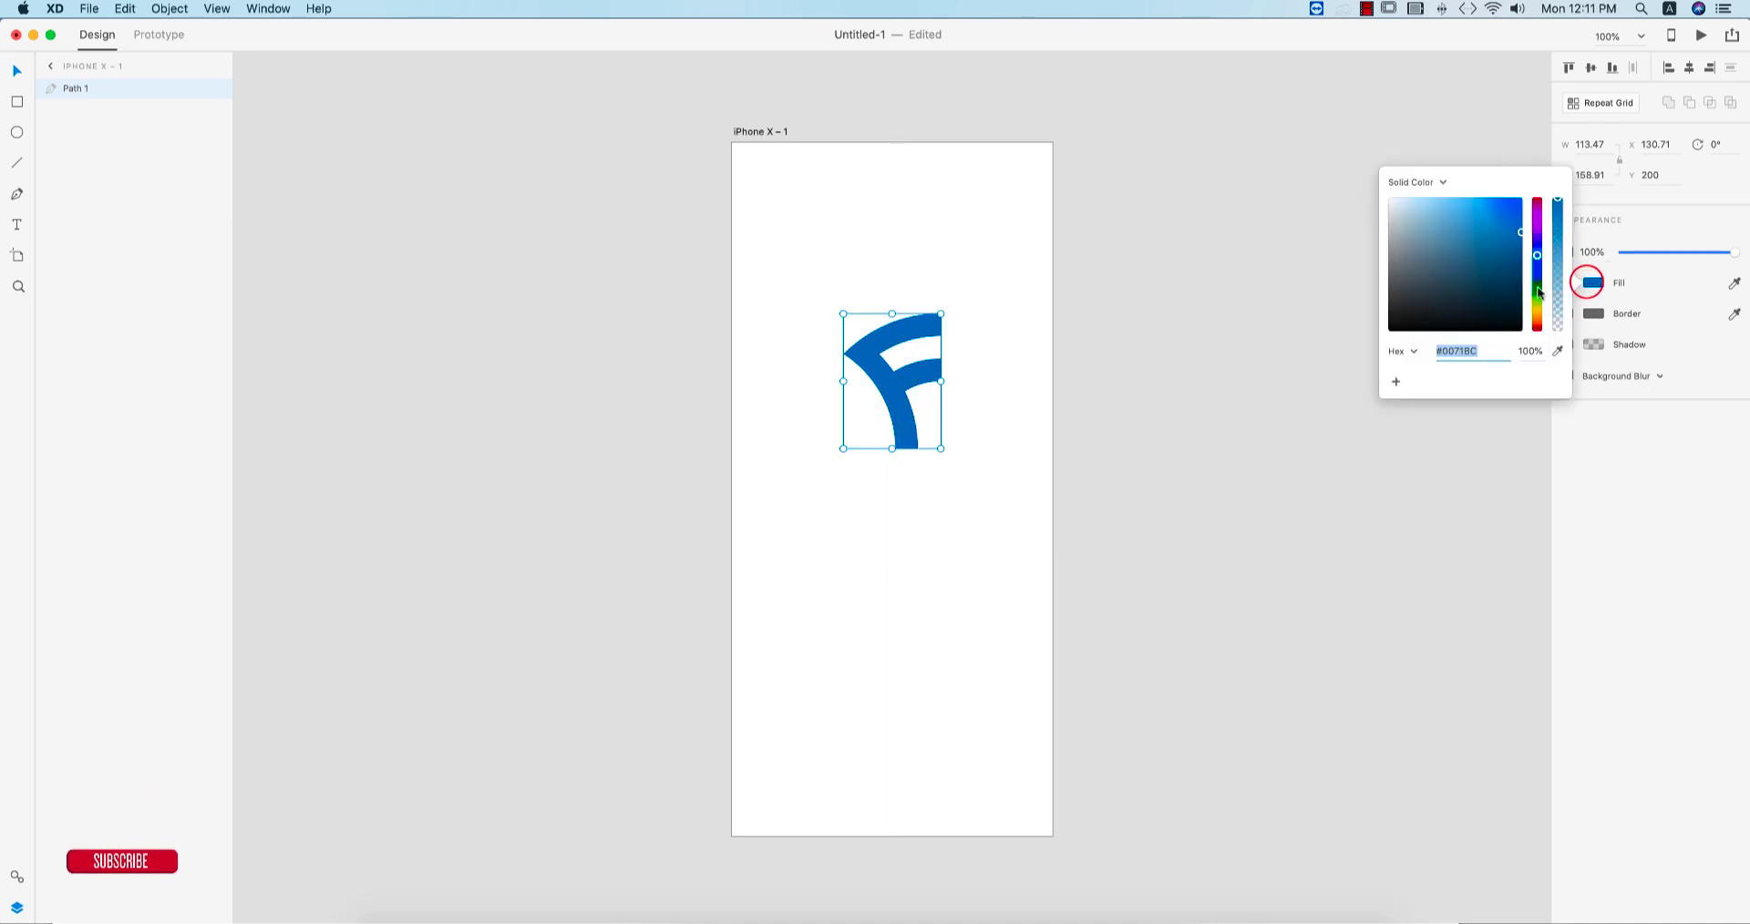
drag(1537, 301, 1538, 326)
mouse_move(1476, 231)
mouse_down()
mouse_move(1432, 216)
mouse_move(1457, 222)
mouse_move(1459, 206)
mouse_up()
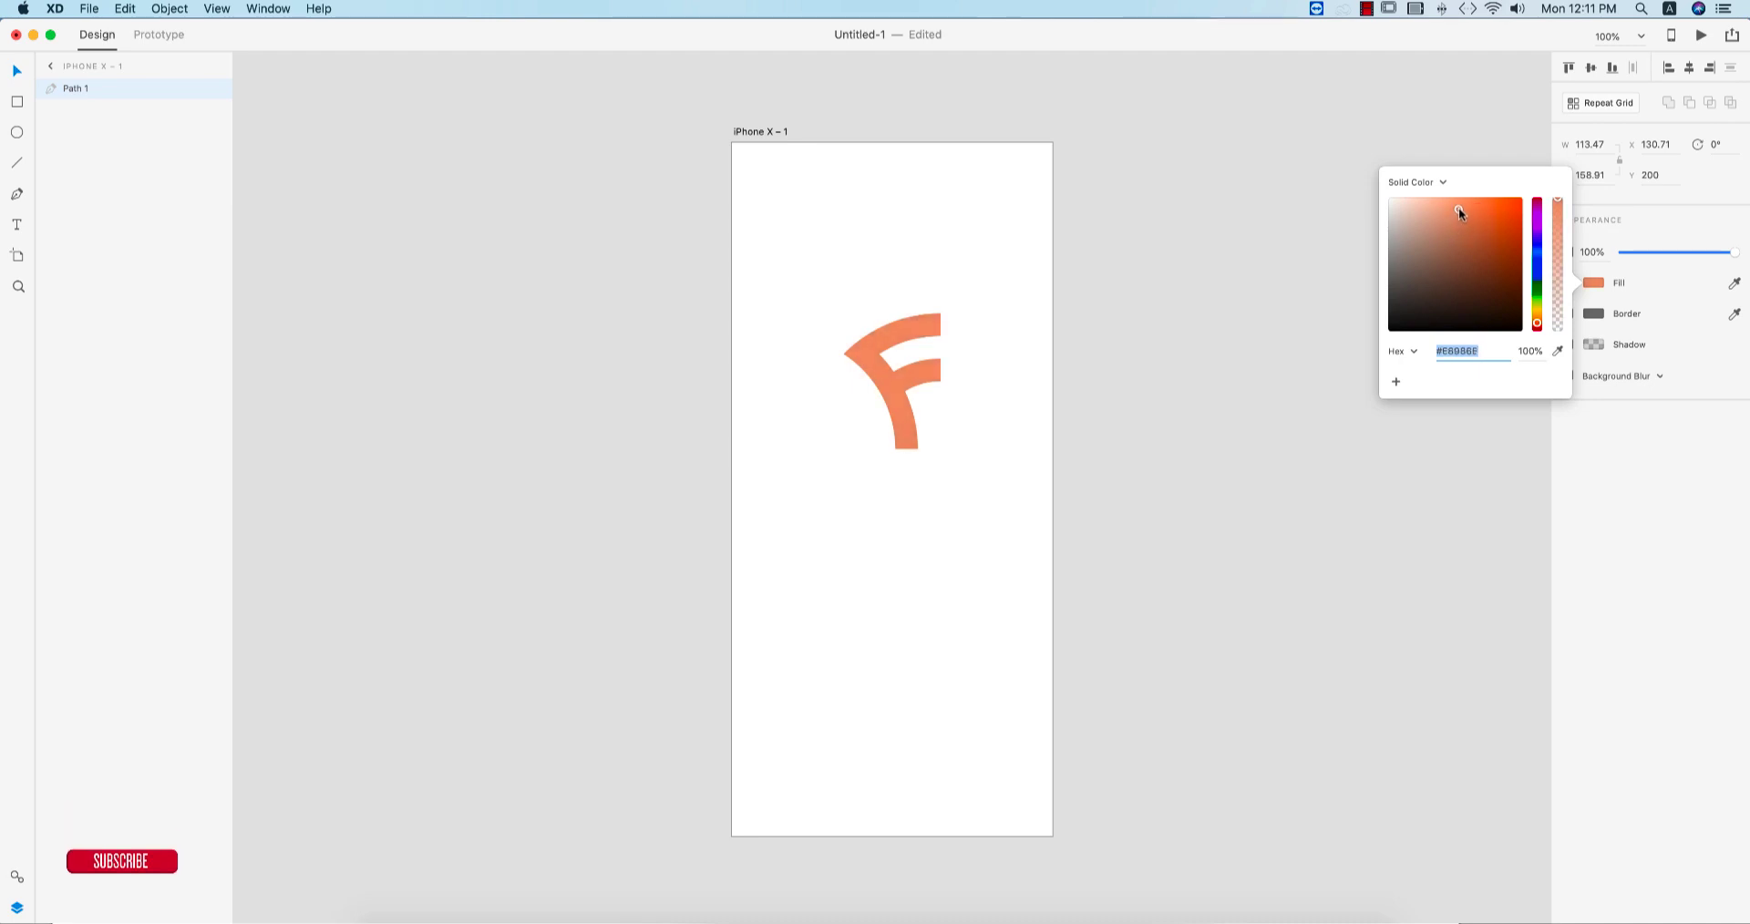
click(1202, 364)
click(926, 374)
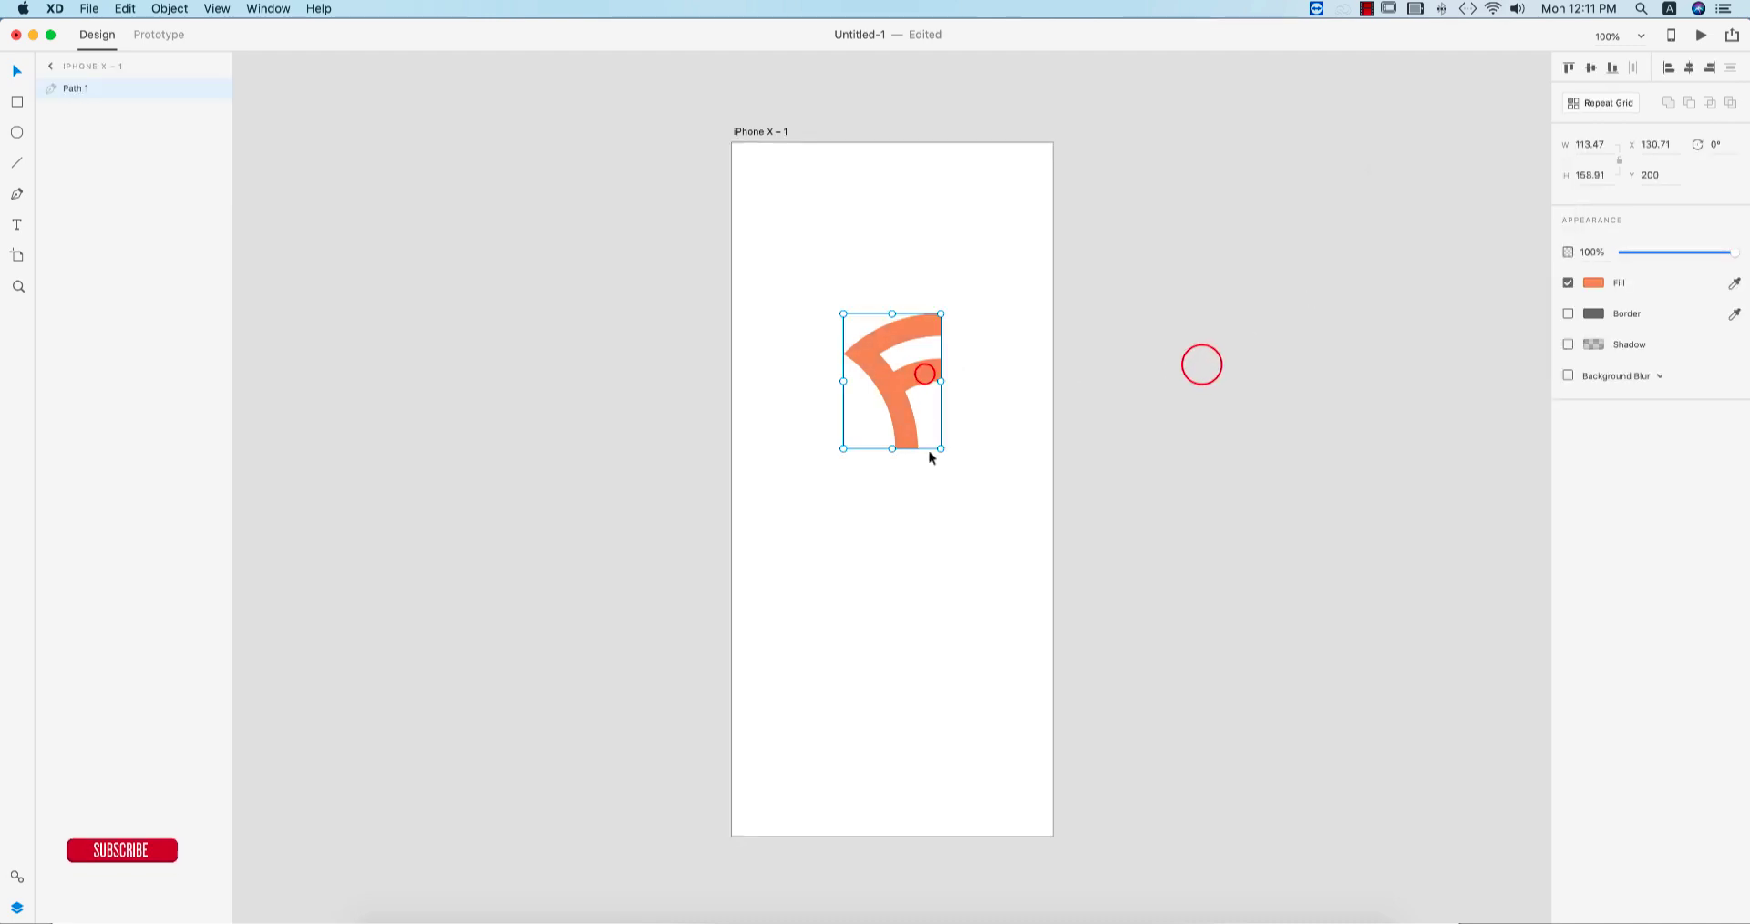
click(939, 449)
drag(939, 449, 885, 369)
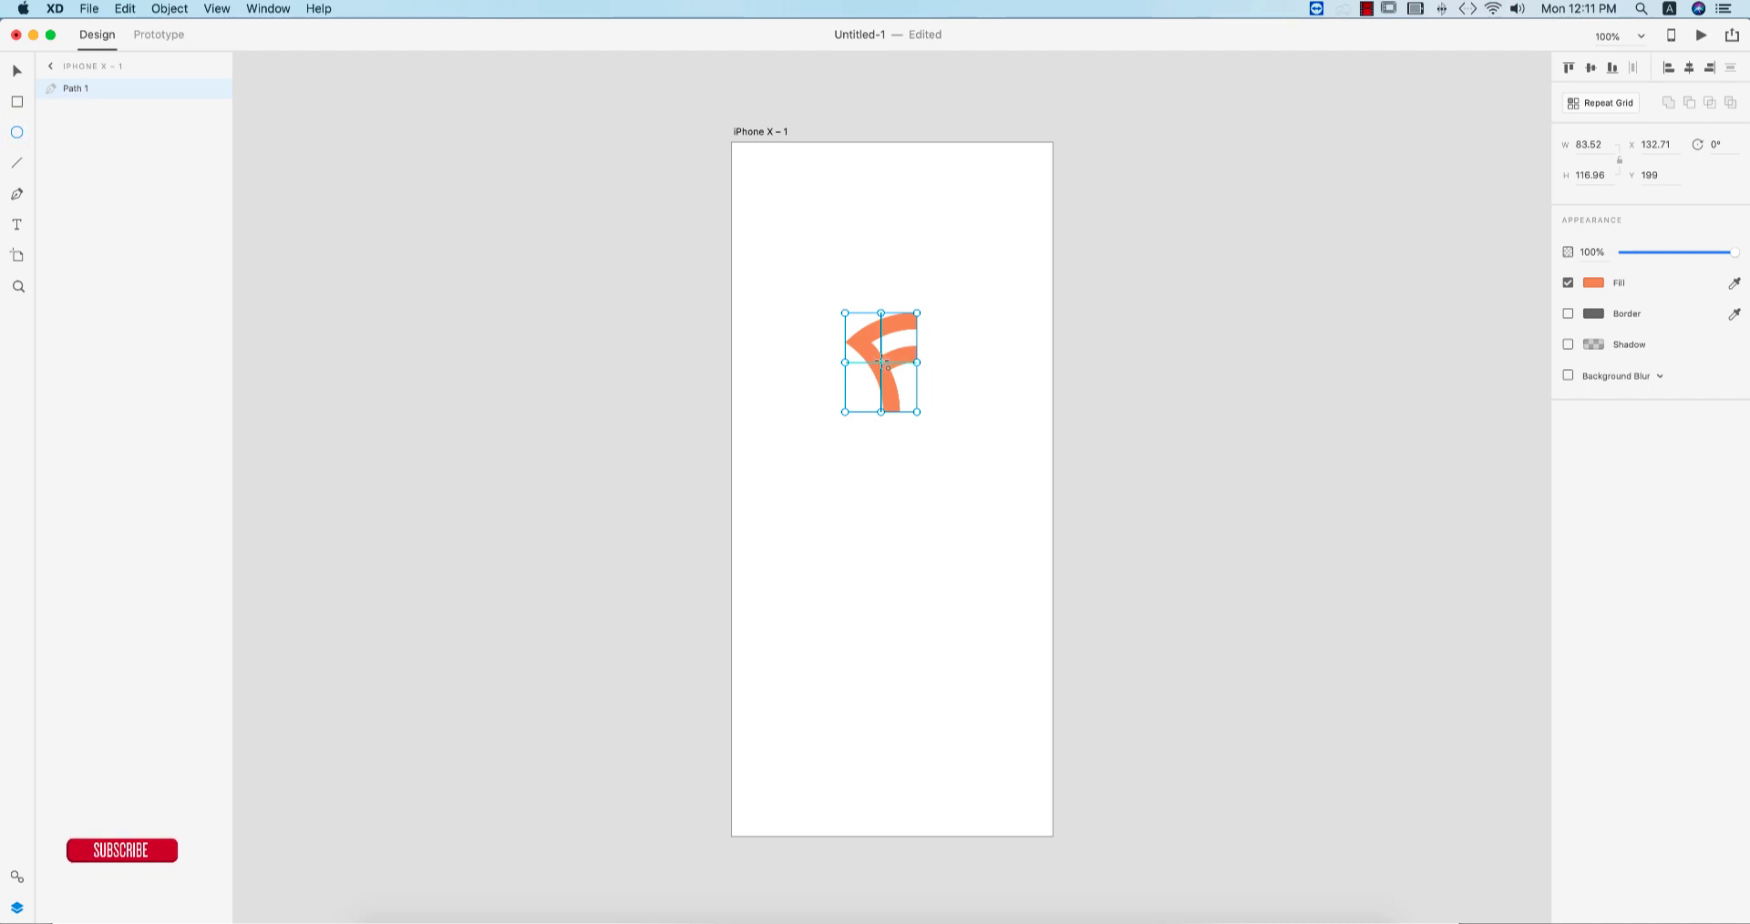
- Draw a 150 px circle around the F with no fill and a 6 px border sampled from the F
drag(881, 362, 944, 518)
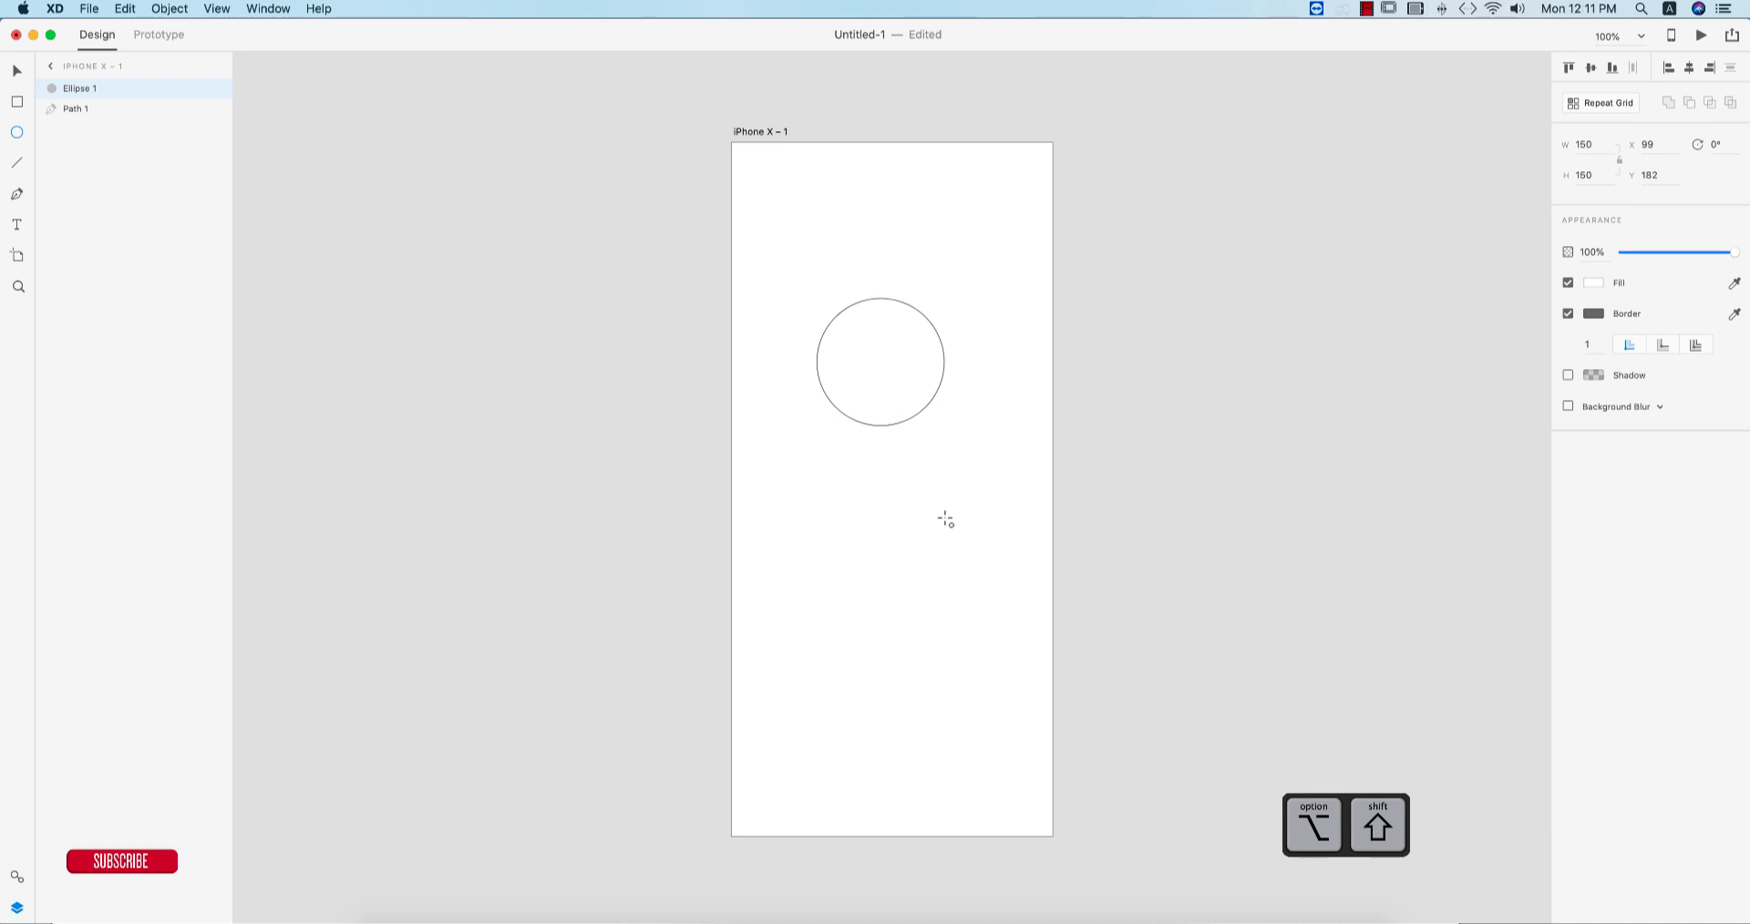
drag(947, 519, 946, 520)
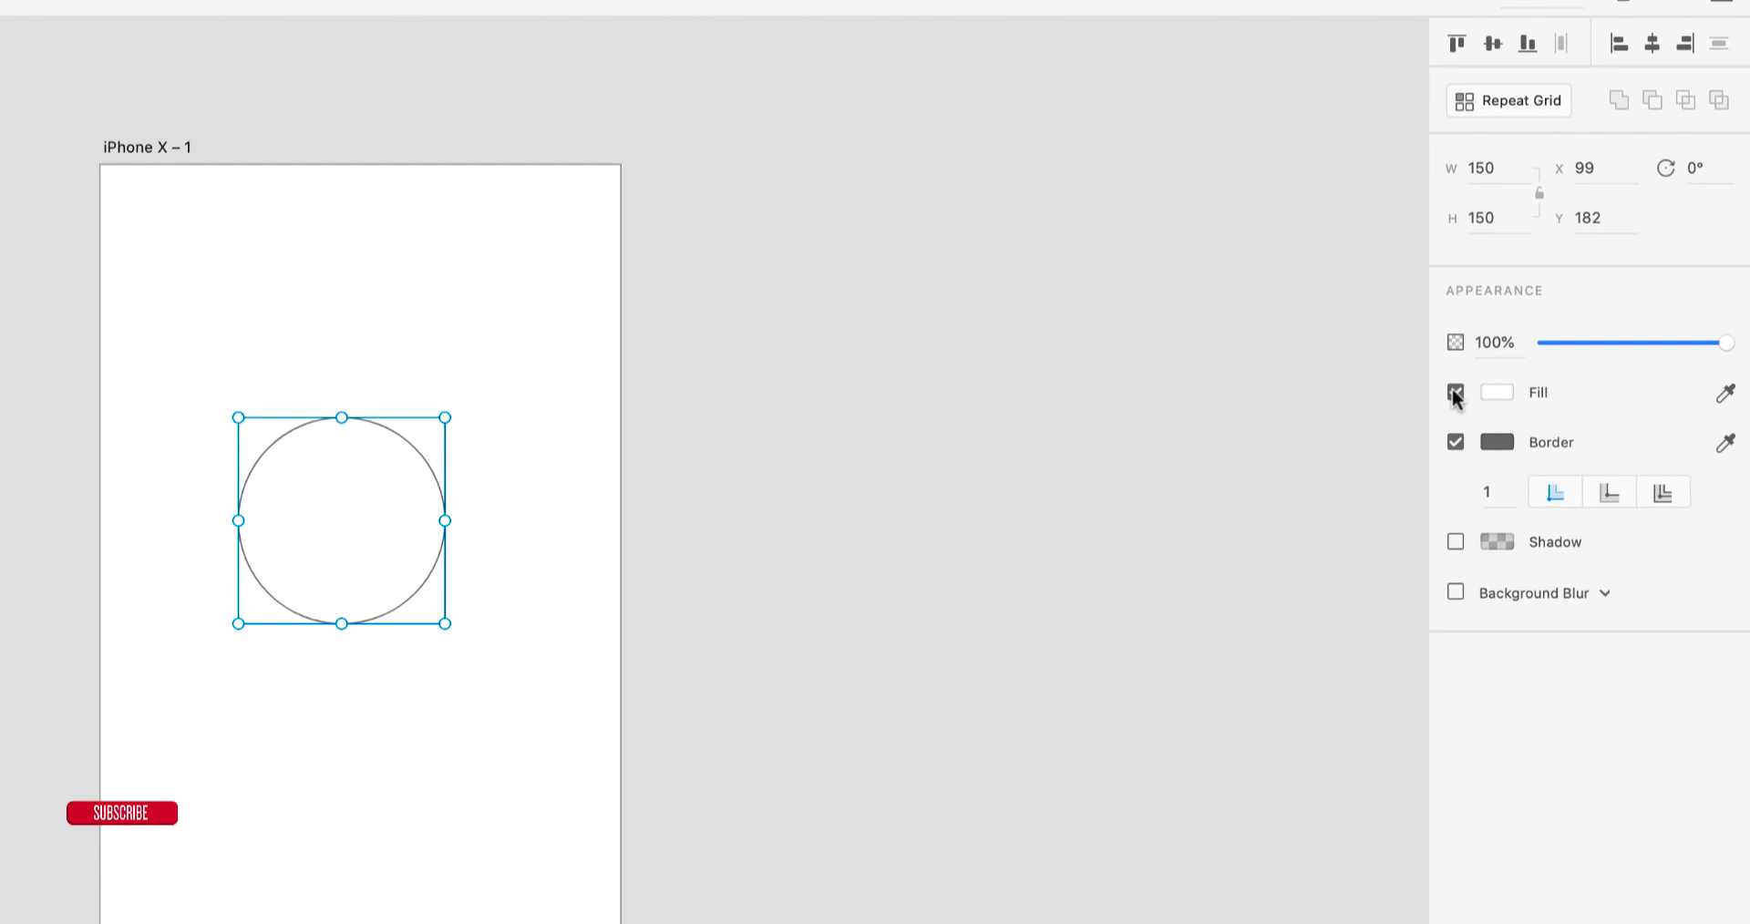
click(1569, 283)
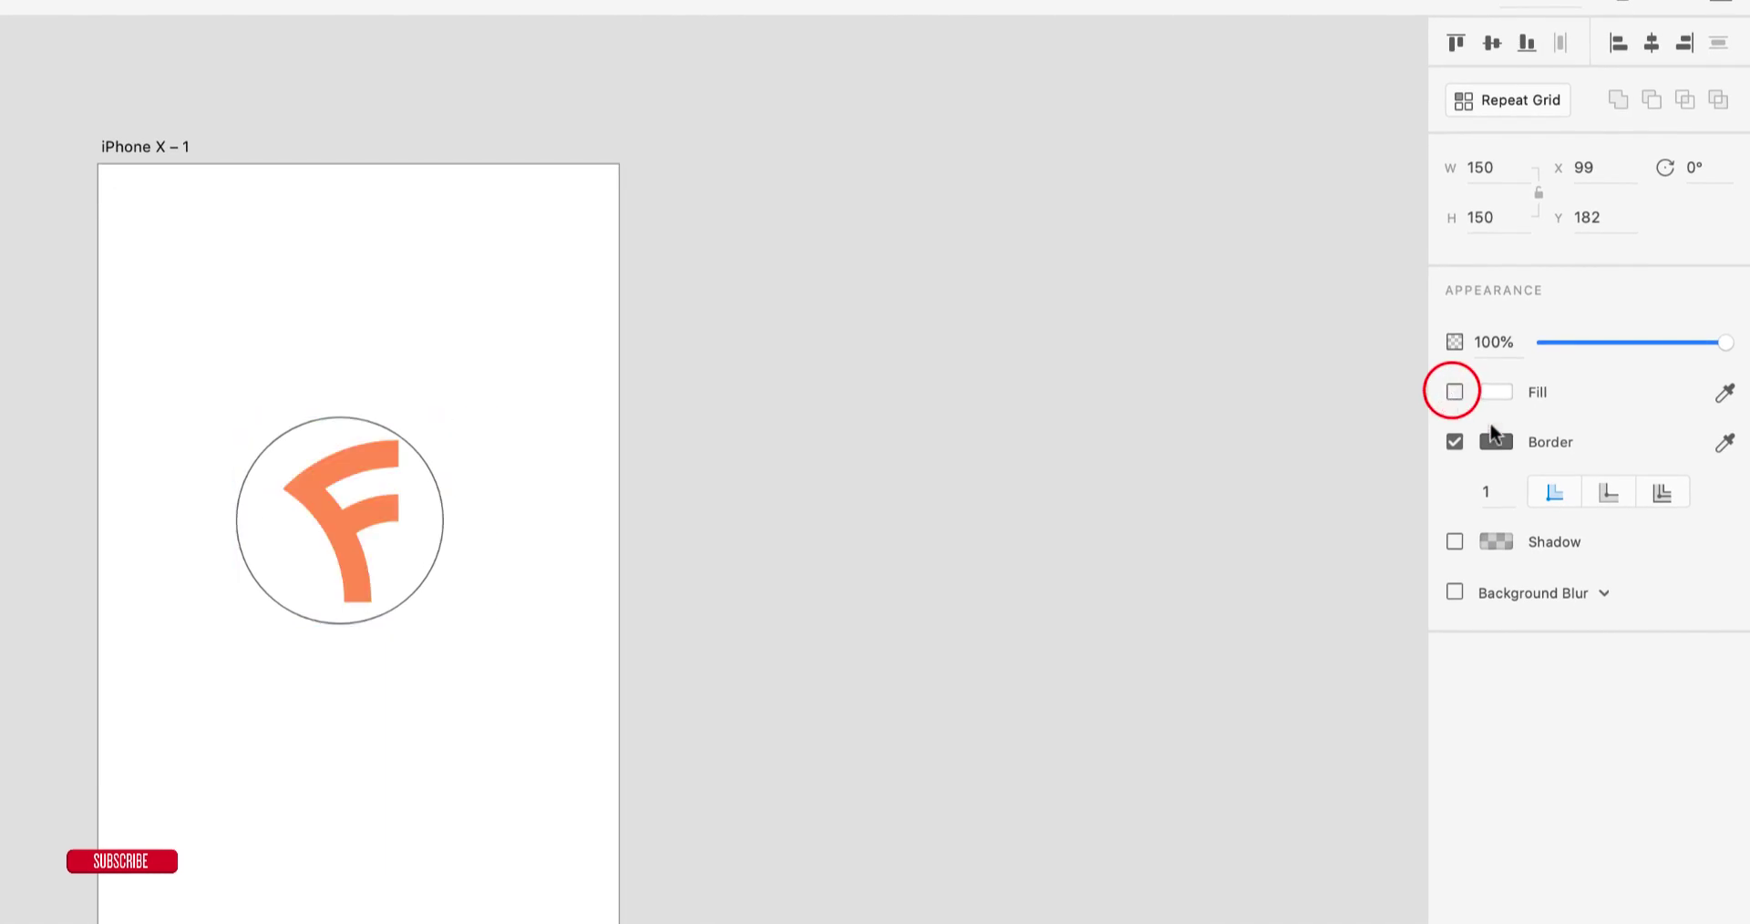
click(1496, 443)
click(1726, 444)
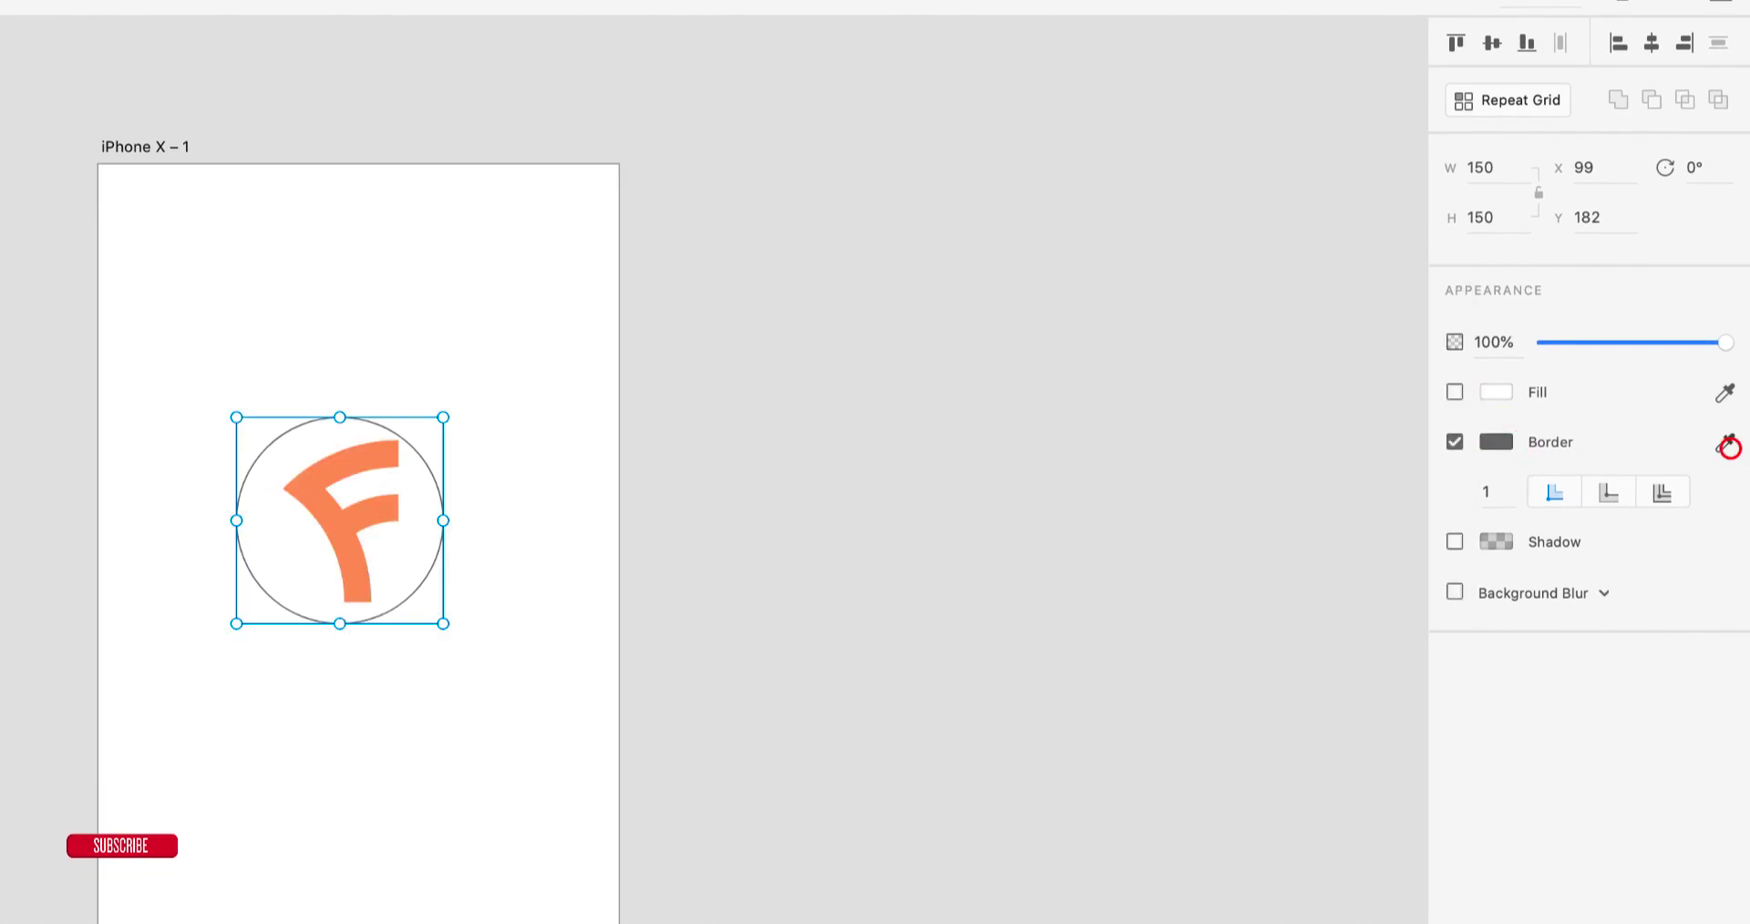
click(374, 501)
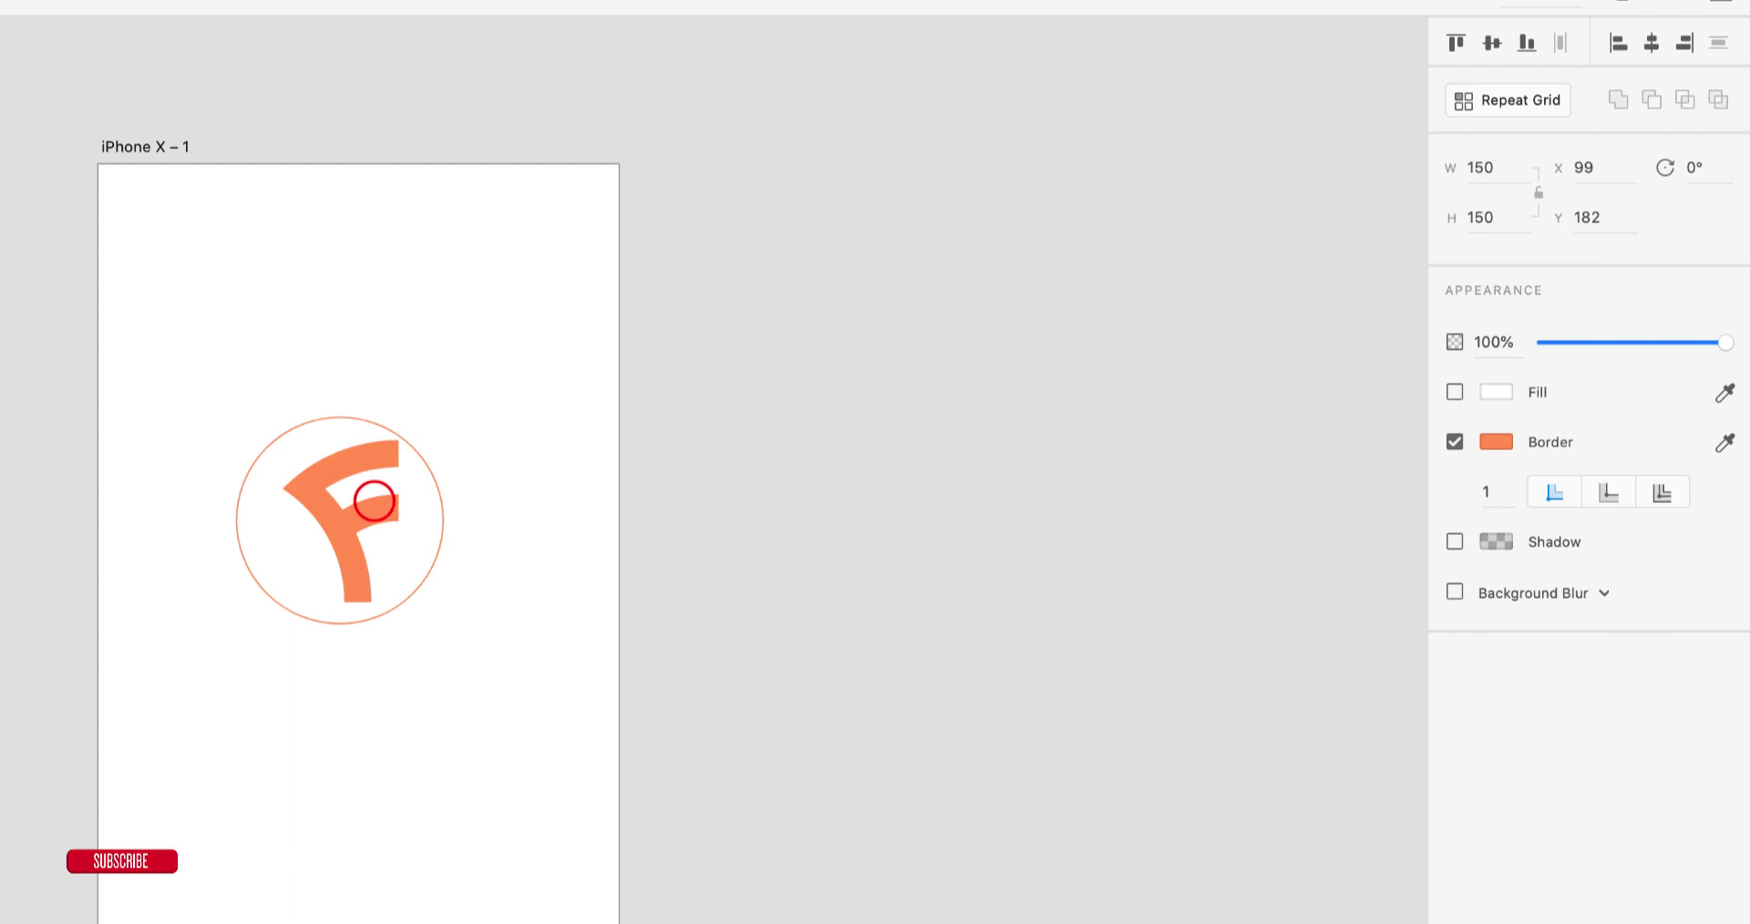
click(1500, 492)
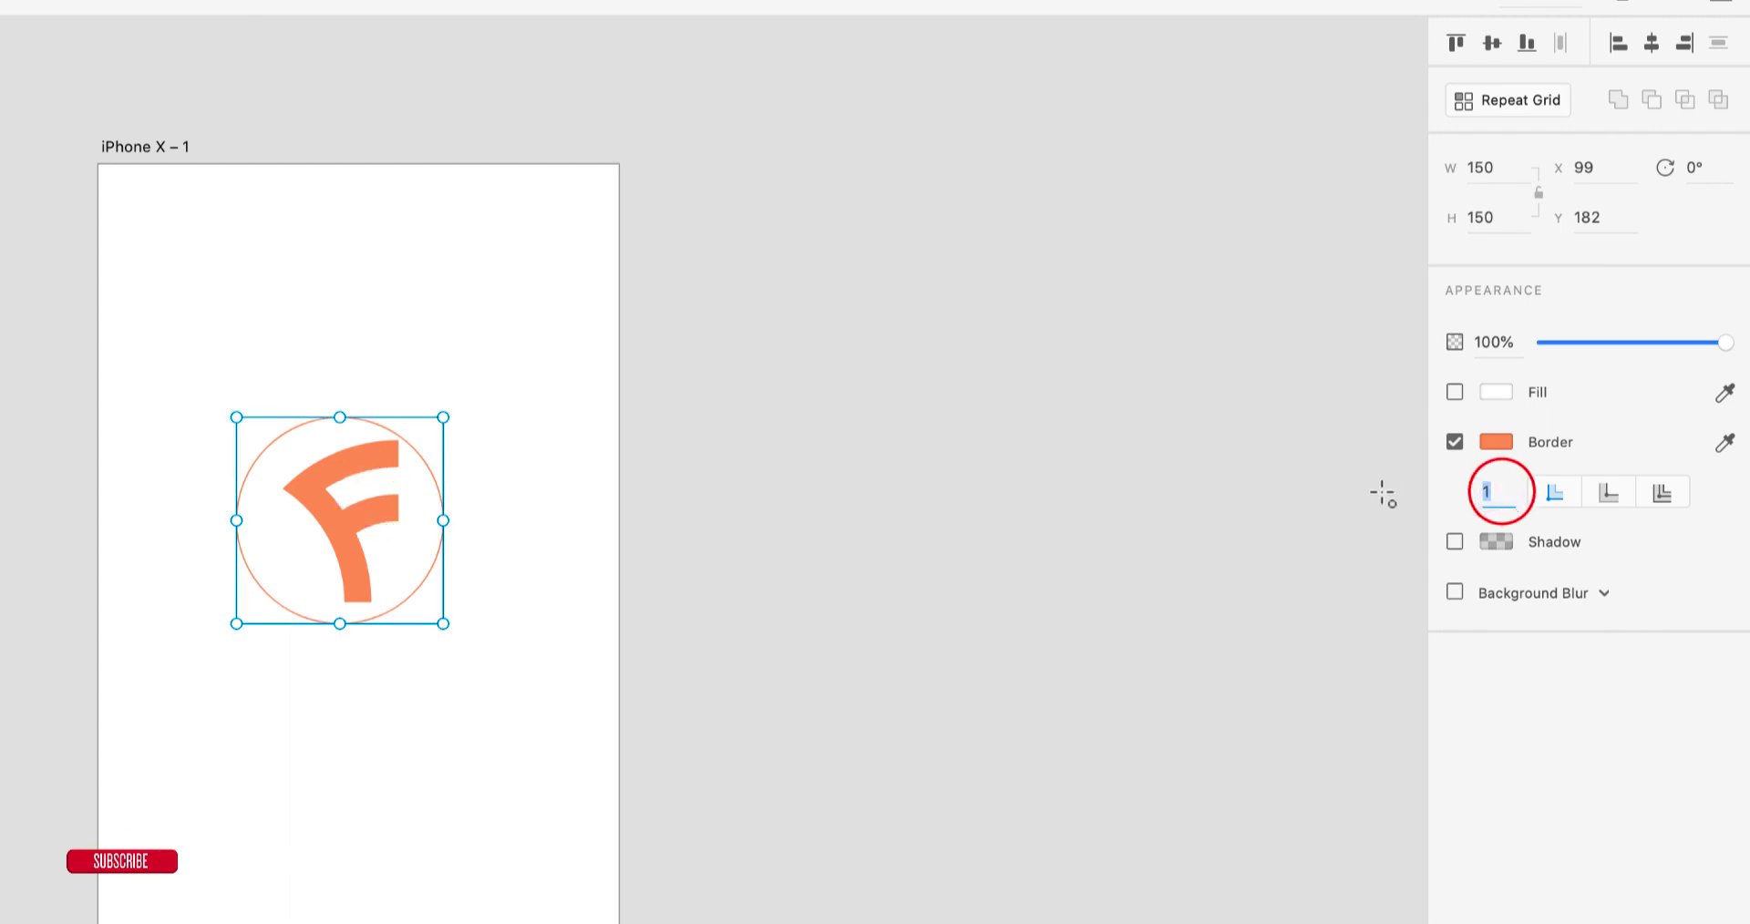
text(6)
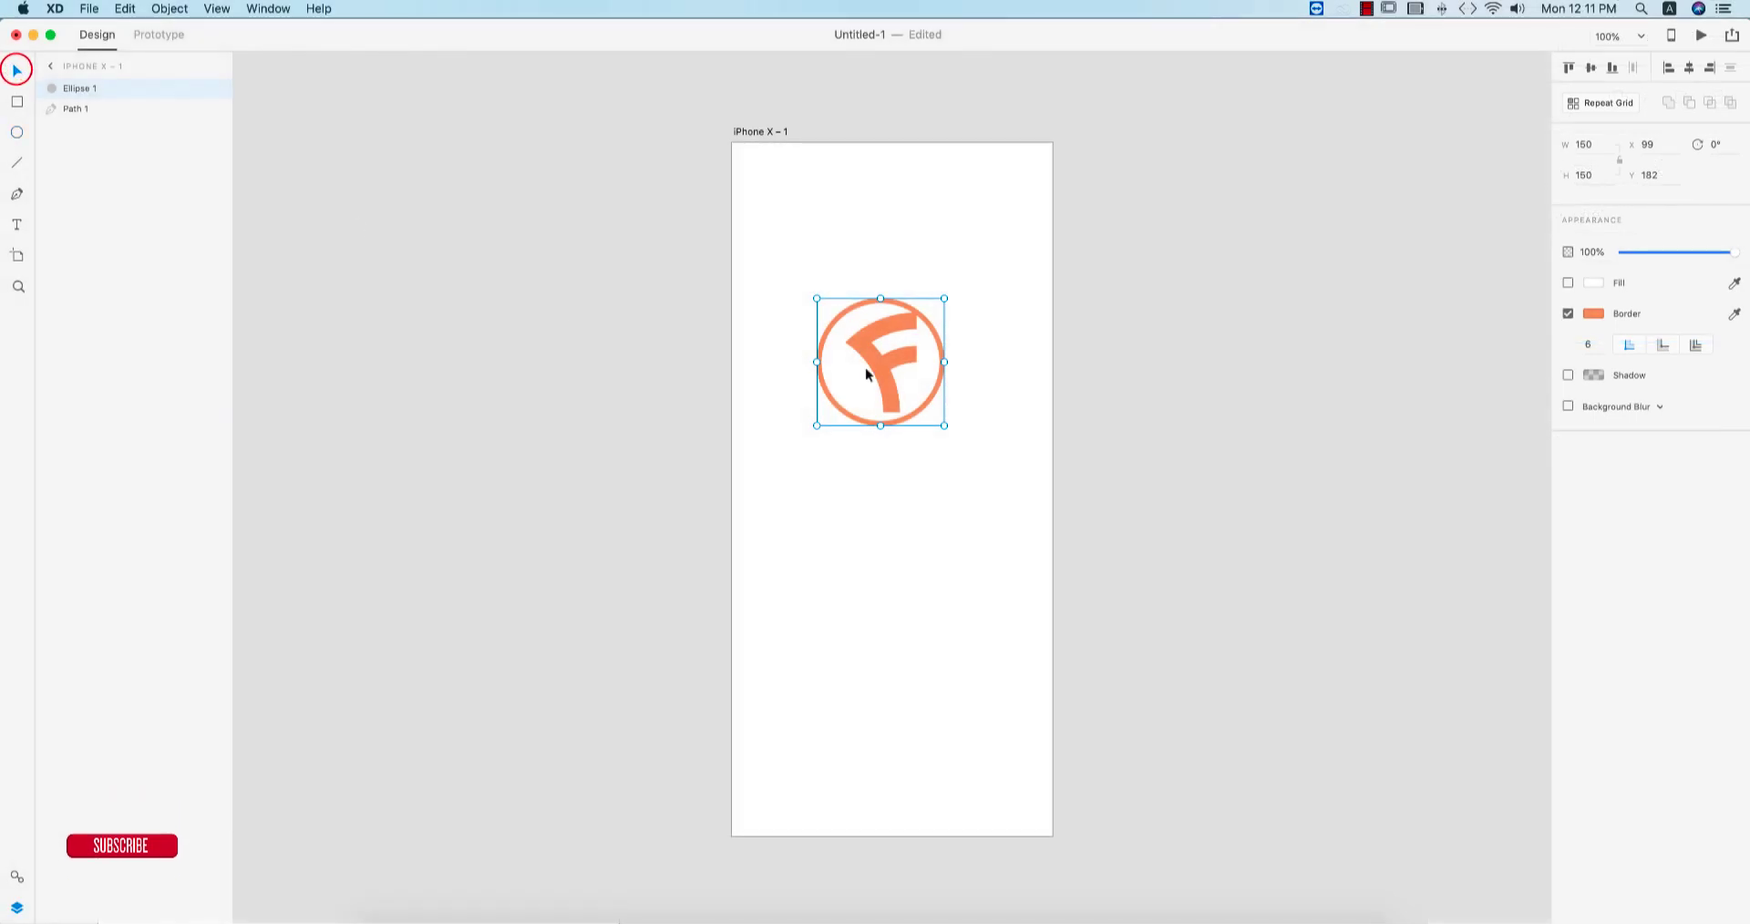
click(884, 374)
- Fit the F inside the ring, group them as one logo and centre it horizontally
drag(916, 413, 882, 365)
click(930, 477)
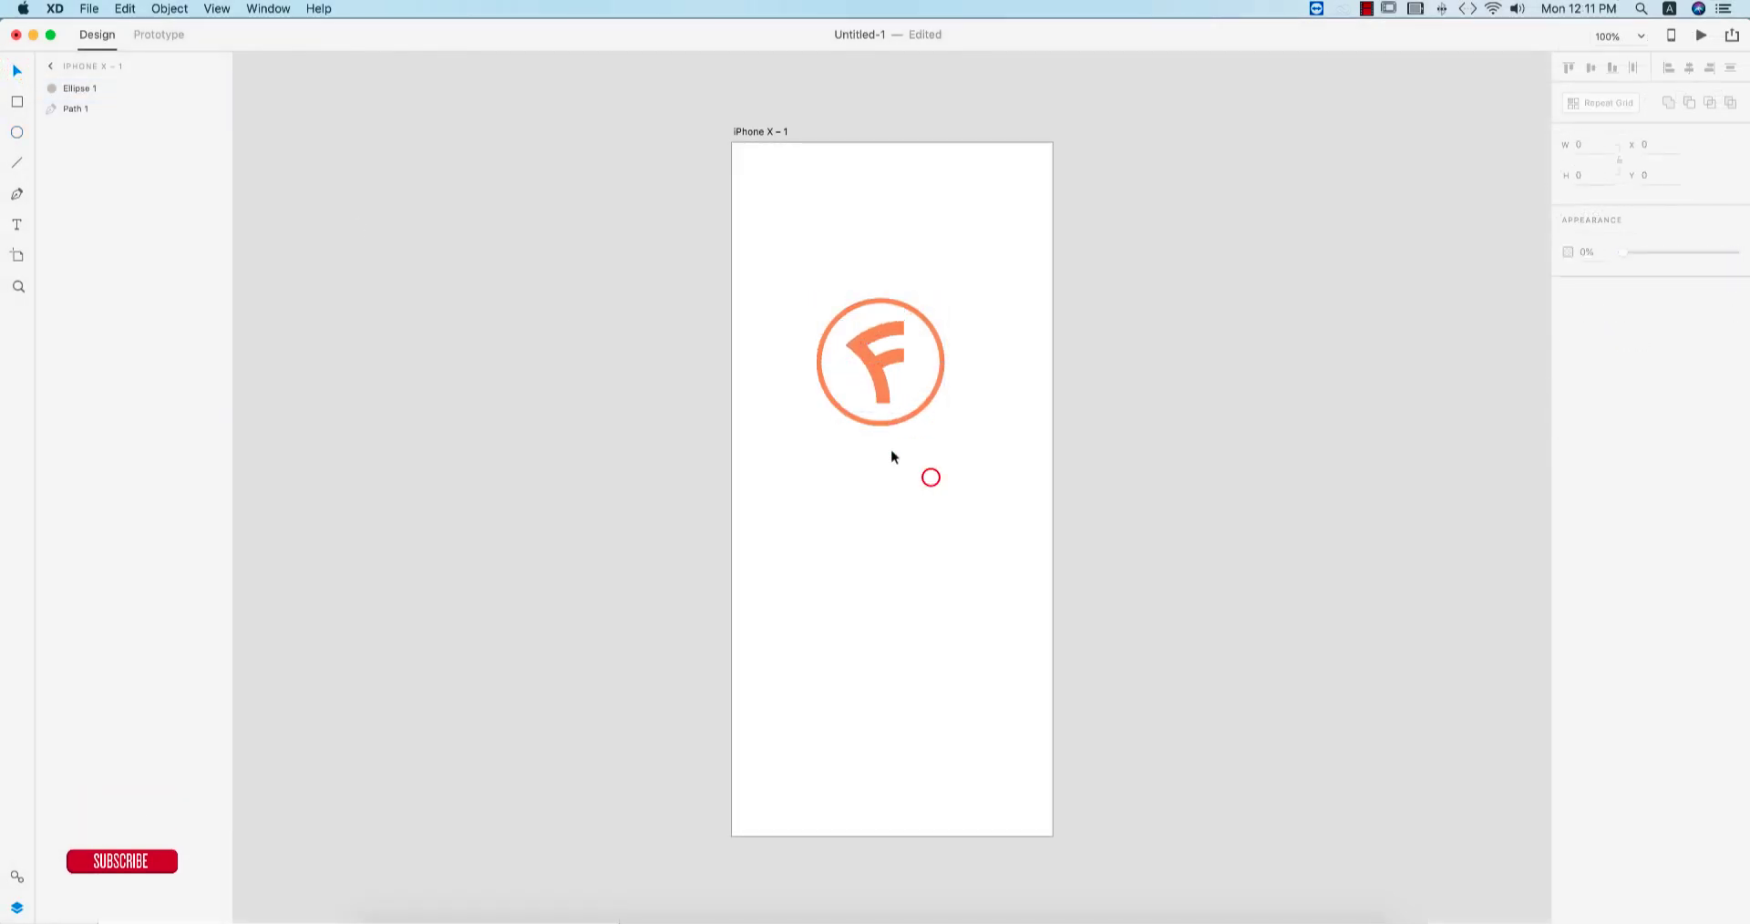
drag(802, 284, 977, 496)
key(super+g)
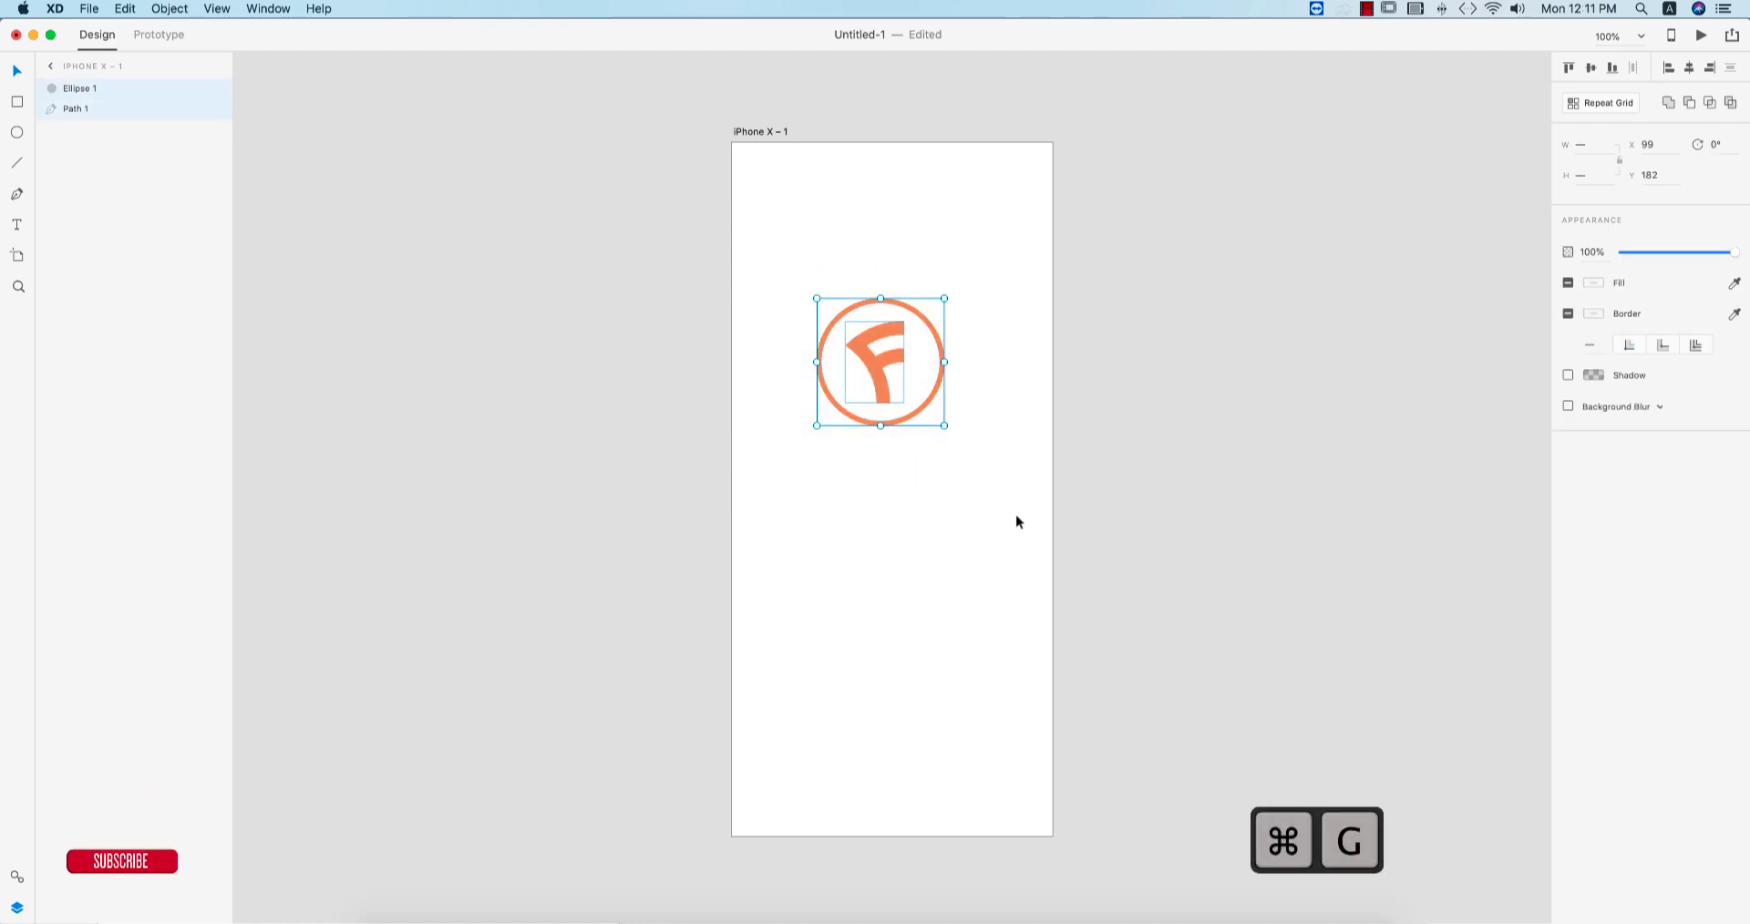
click(567, 379)
drag(795, 265, 973, 524)
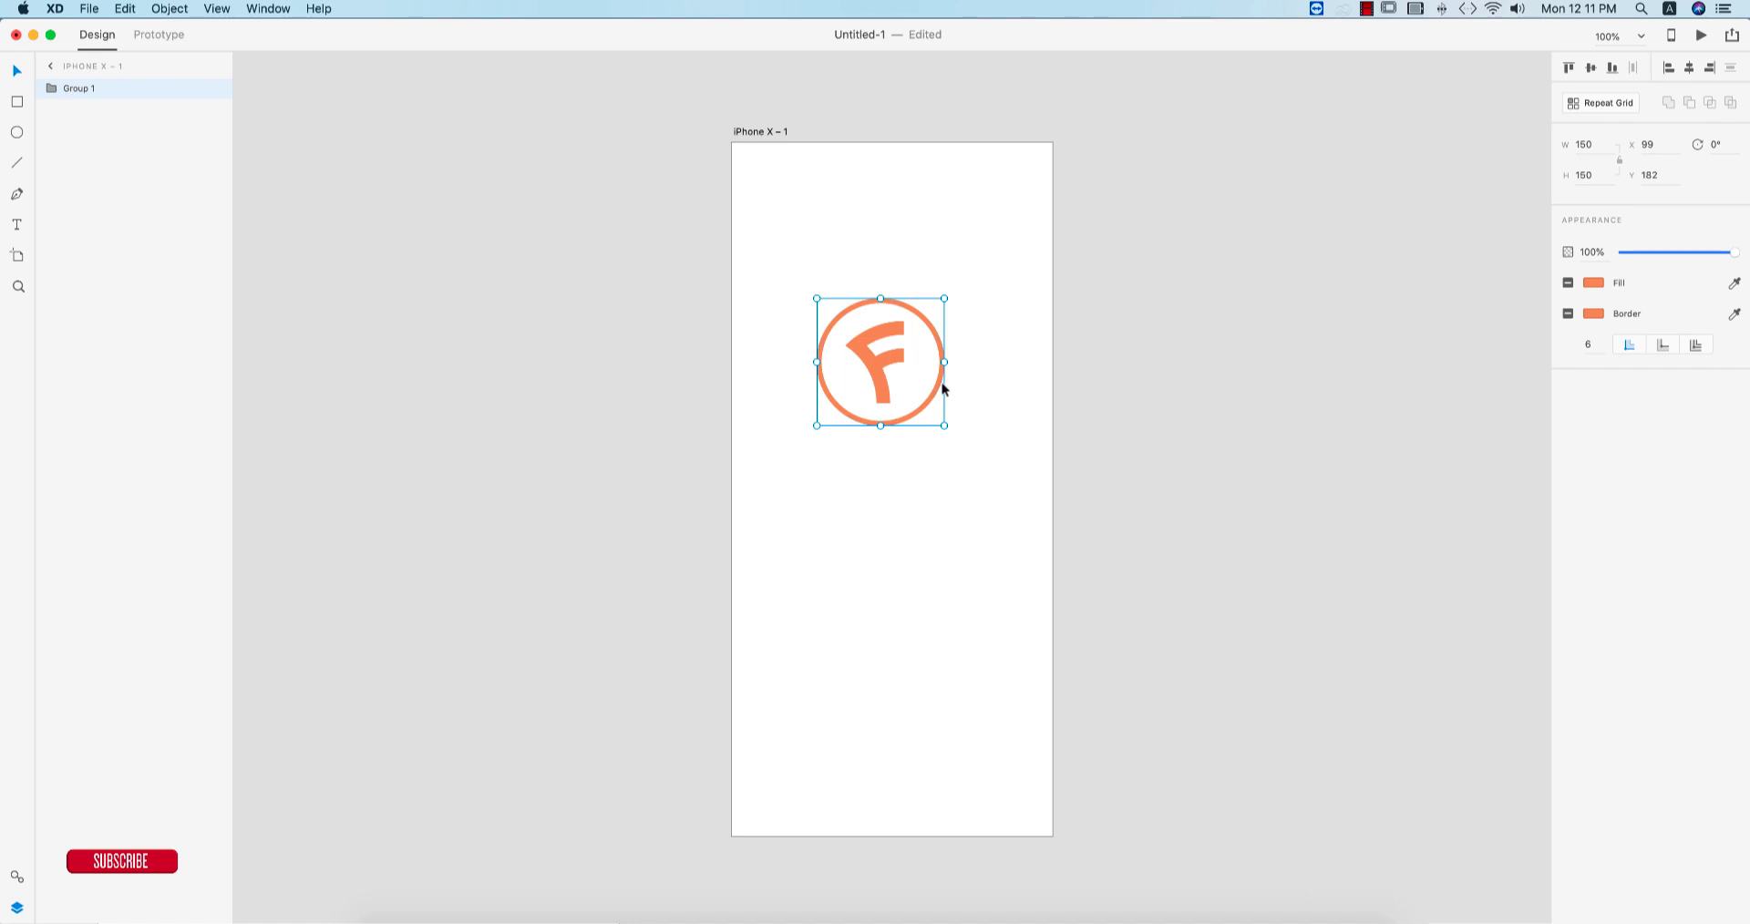
drag(943, 389, 949, 400)
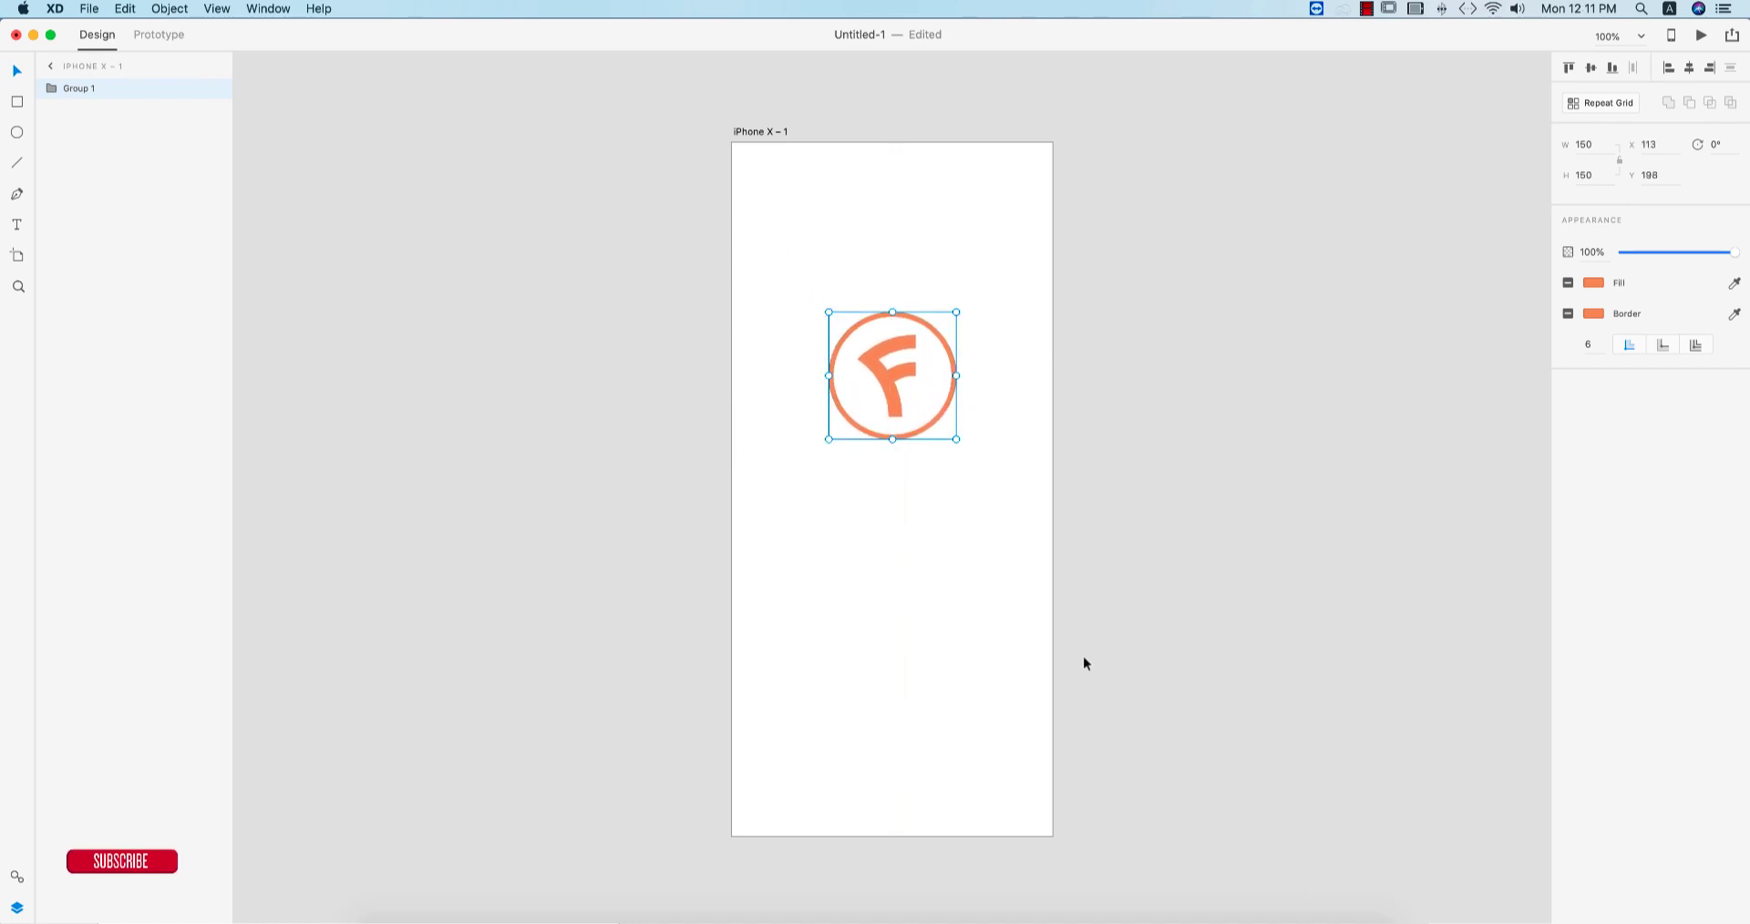
- Leave the white logo on the pasteboard beside the empty iPhone X artboard
click(1154, 626)
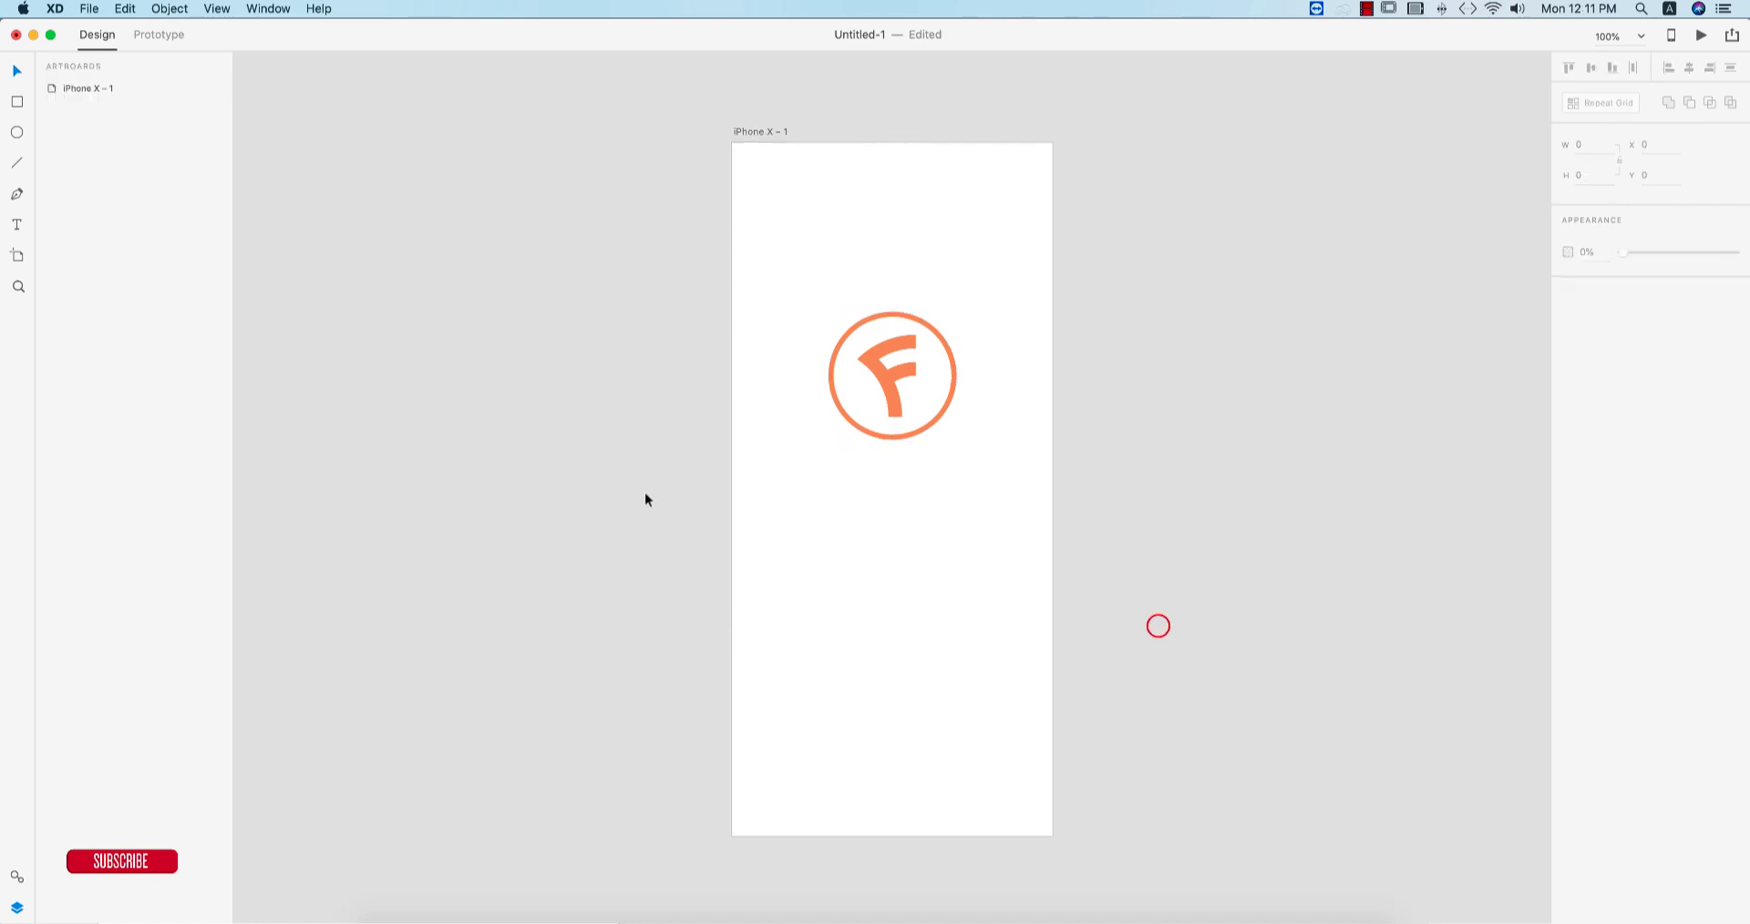
click(587, 393)
click(17, 194)
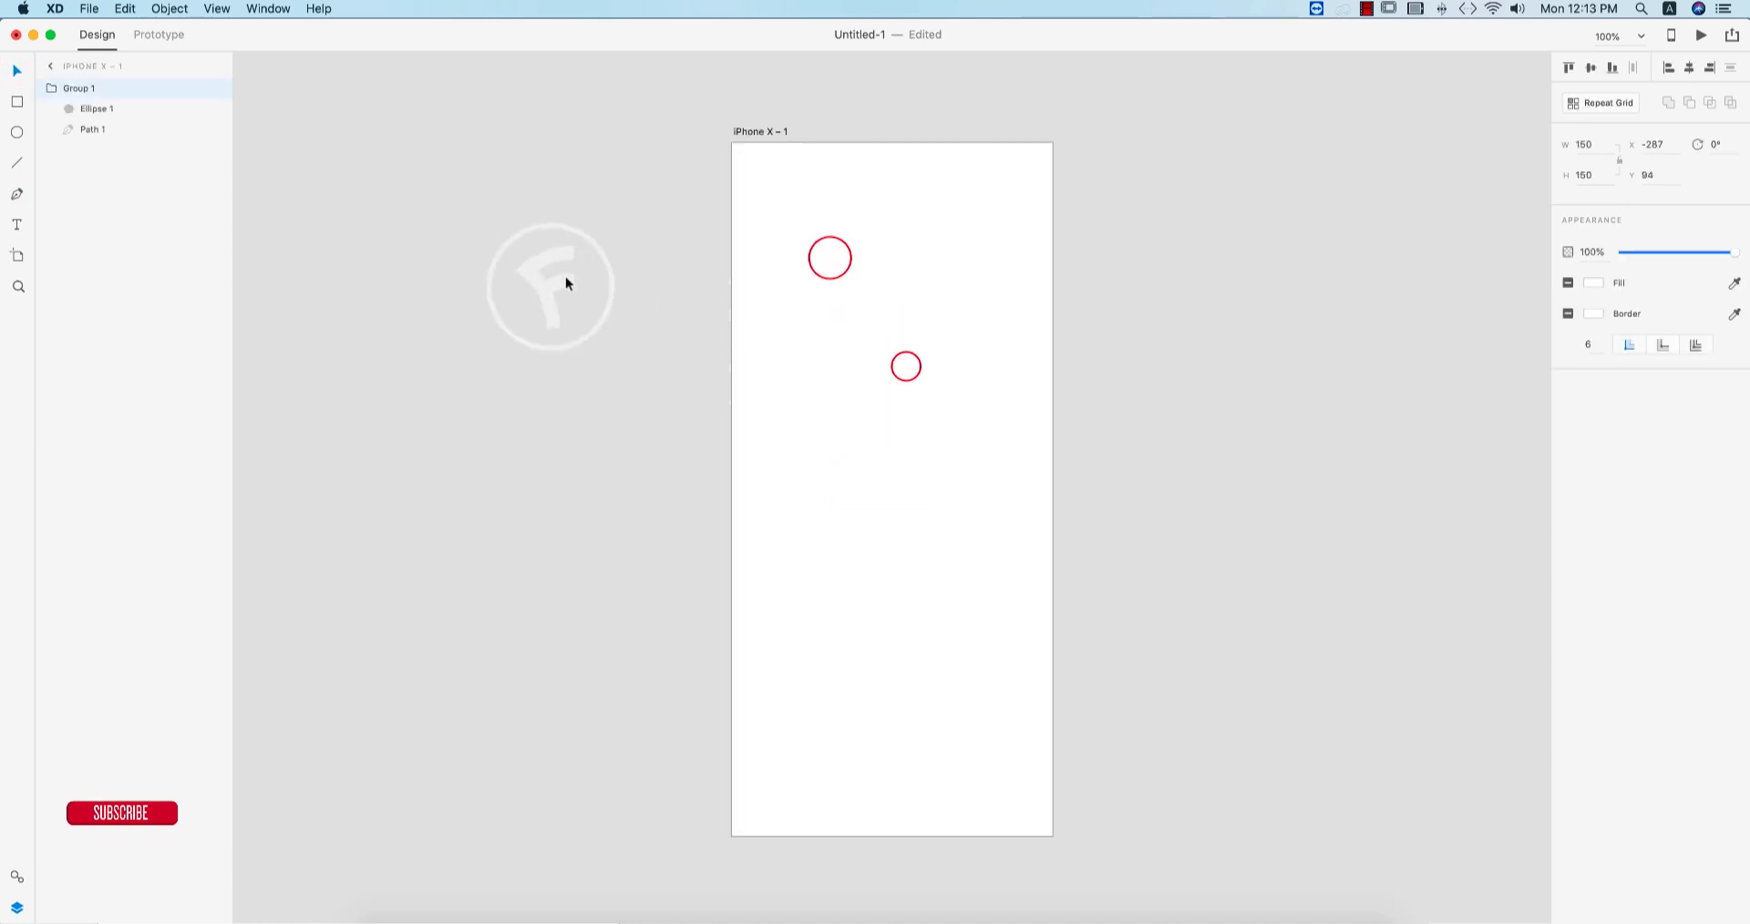
click(573, 508)
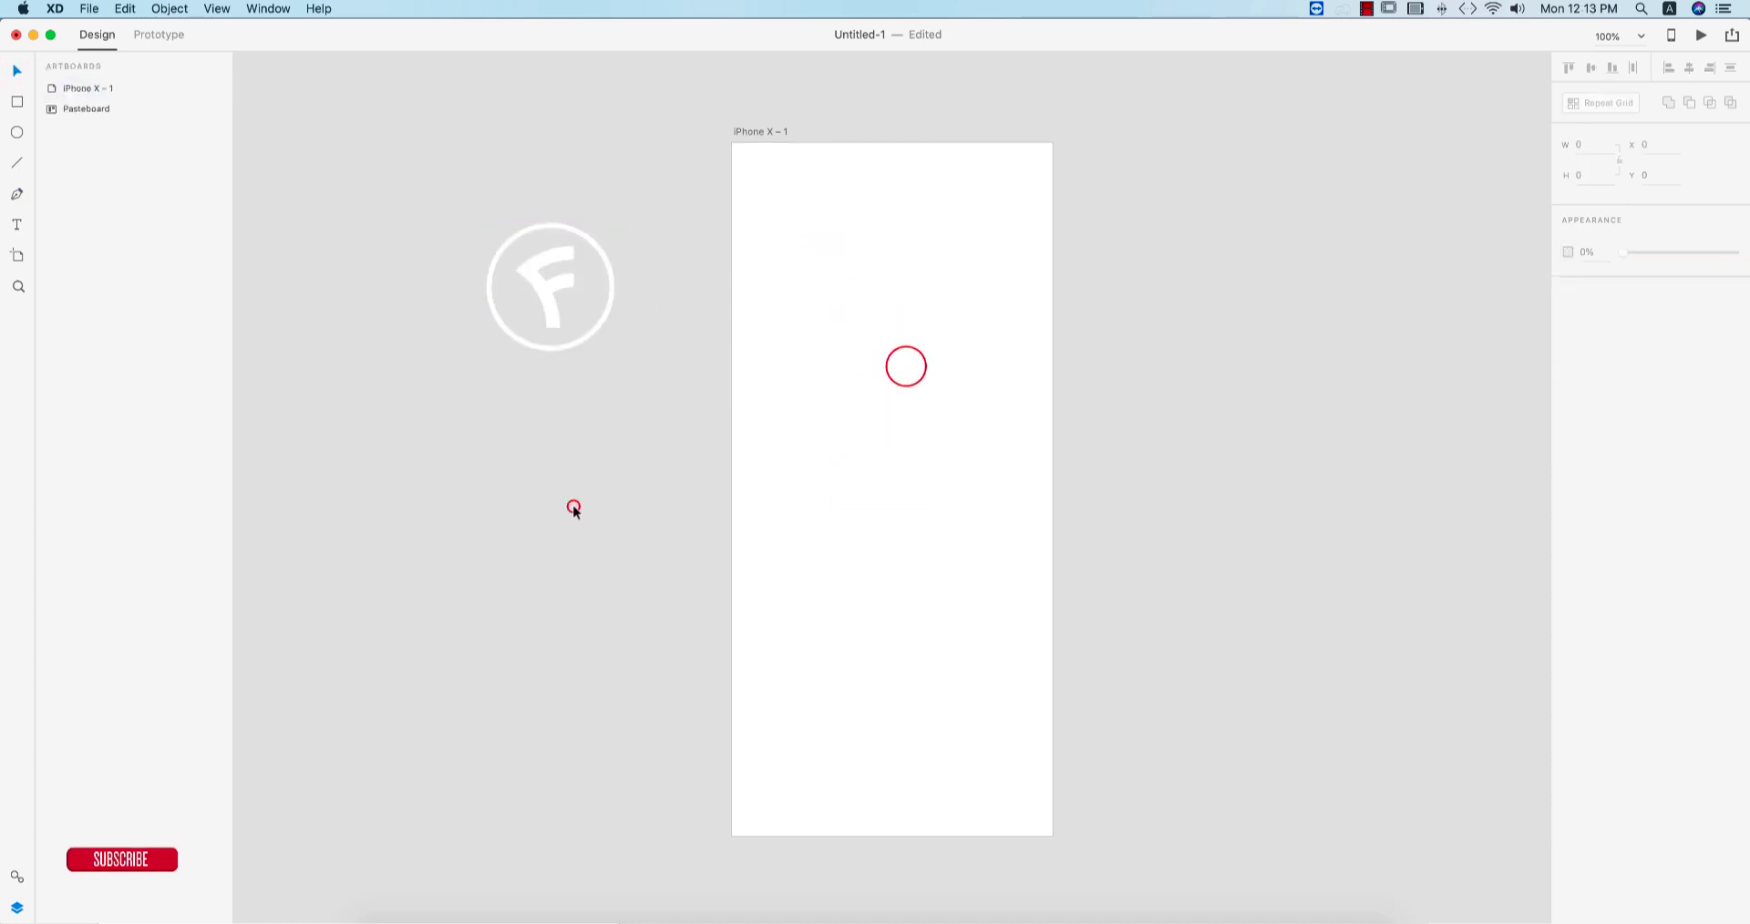
- Pen a closed wave-edged path over the top of the iPhone X artboard, with fill and no border
click(17, 197)
click(732, 144)
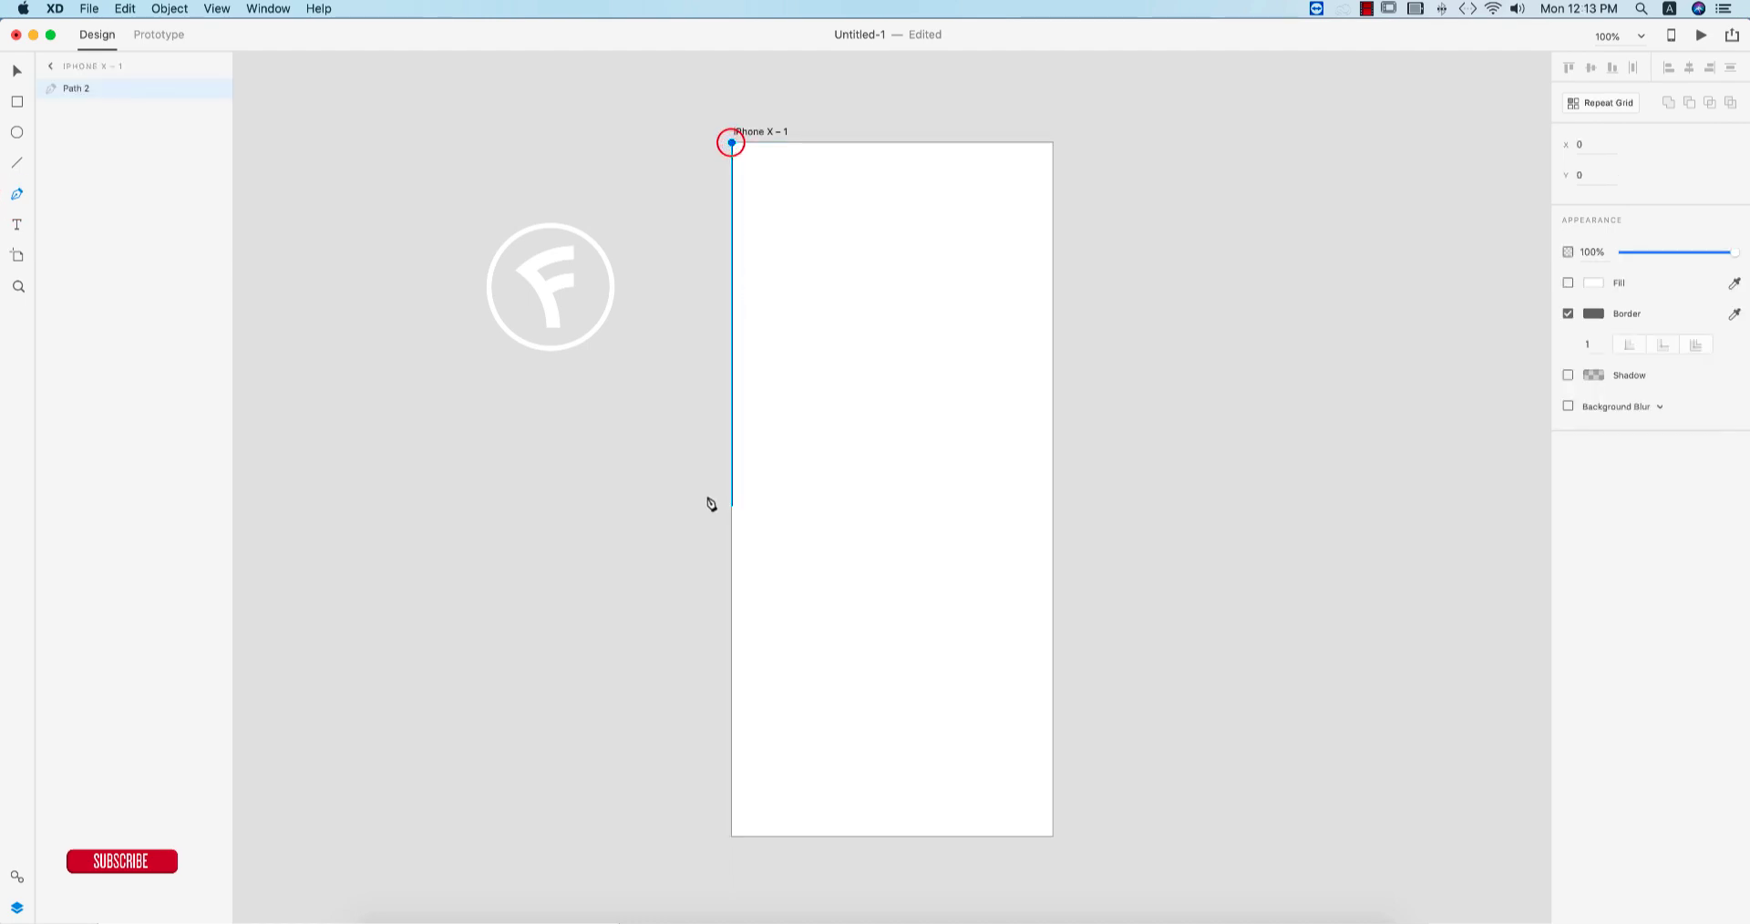
click(735, 655)
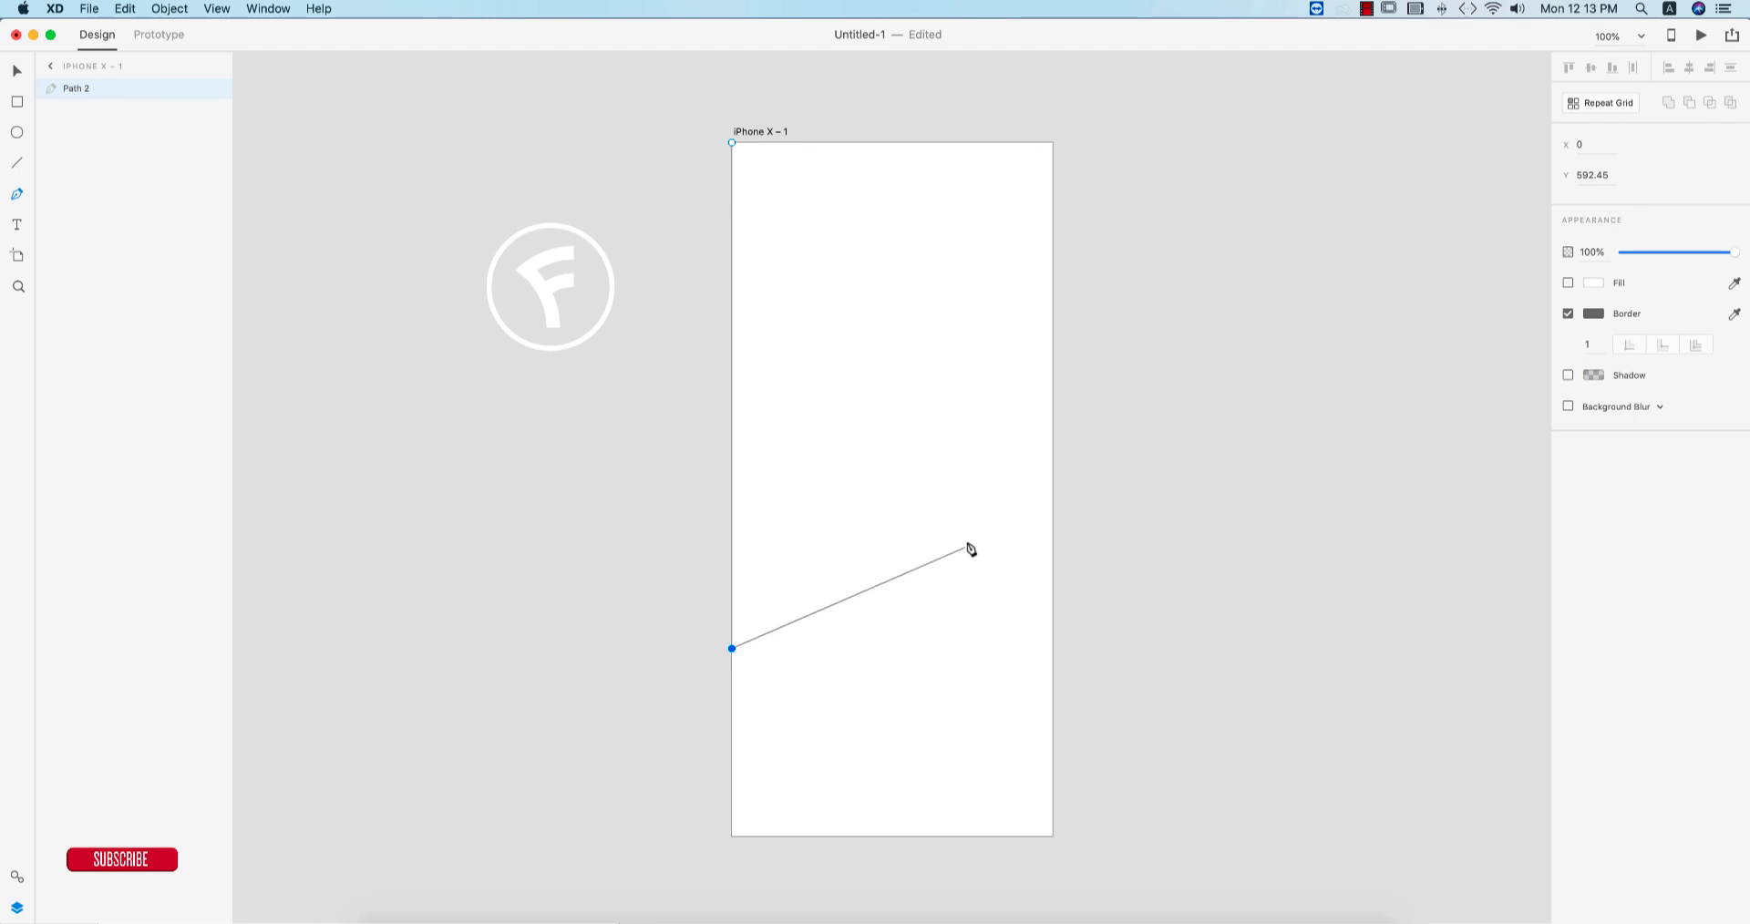
drag(920, 541, 1022, 548)
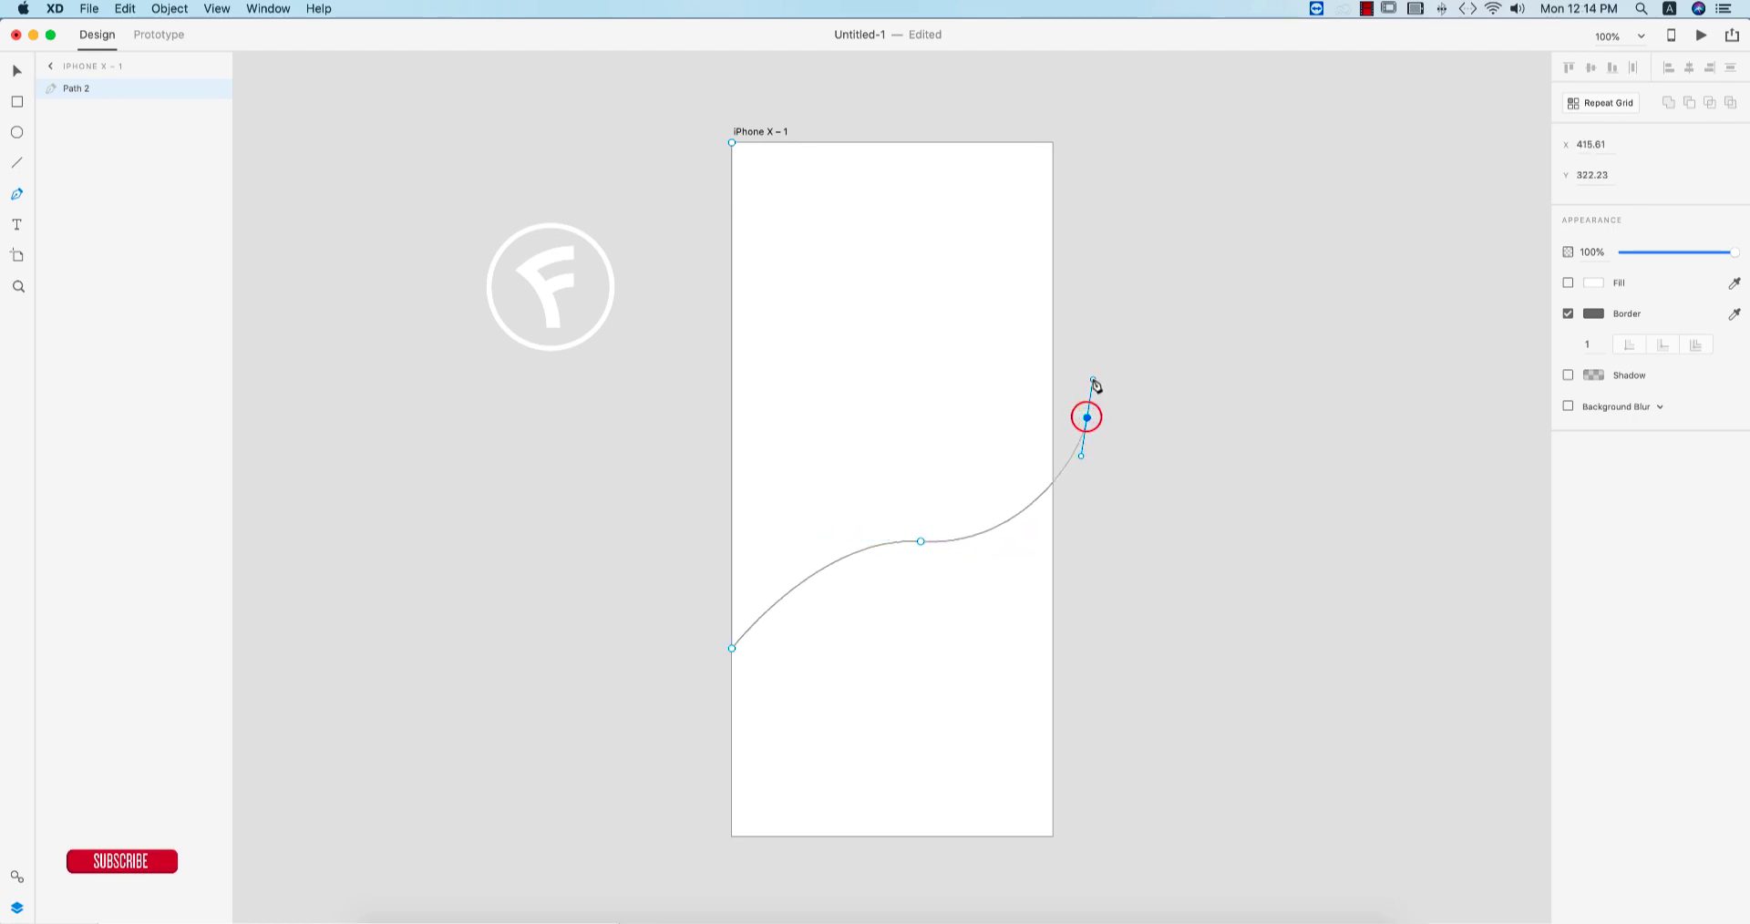
click(1092, 119)
click(967, 89)
click(795, 103)
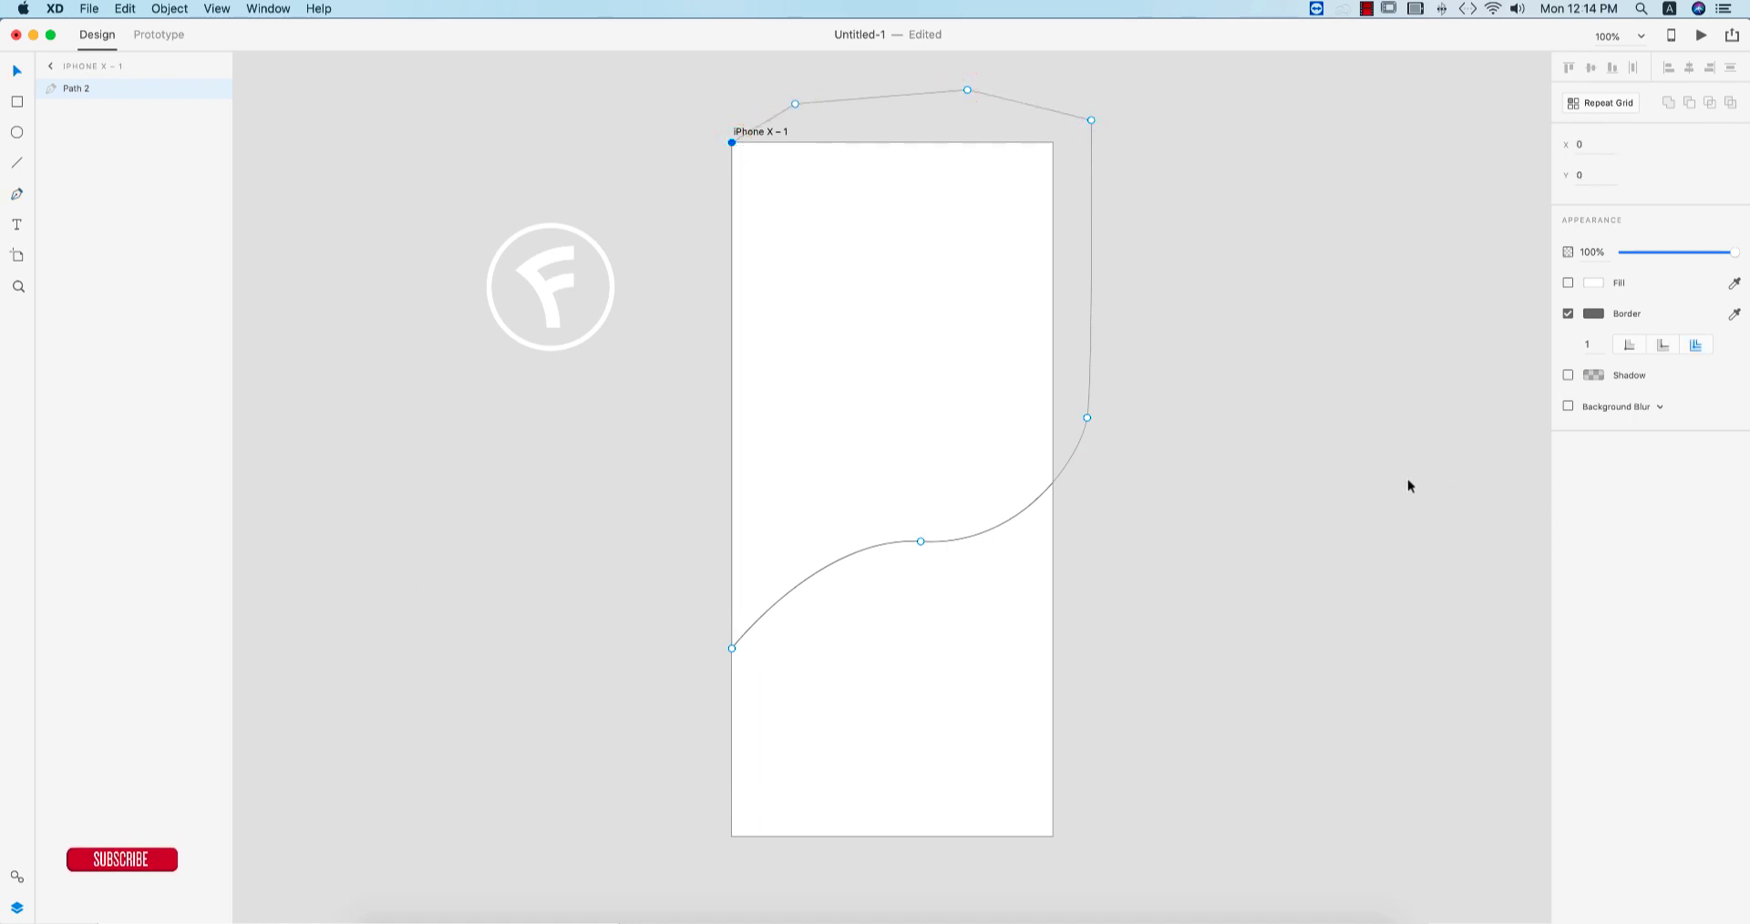
click(1569, 314)
click(1568, 282)
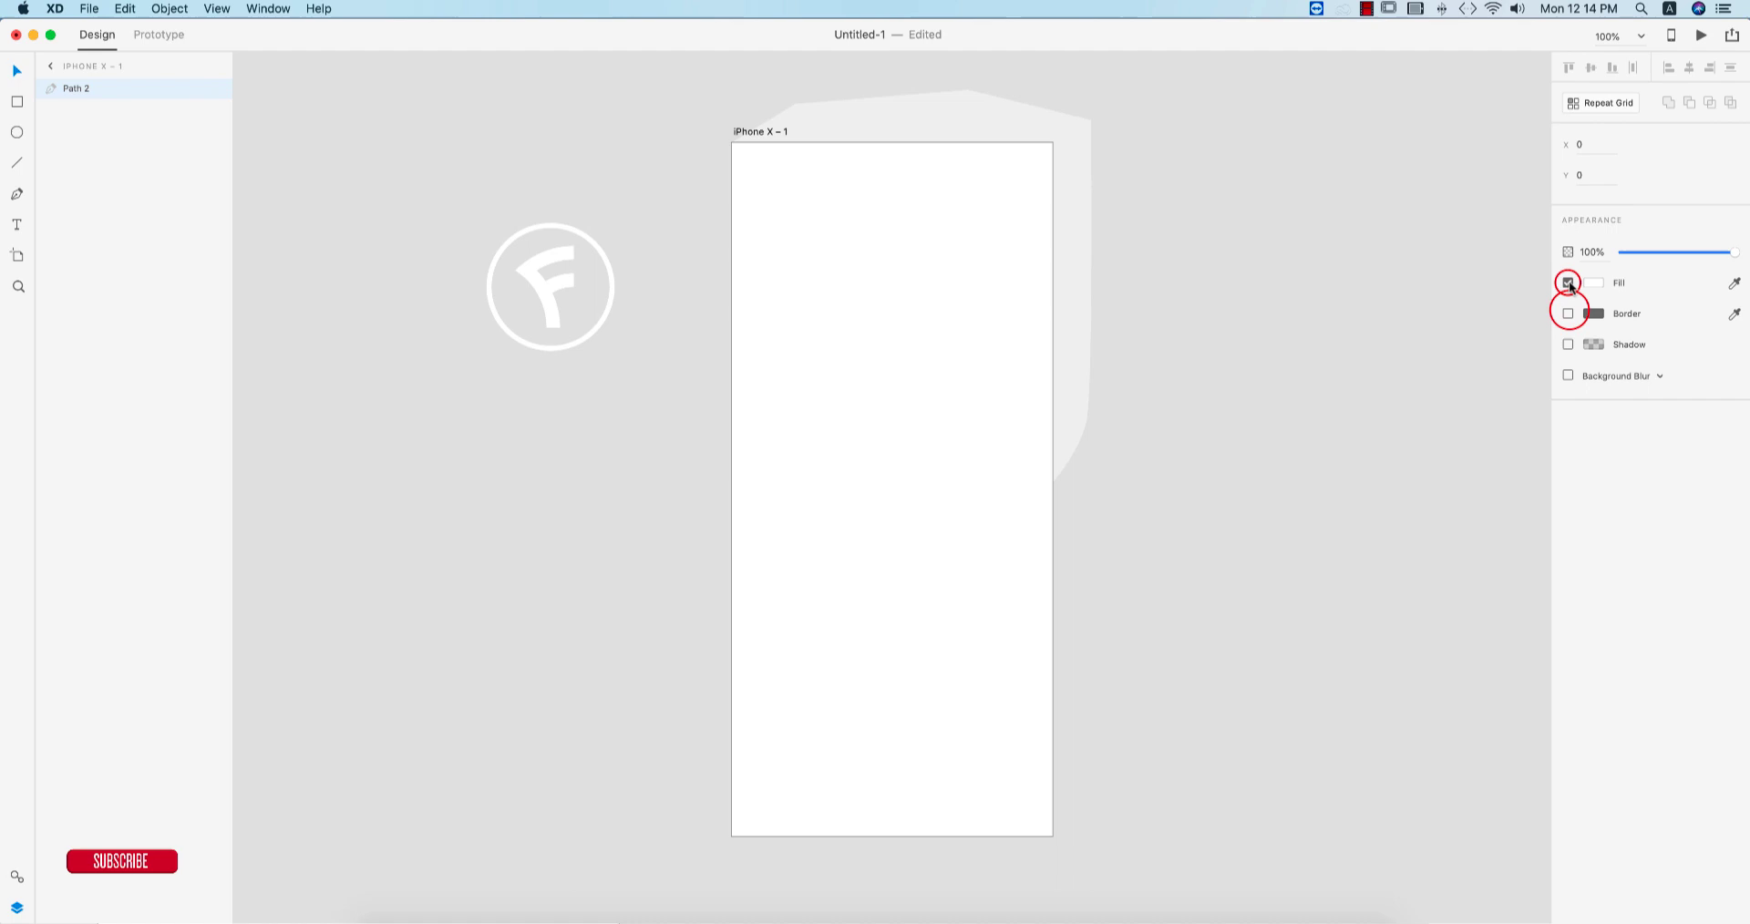
- Change the wave shape's fill to a coral tone
click(1594, 284)
click(1440, 206)
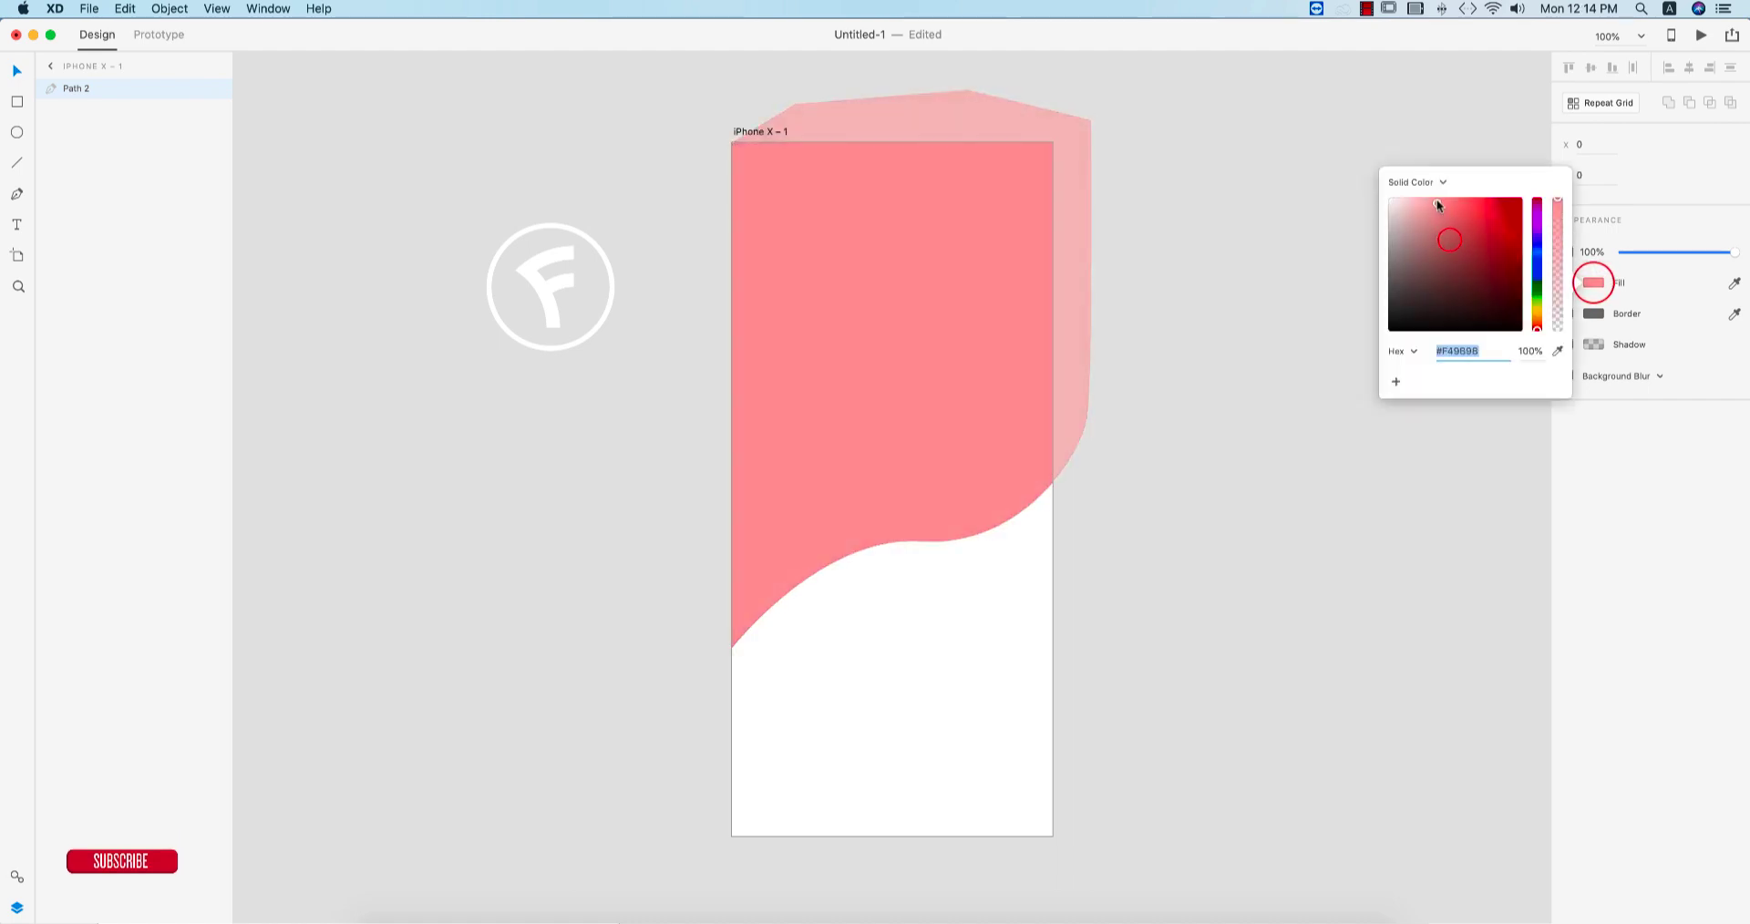
drag(1537, 314, 1539, 330)
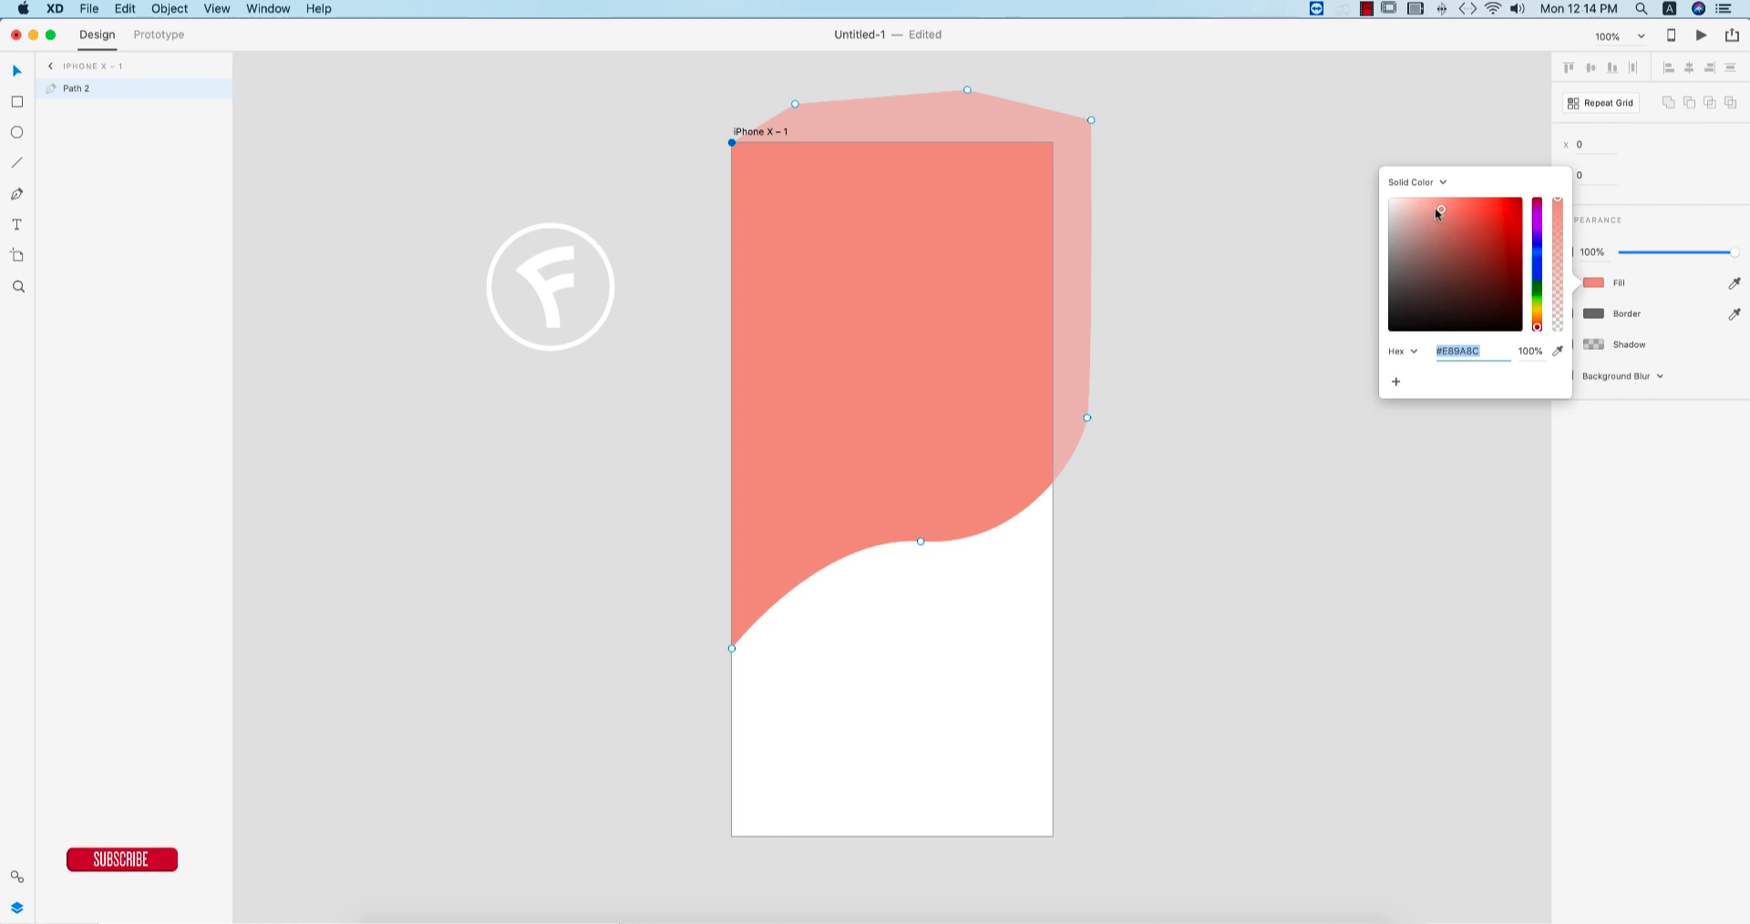
drag(1439, 206, 1458, 196)
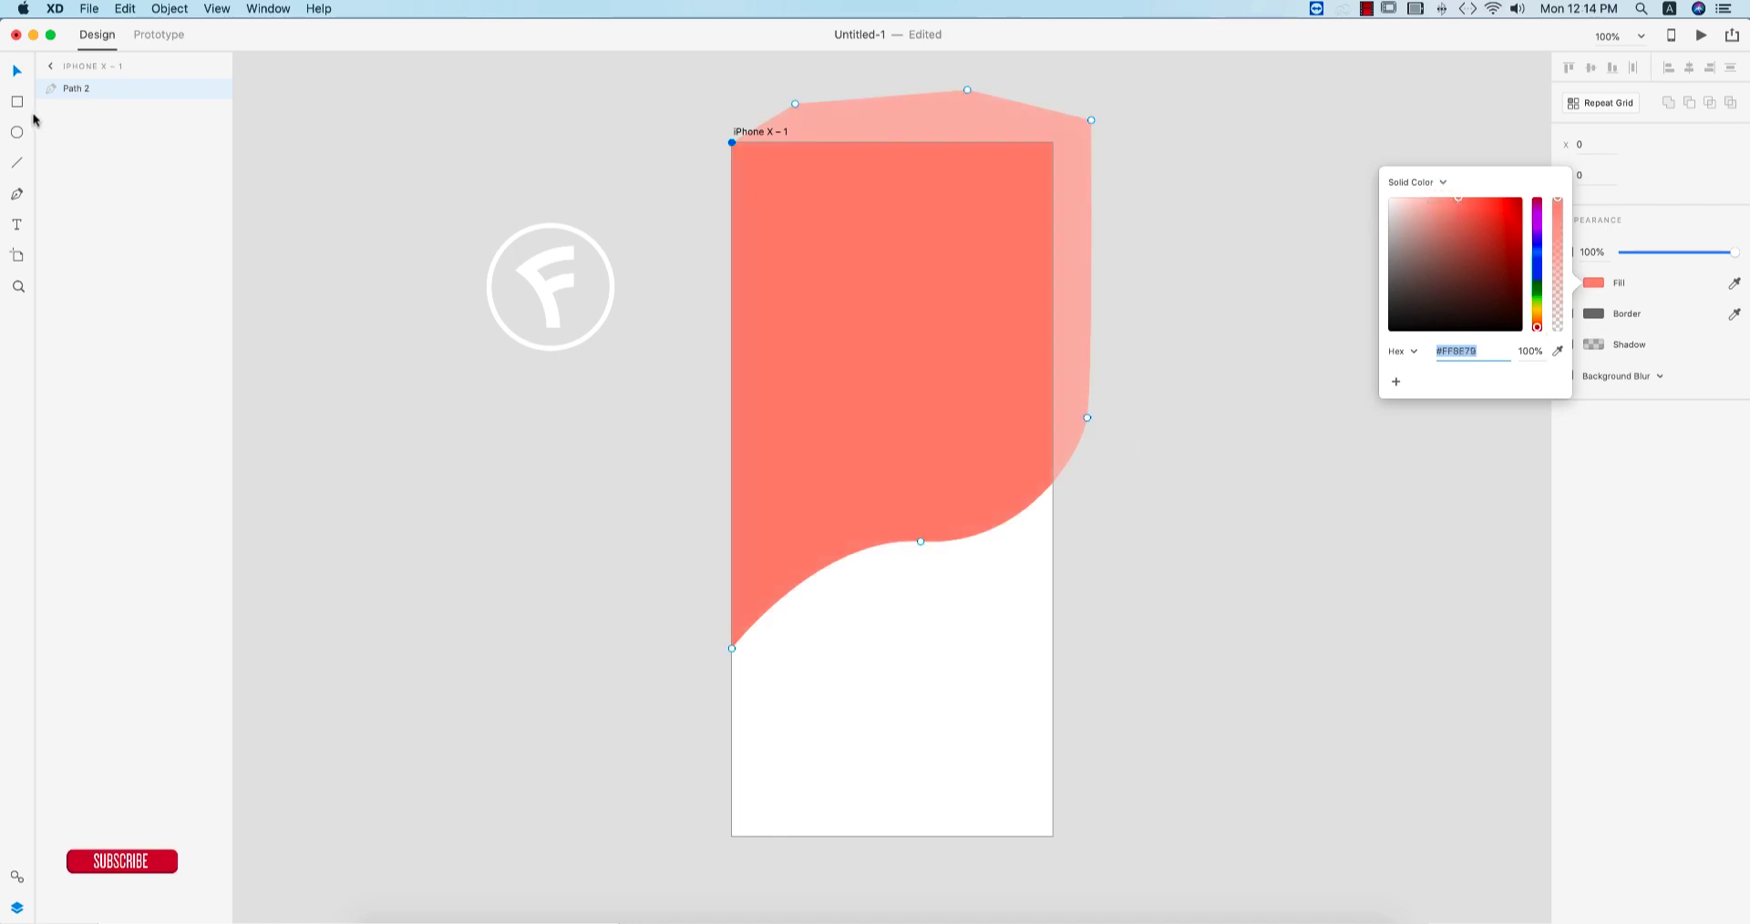
click(16, 70)
- Move the white F logo onto the coral wave and centre it near the artboard top
click(286, 399)
click(545, 301)
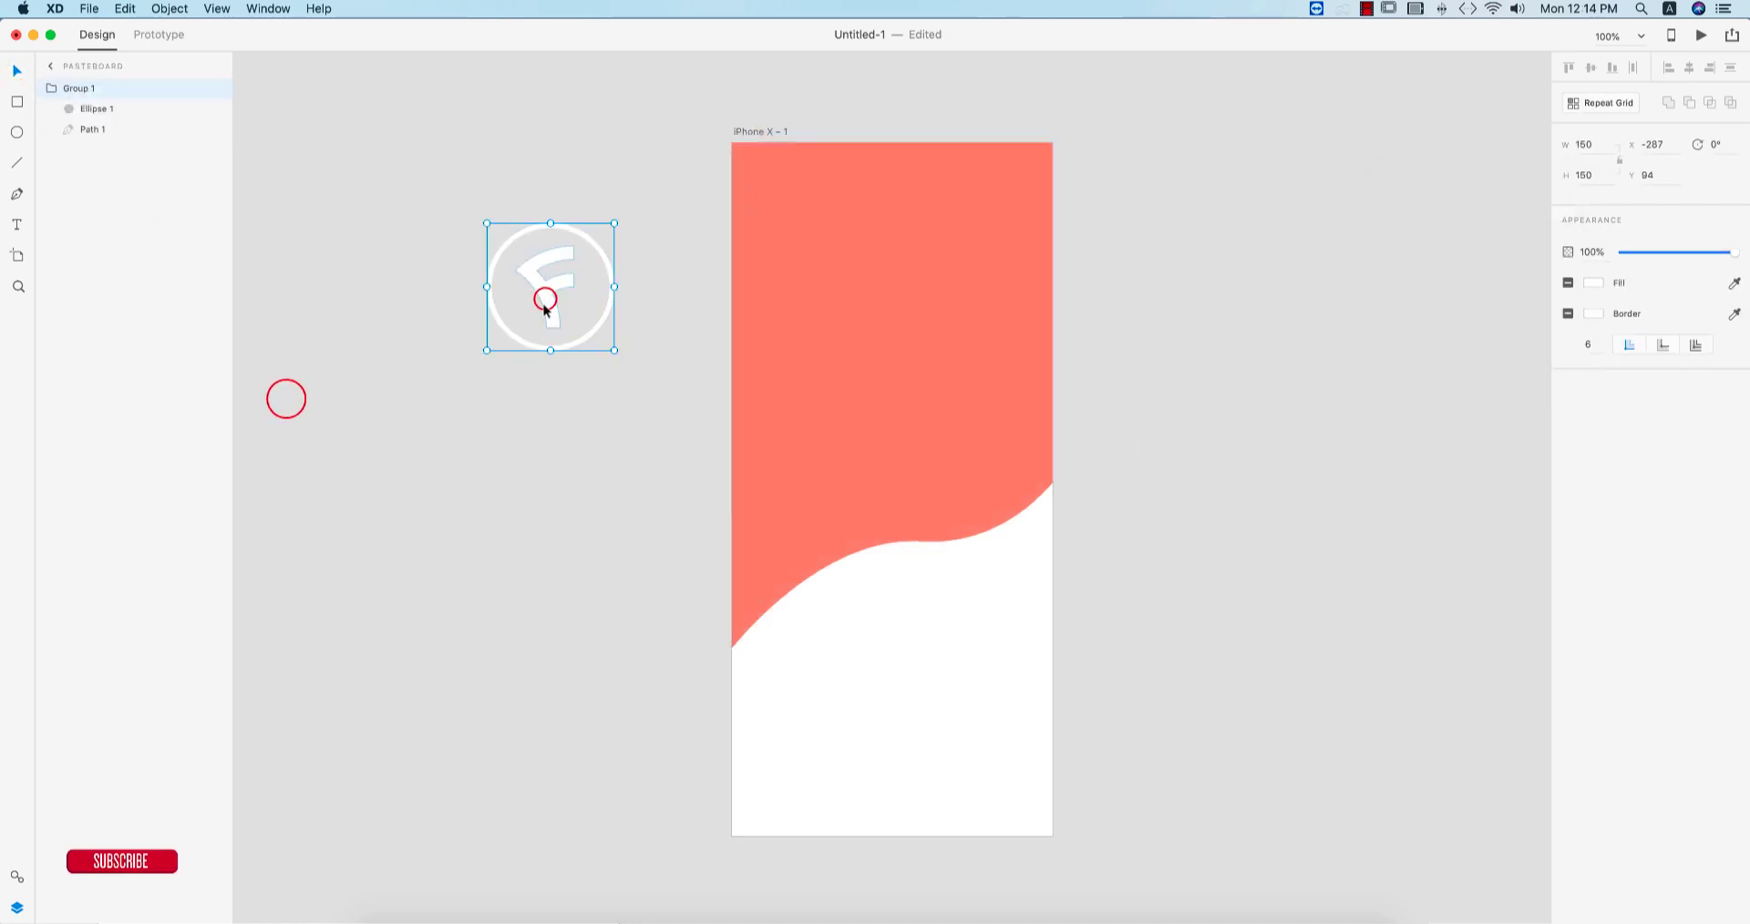
drag(552, 313, 896, 376)
click(1188, 552)
click(1012, 487)
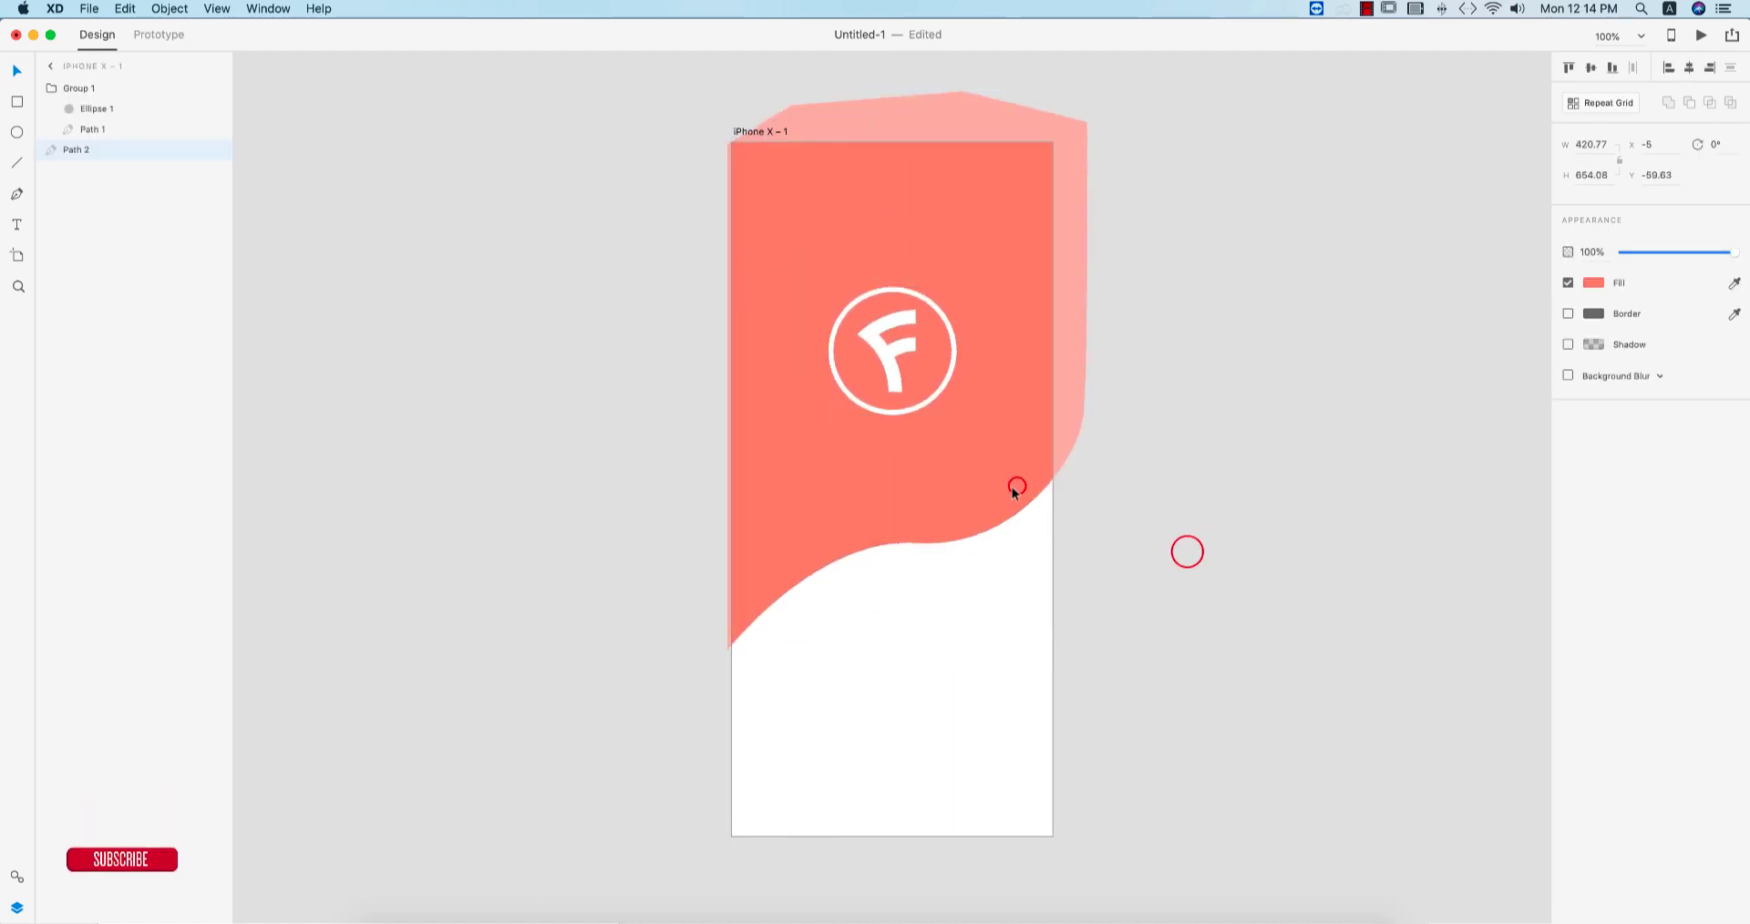
drag(1003, 490, 1014, 489)
click(1167, 566)
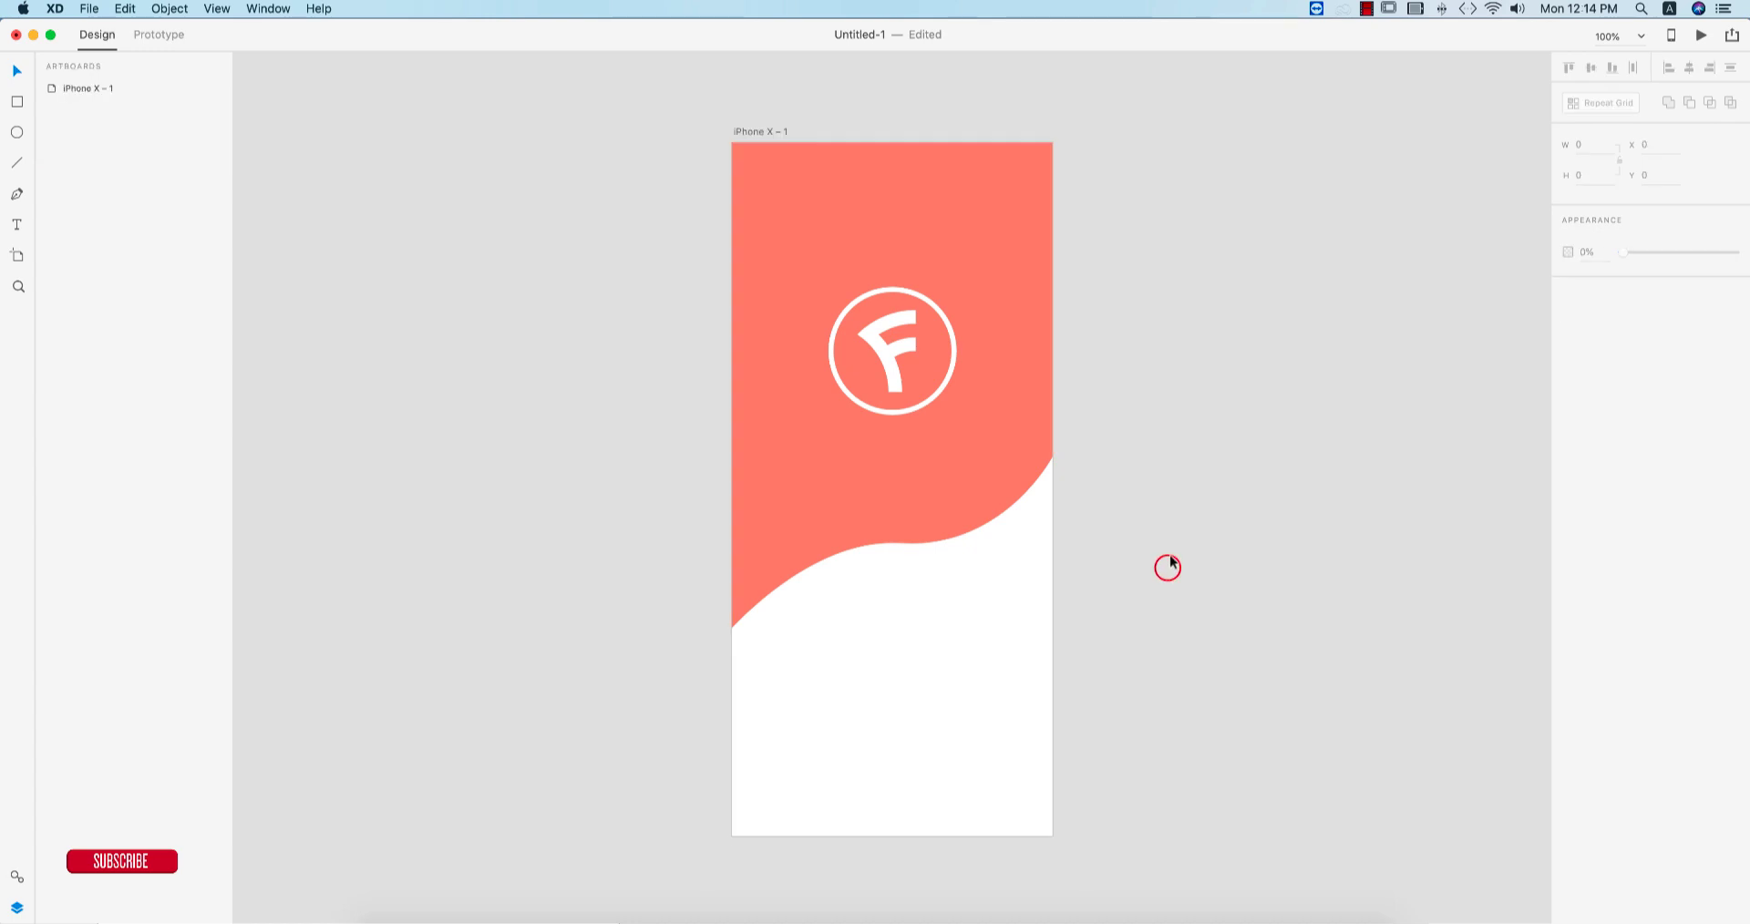
drag(899, 352, 898, 346)
click(1139, 542)
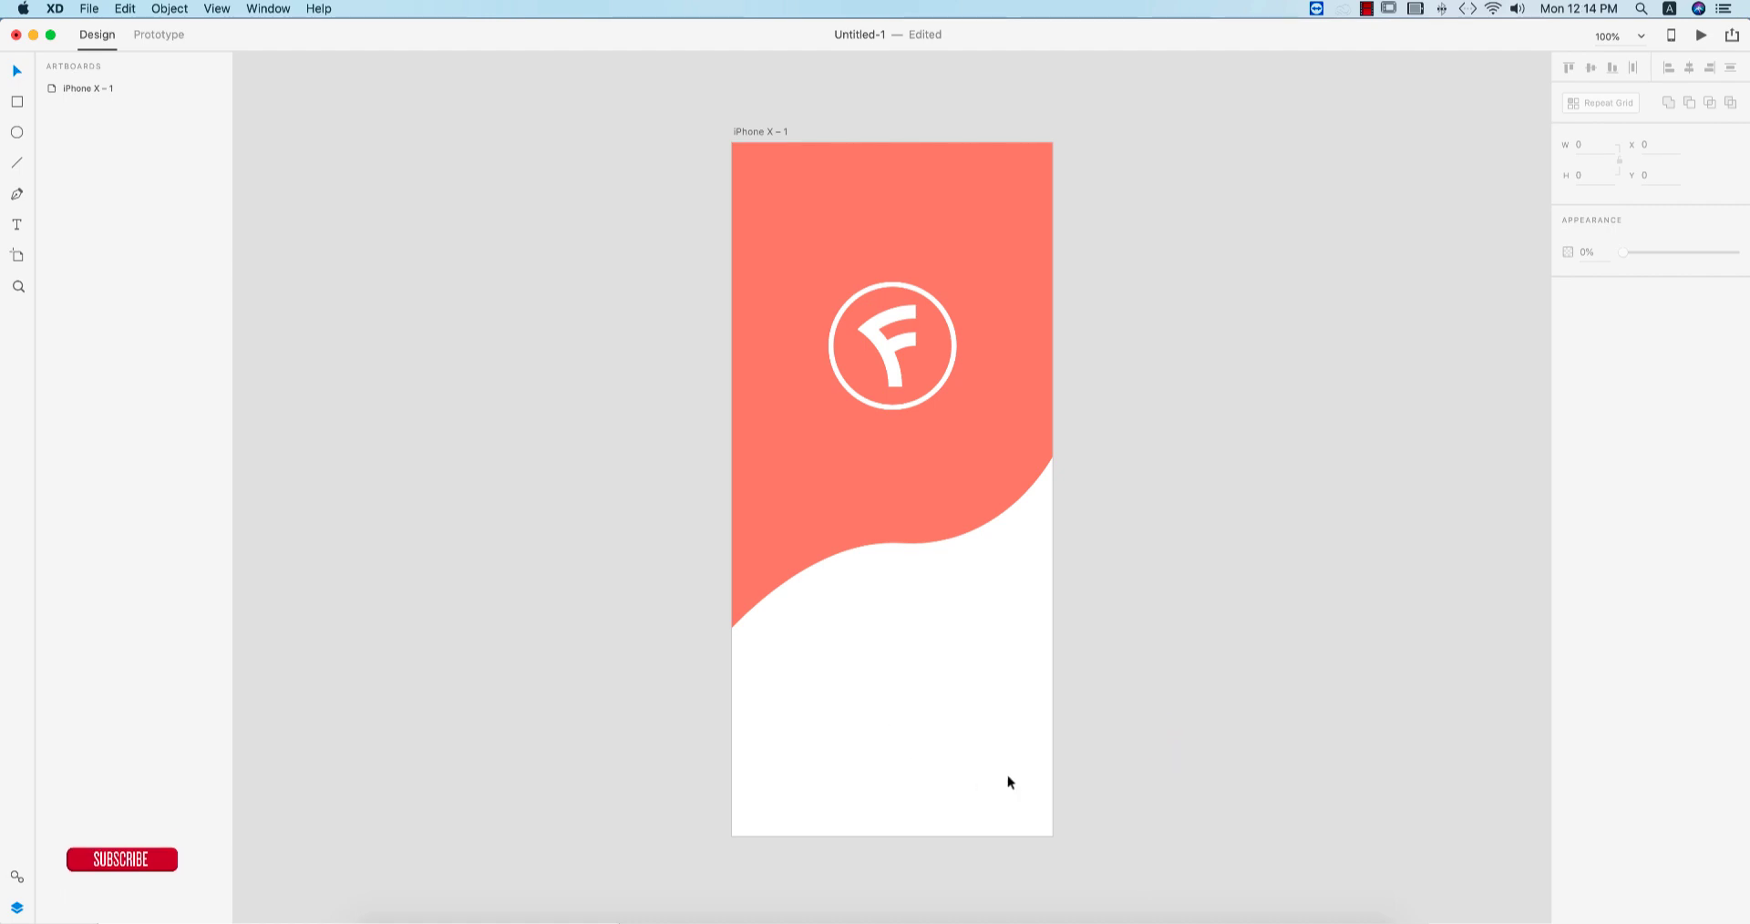
- Draw a borderless 175 × 43 bar near the artboard bottom, eyedropping the coral fill
click(21, 104)
drag(827, 758, 978, 796)
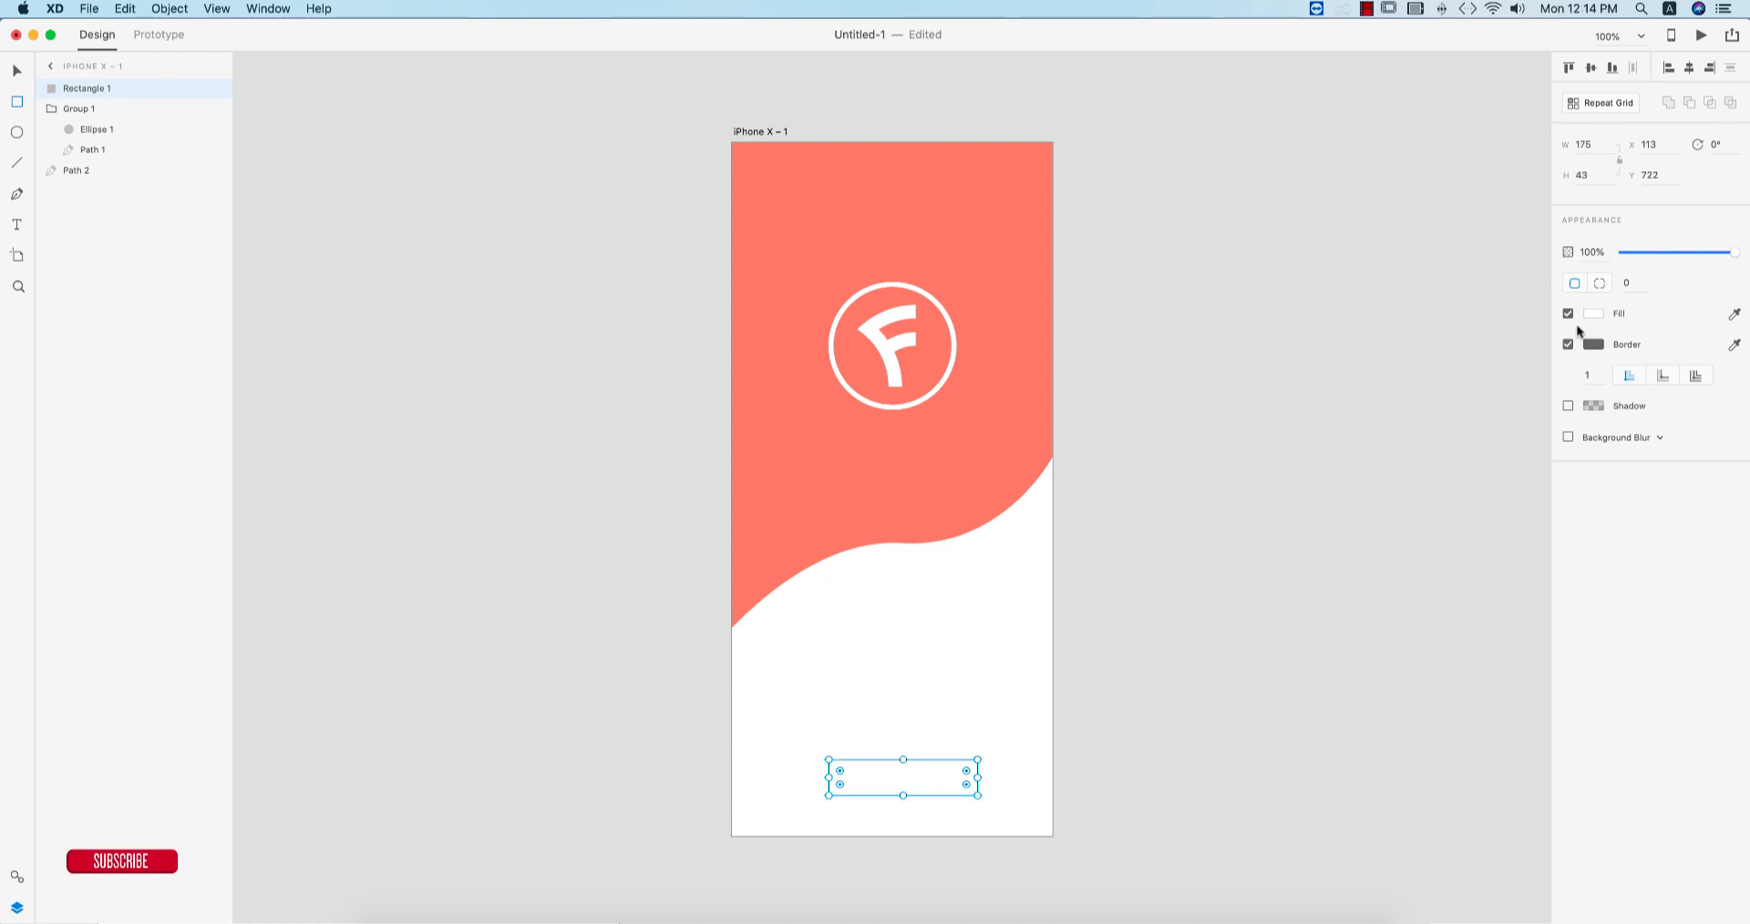
click(1570, 345)
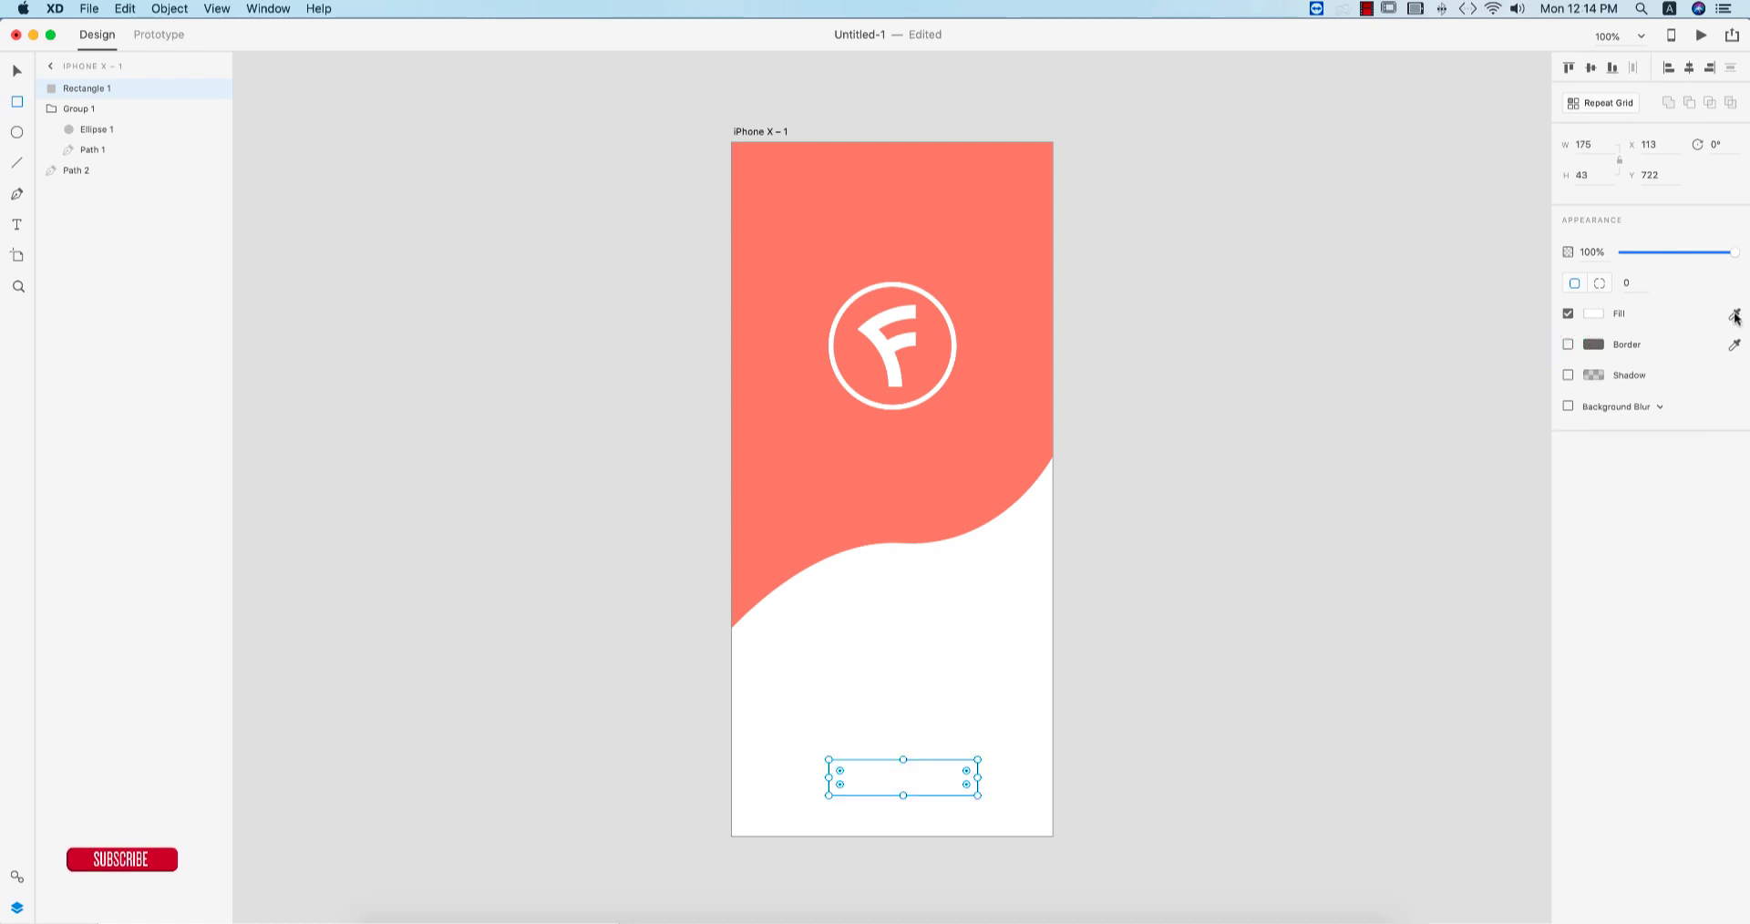
click(1735, 314)
click(969, 459)
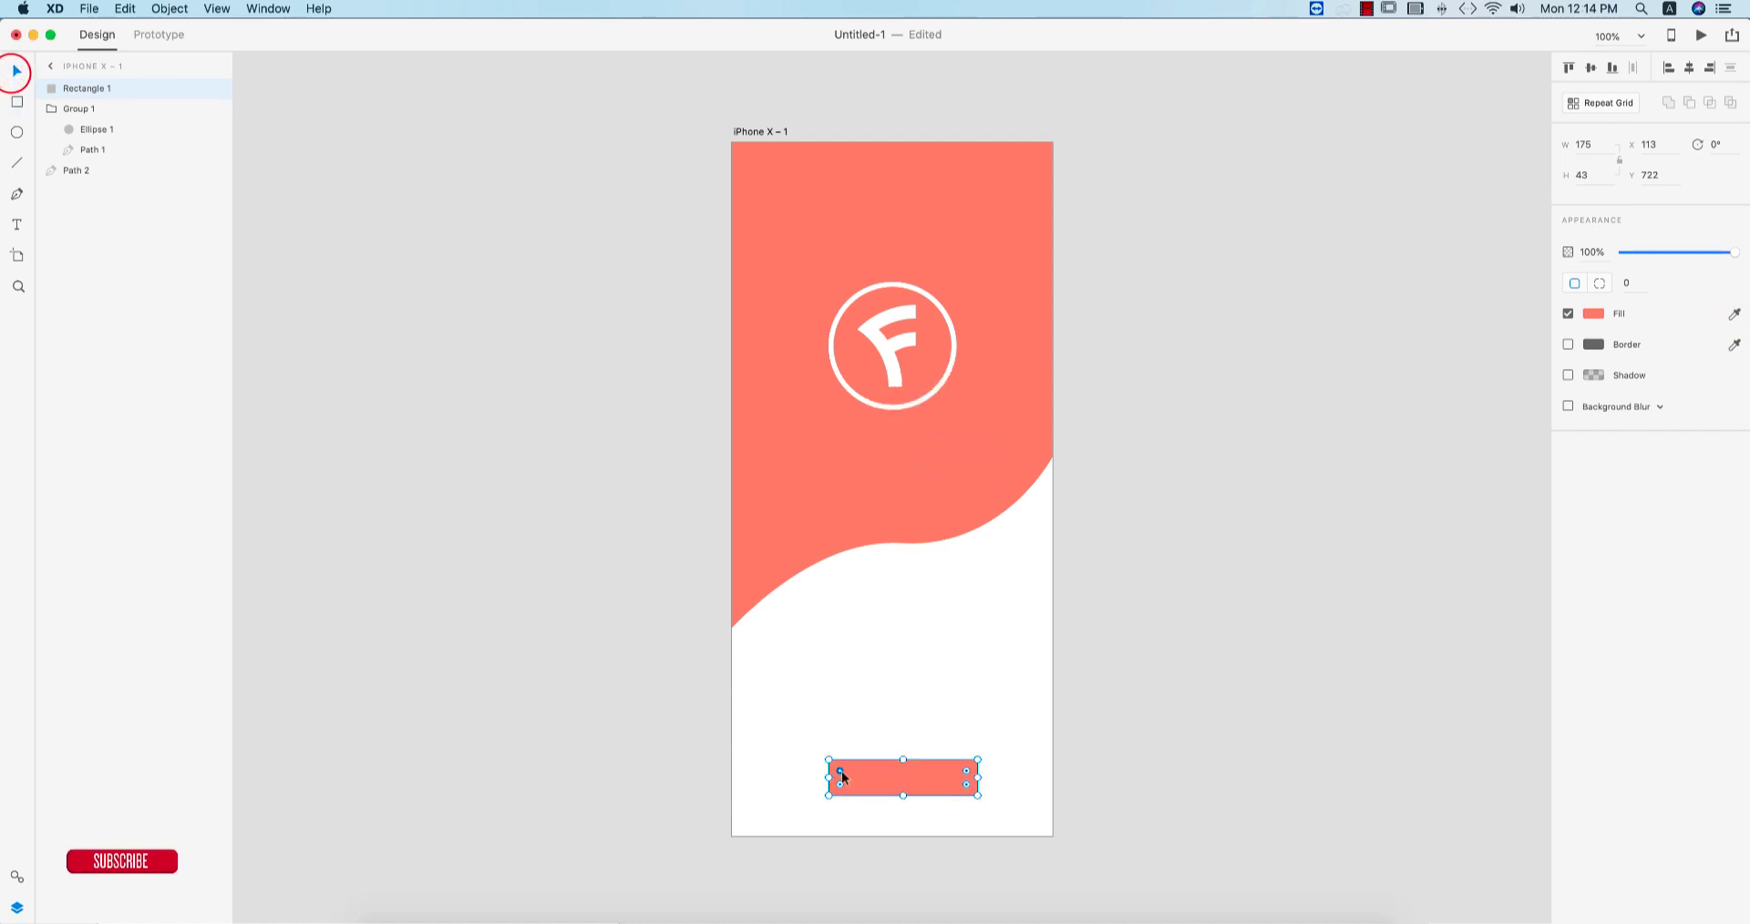
click(1178, 806)
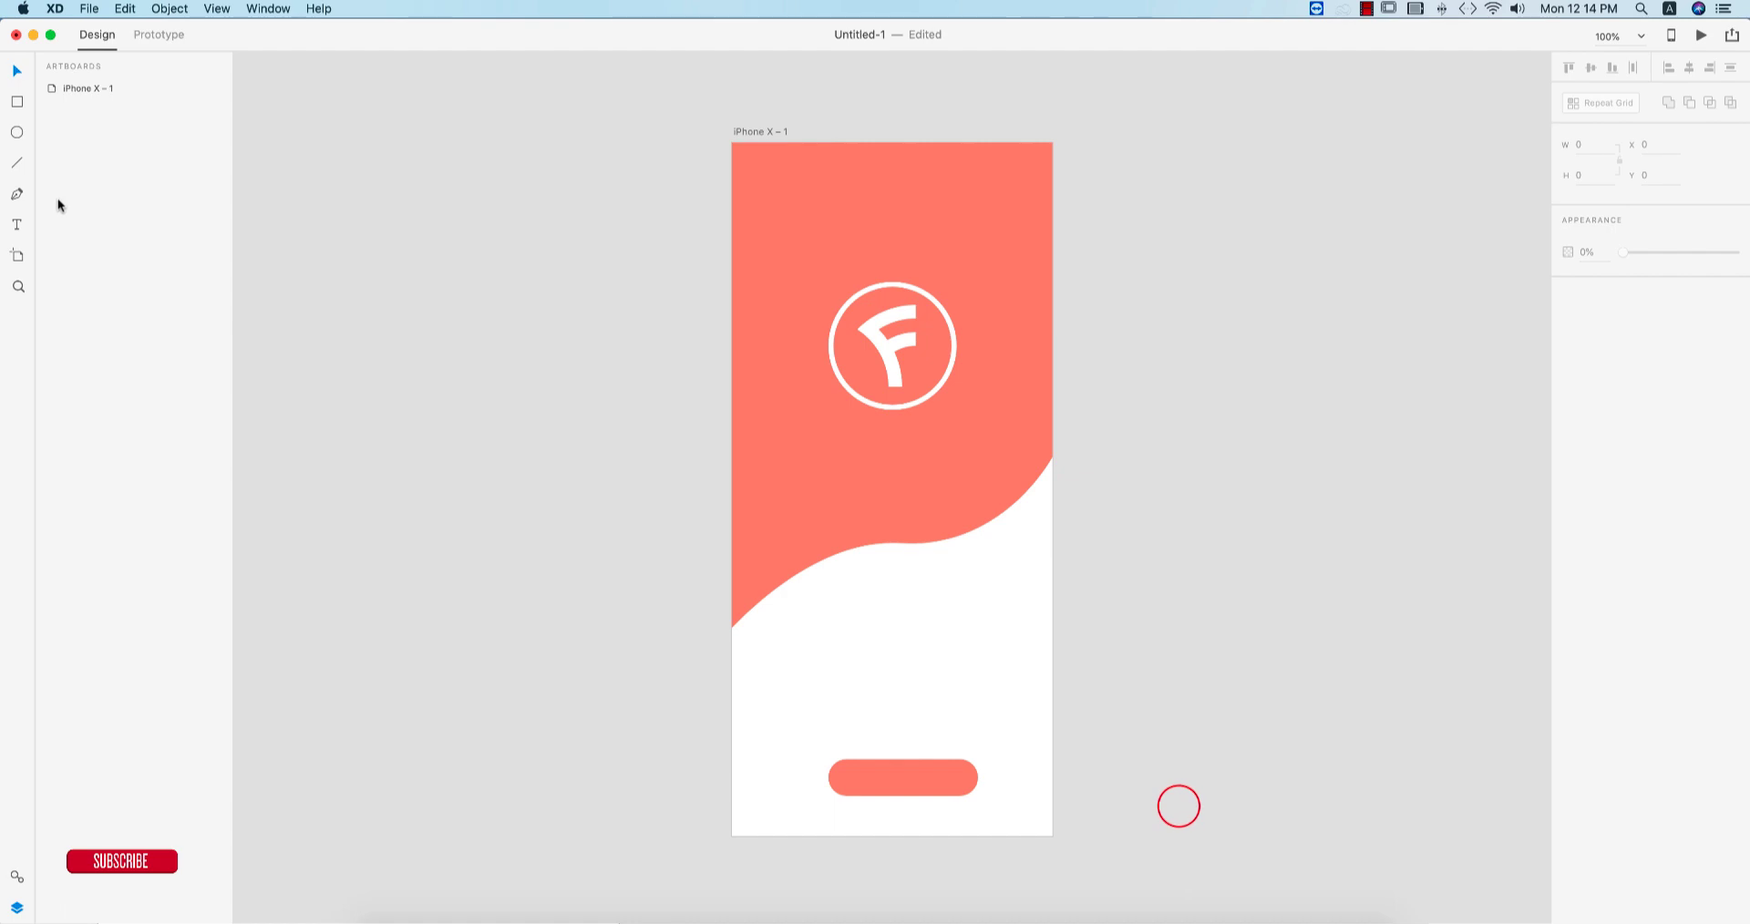
- Add a white 'sign up' text label on top of the coral button
click(872, 711)
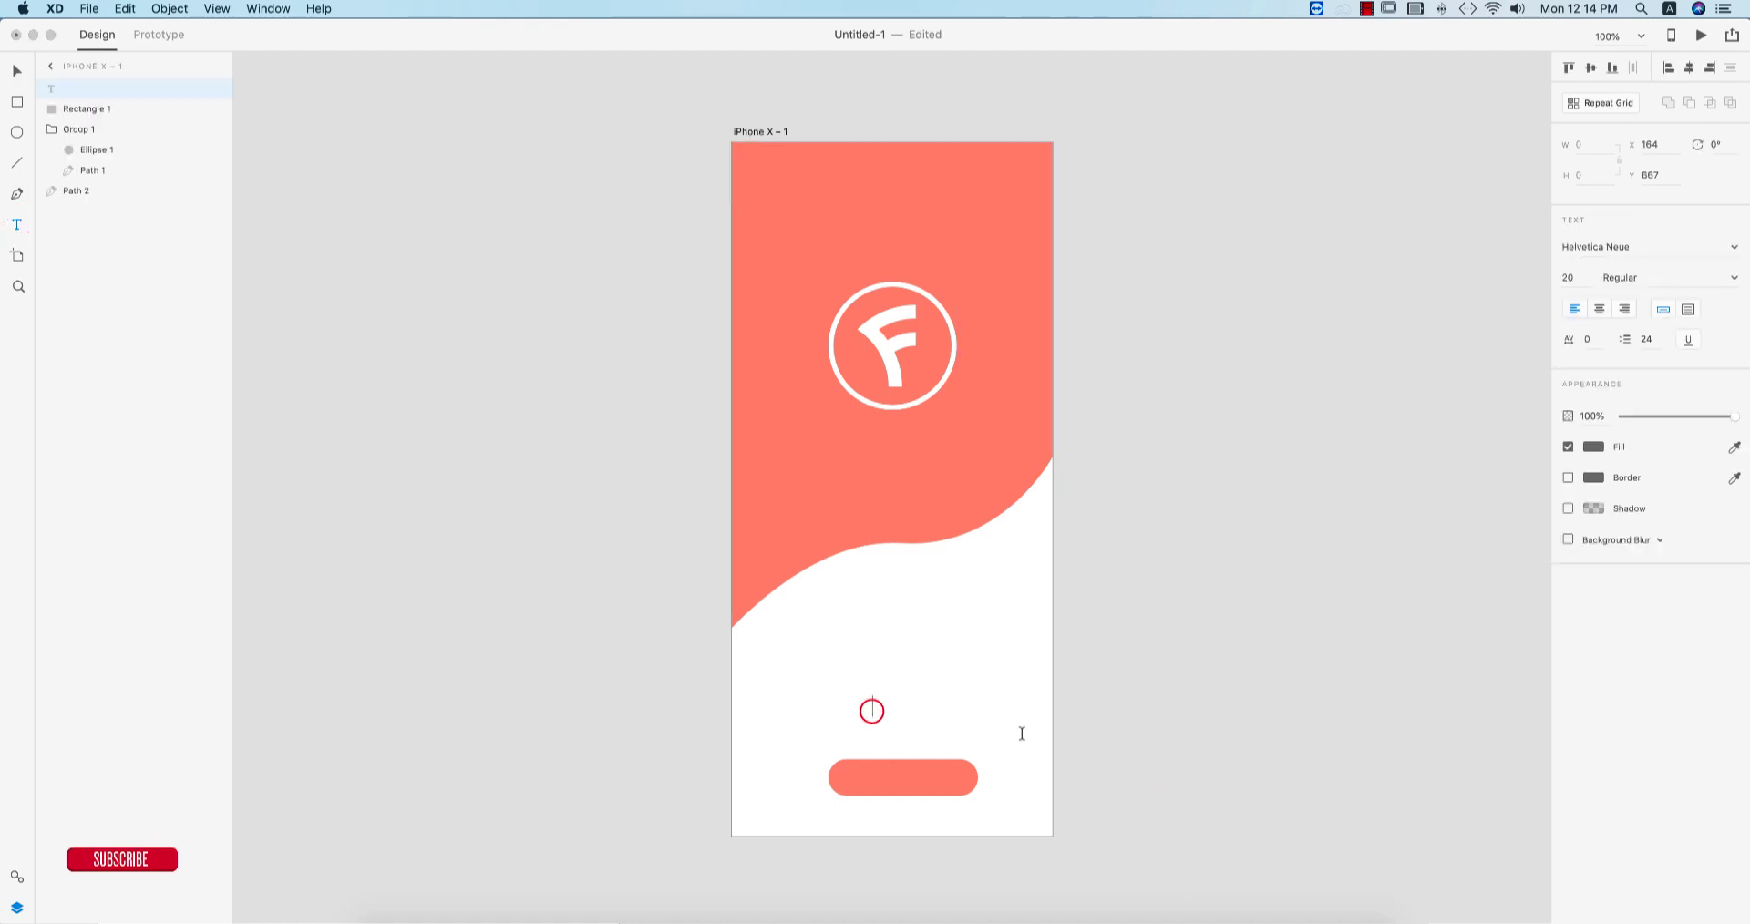
text(sign )
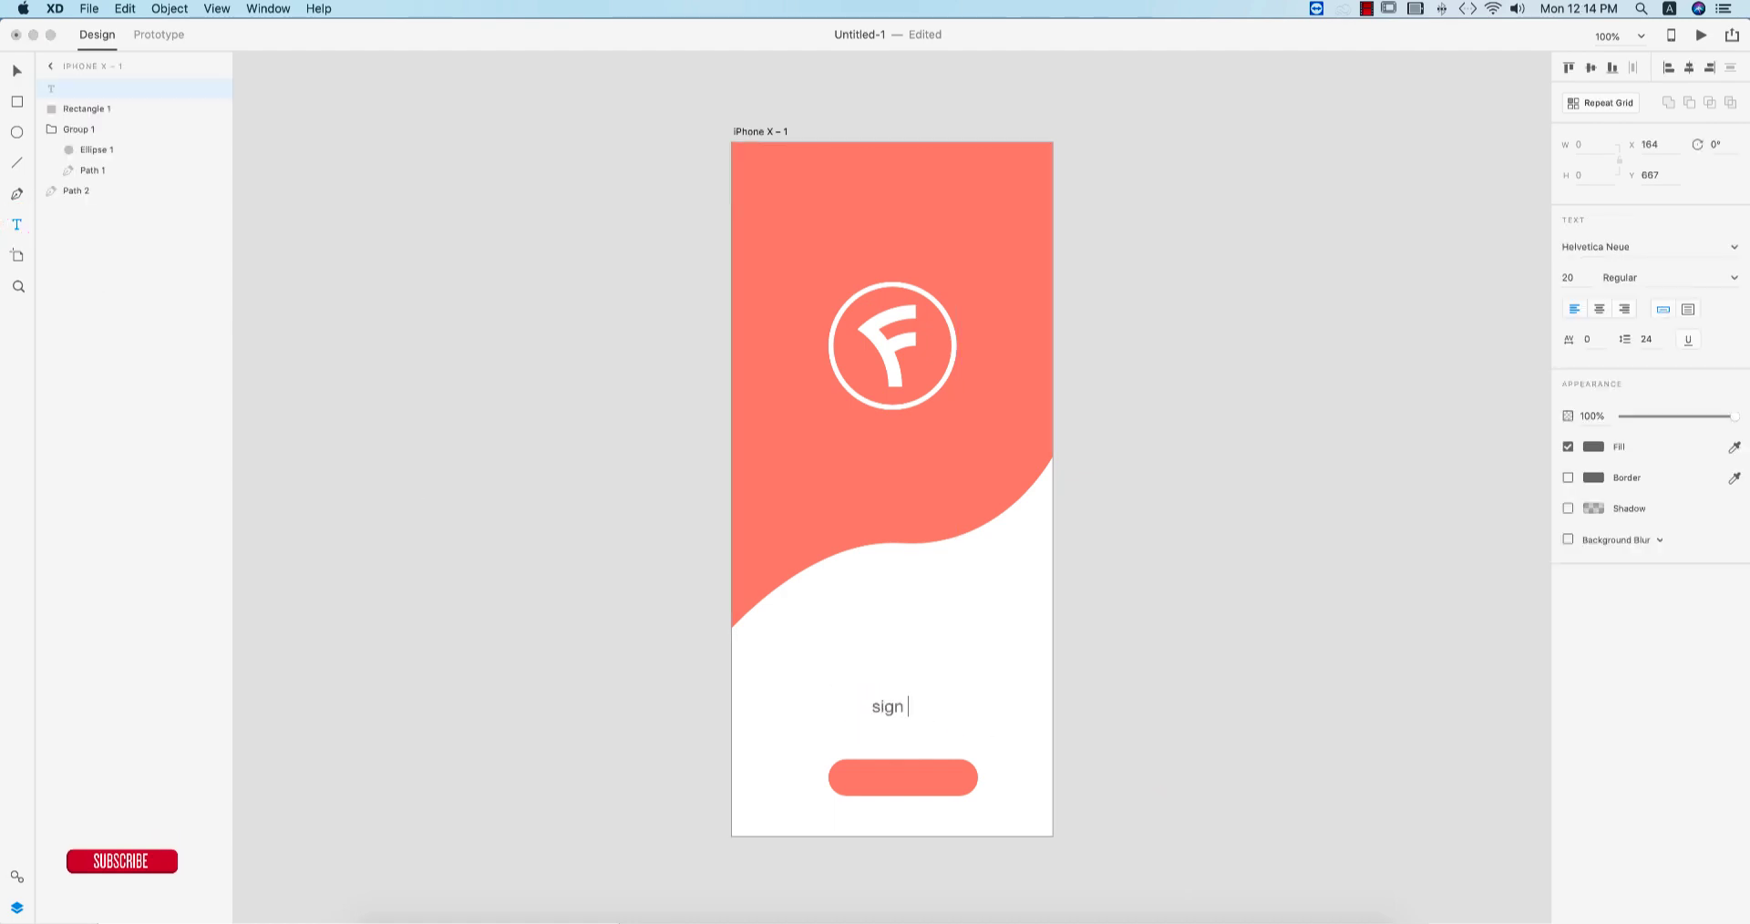
text(uo)
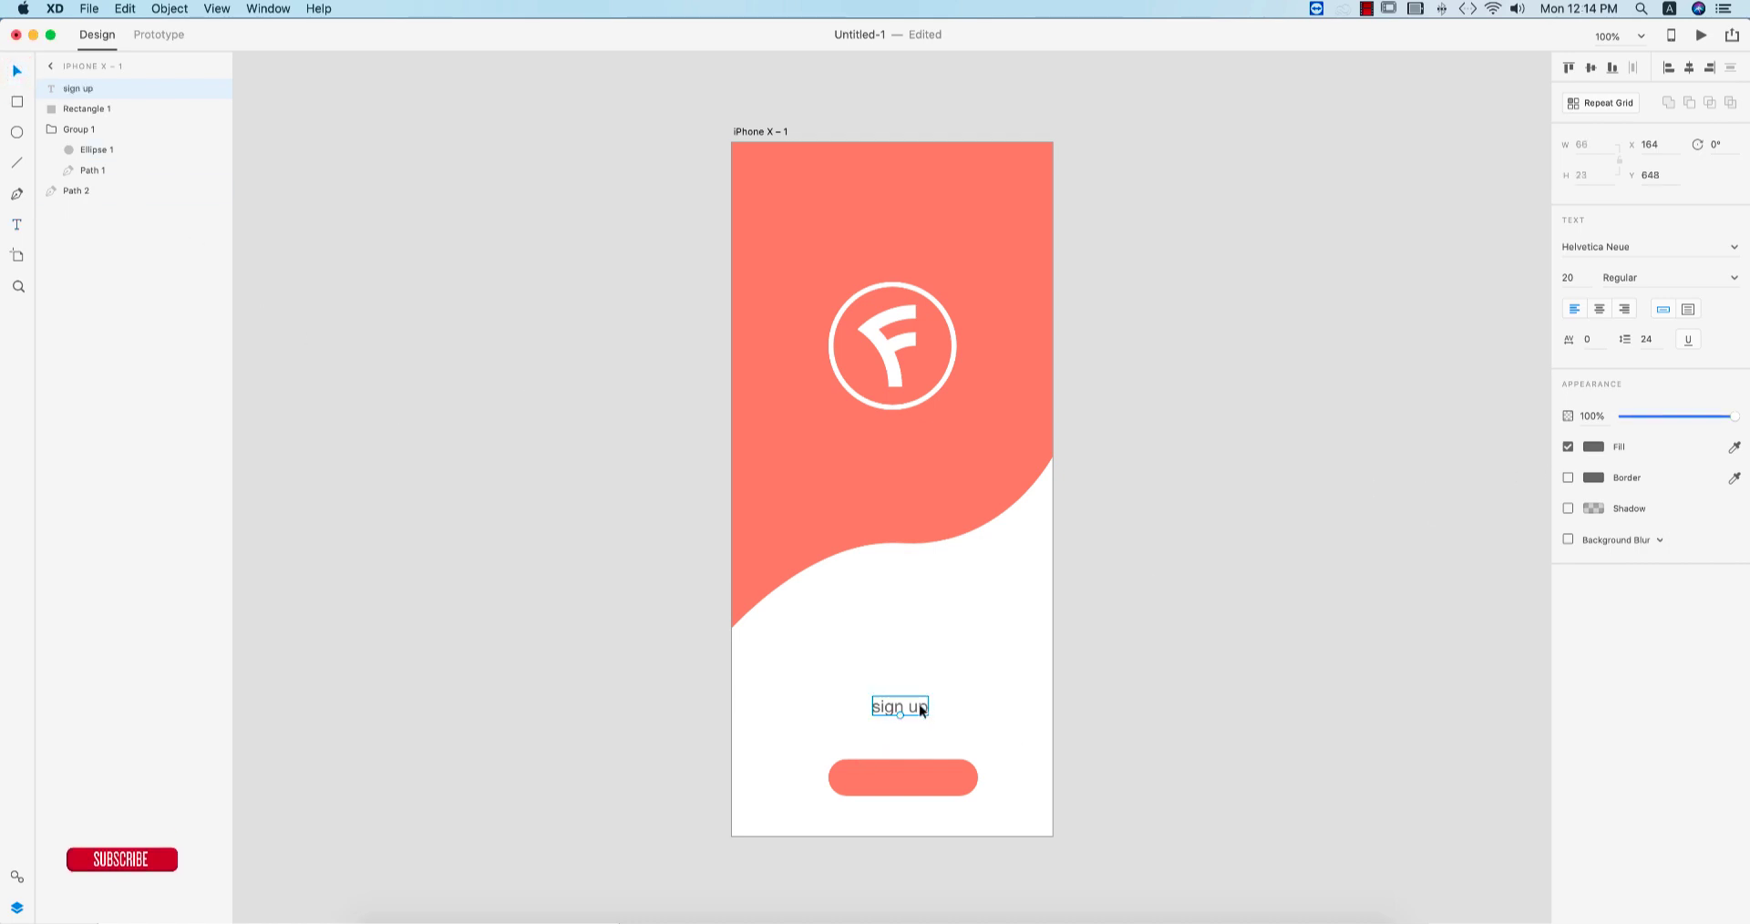
drag(918, 706, 921, 773)
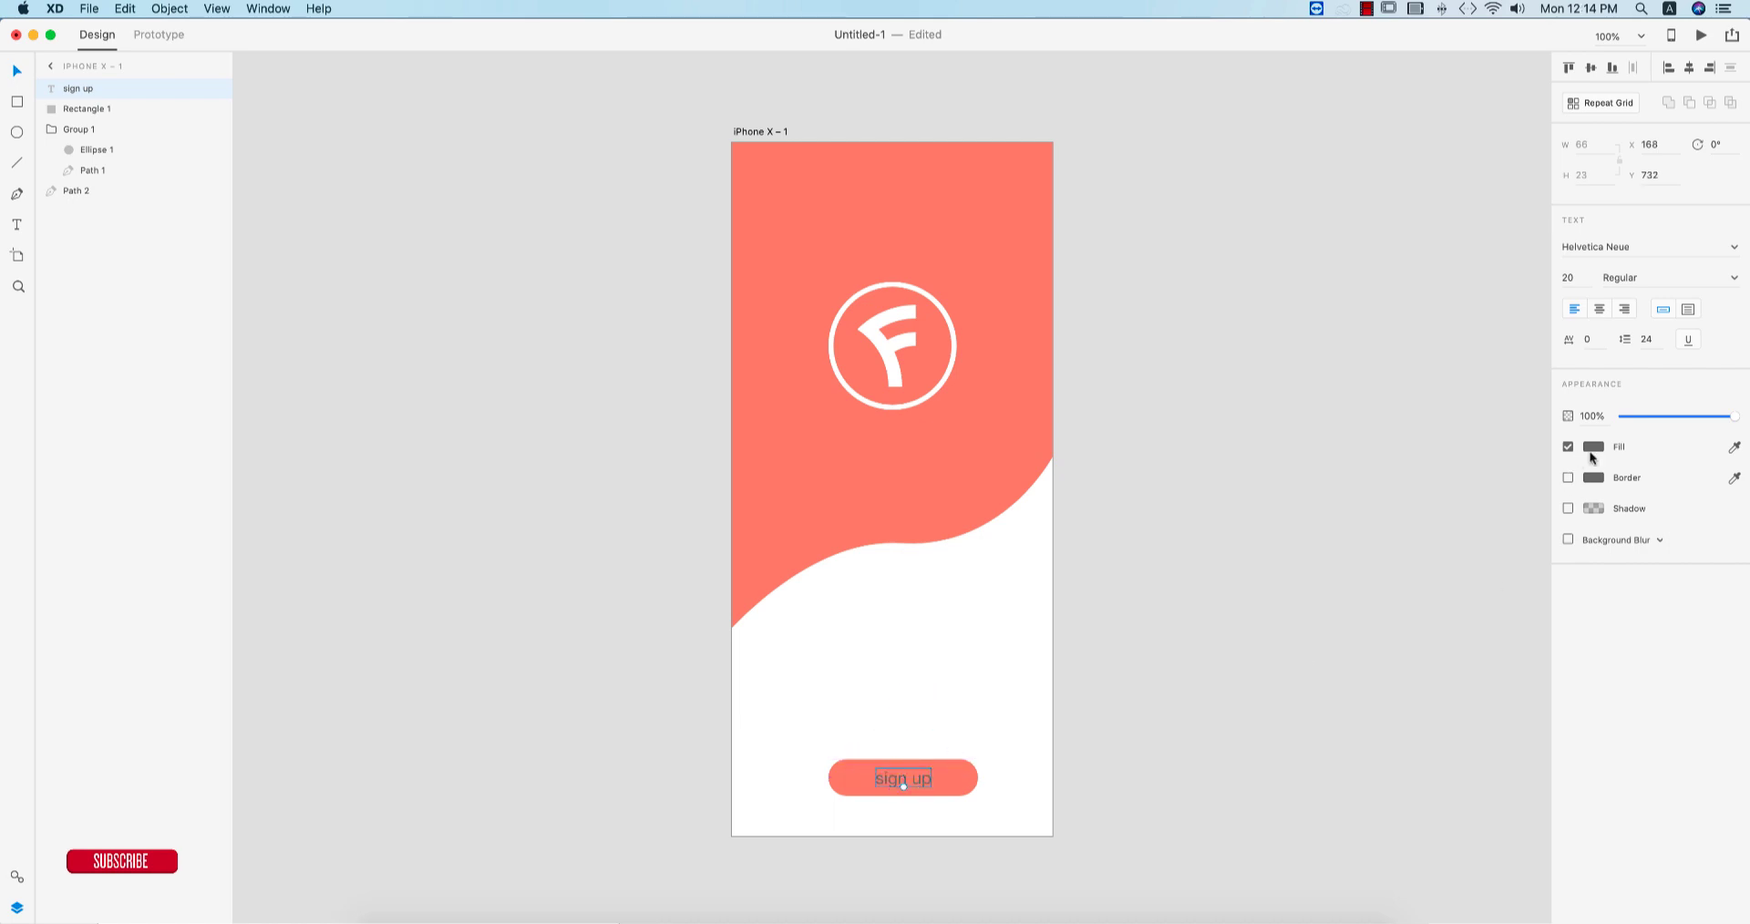
click(1594, 447)
click(1451, 382)
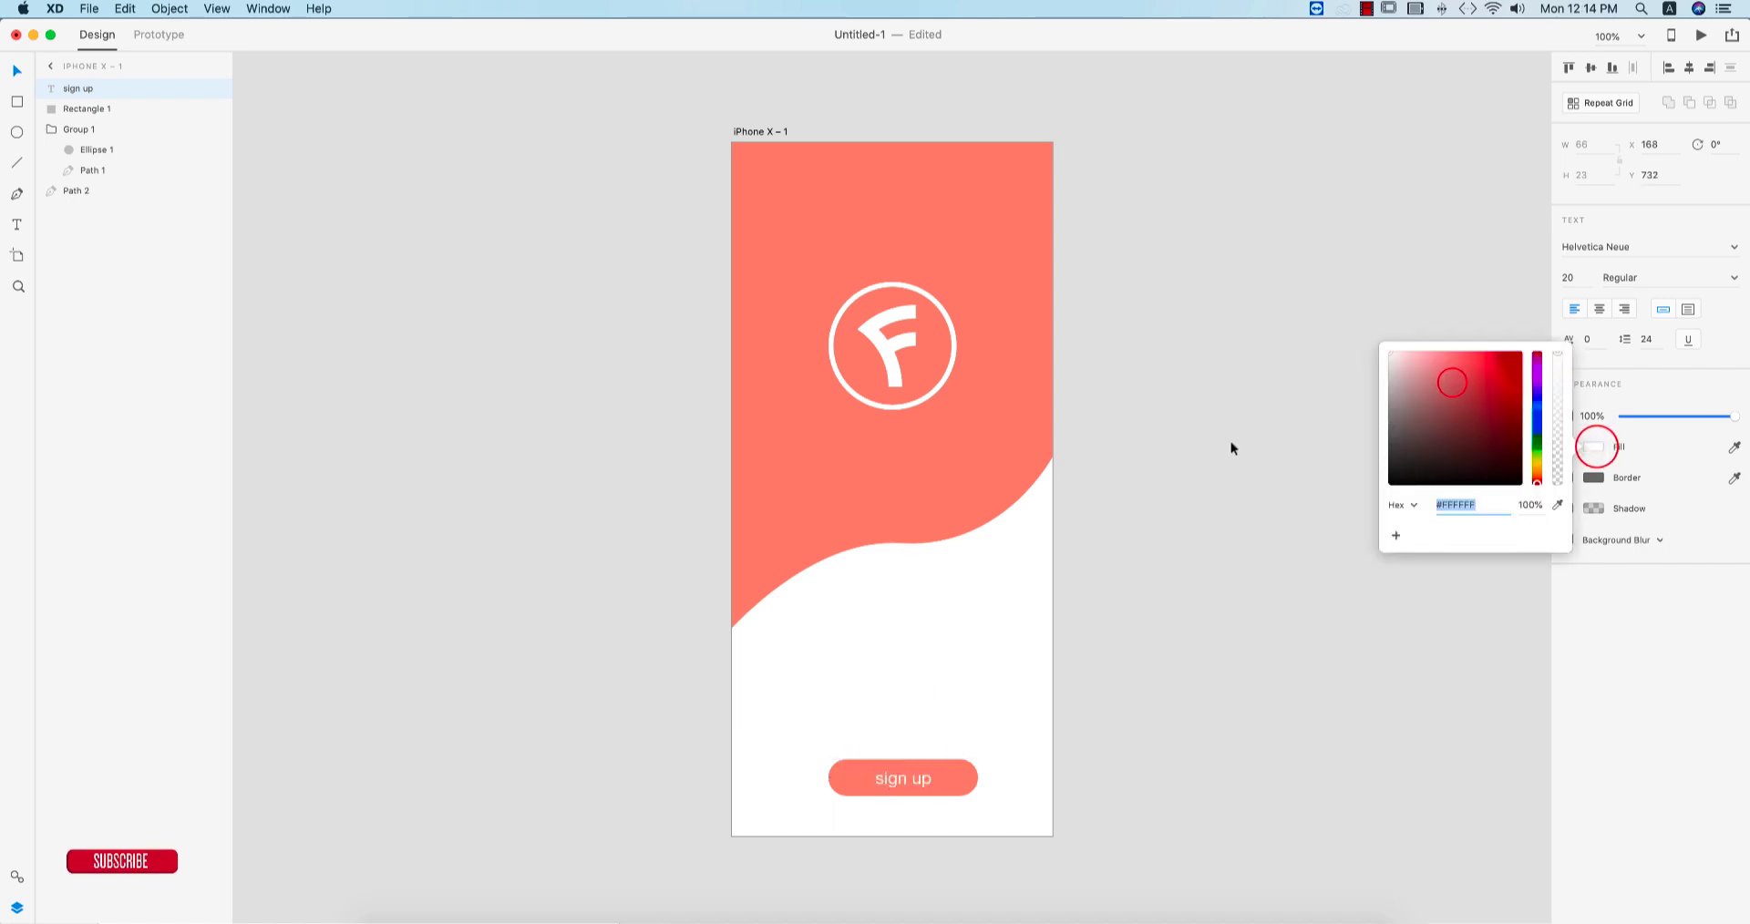
click(1121, 699)
- Centre the label horizontally on the button and group them together
drag(877, 715, 949, 848)
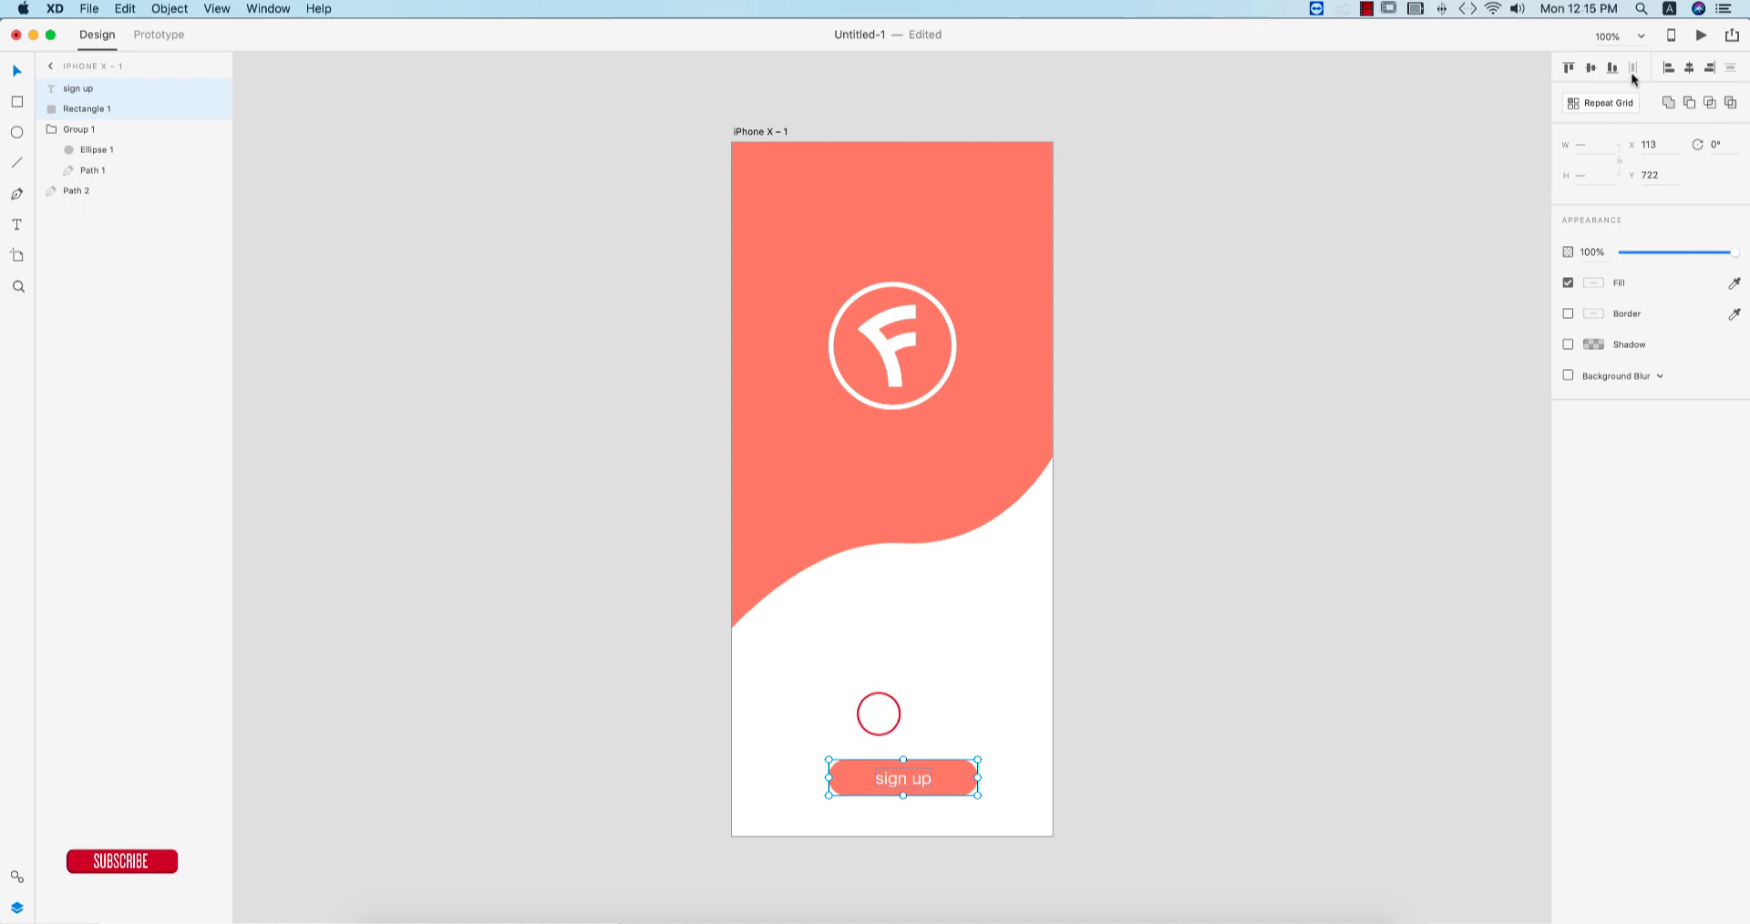
click(1688, 69)
key(super+g)
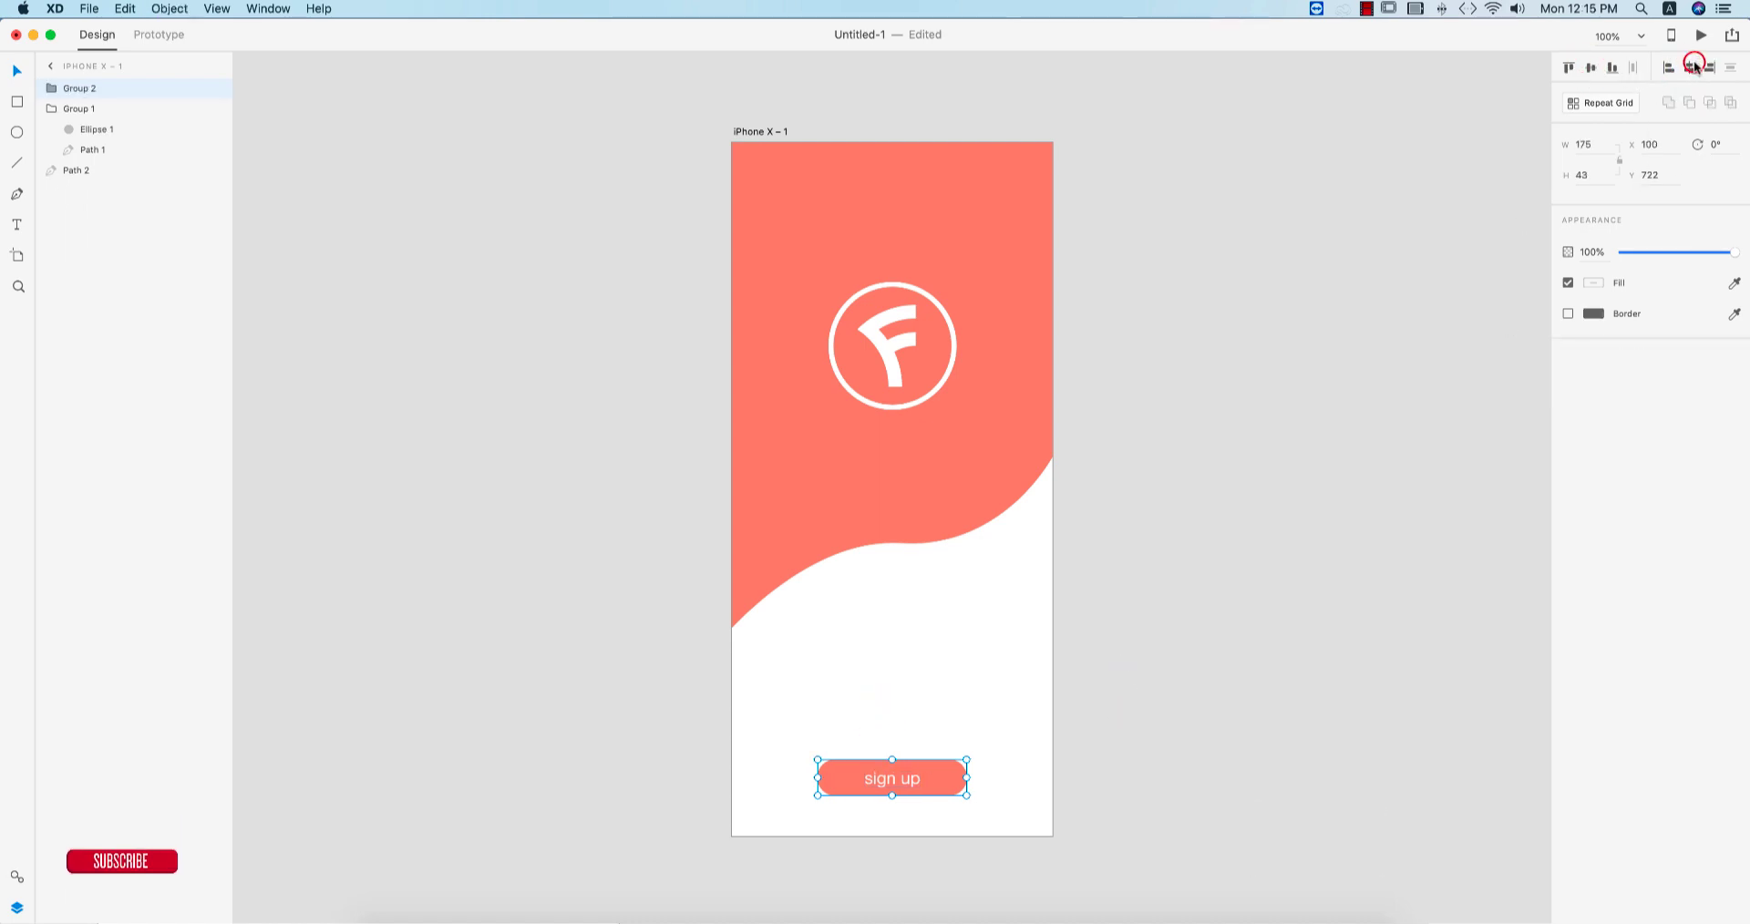
click(1283, 571)
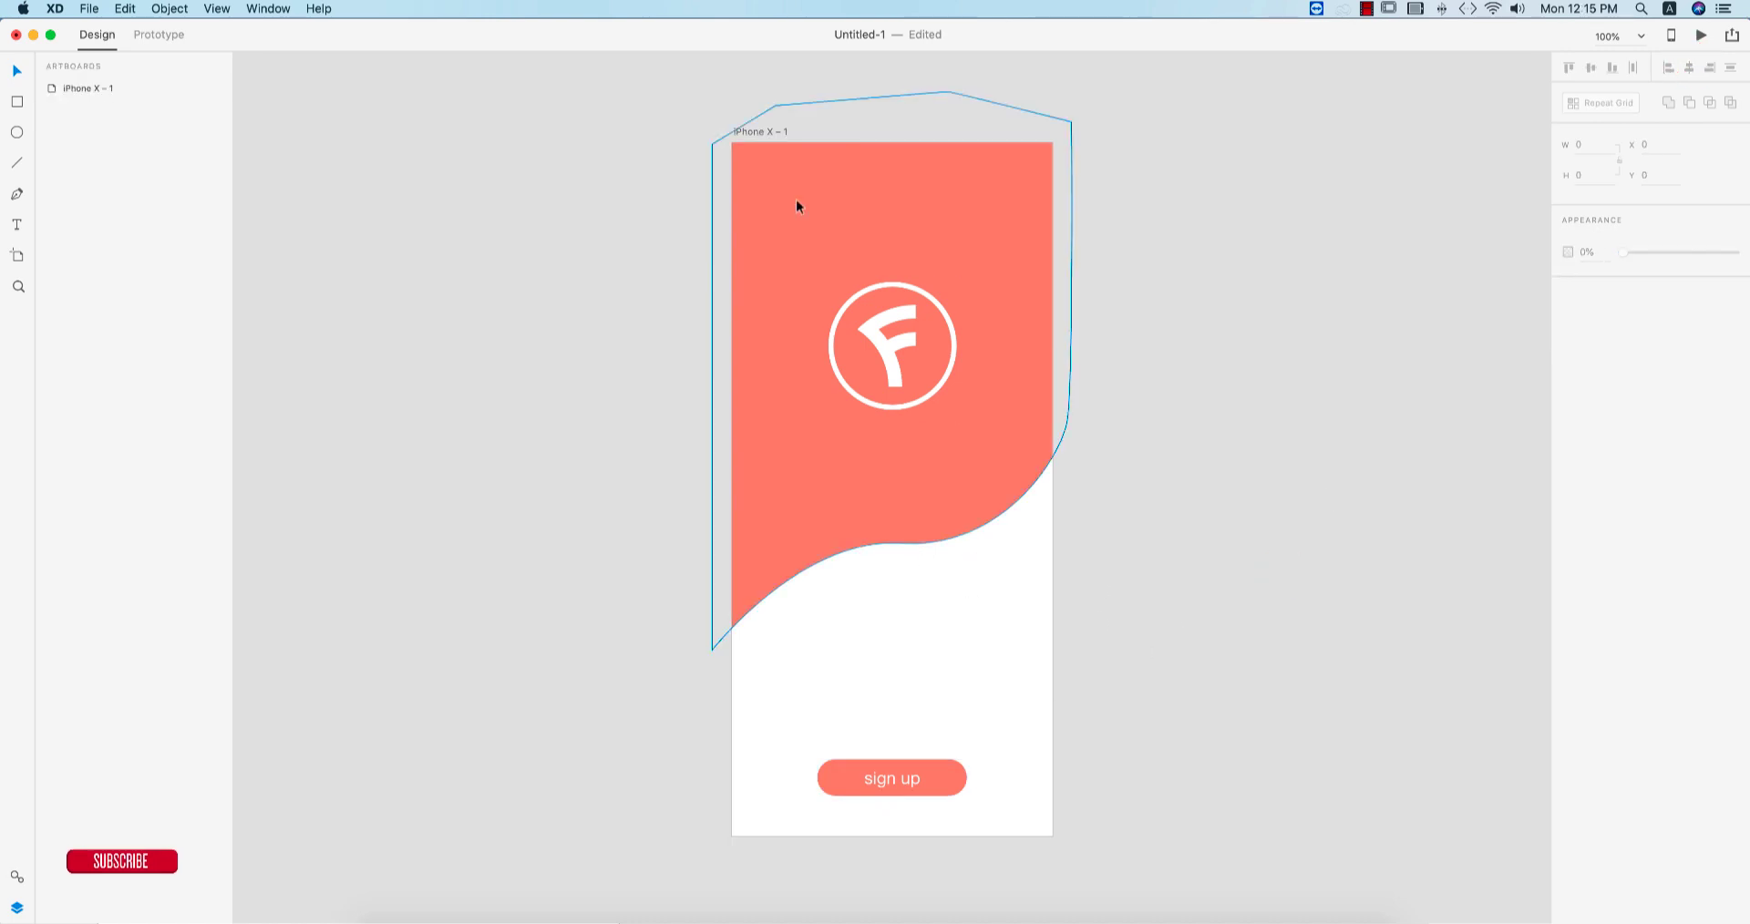
- Rename the artboard to Home and zoom in on the top of the splash screen
double_click(767, 131)
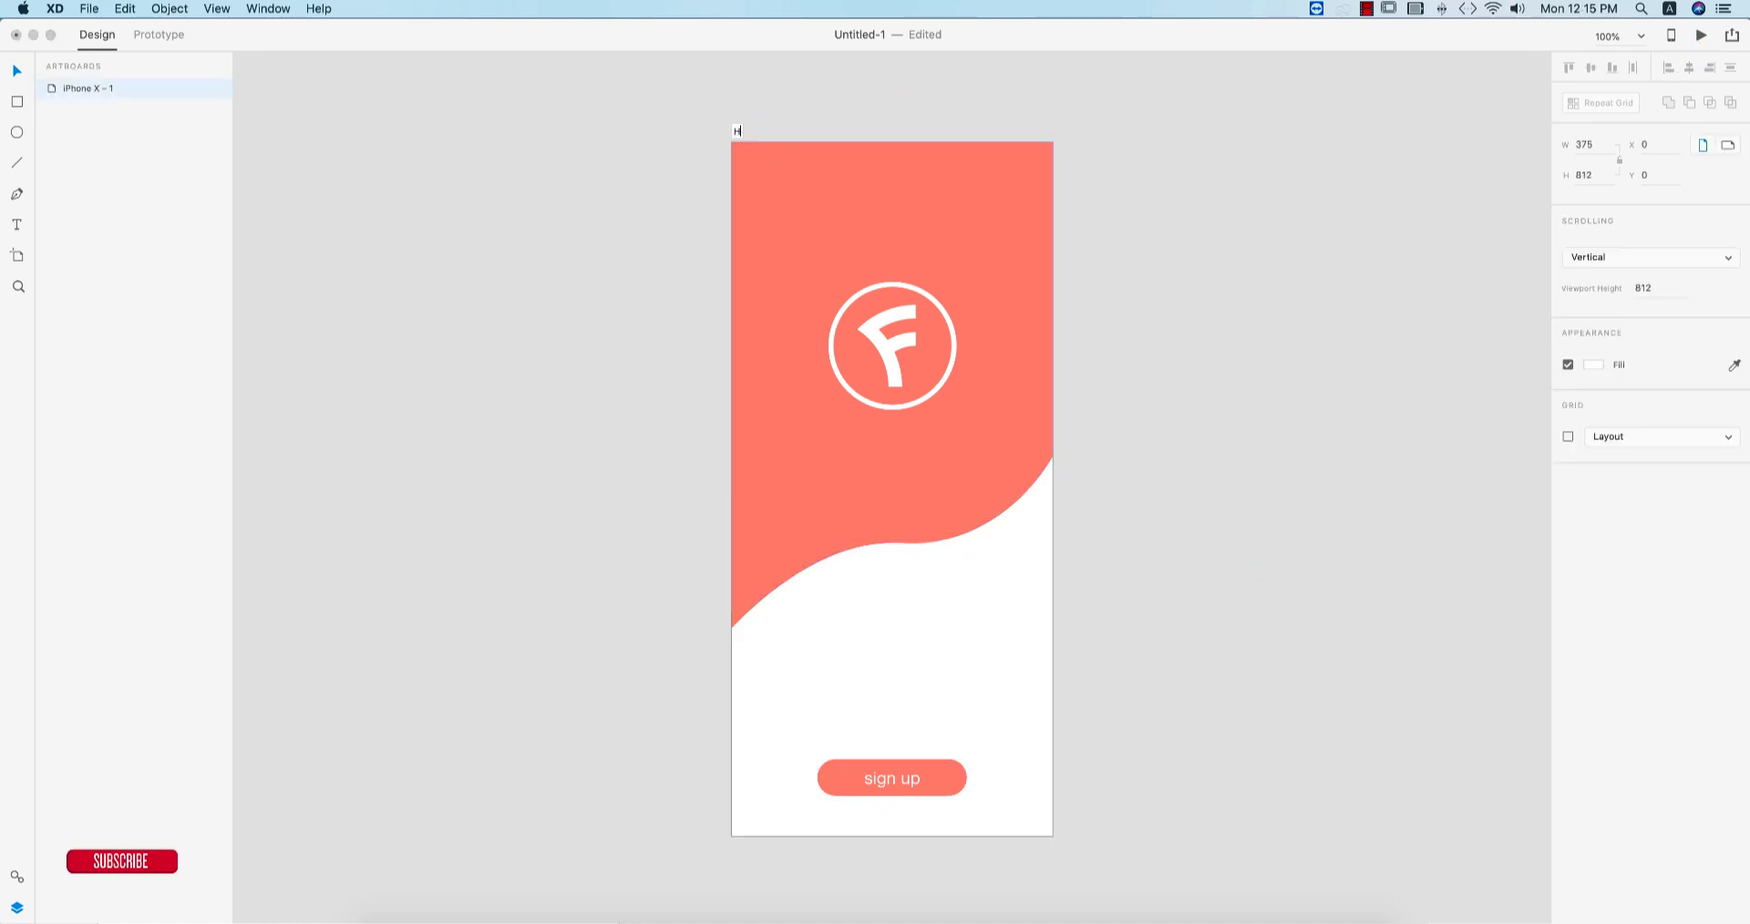
key(Return)
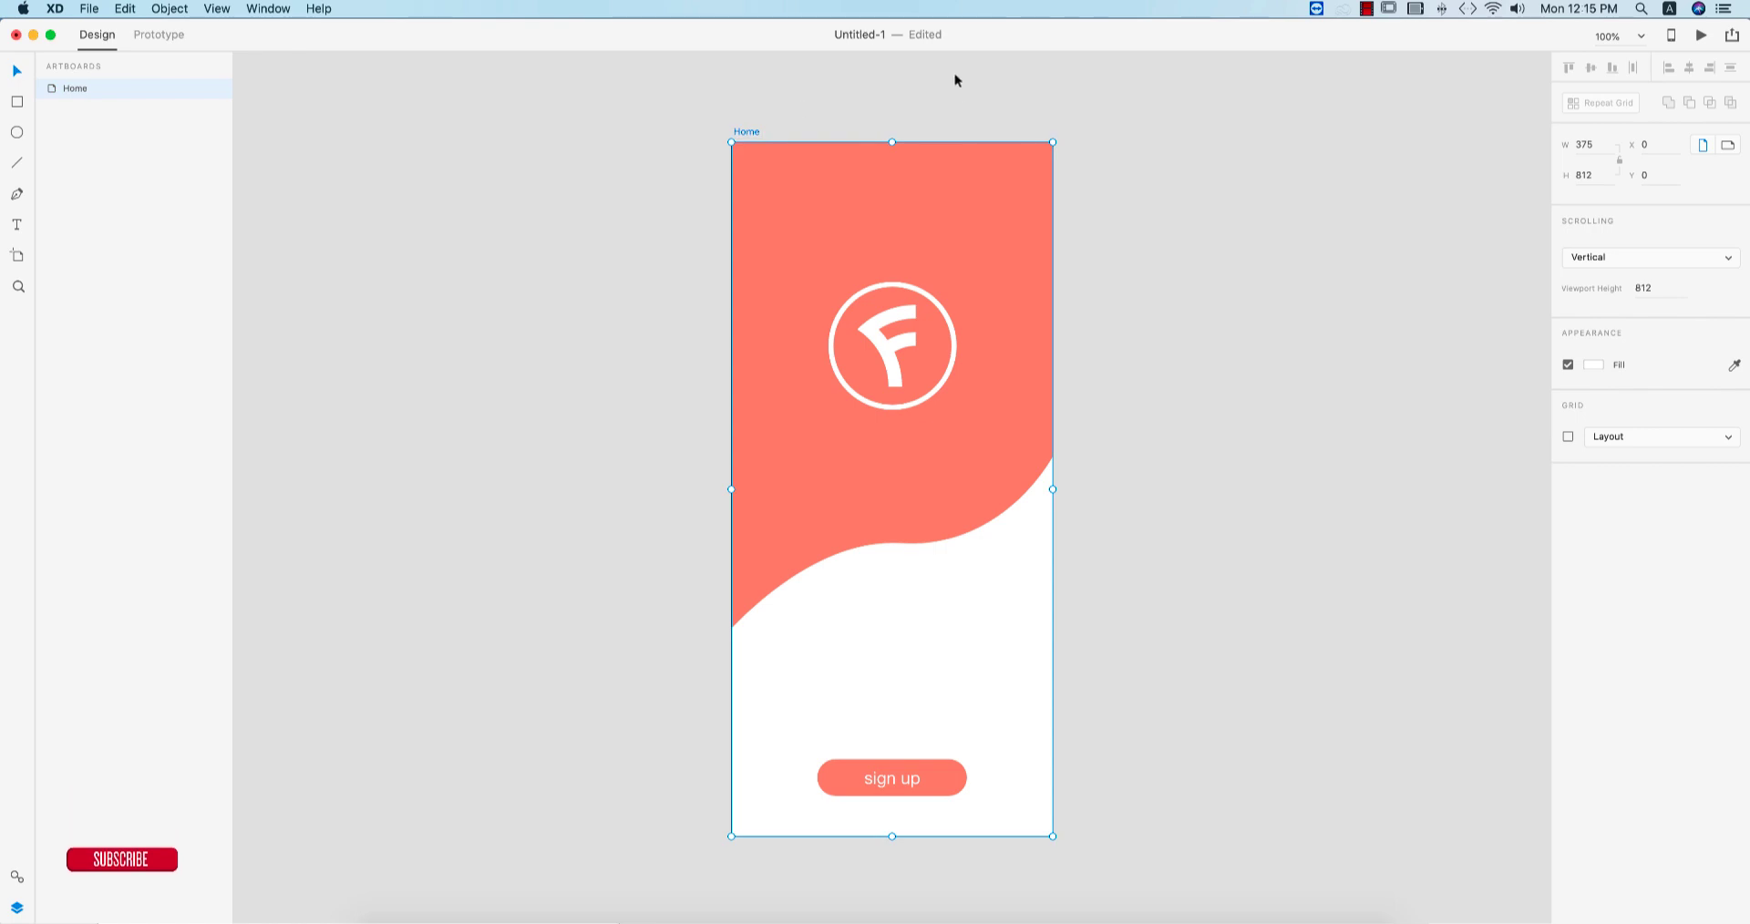
click(1167, 334)
drag(1156, 417, 1050, 407)
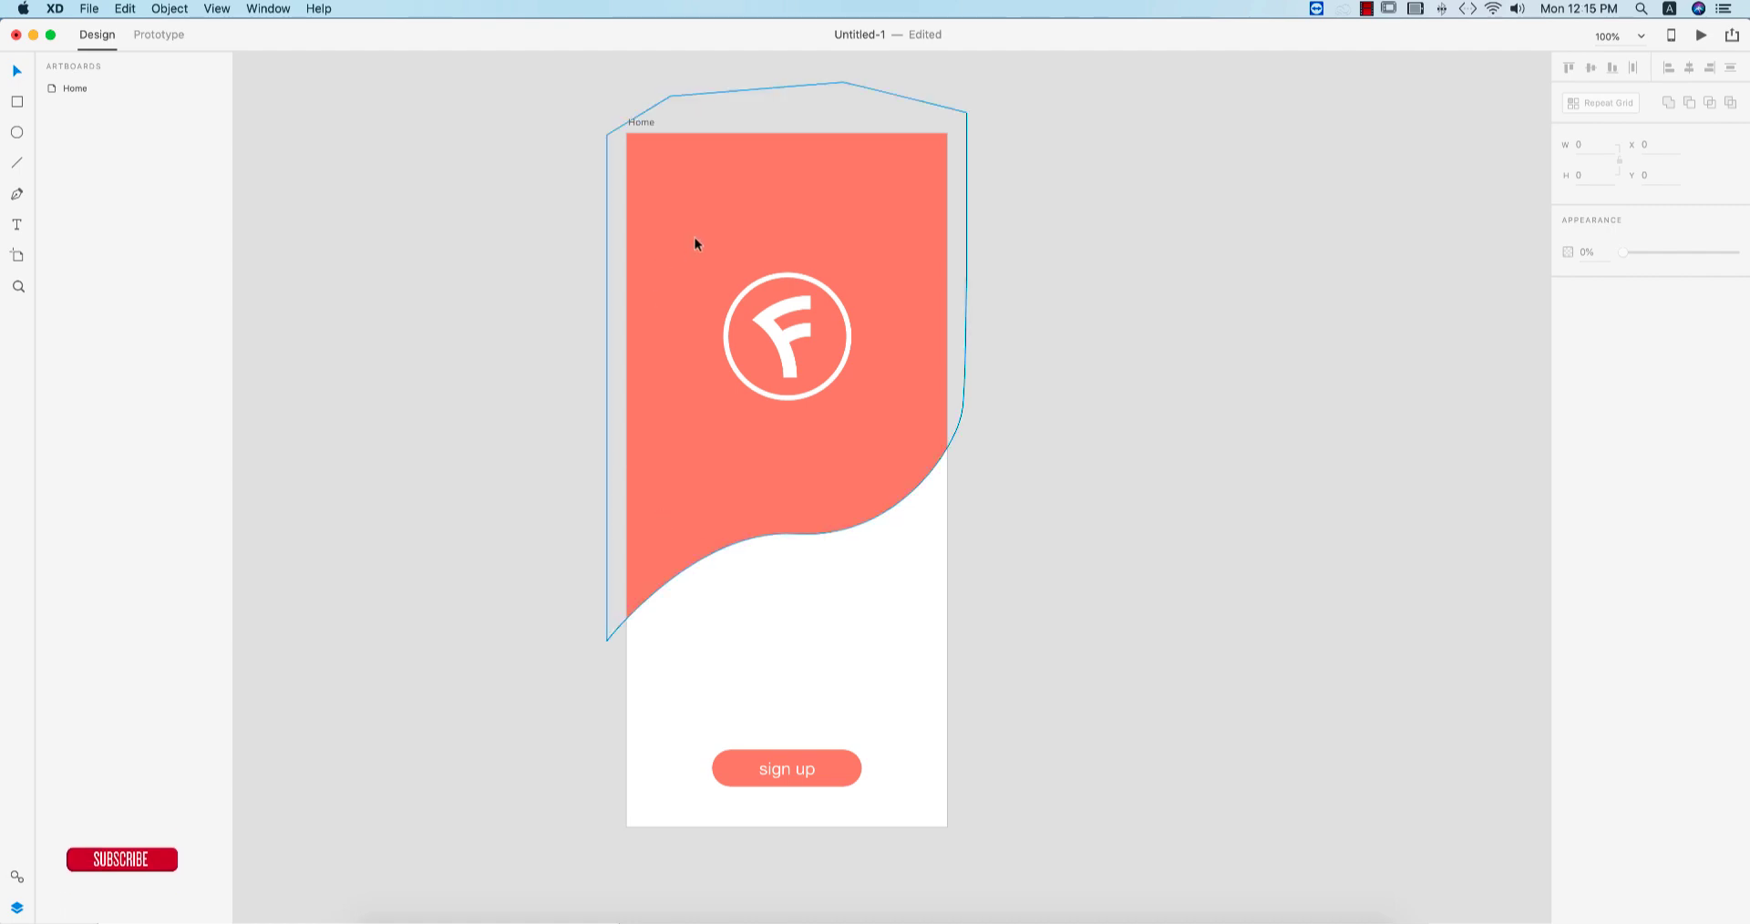
scroll(811, 104, up, 5)
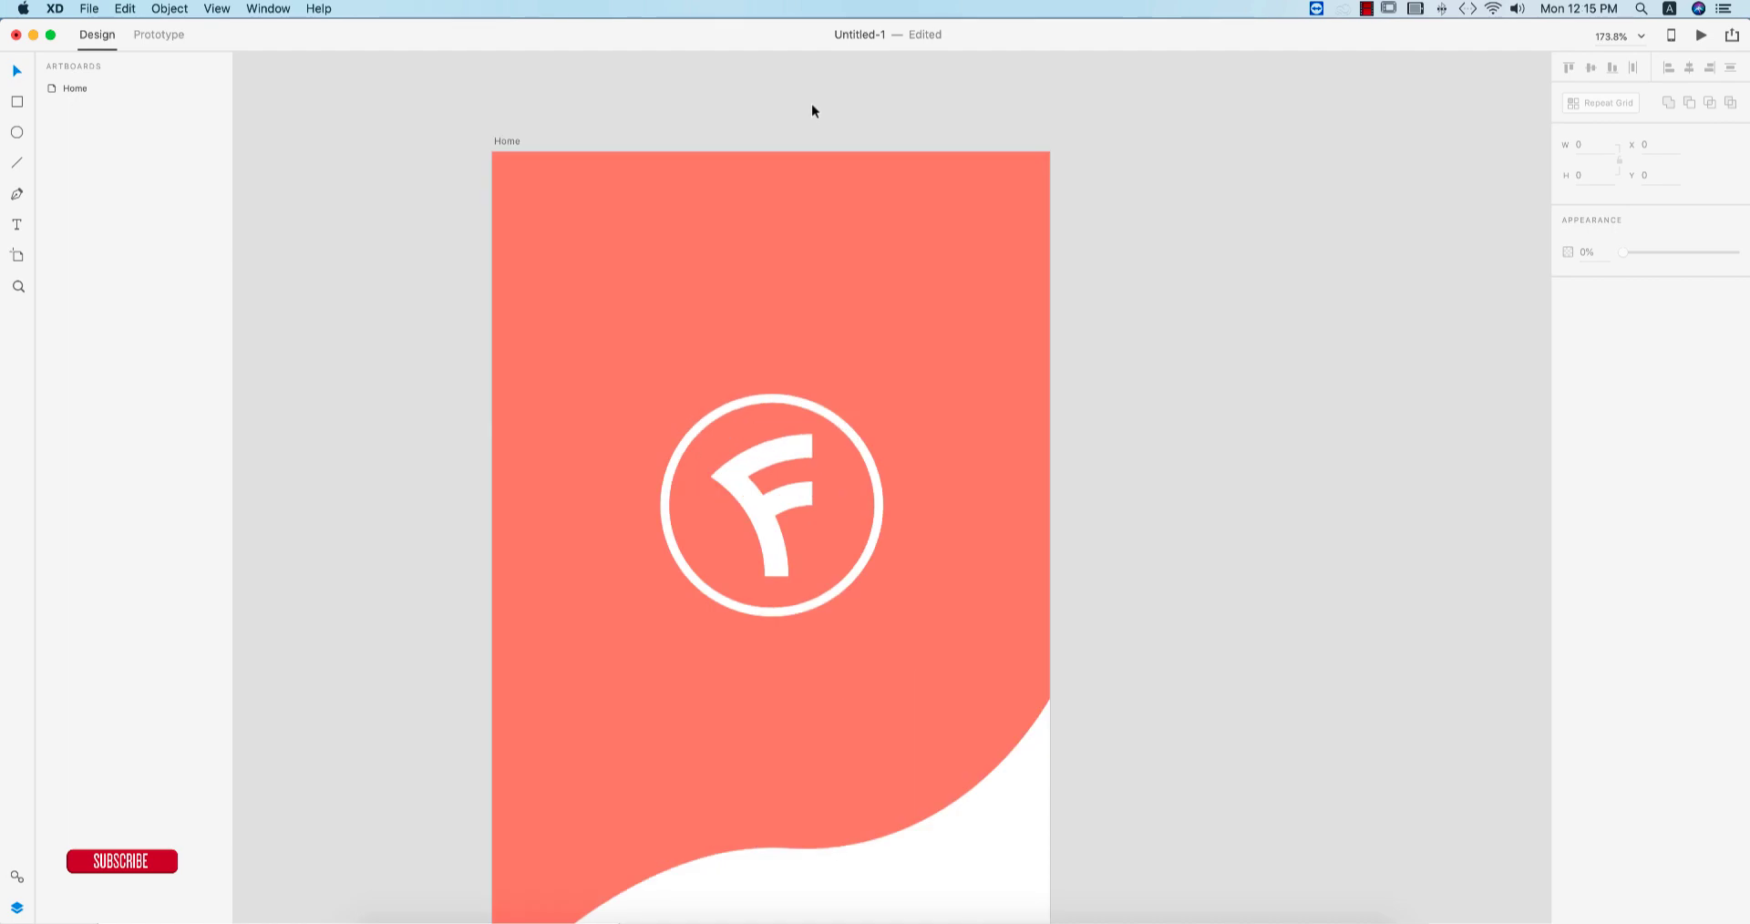
scroll(811, 111, up, 4)
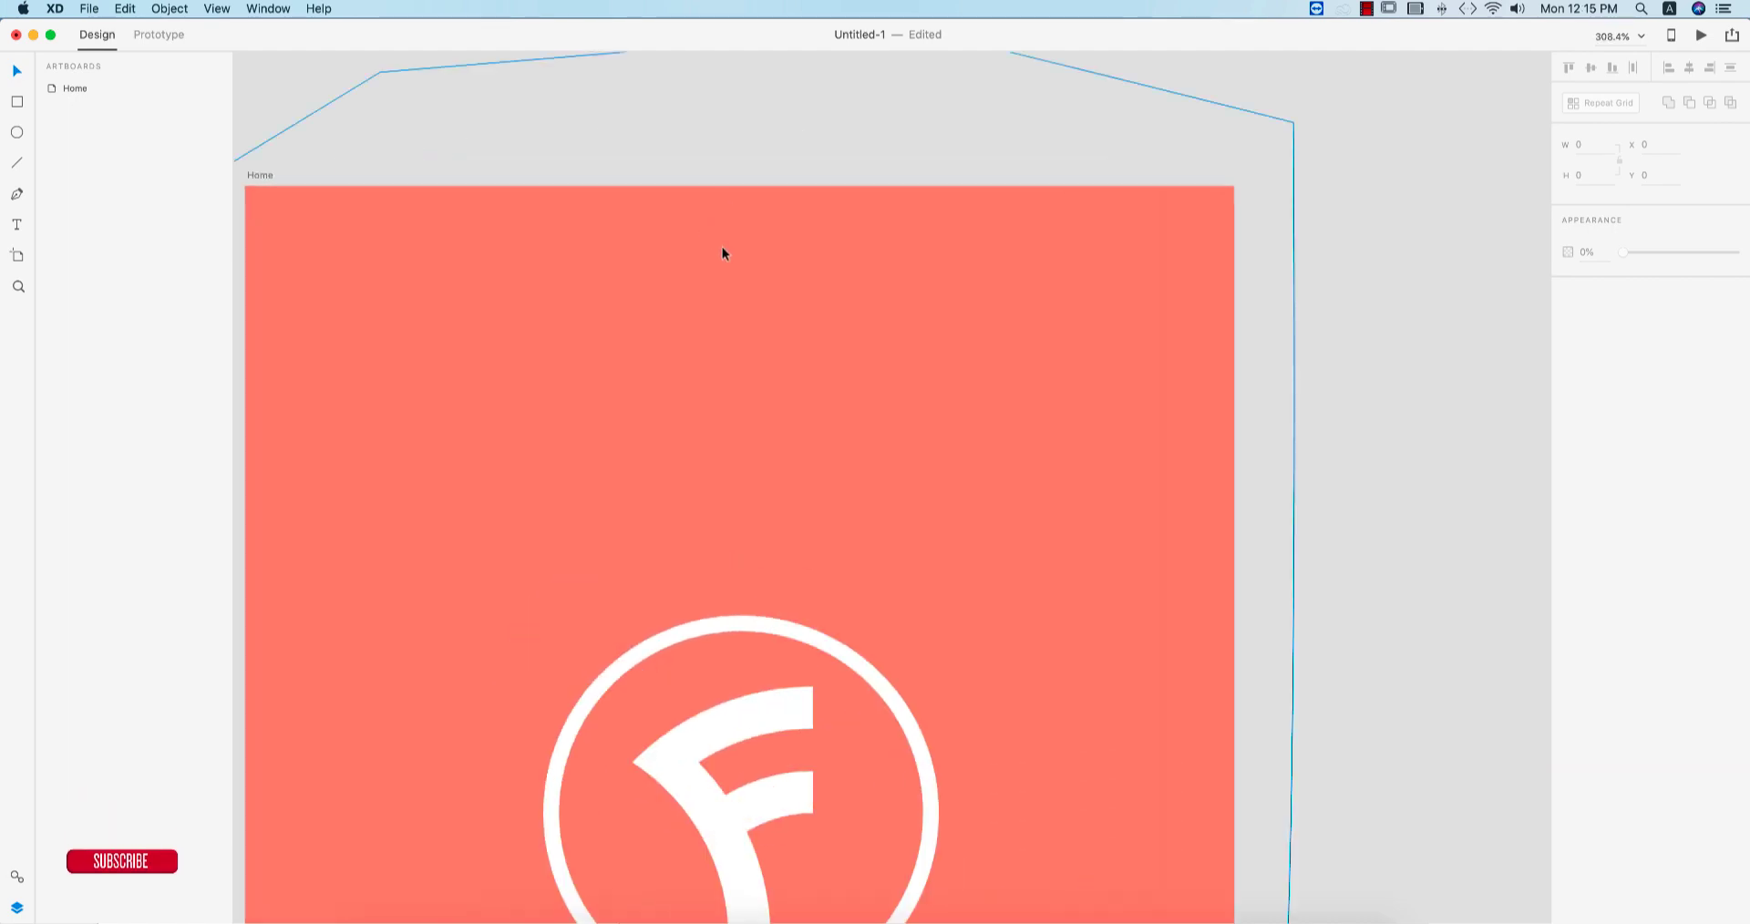
drag(689, 352, 836, 318)
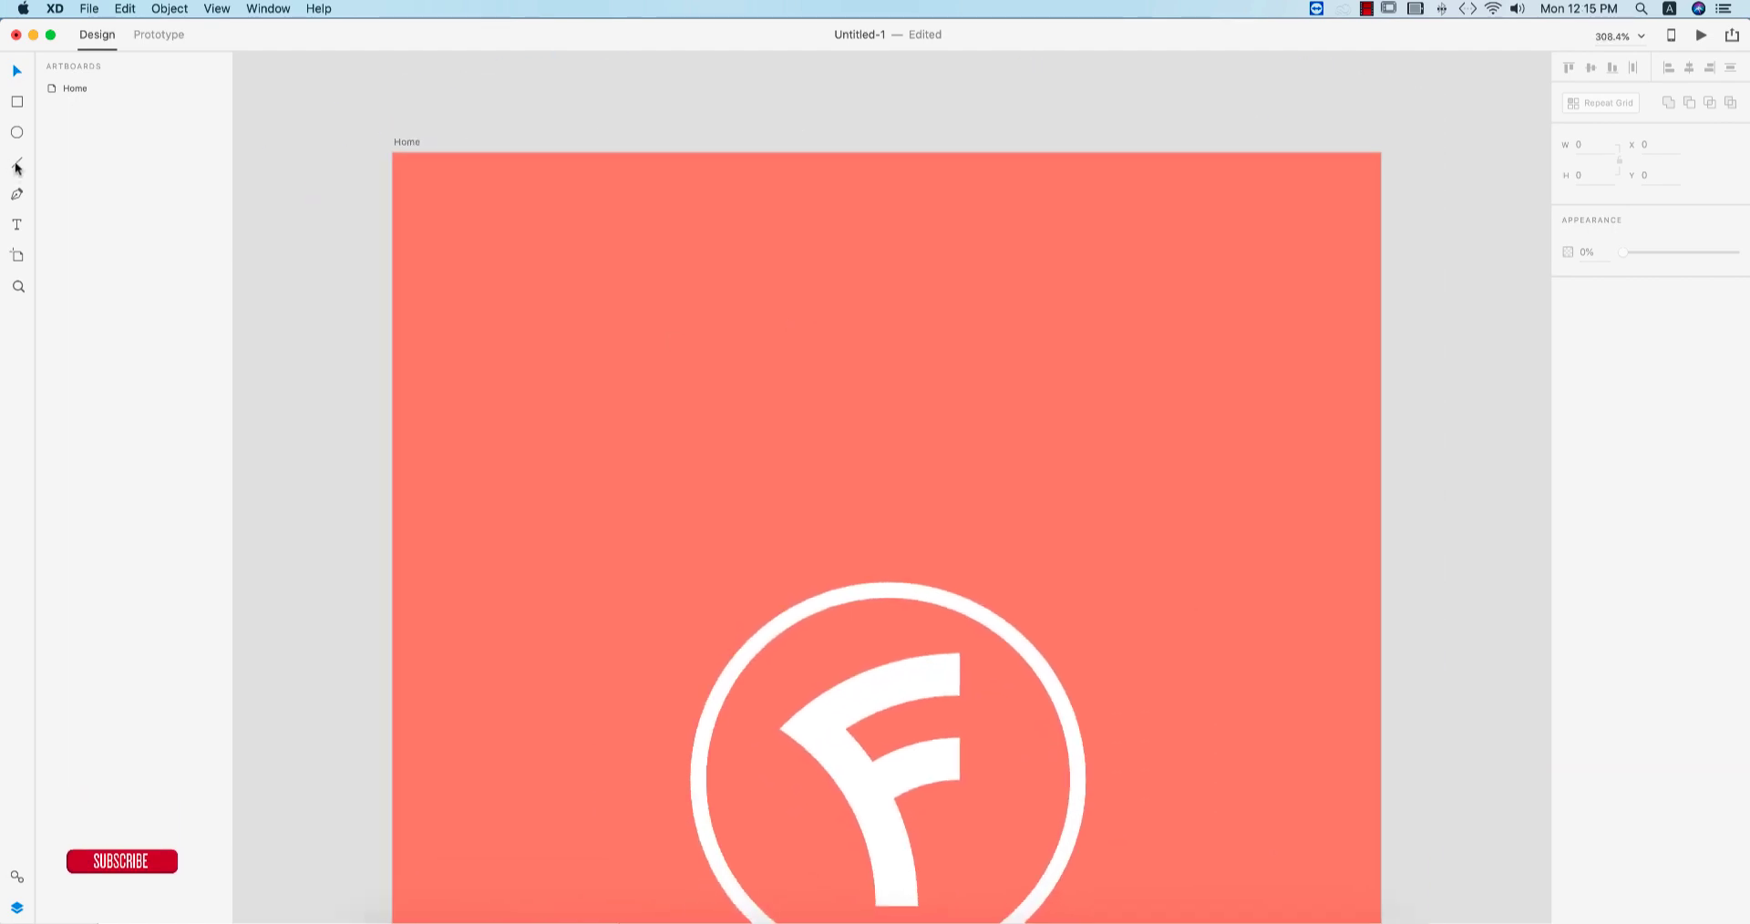
- Draw a short horizontal line at the top-left with stroke colour #FFFFFF
drag(445, 227, 509, 228)
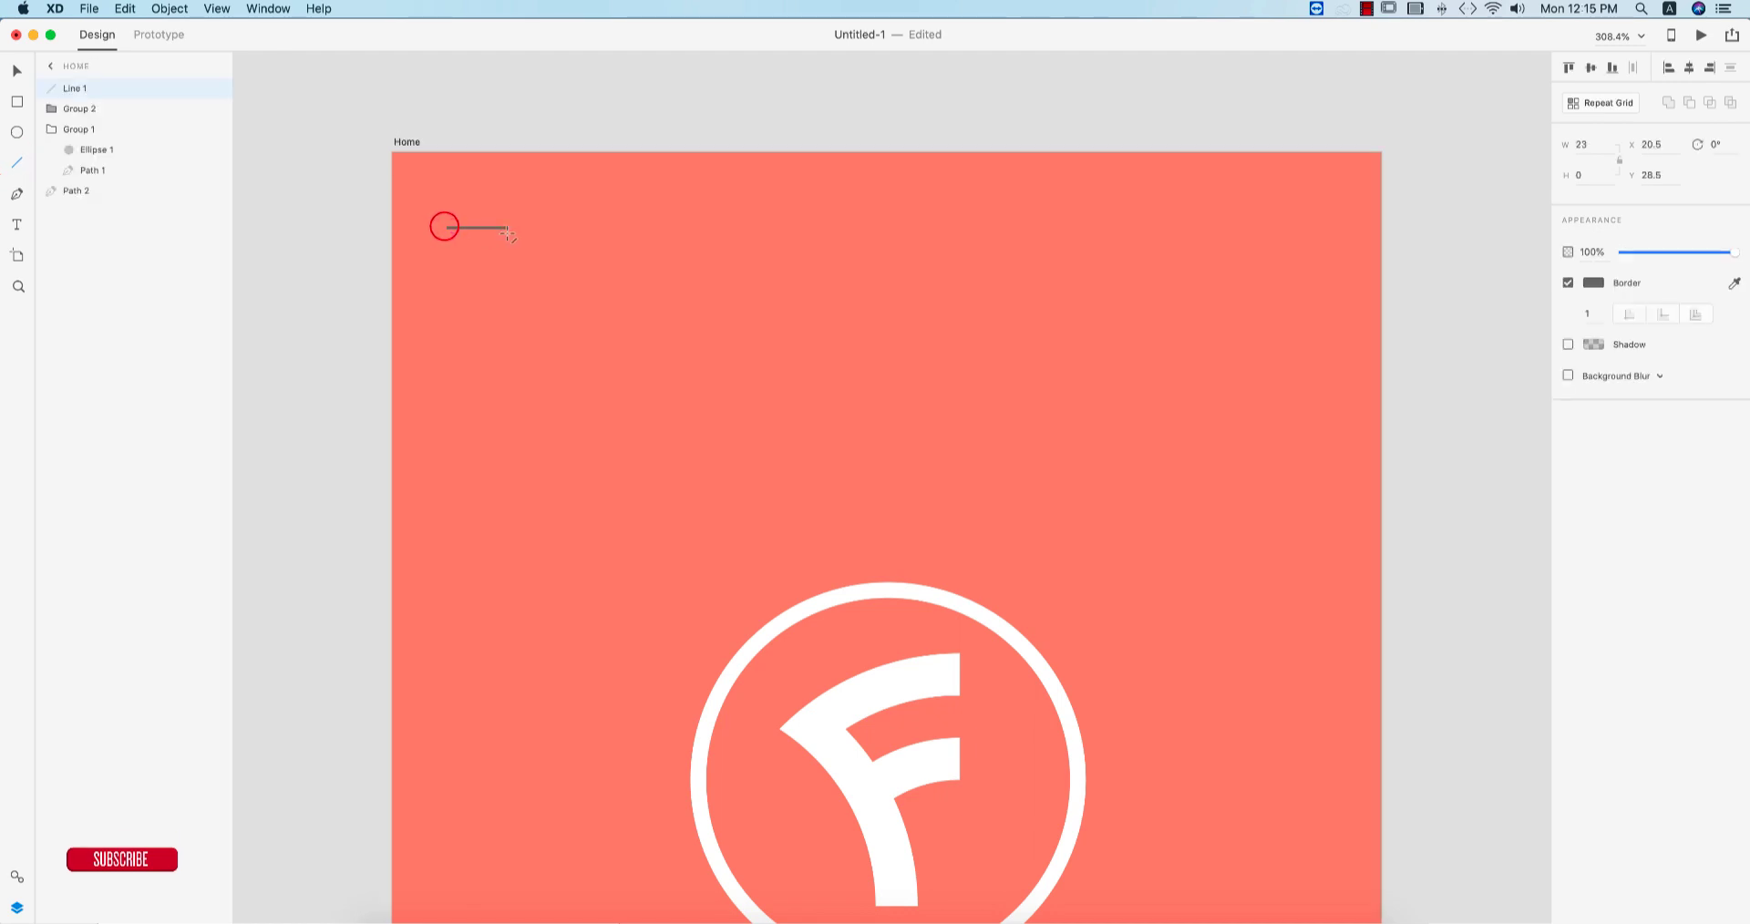
click(1590, 290)
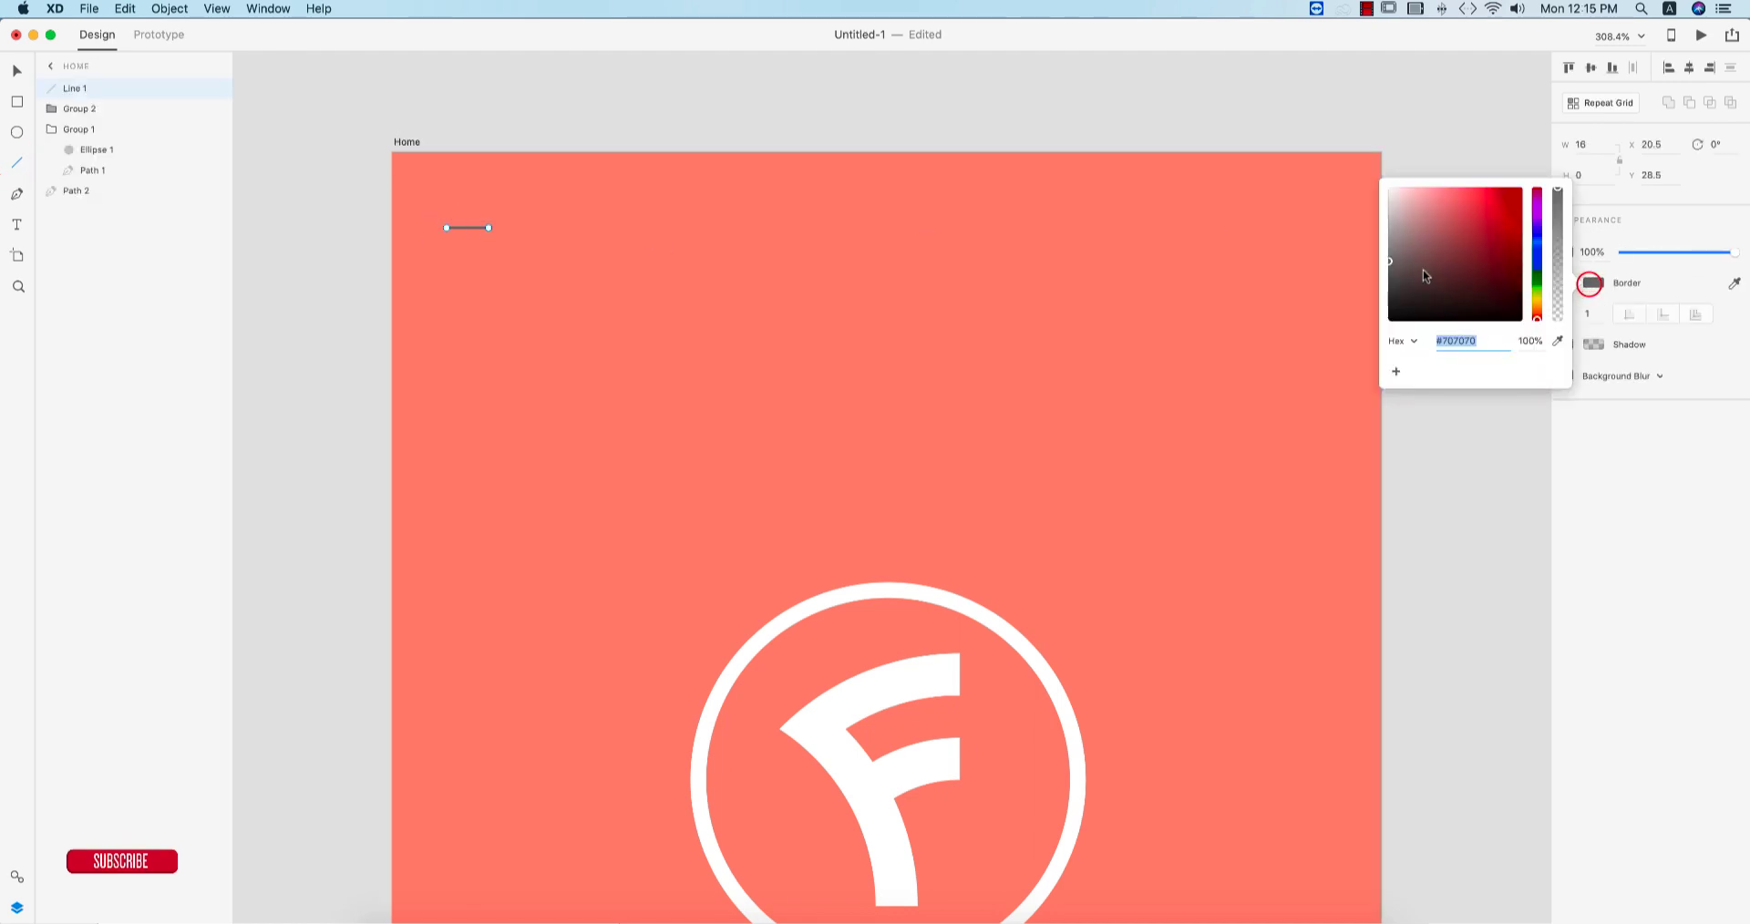
text(ffffff)
key(Return)
click(17, 72)
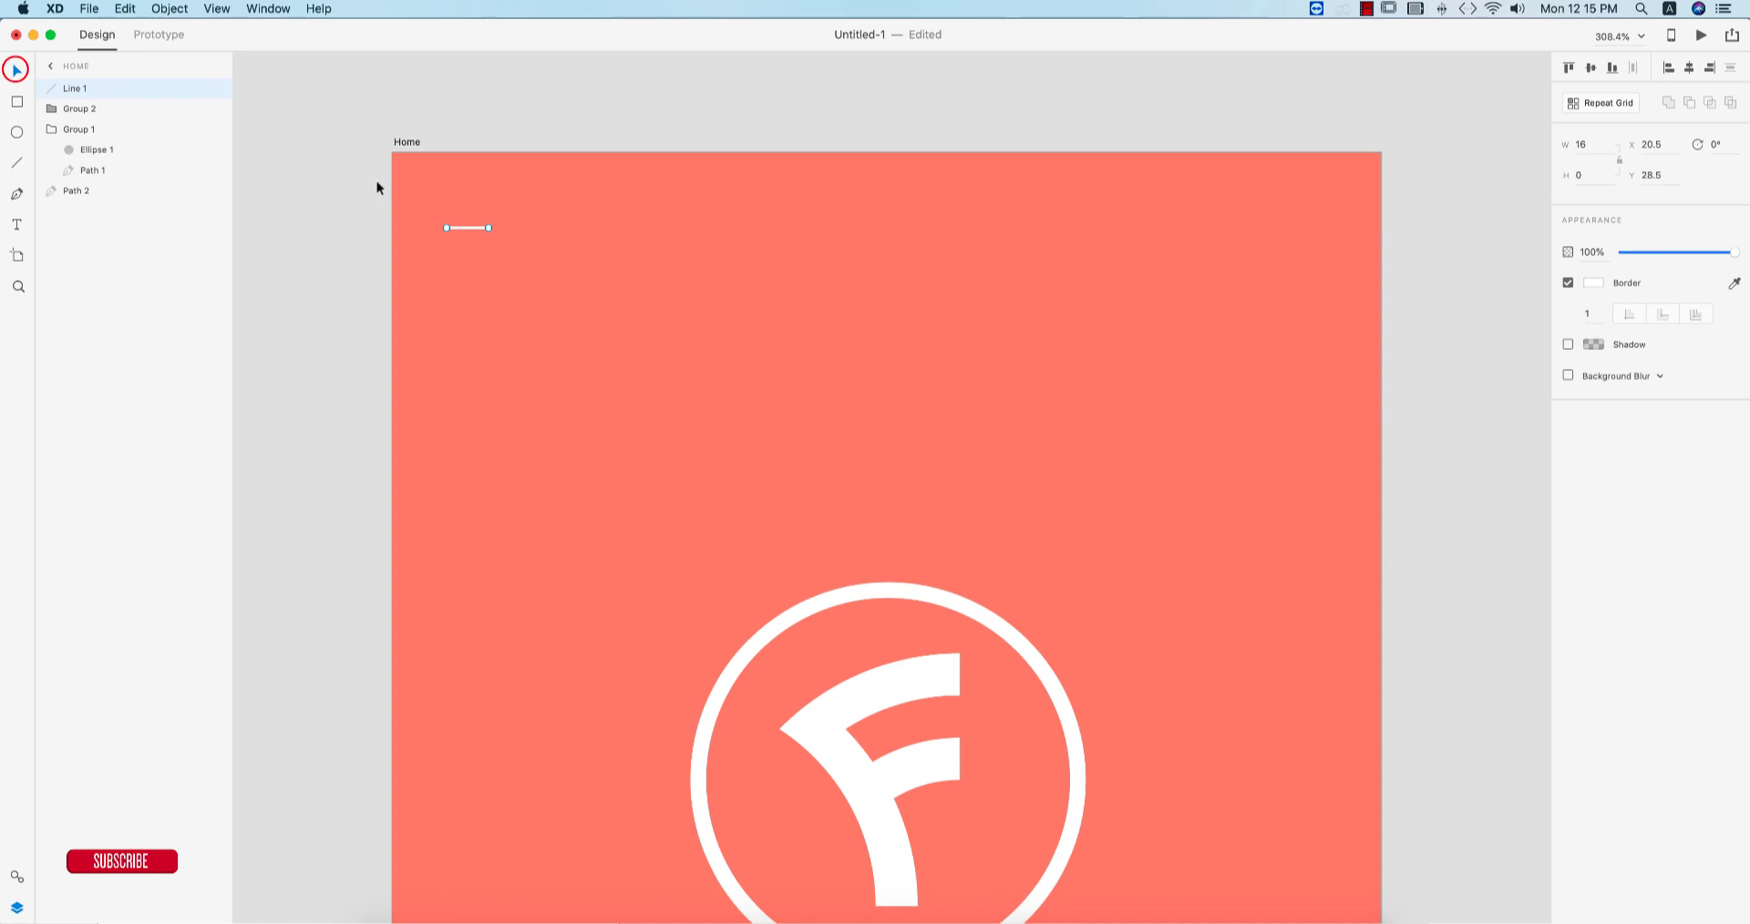
- Duplicate the white line below and shorten the middle line
scroll(418, 197, up, 5)
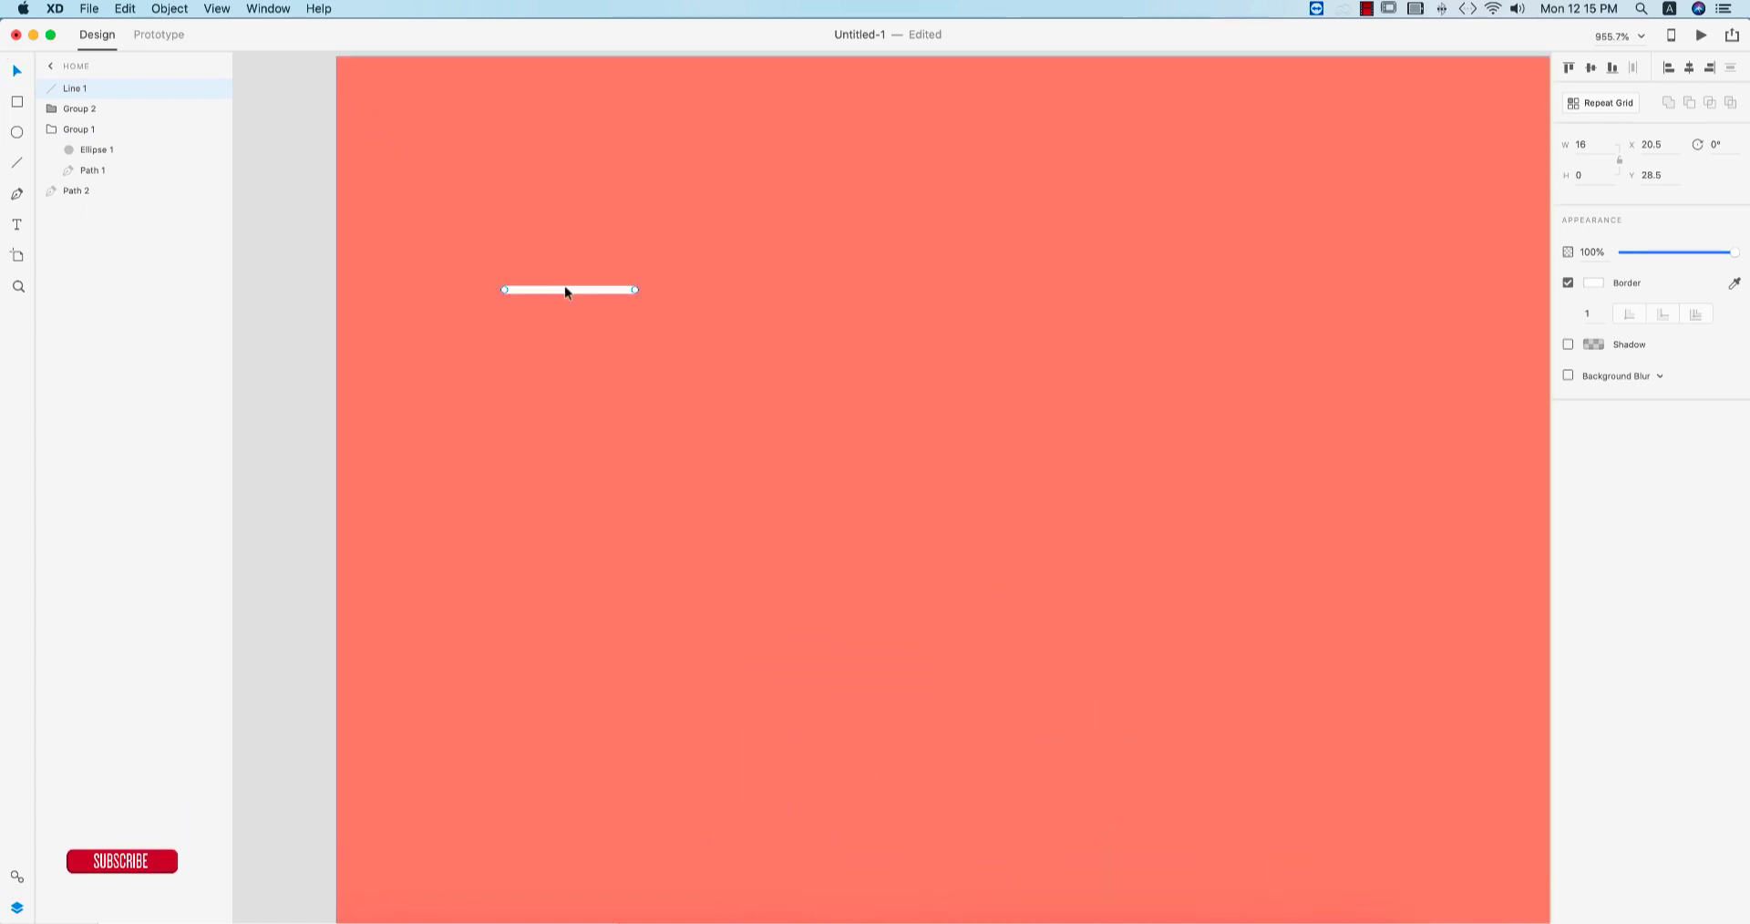
drag(565, 290, 577, 358)
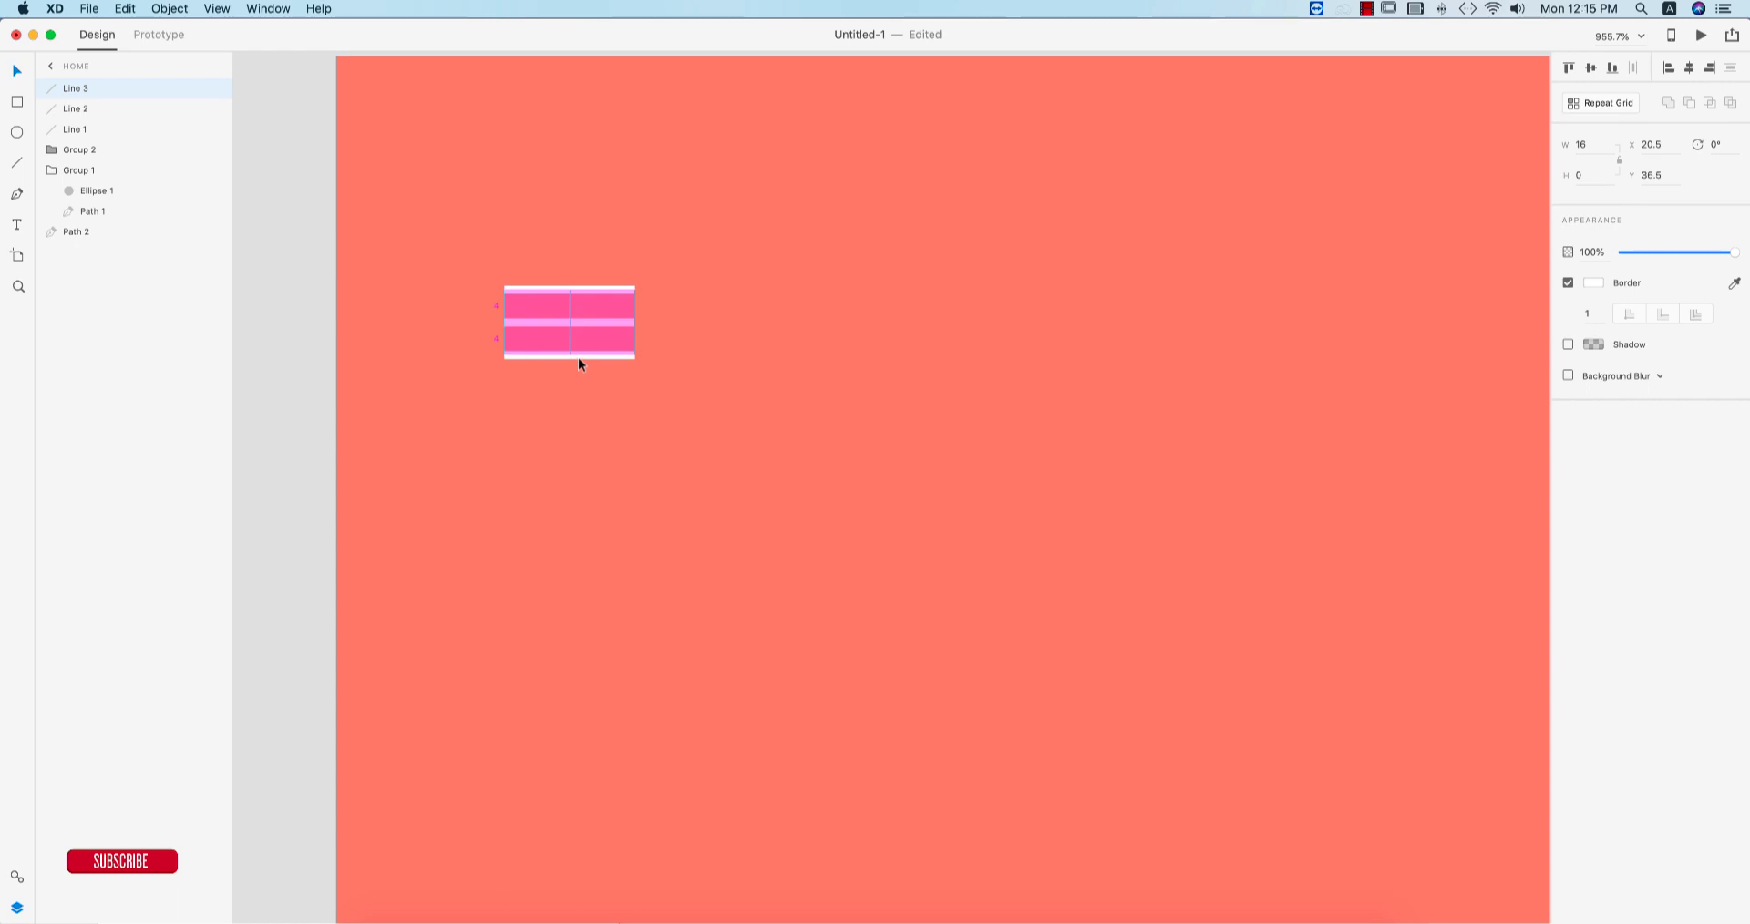
click(633, 323)
drag(615, 324, 597, 326)
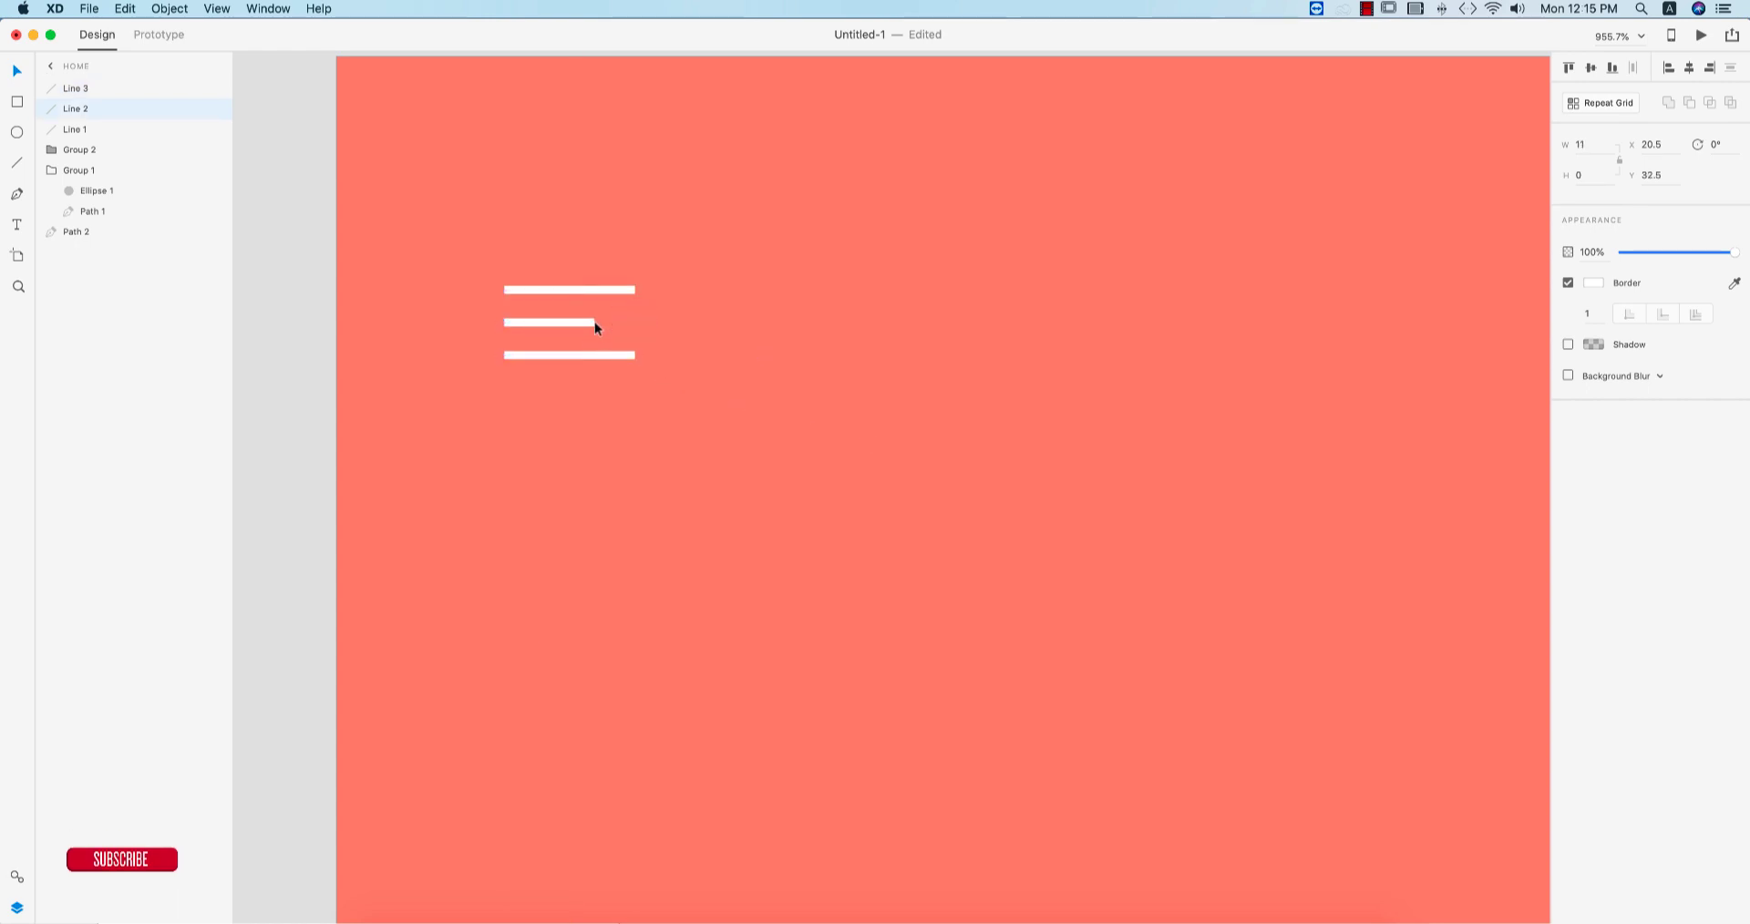
- Group the three lines into a menu icon, align it left and nudge it right
click(254, 241)
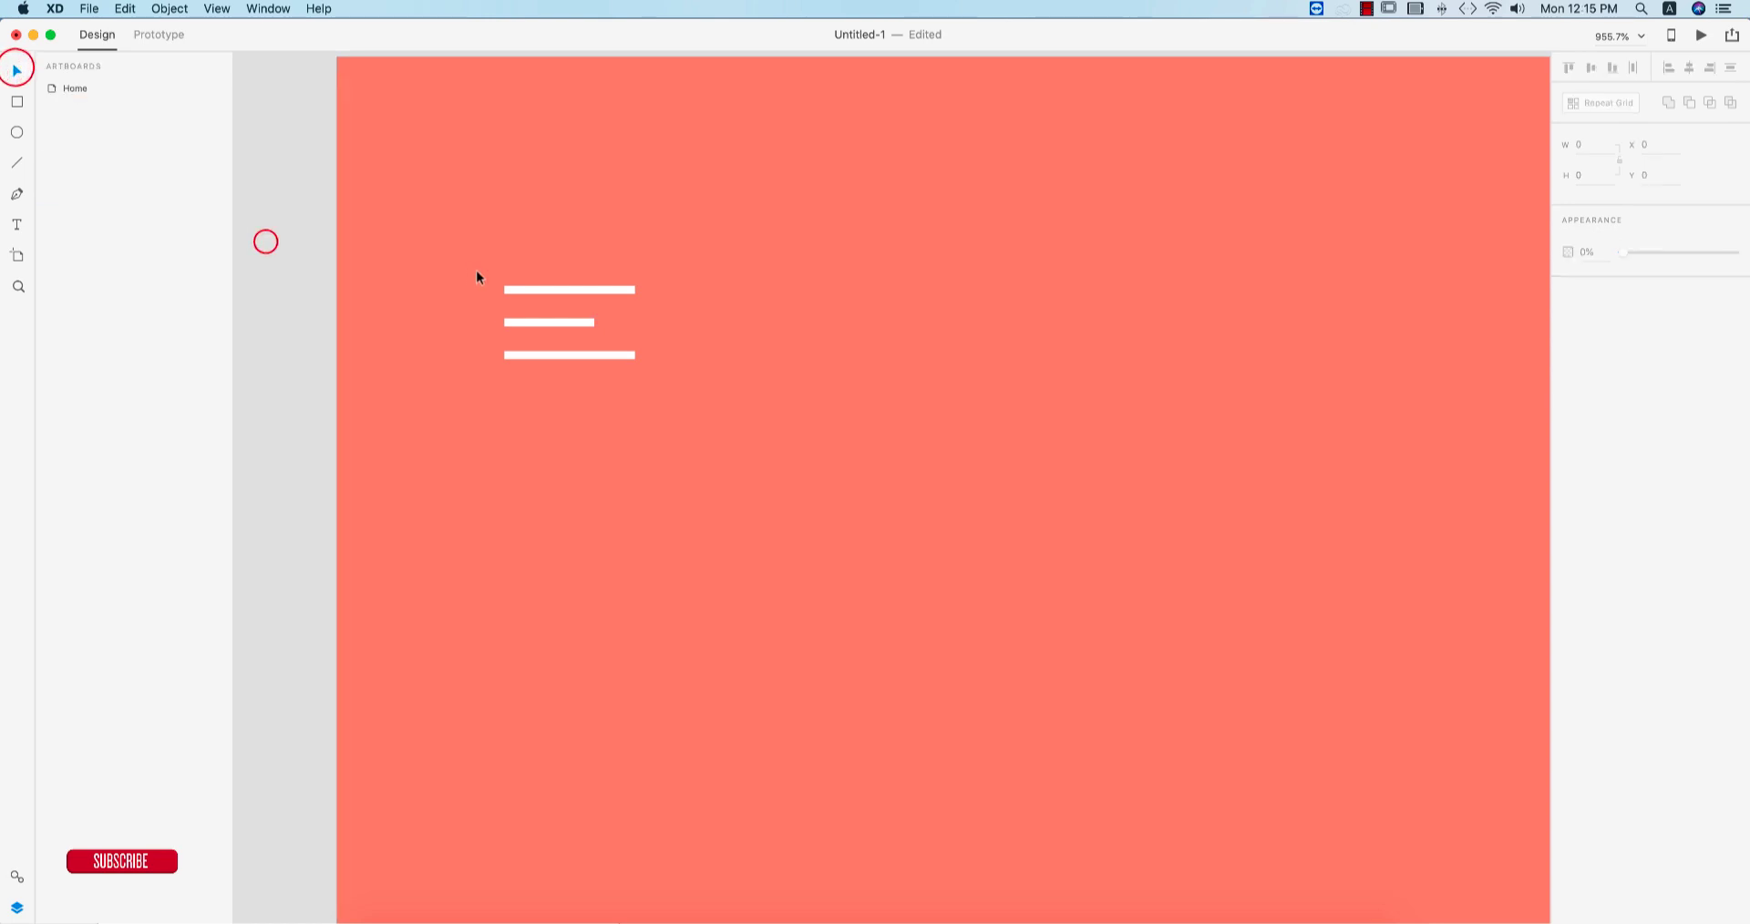
click(533, 289)
shift+click(538, 323)
shift+click(546, 355)
key(super+g)
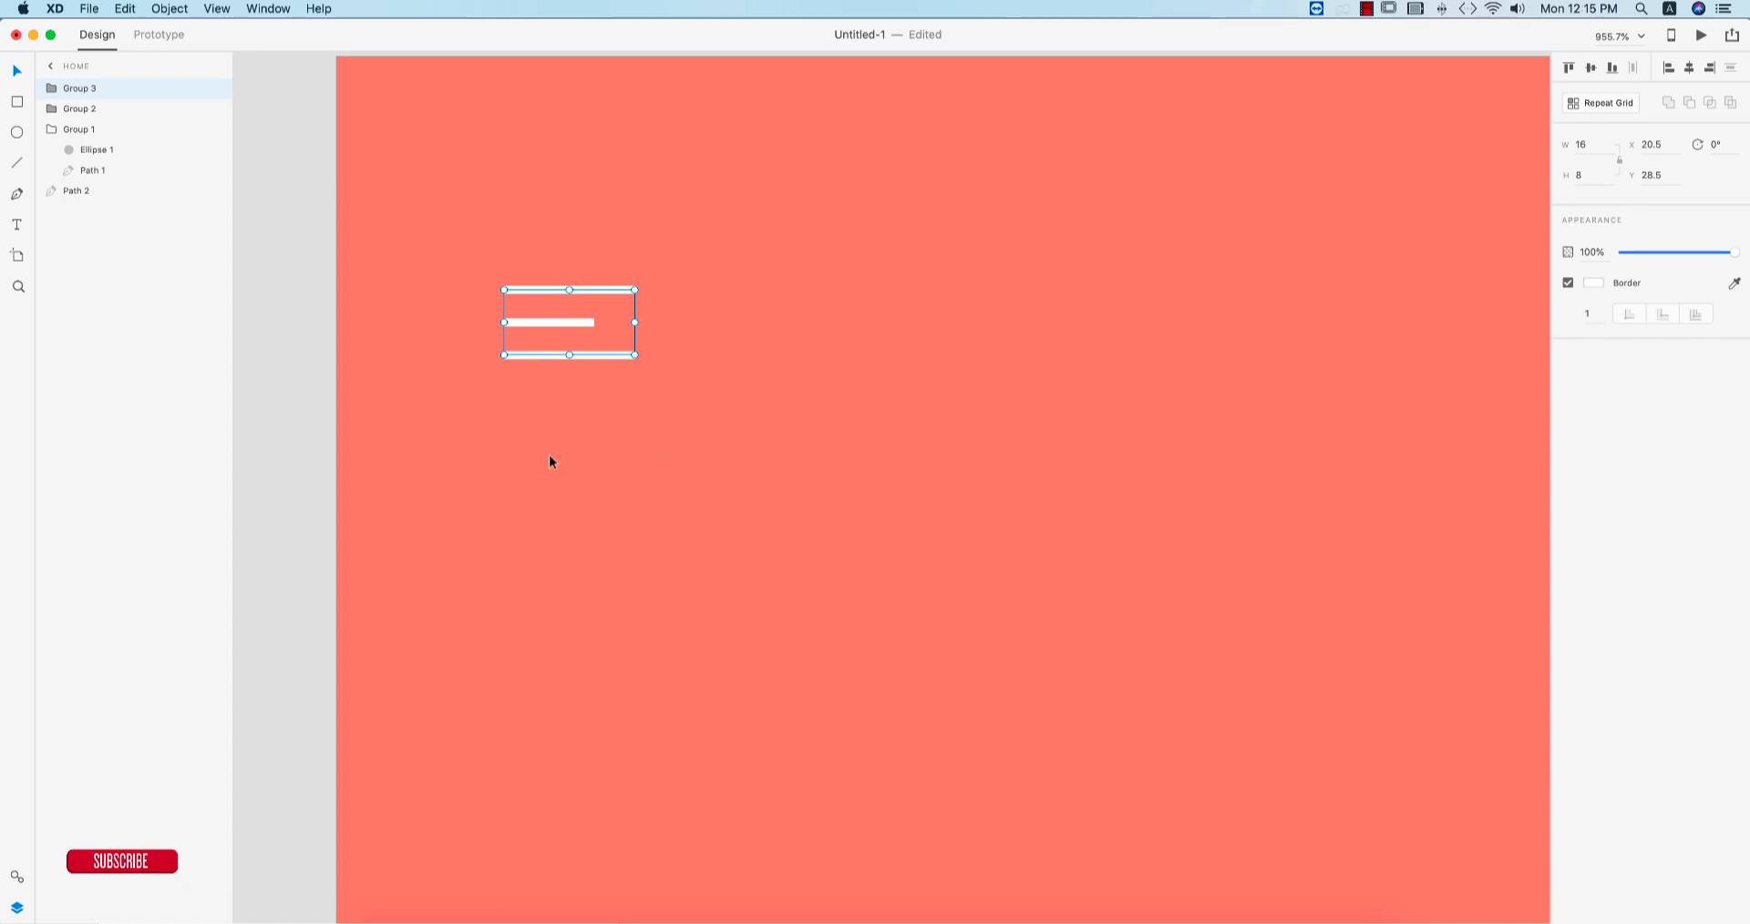
click(1667, 67)
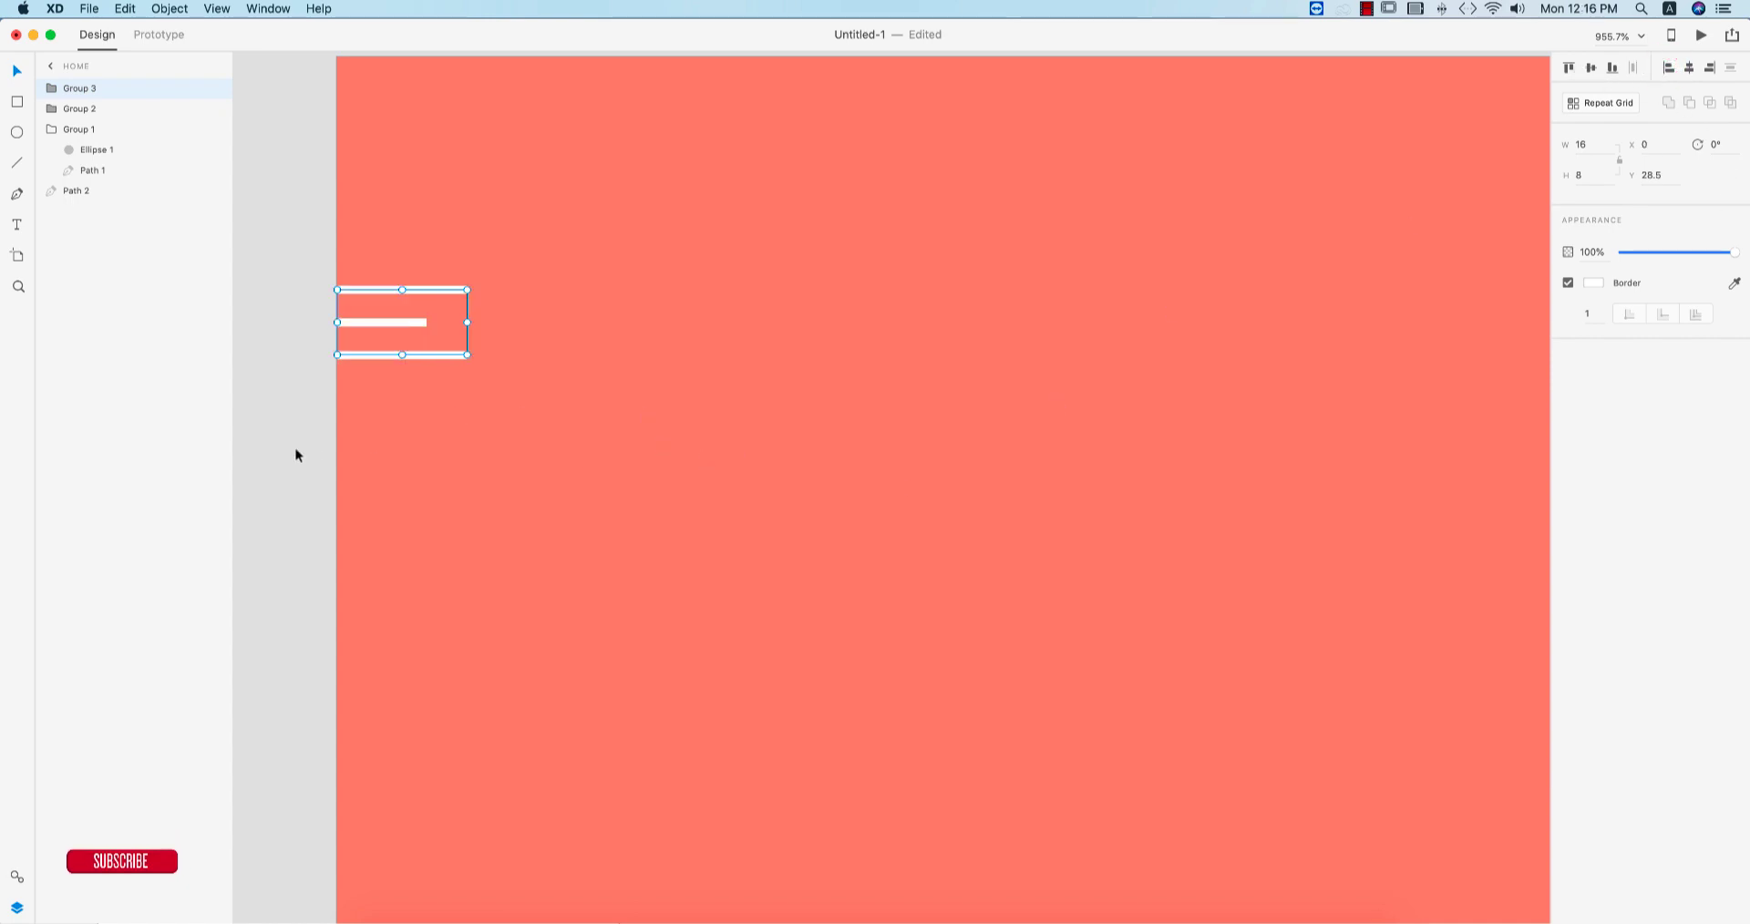
key(shift+Right)
key(shift+Right)
key(shift+Right)
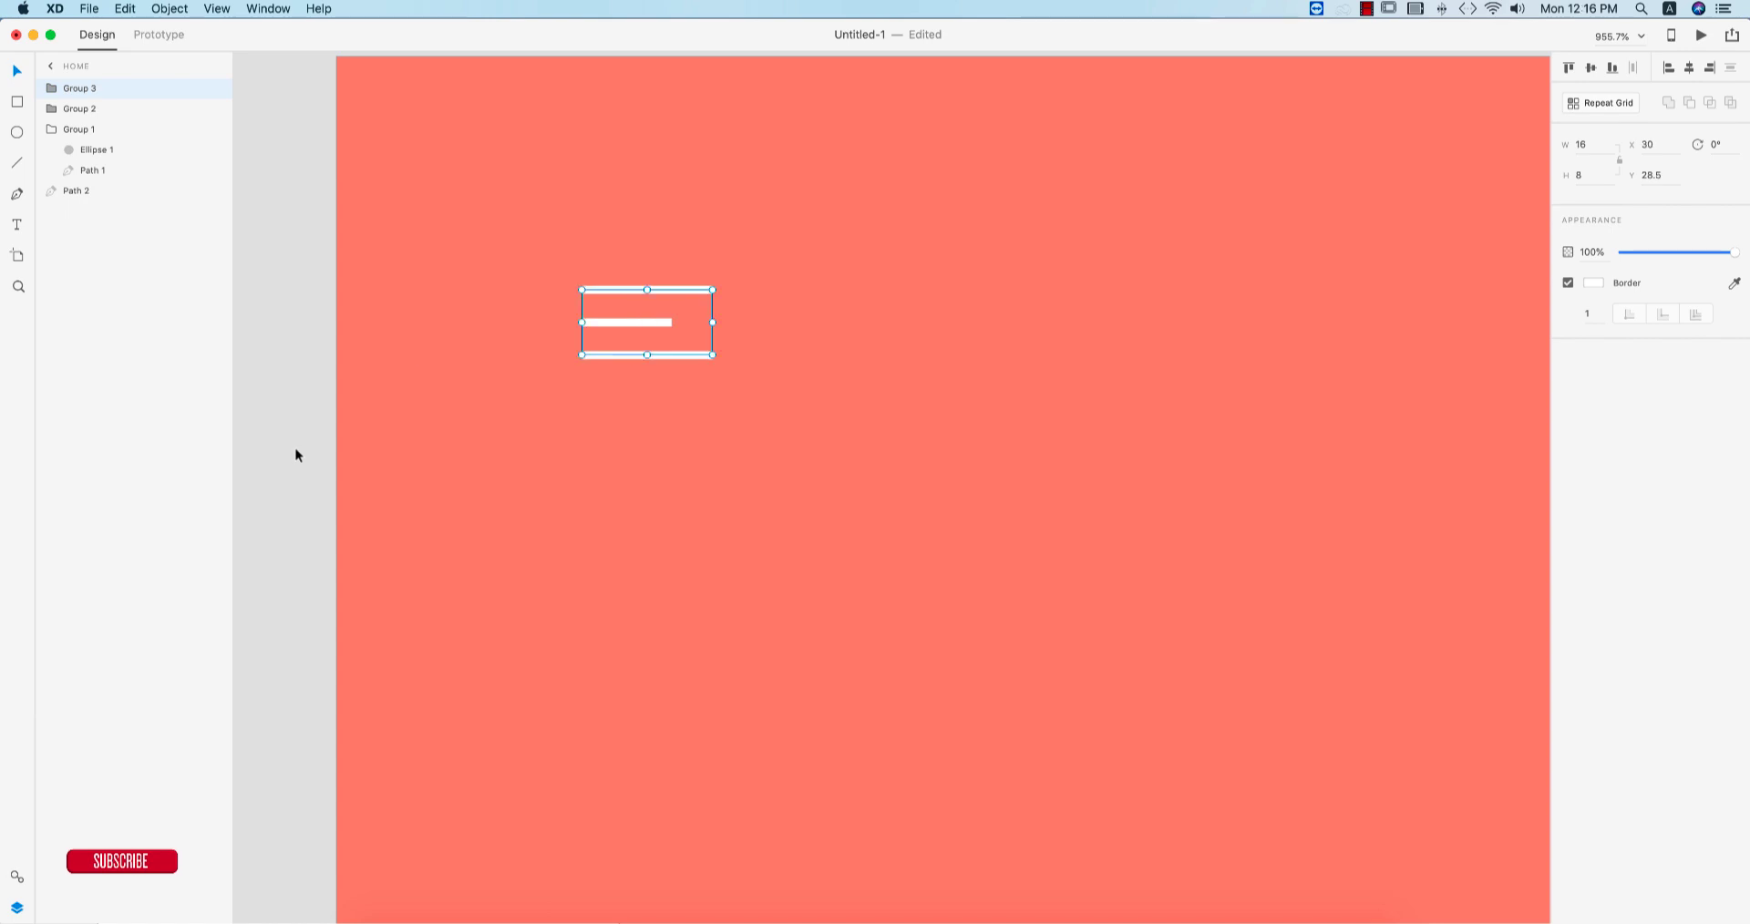
click(938, 427)
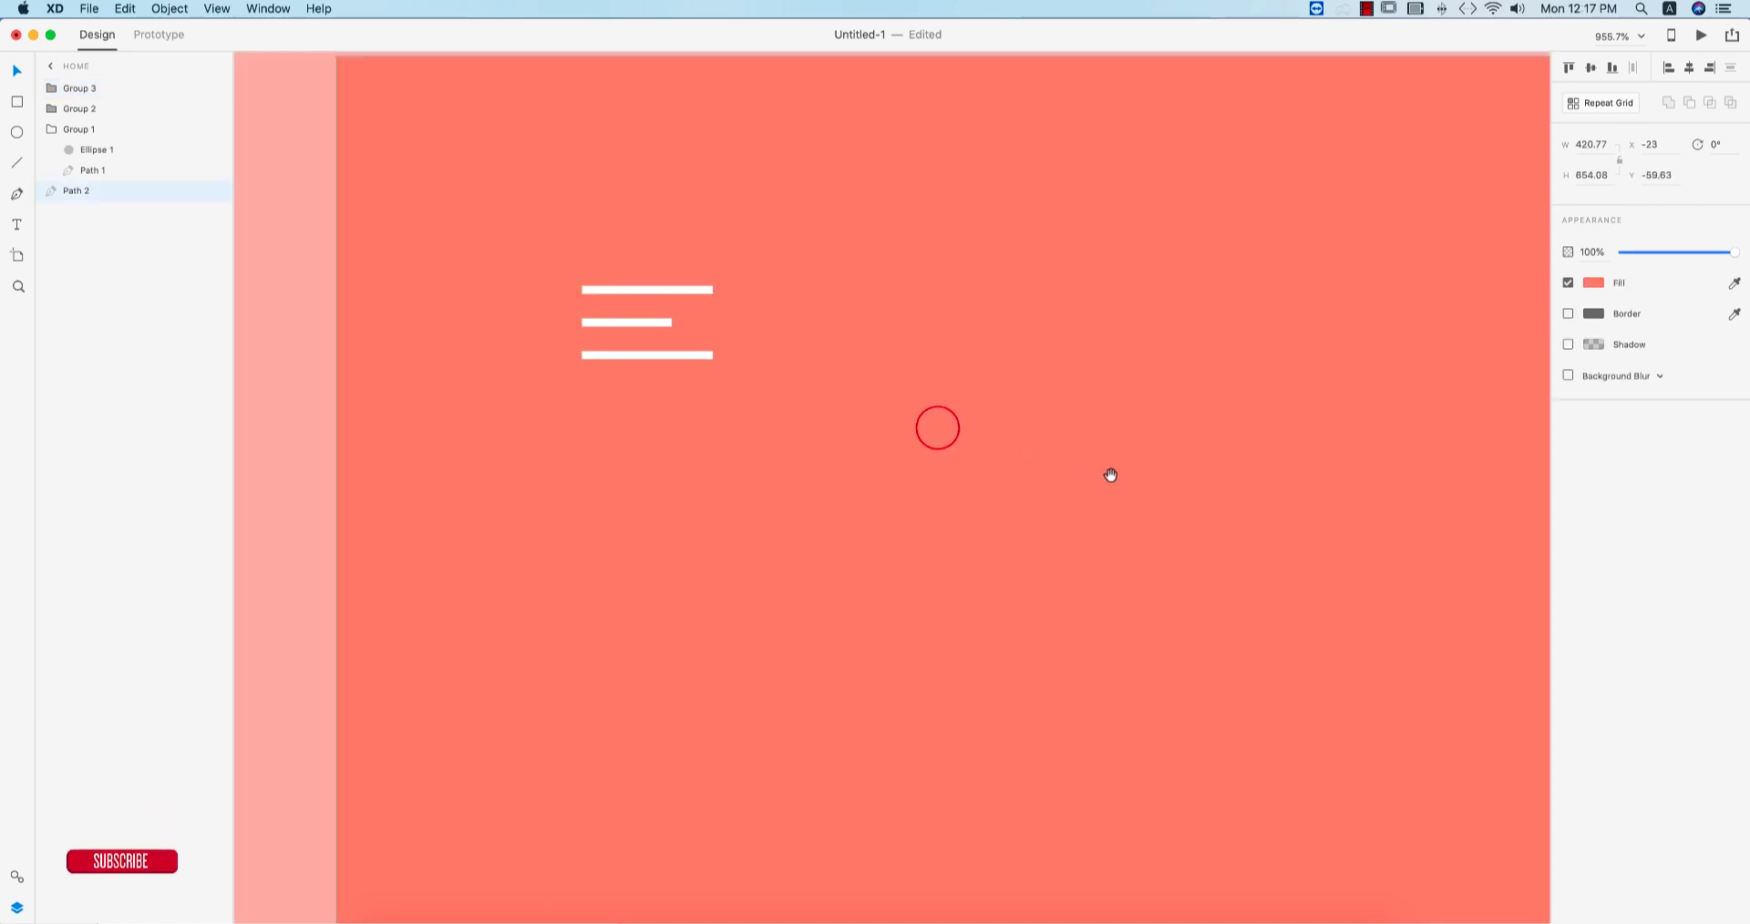
drag(1111, 475, 660, 518)
scroll(823, 534, up, 5)
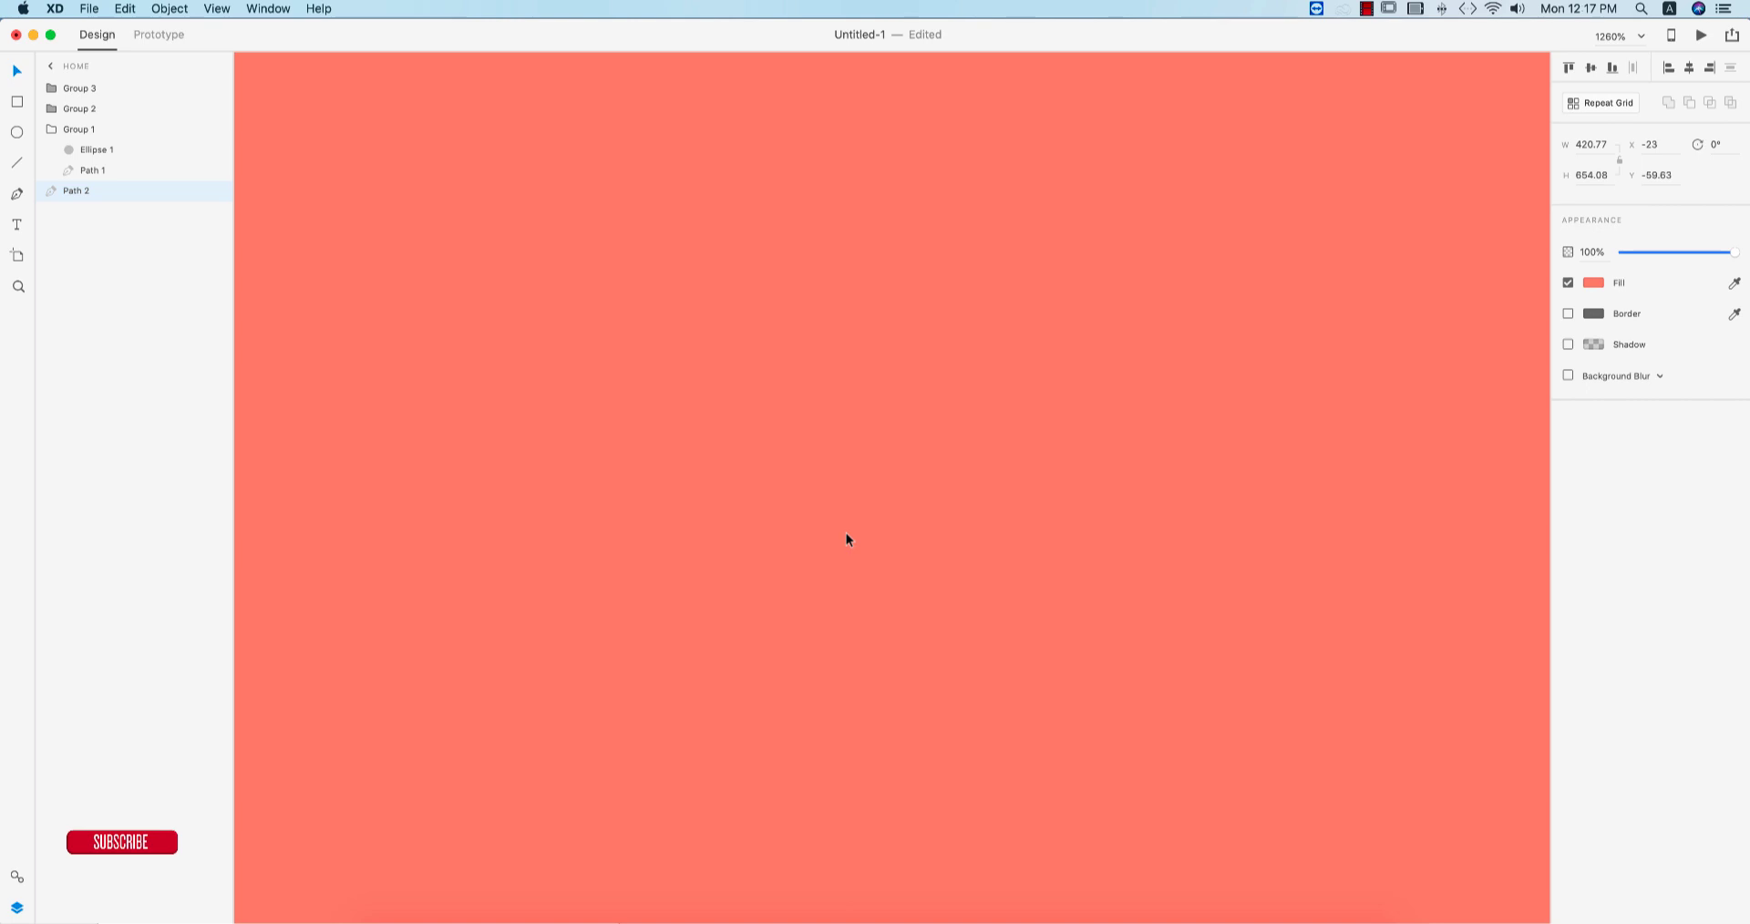
scroll(871, 545, down, 3)
key(super+0)
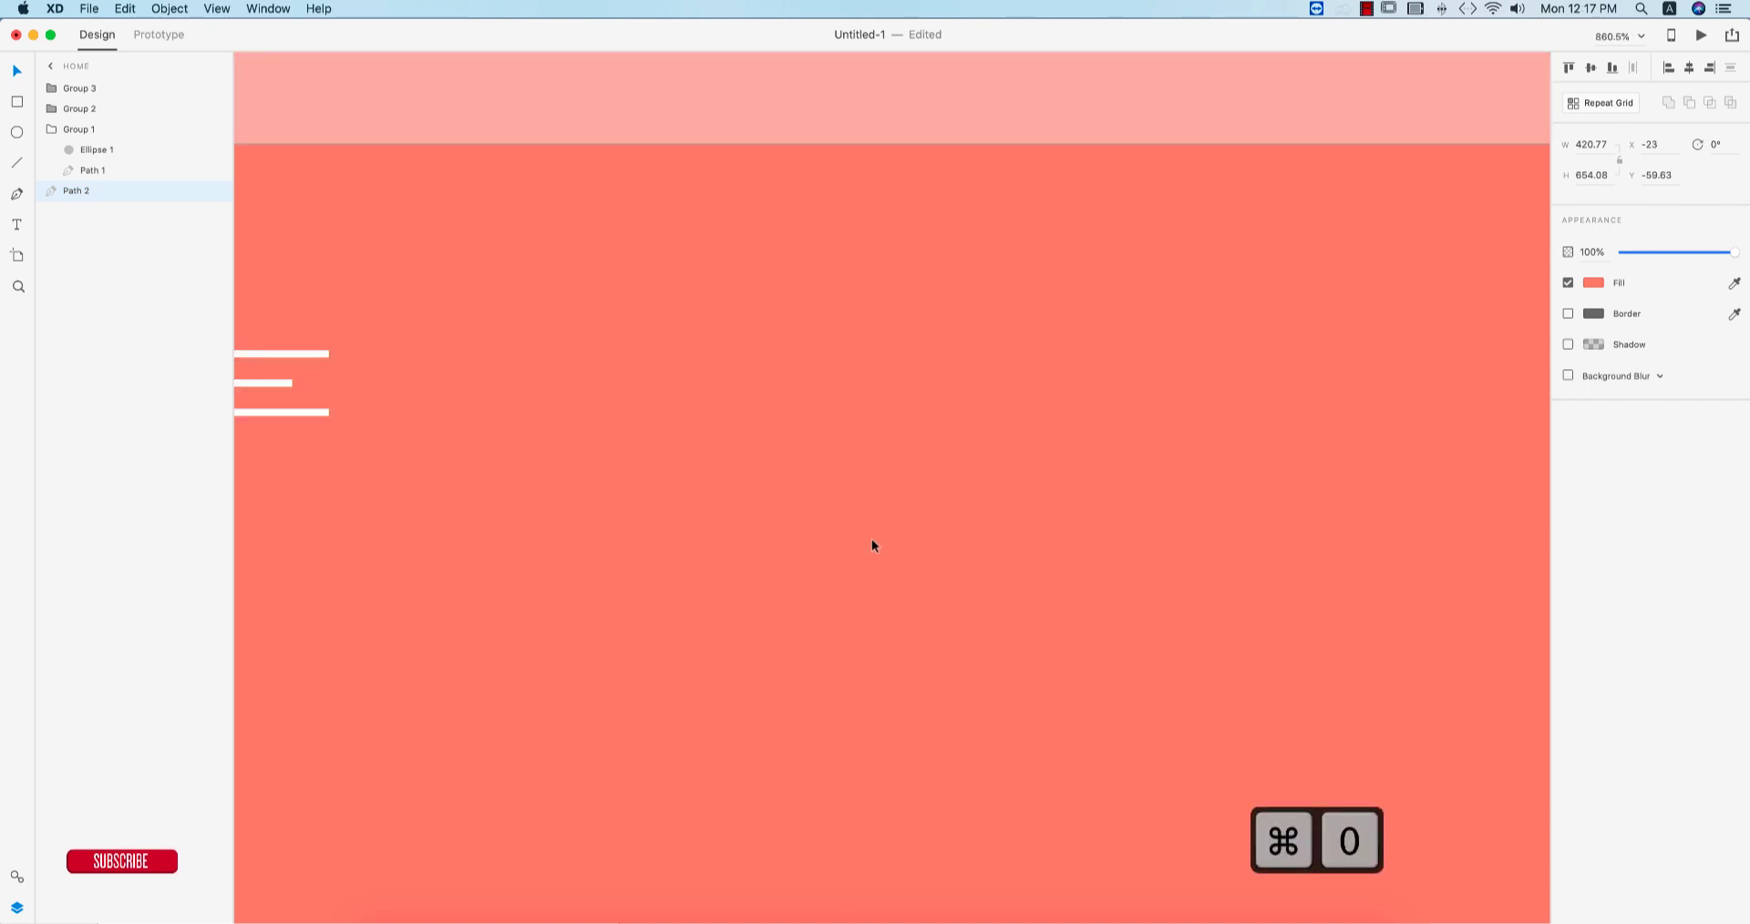
click(1233, 431)
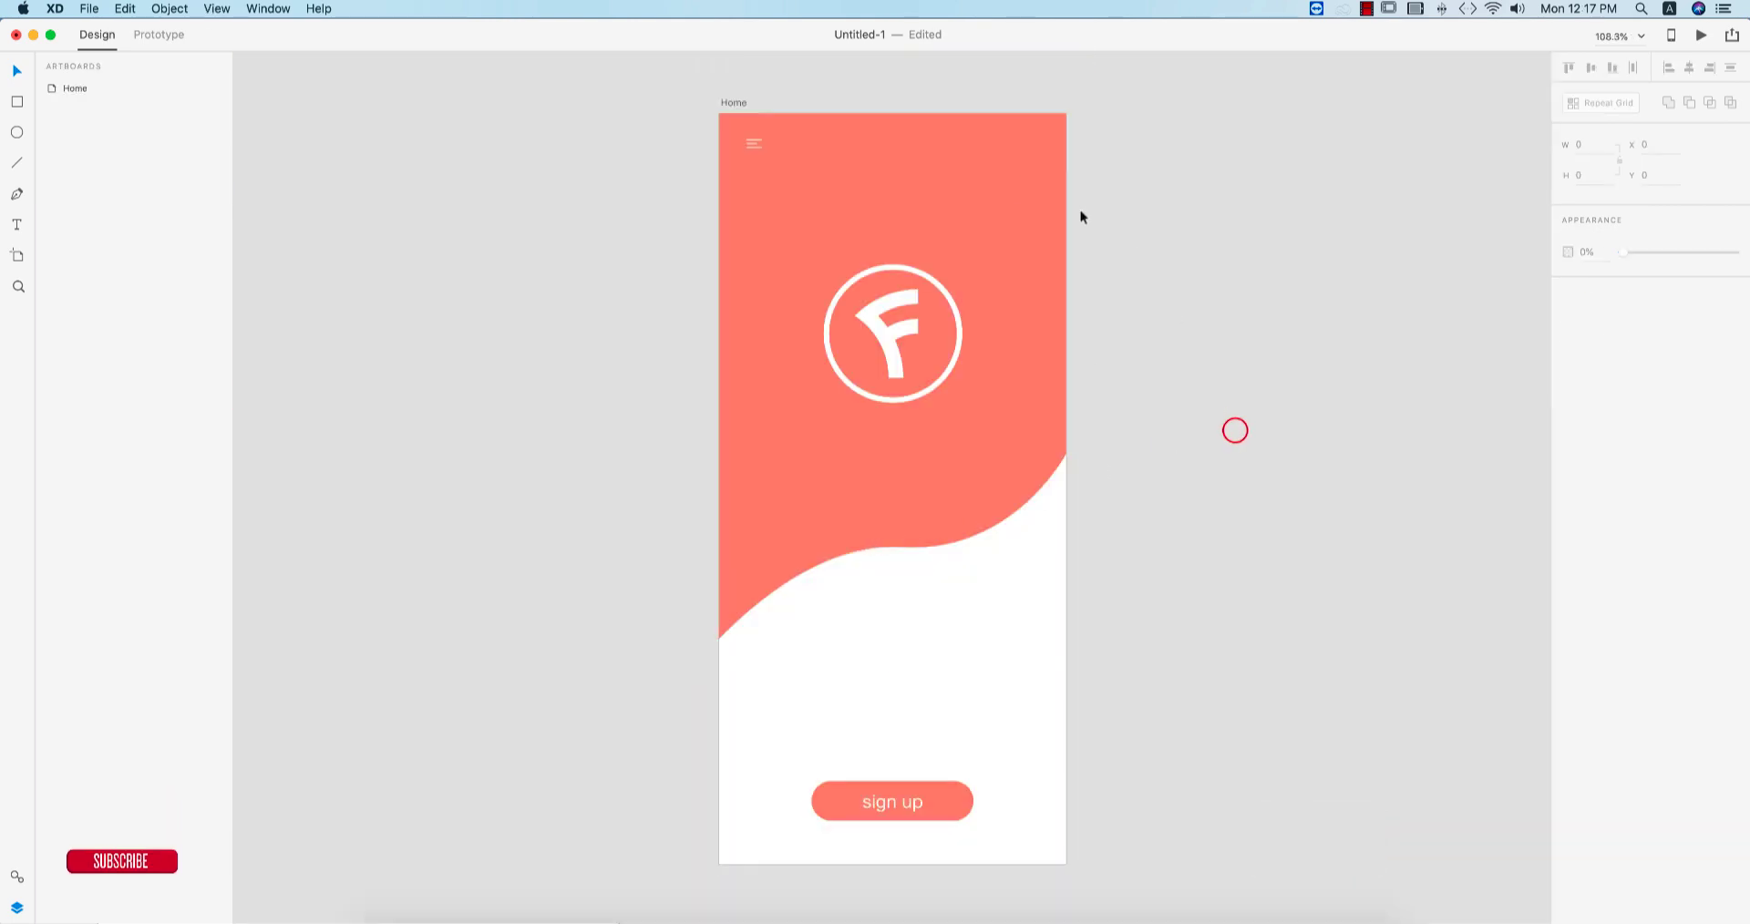
- Draw a small circle near the top-right with no fill and a white outline
click(17, 134)
scroll(1087, 145, up, 10)
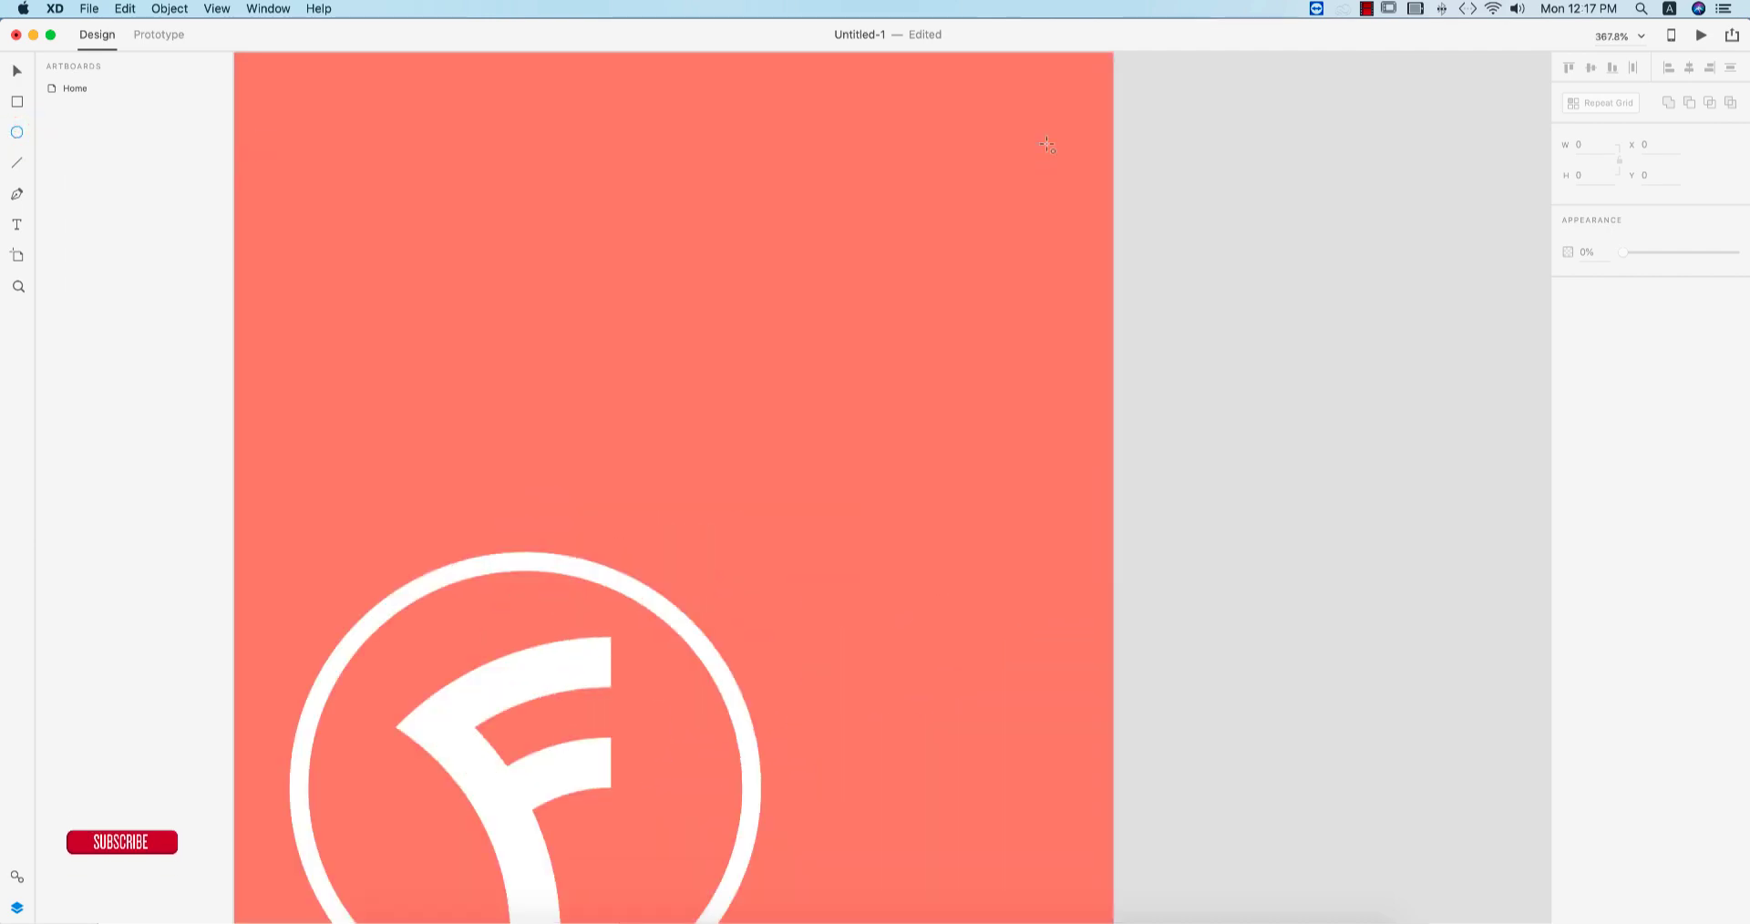
click(1003, 131)
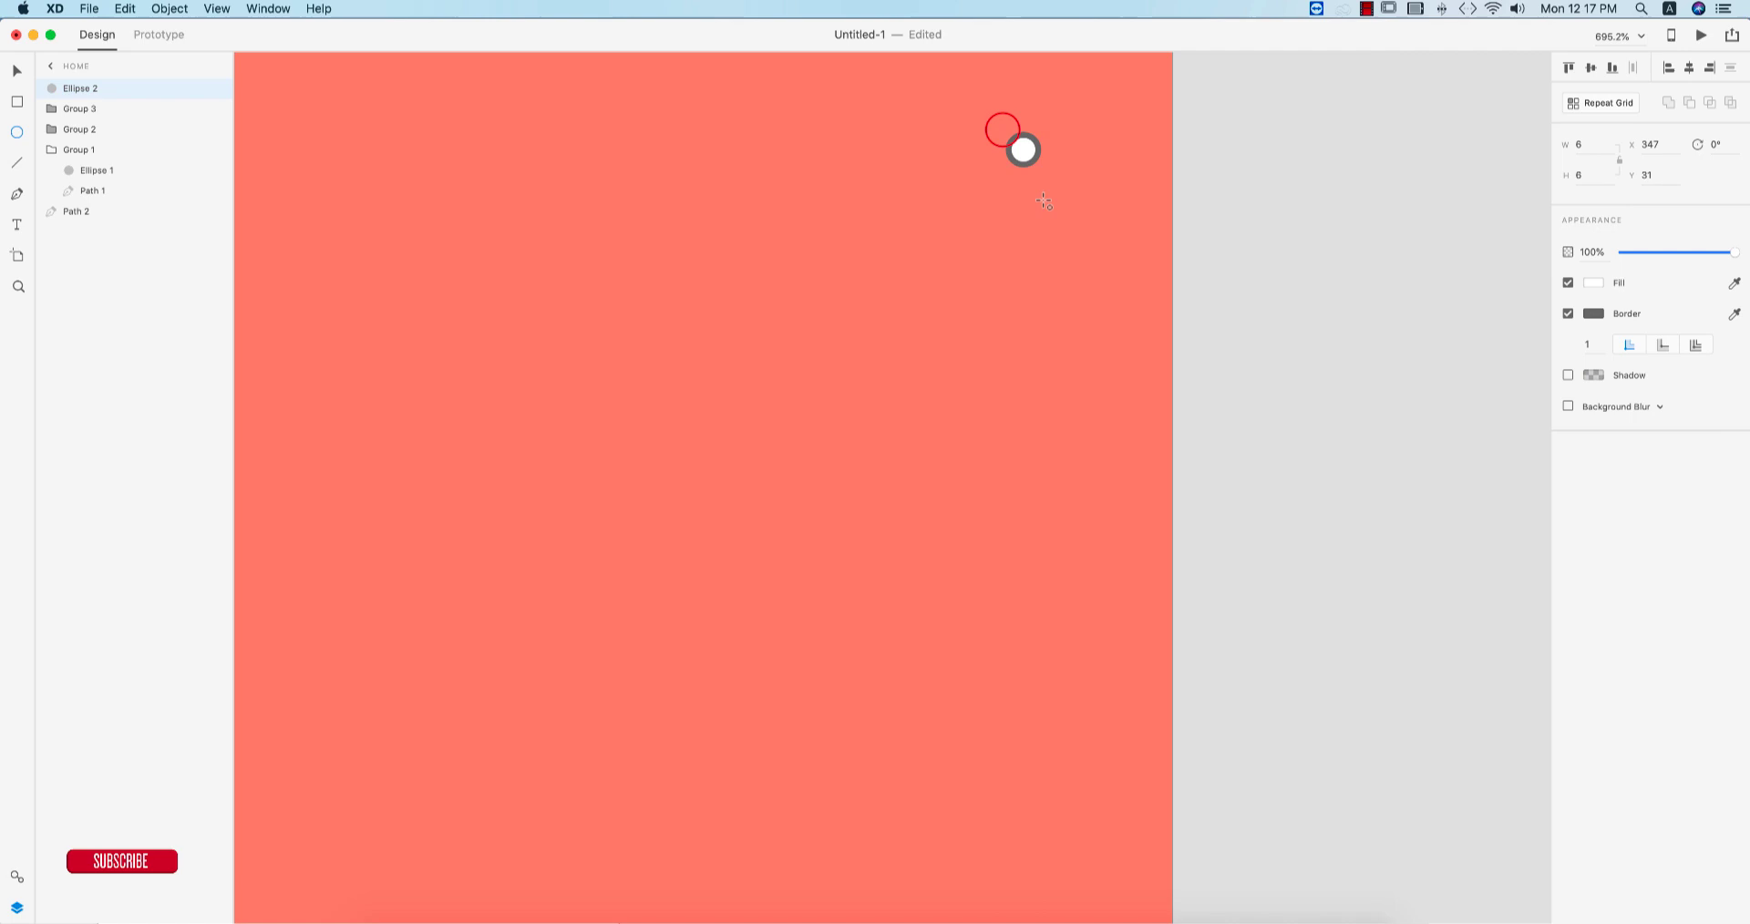
drag(1044, 202, 1049, 173)
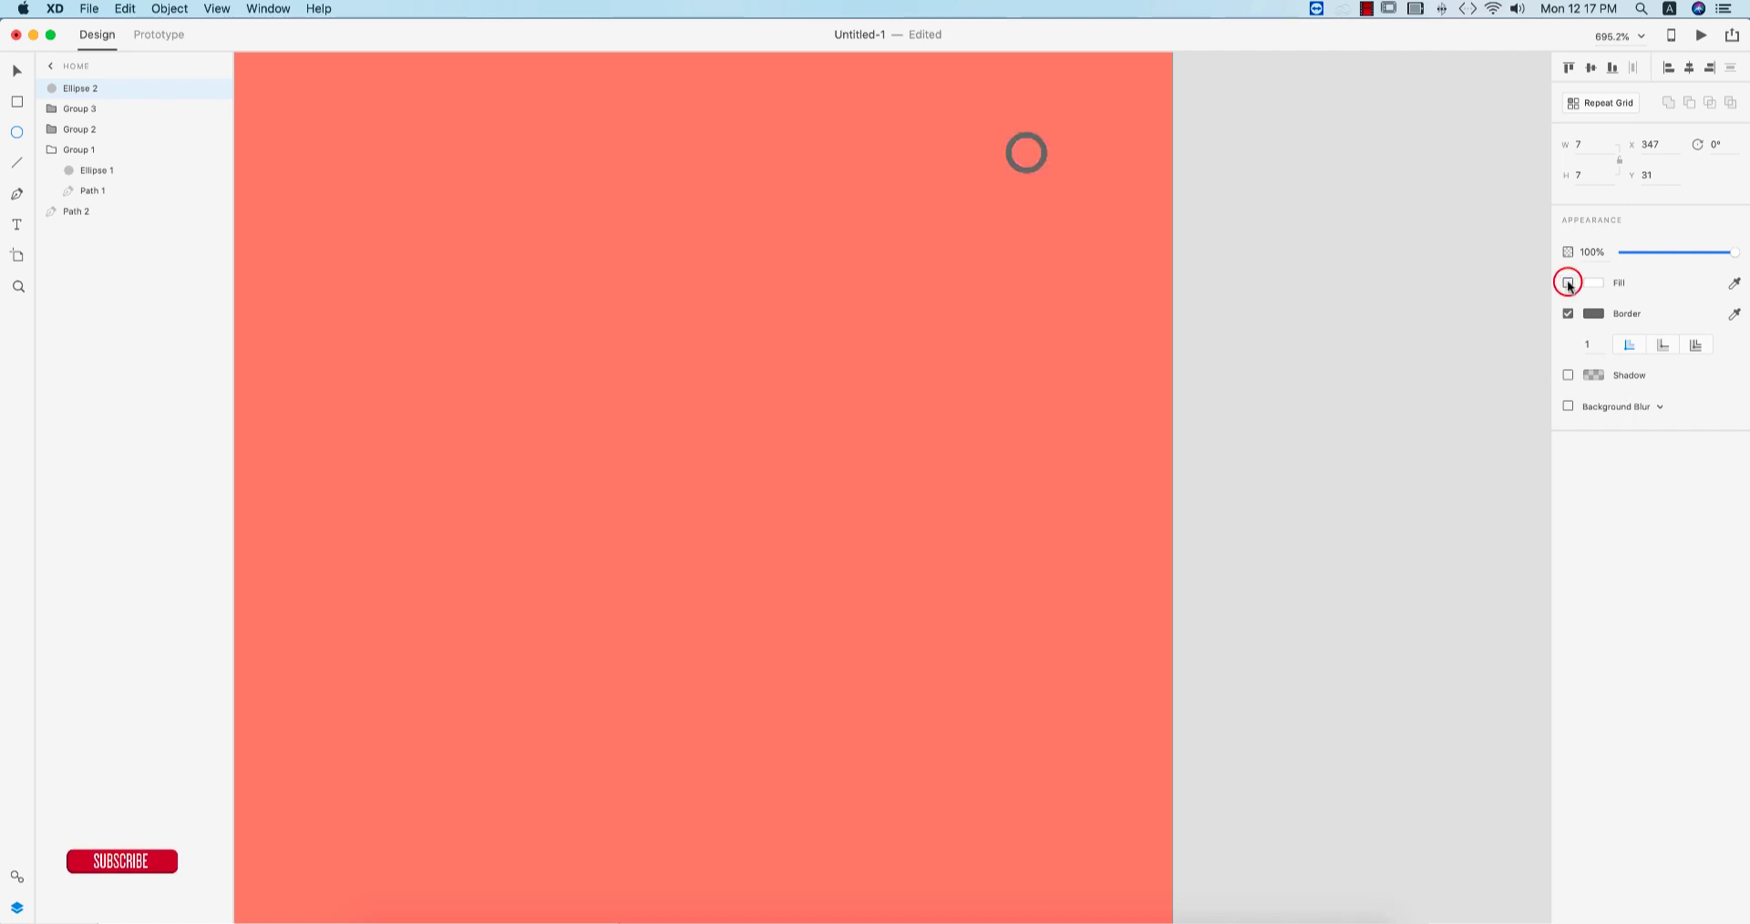
click(1568, 284)
click(1593, 313)
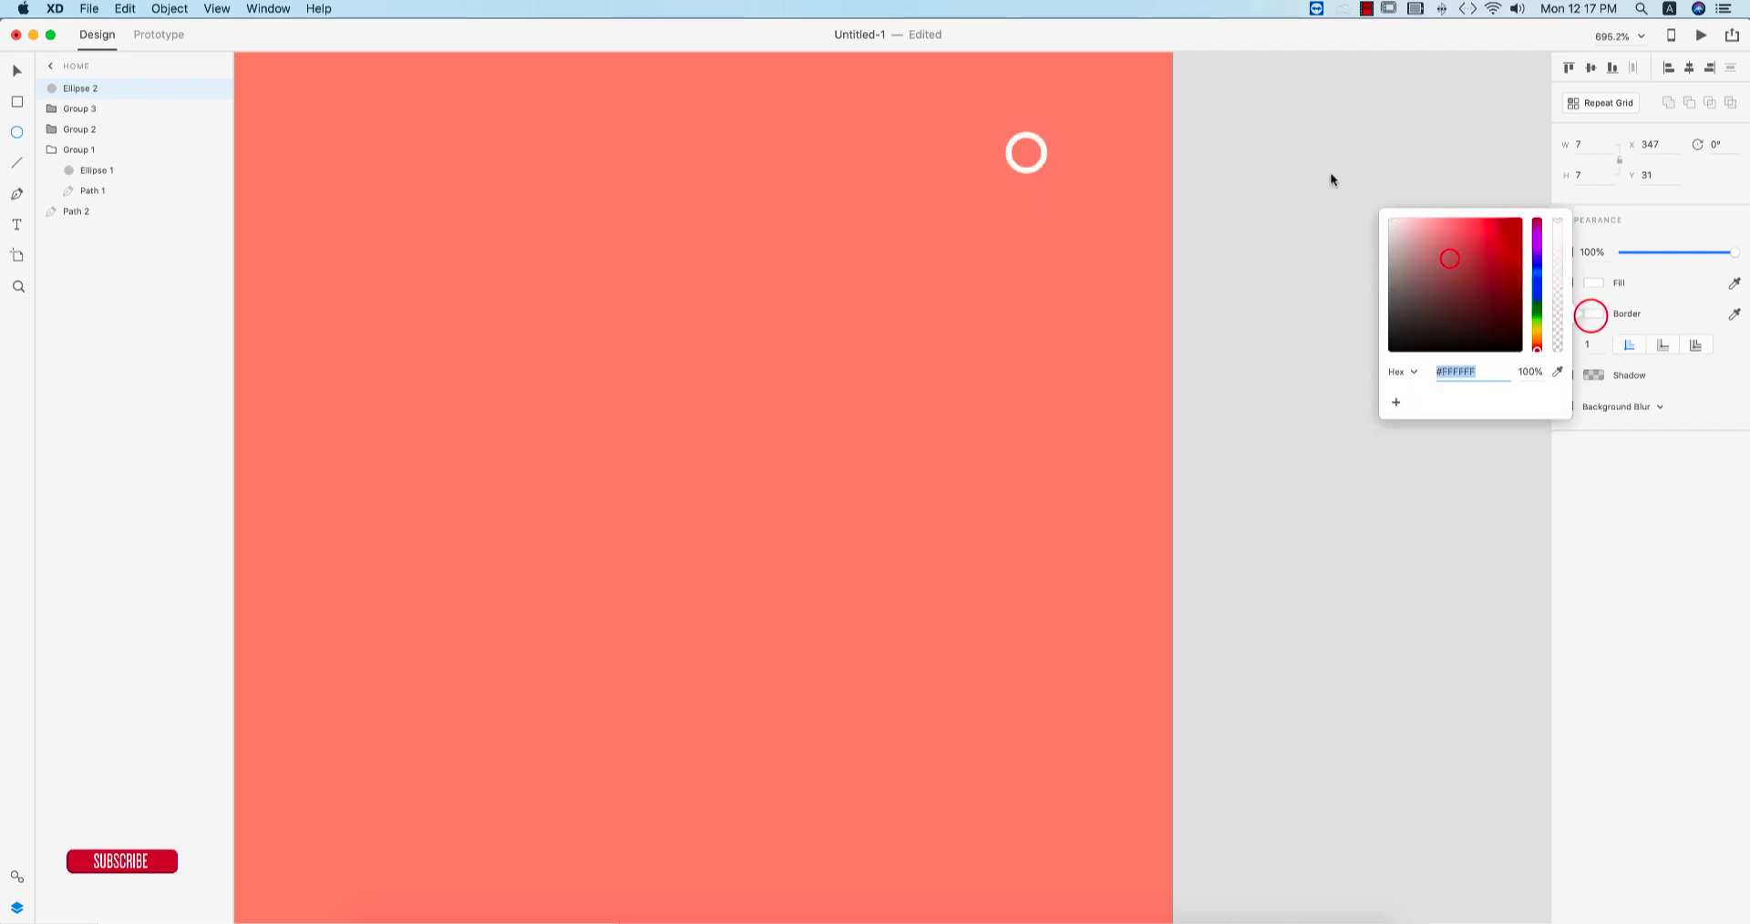
- Draw a short white diagonal handle line at the ring's lower right
click(18, 163)
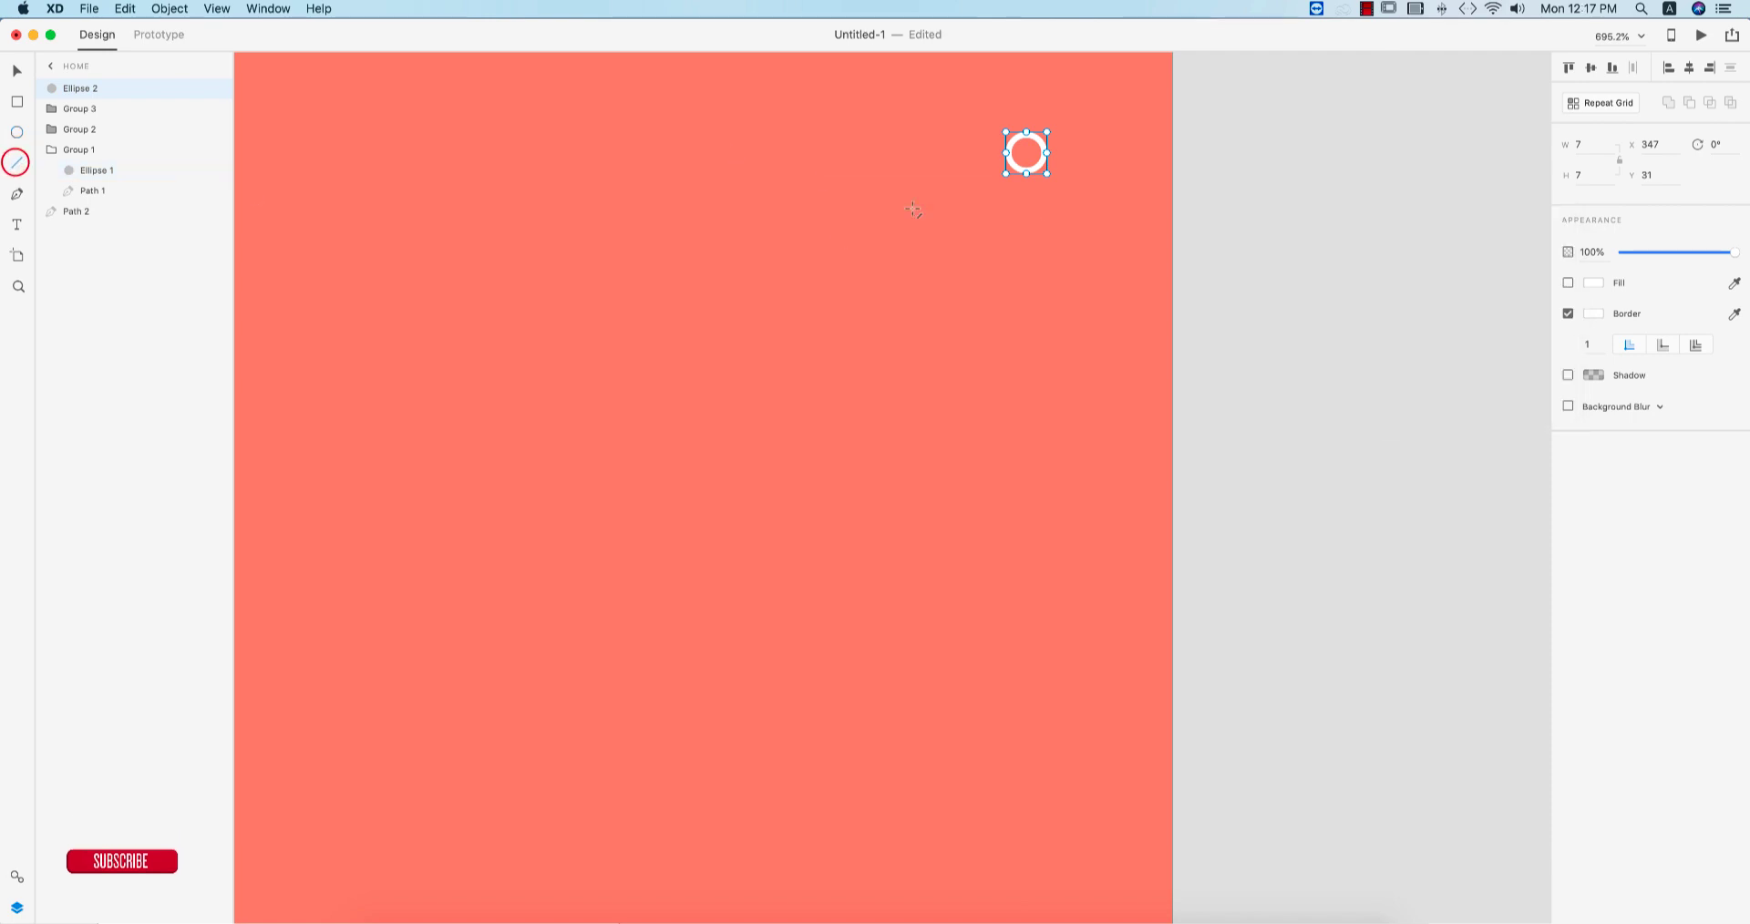
drag(1059, 171, 1078, 191)
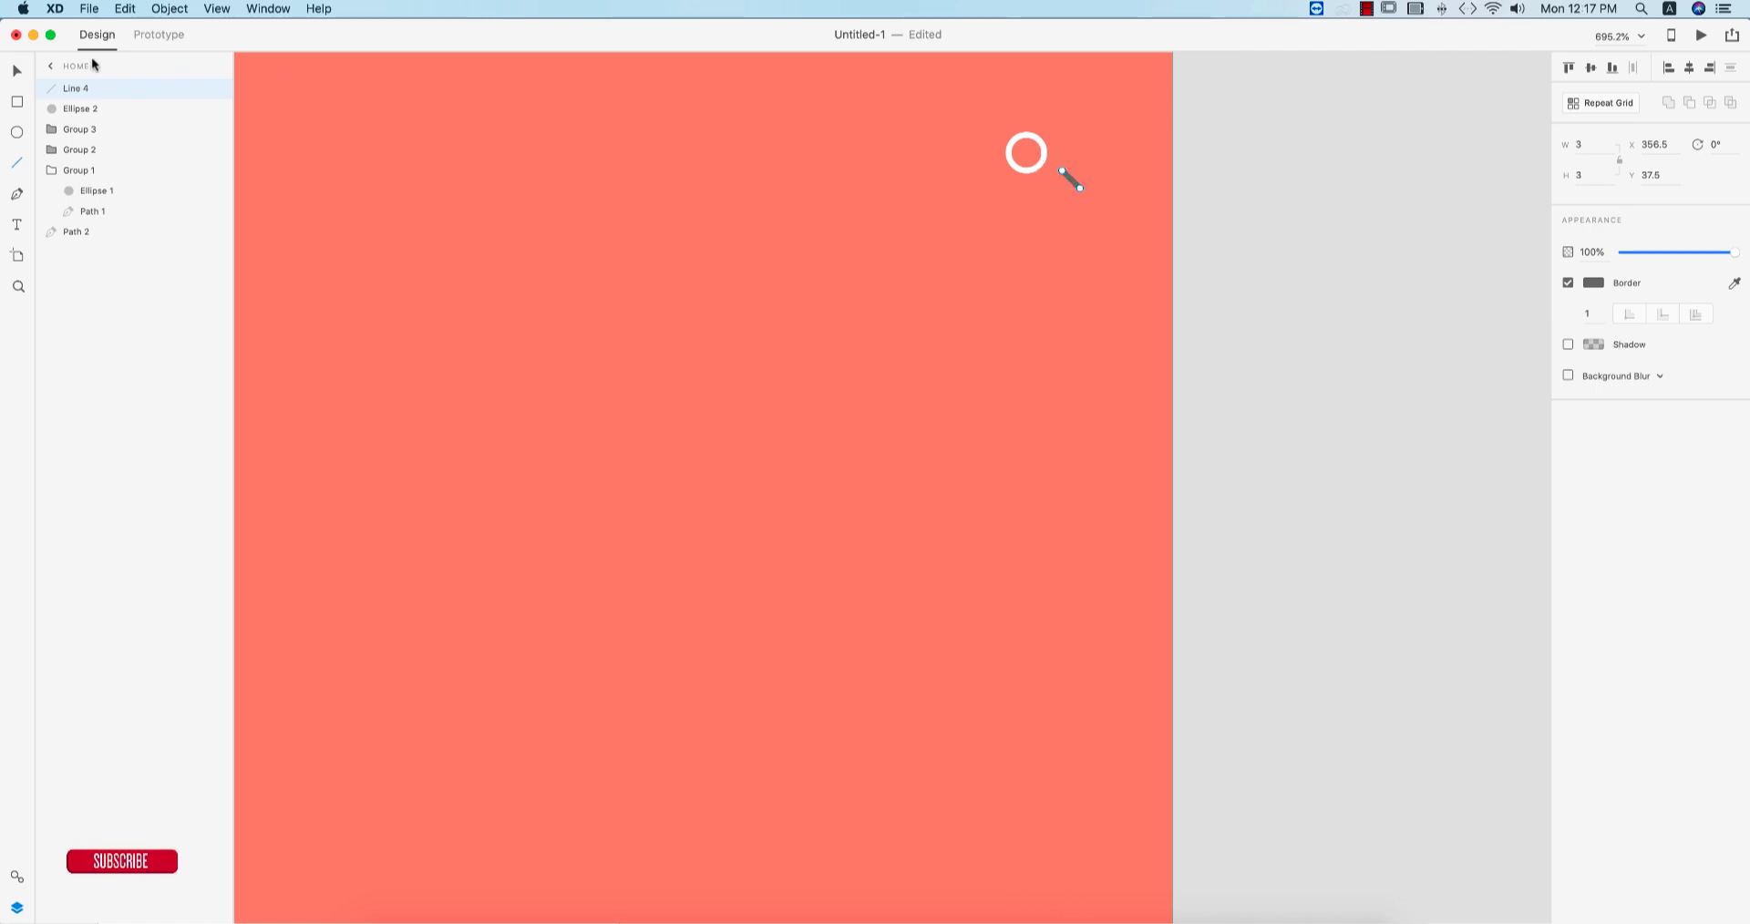
click(1593, 283)
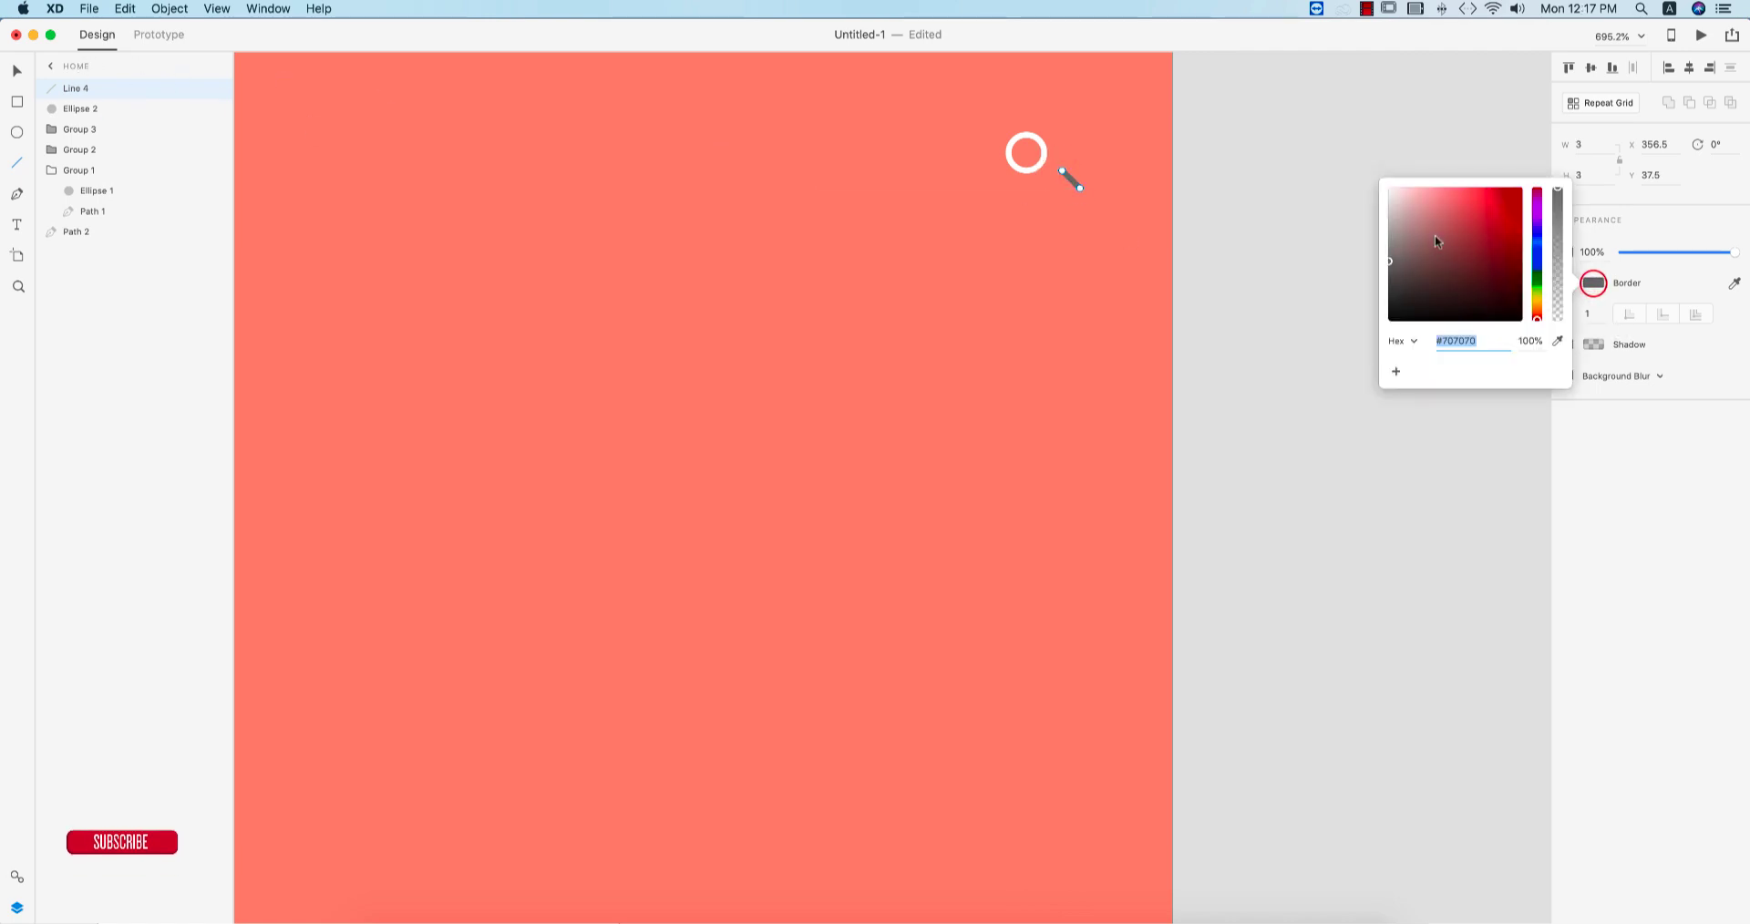
click(18, 72)
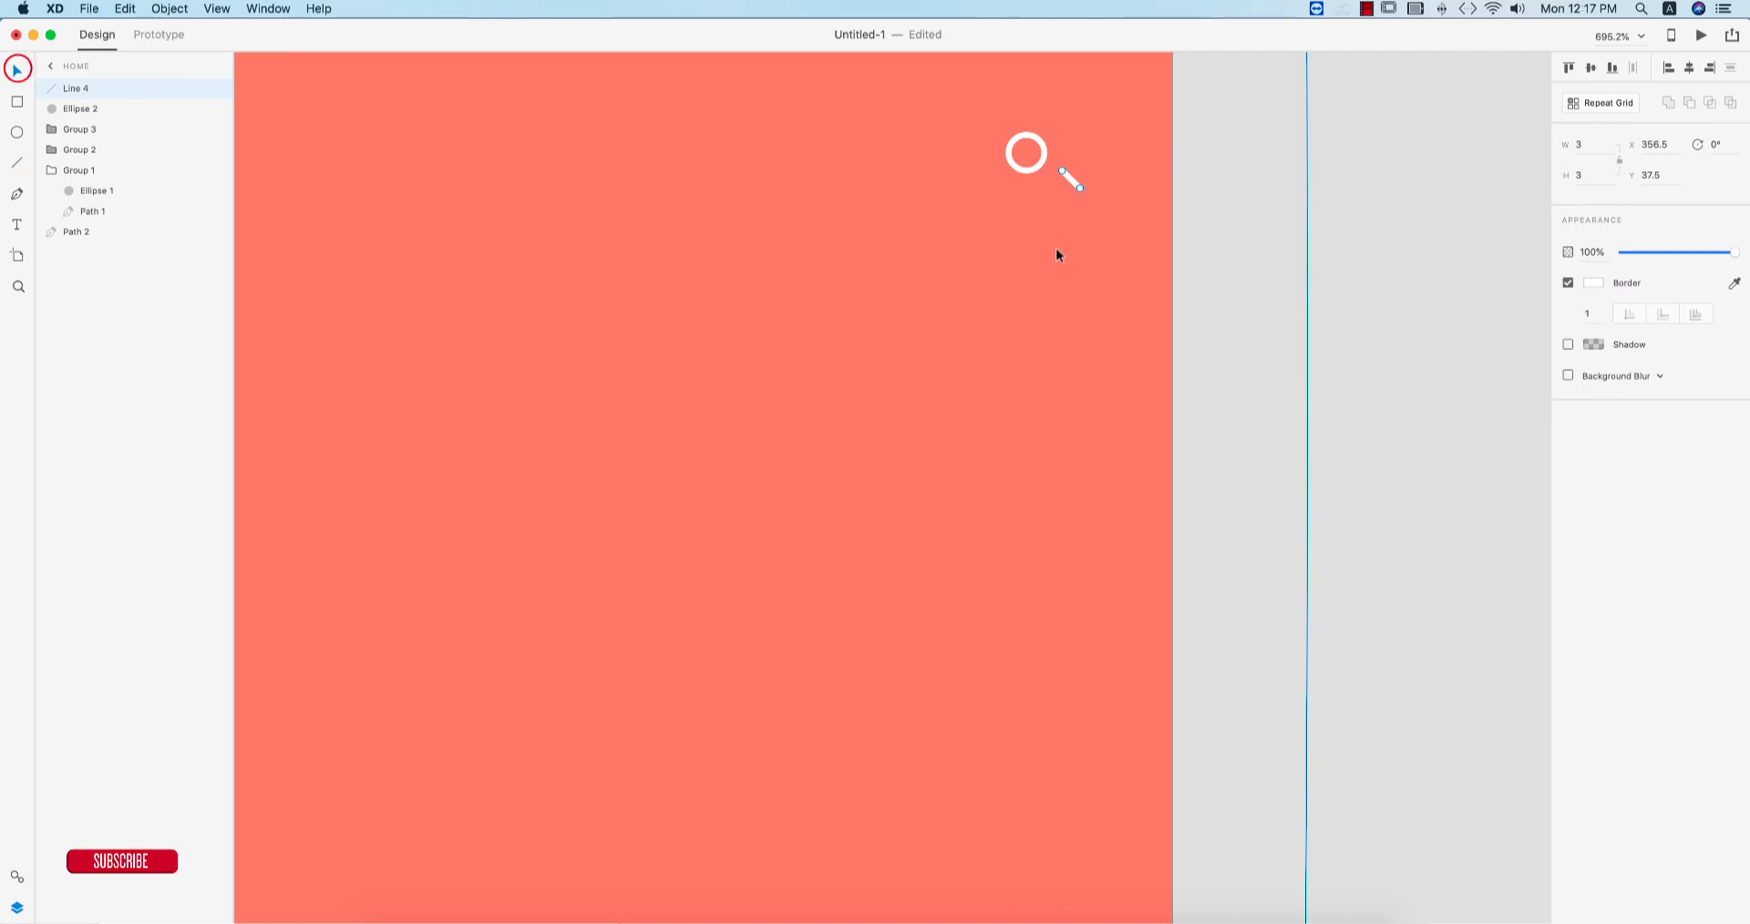
scroll(1059, 116, up, 5)
scroll(1041, 128, up, 2)
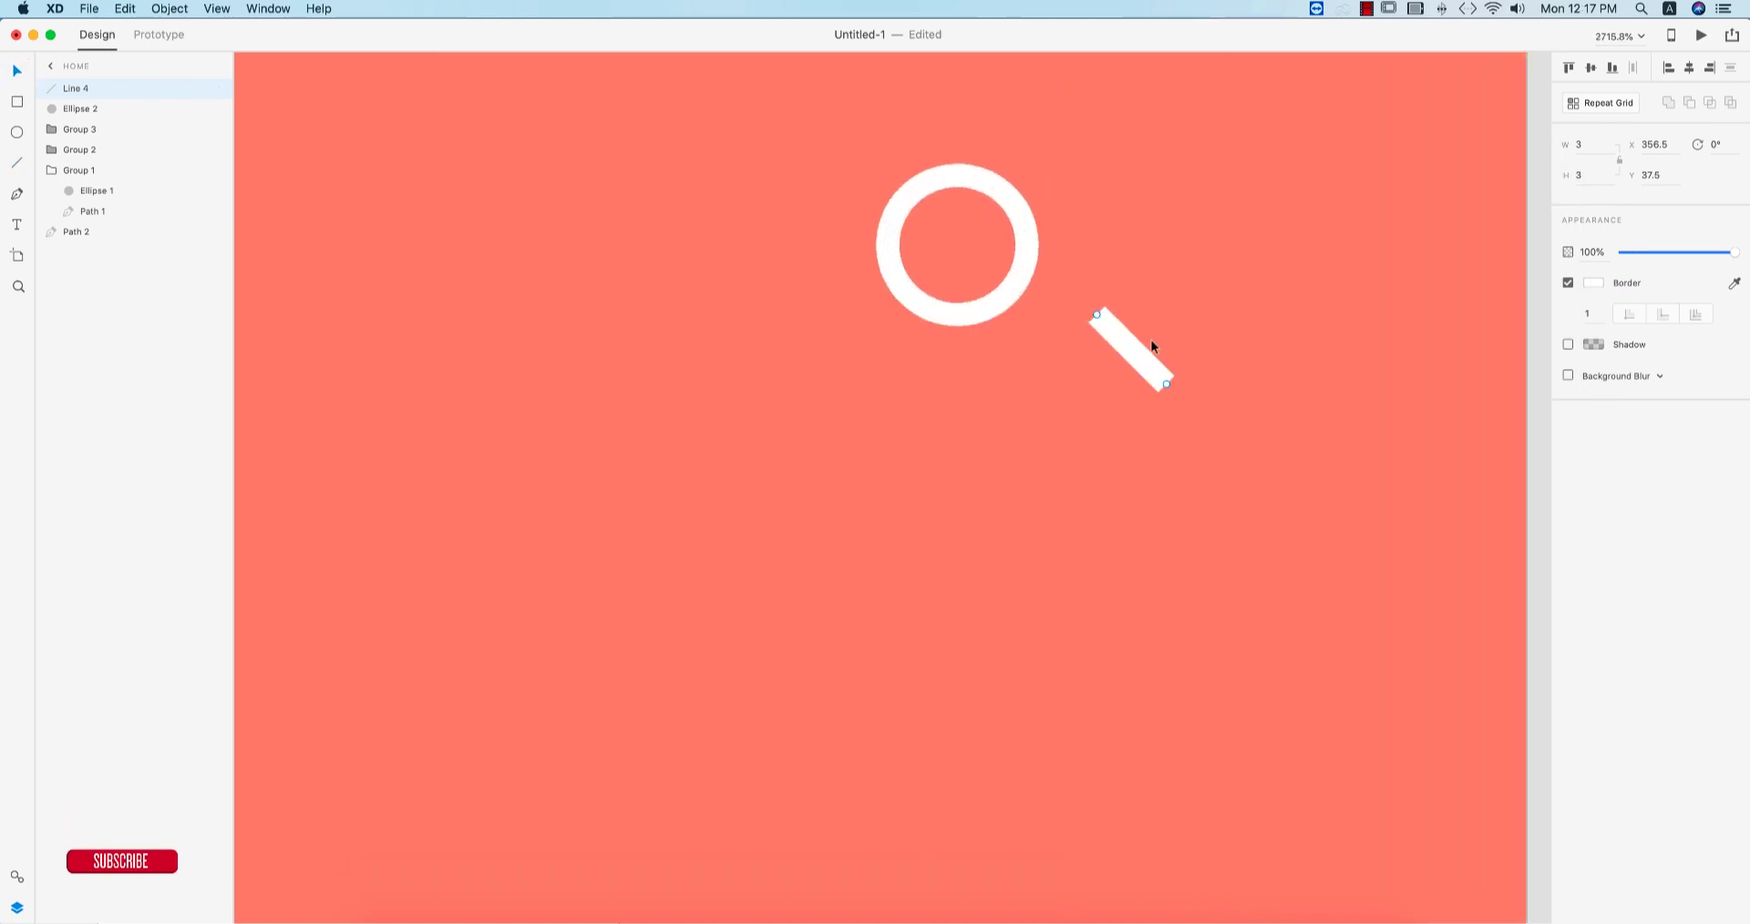
drag(1130, 352, 1032, 331)
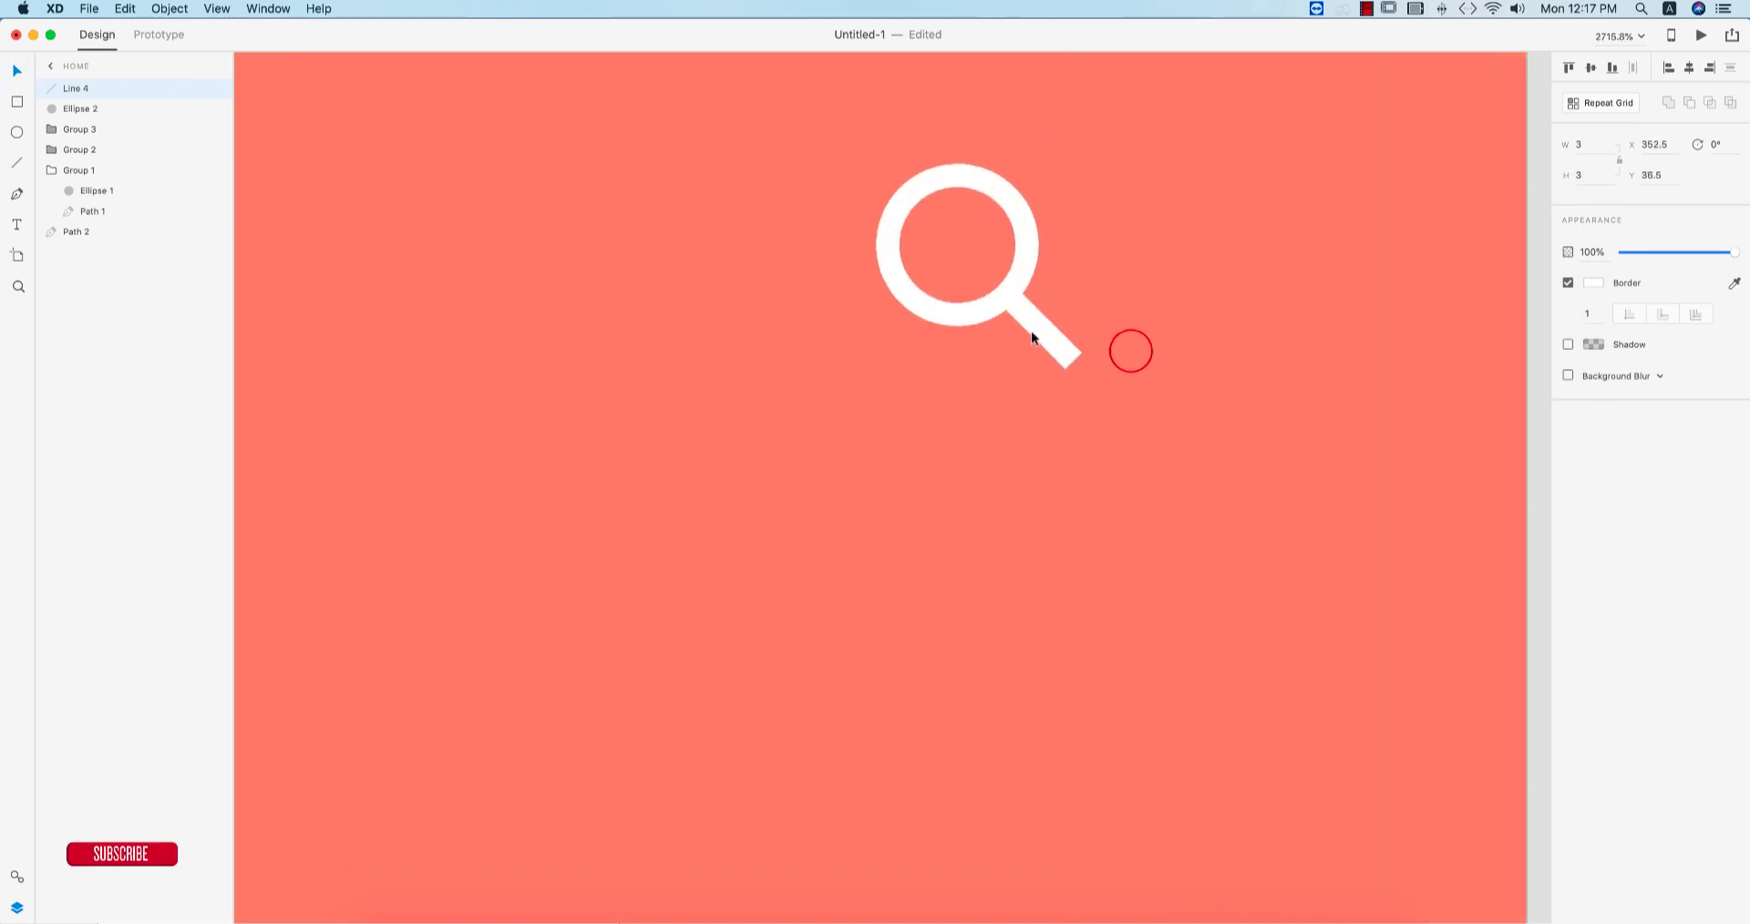
- Group the ring and handle into a search icon
shift+click(1021, 262)
key(super+g)
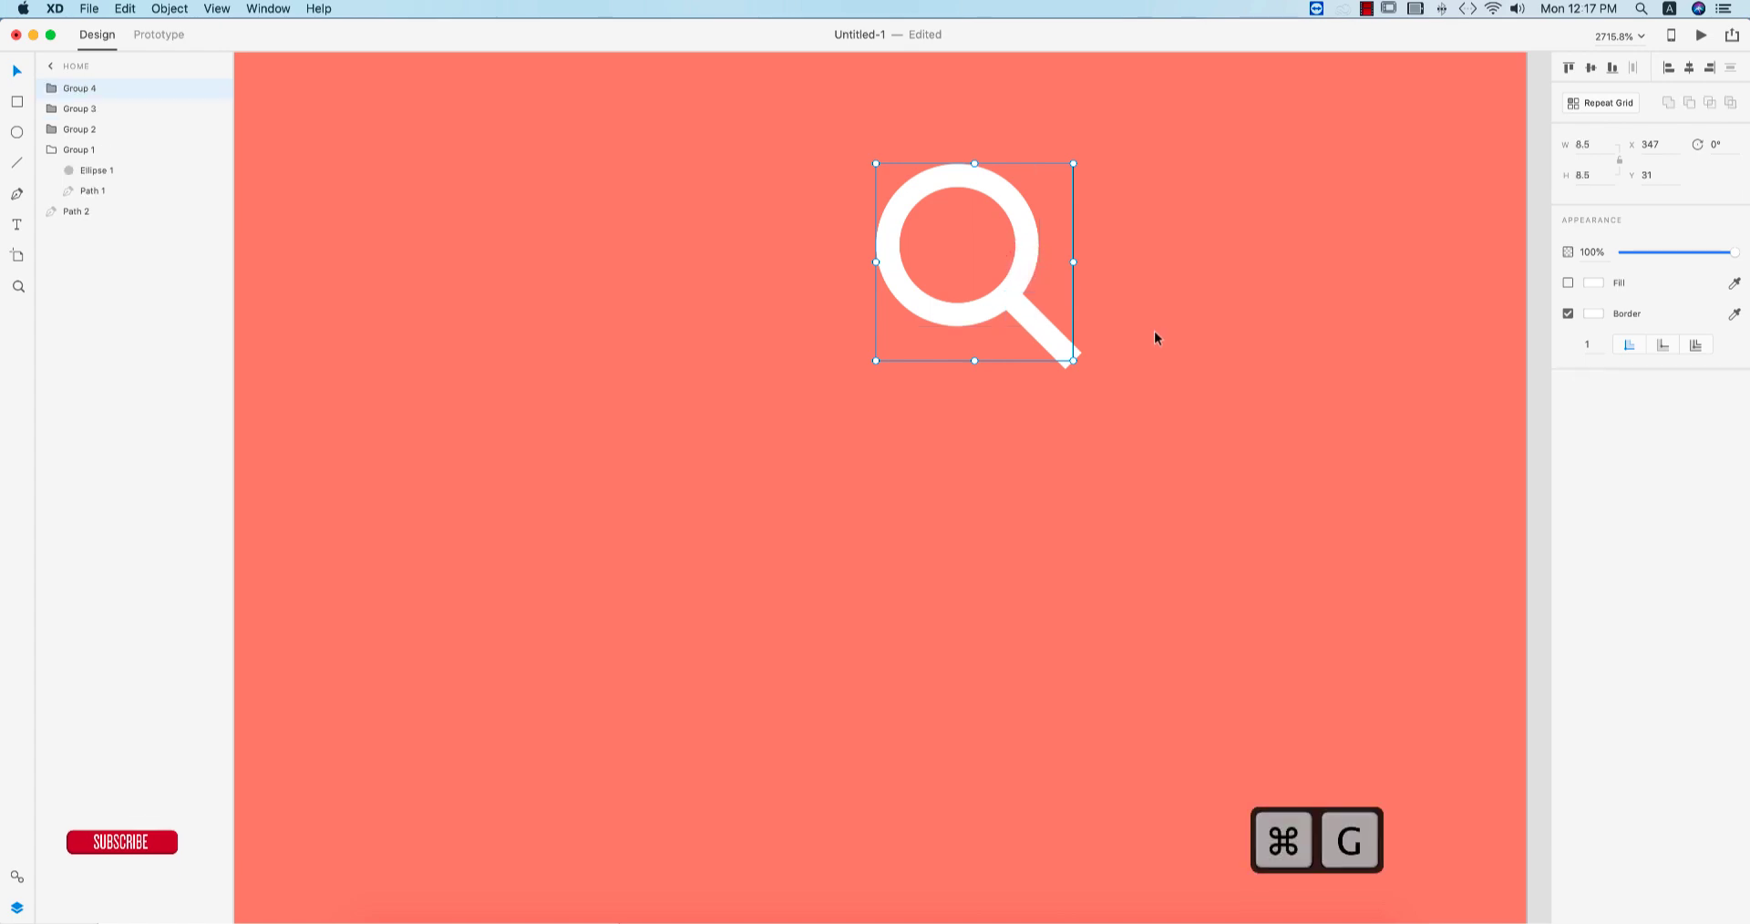
scroll(1227, 406, up, 2)
scroll(1227, 407, down, 10)
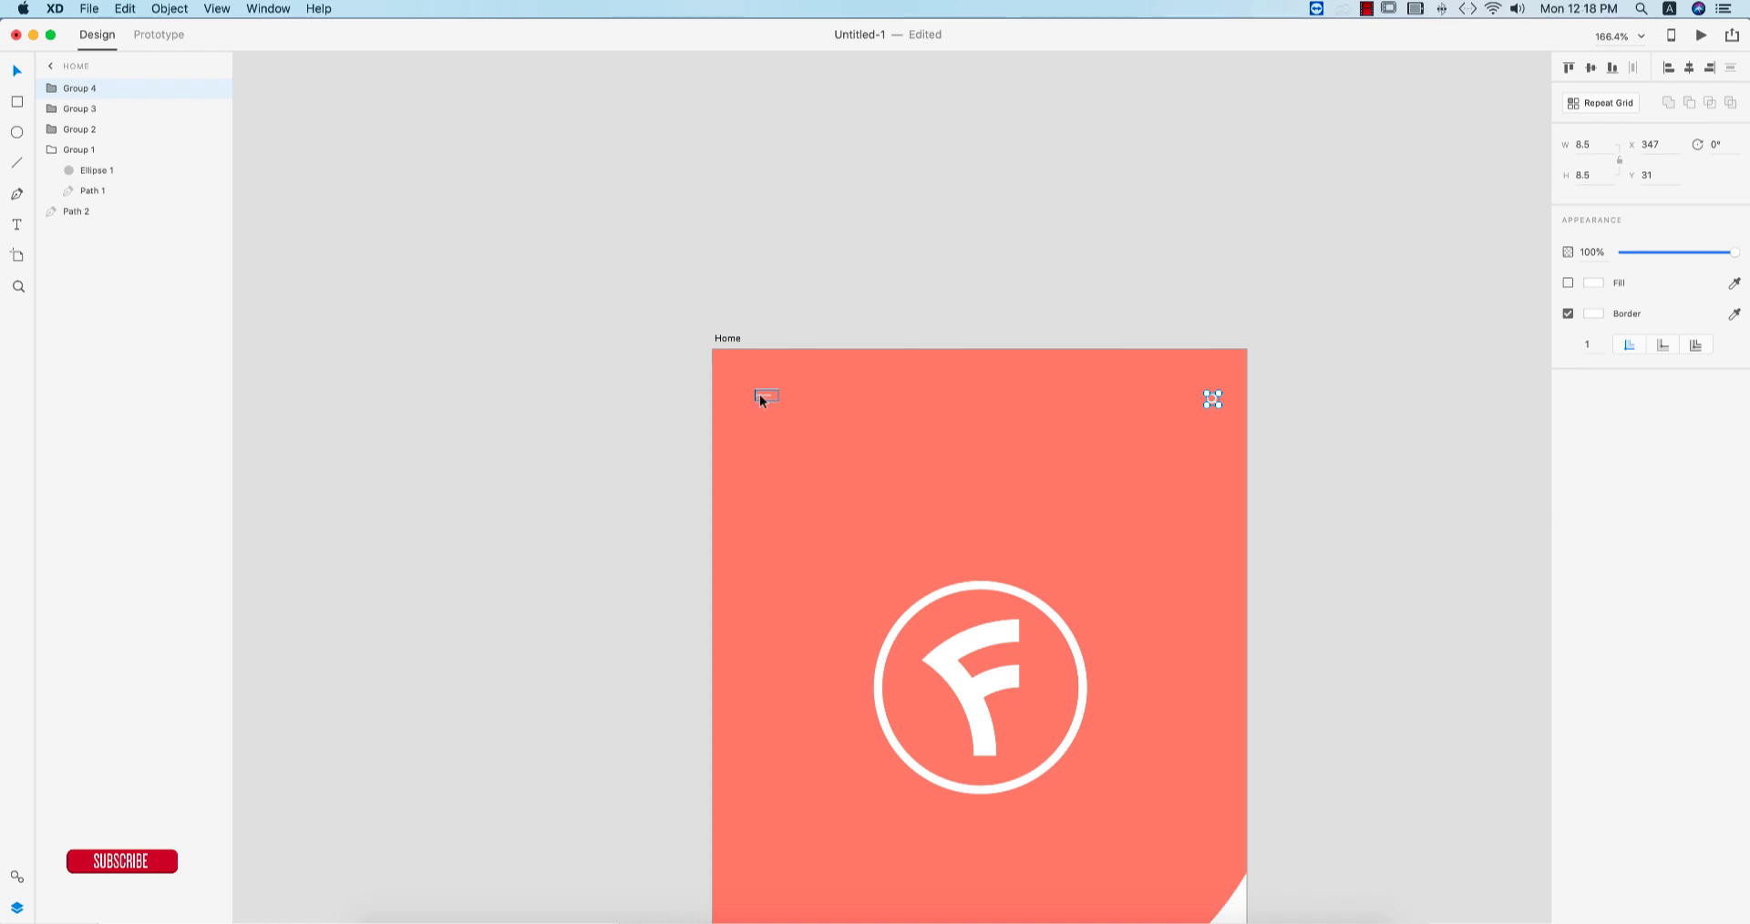
- Vertically align the menu and search icons, then enlarge the search icon
shift+click(758, 394)
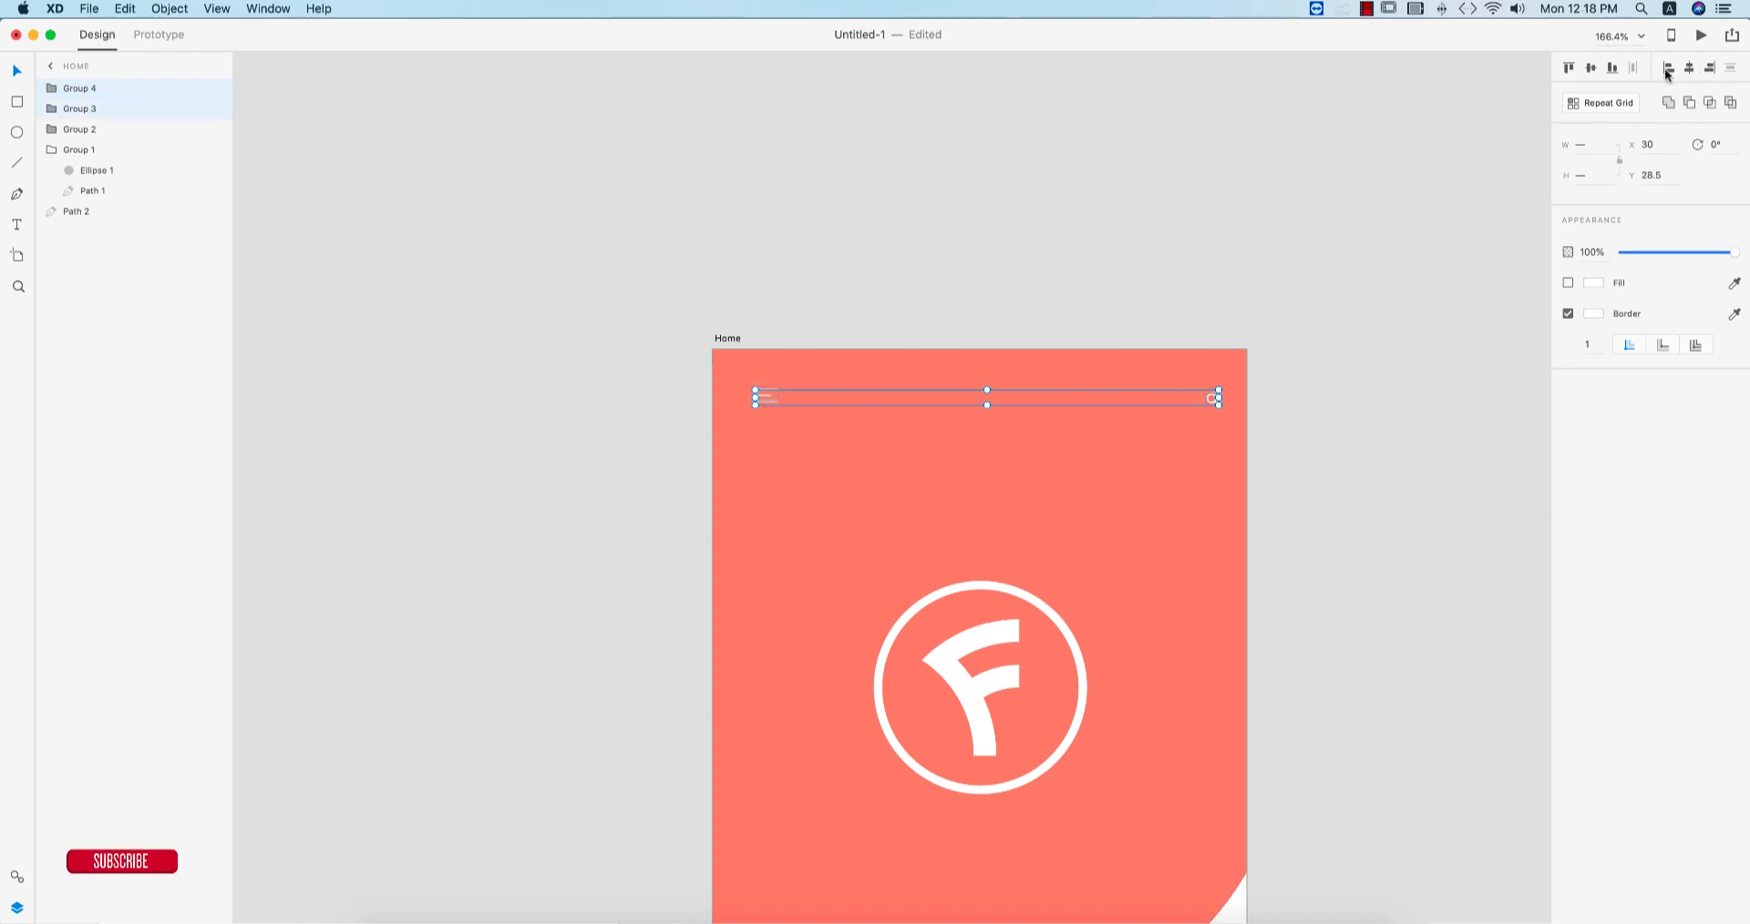
click(1593, 68)
click(1314, 404)
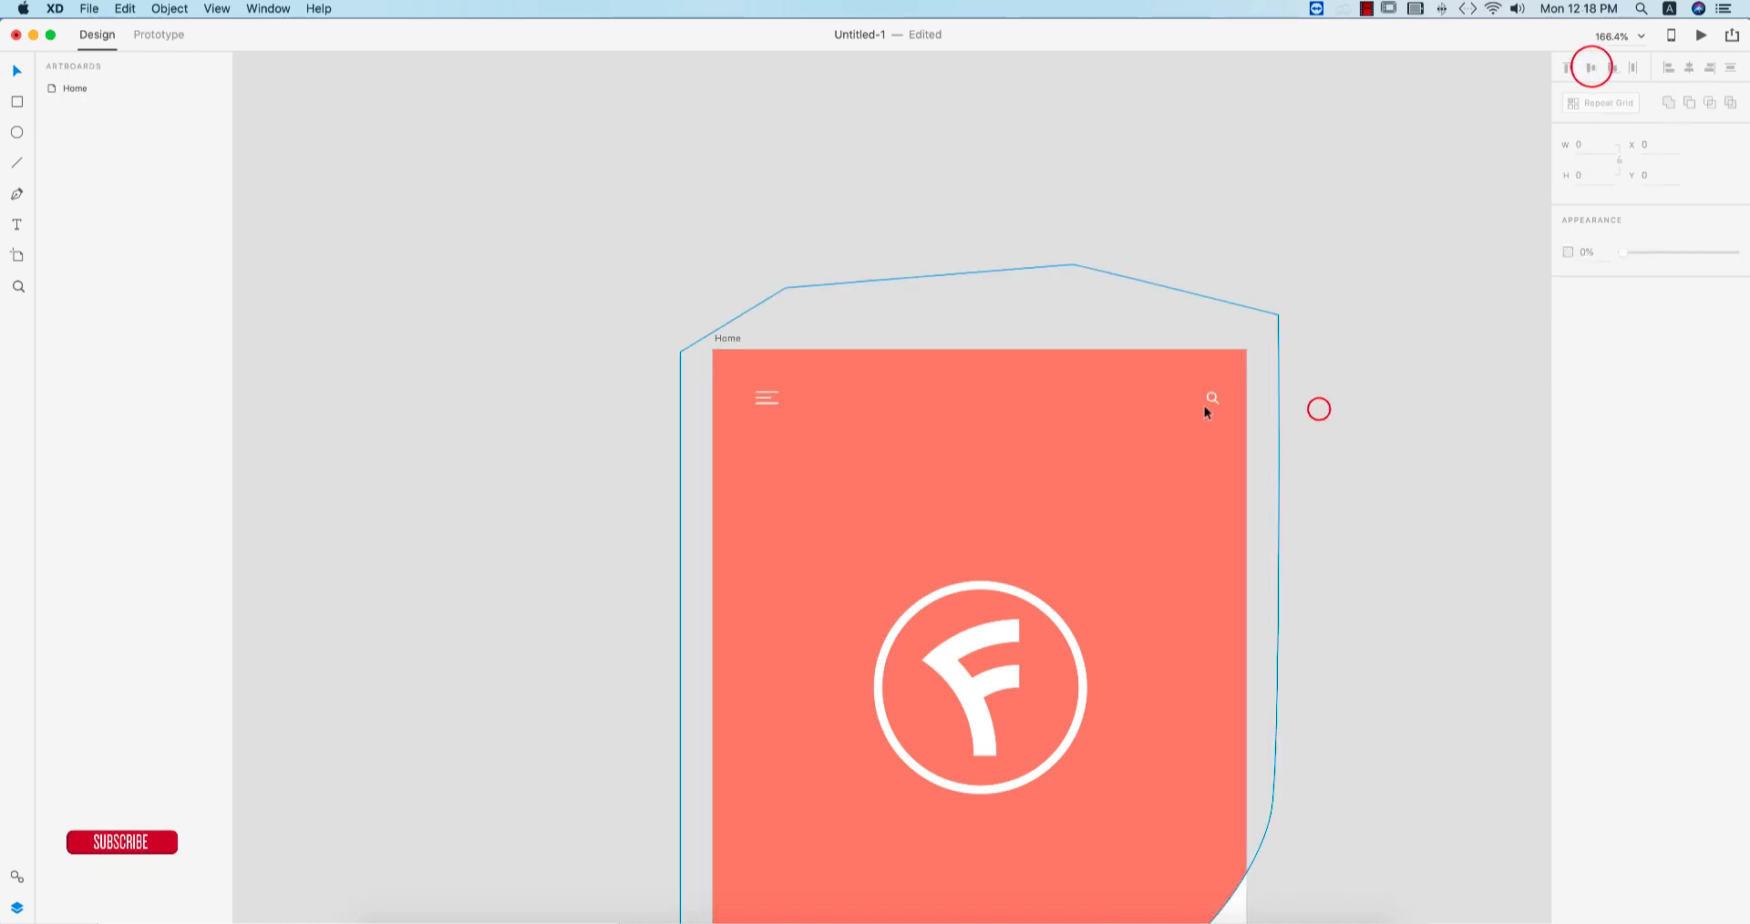
click(1211, 398)
scroll(1212, 398, up, 10)
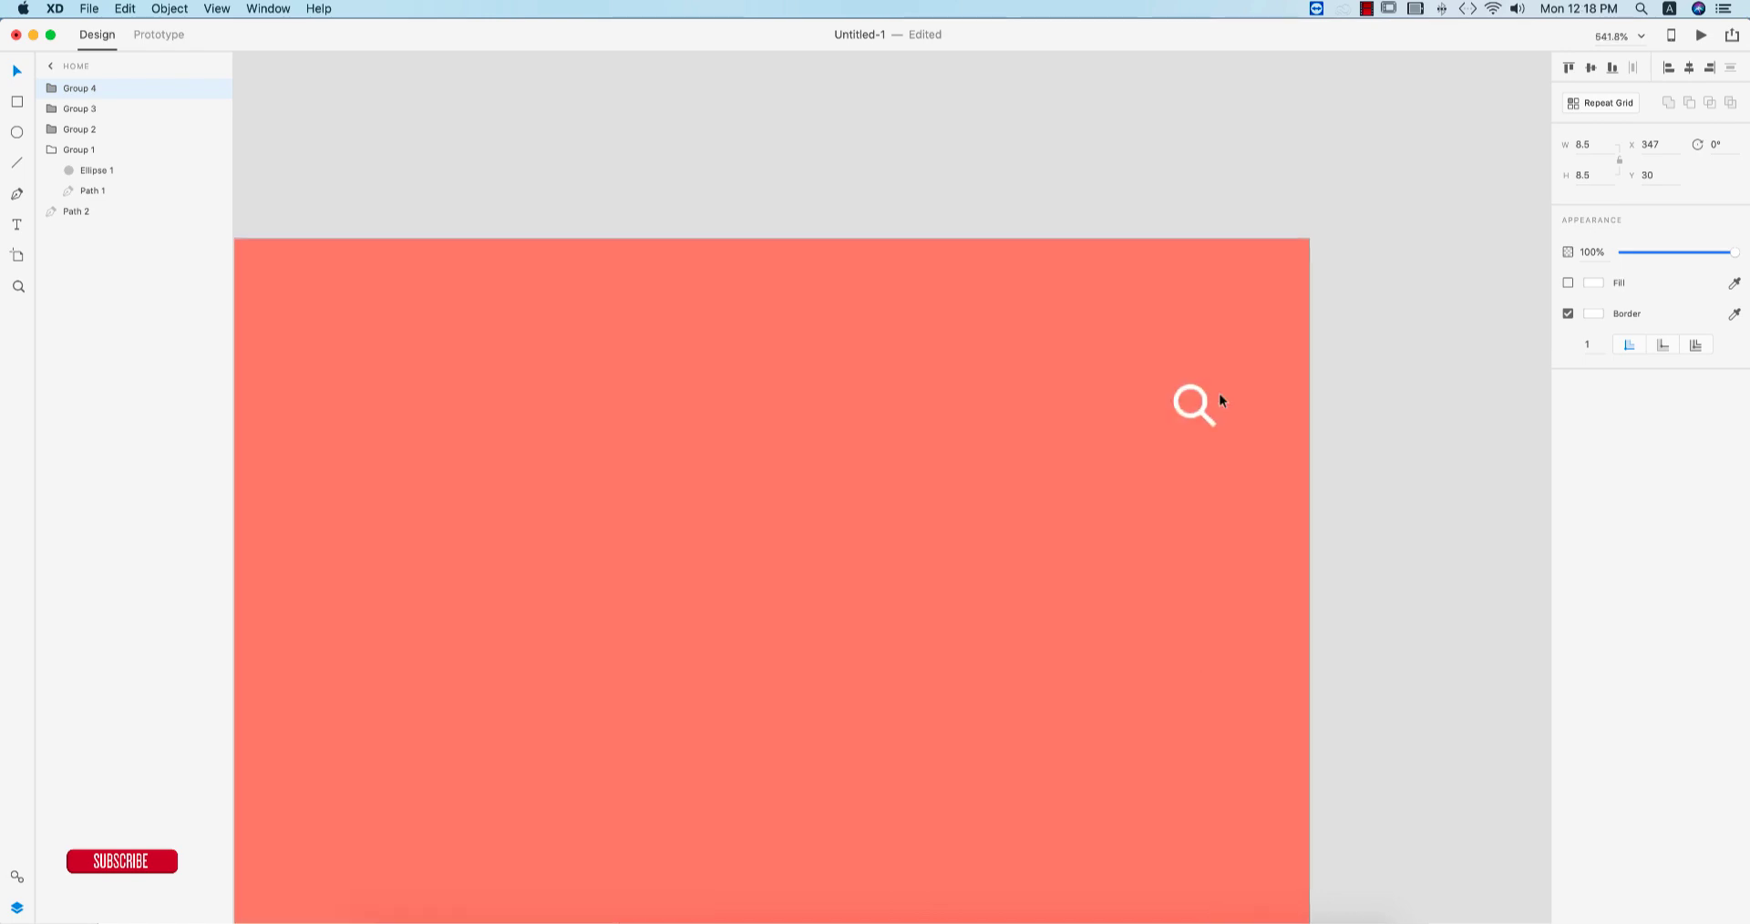
click(1173, 424)
click(1175, 426)
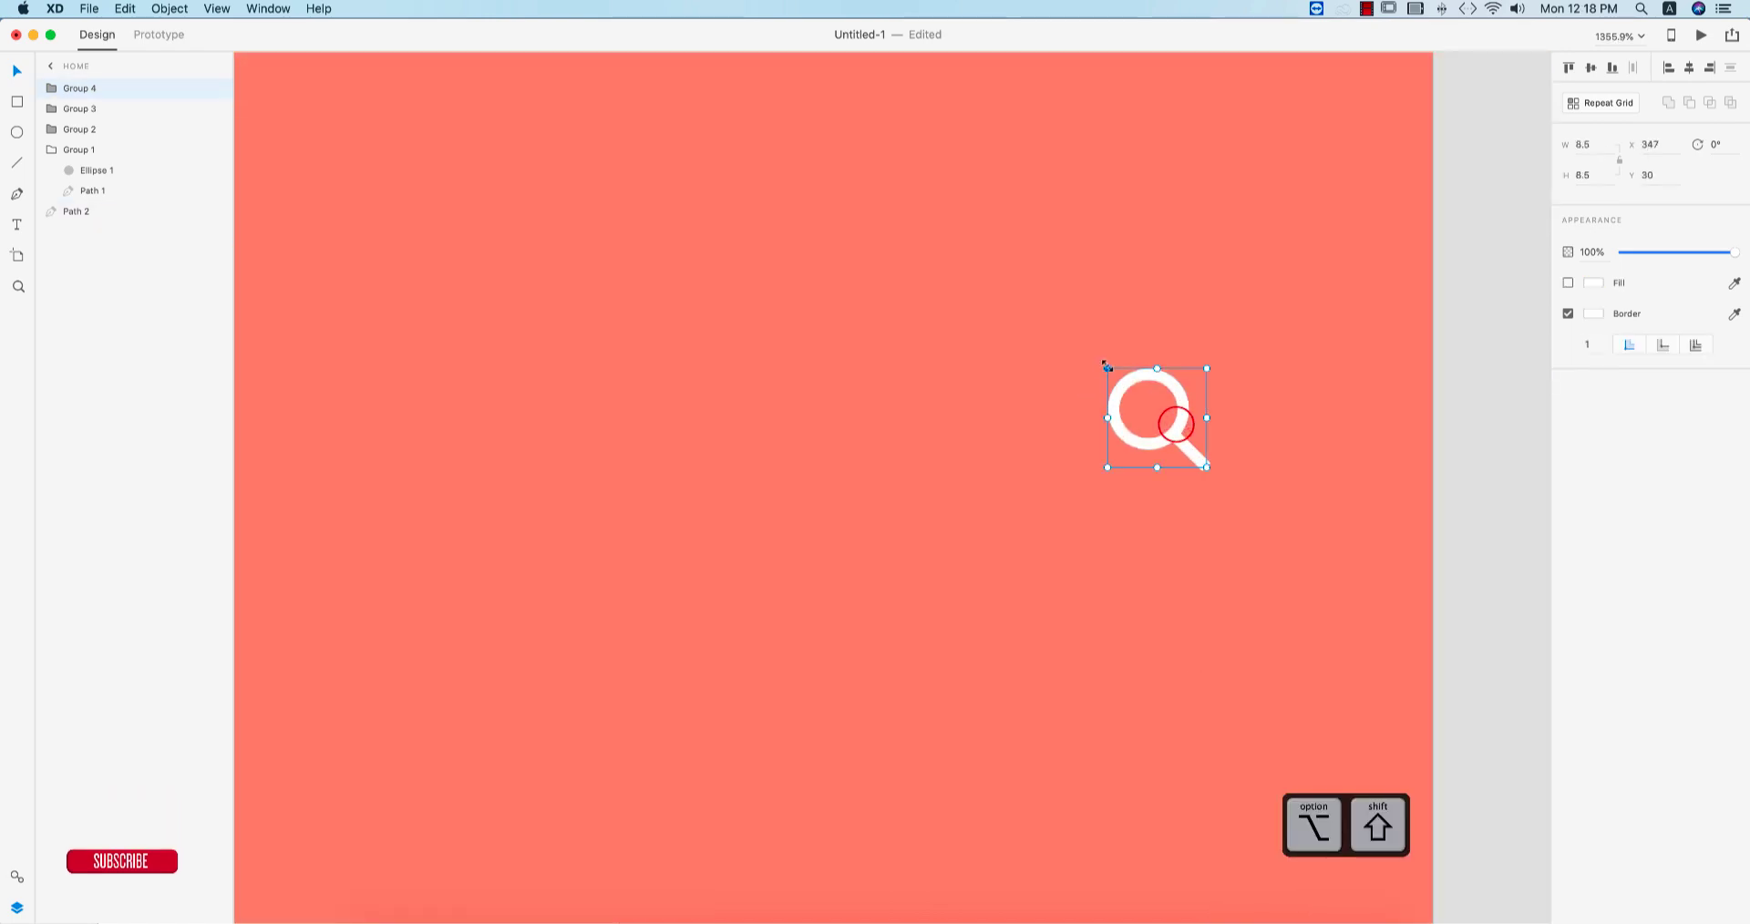
drag(1107, 366, 1085, 347)
- Right-align the search icon to the artboard edge and re-centre it with the menu icon
shift+click(1250, 585)
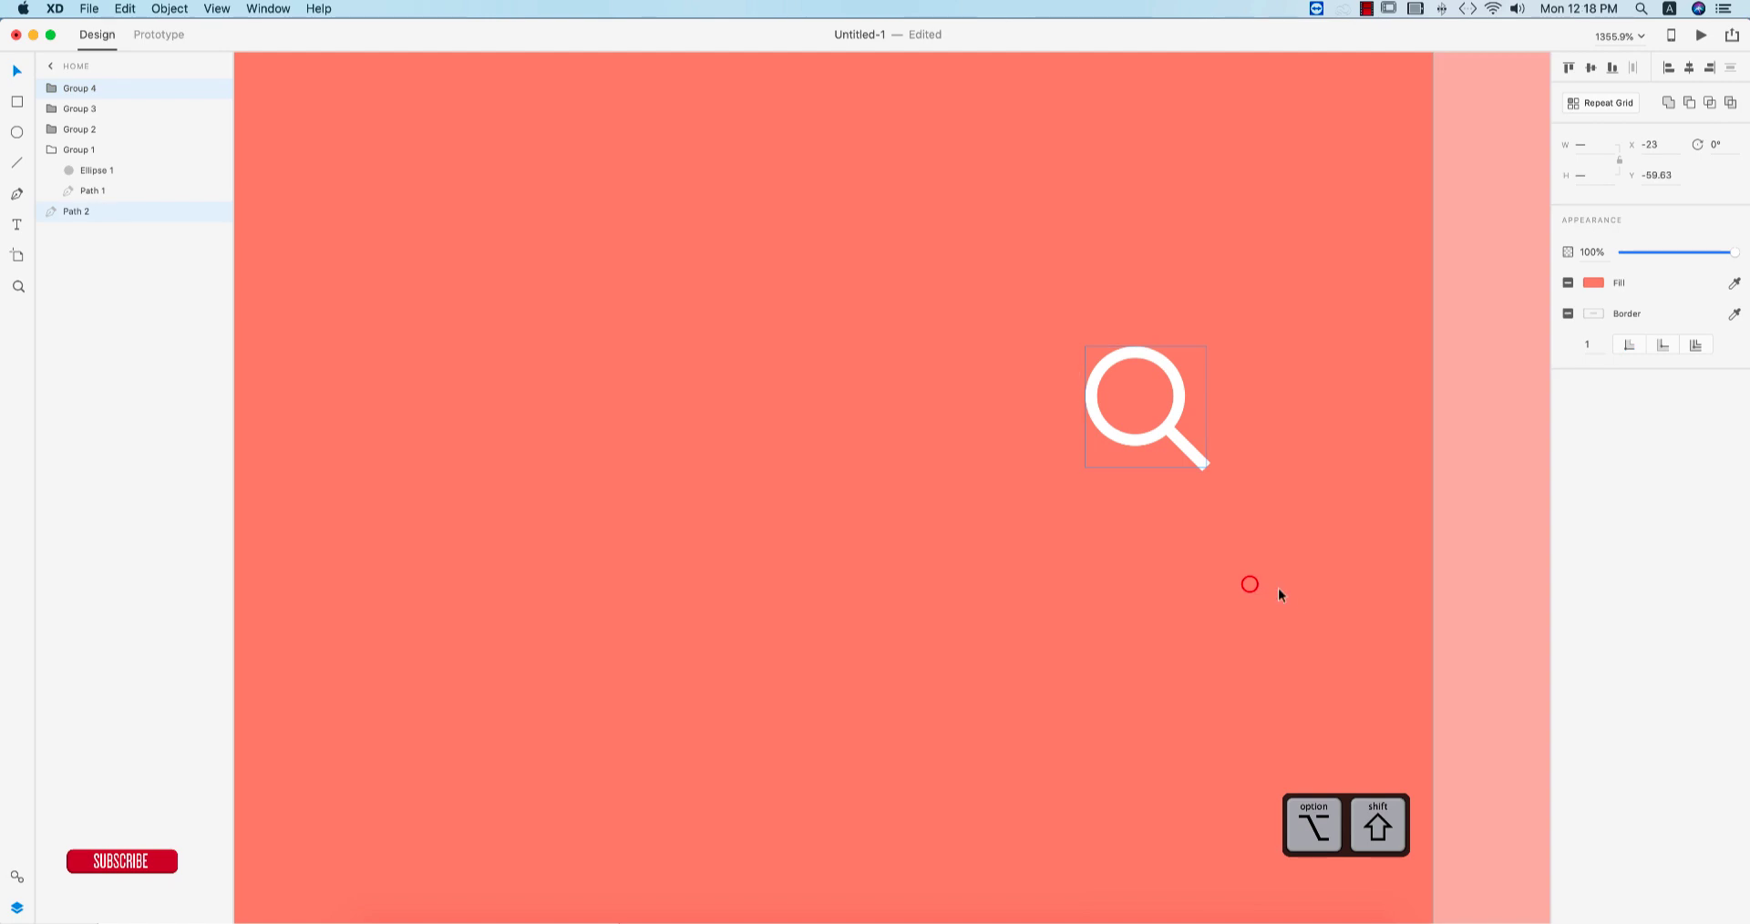
click(1711, 67)
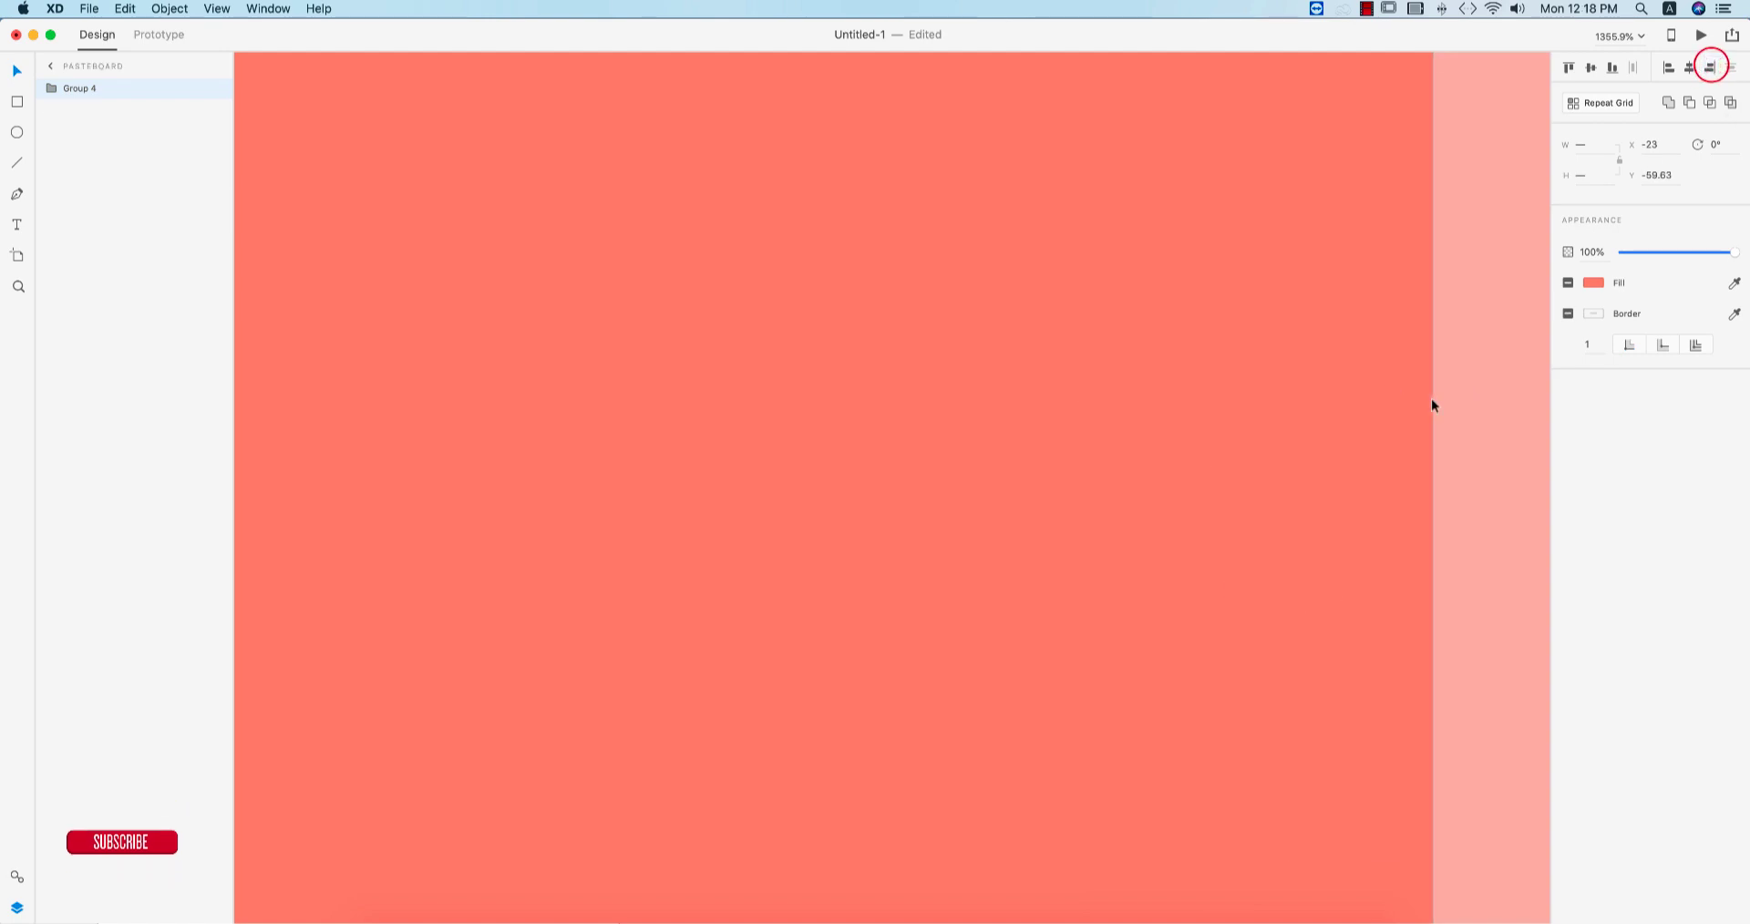
scroll(1315, 432, down, 5)
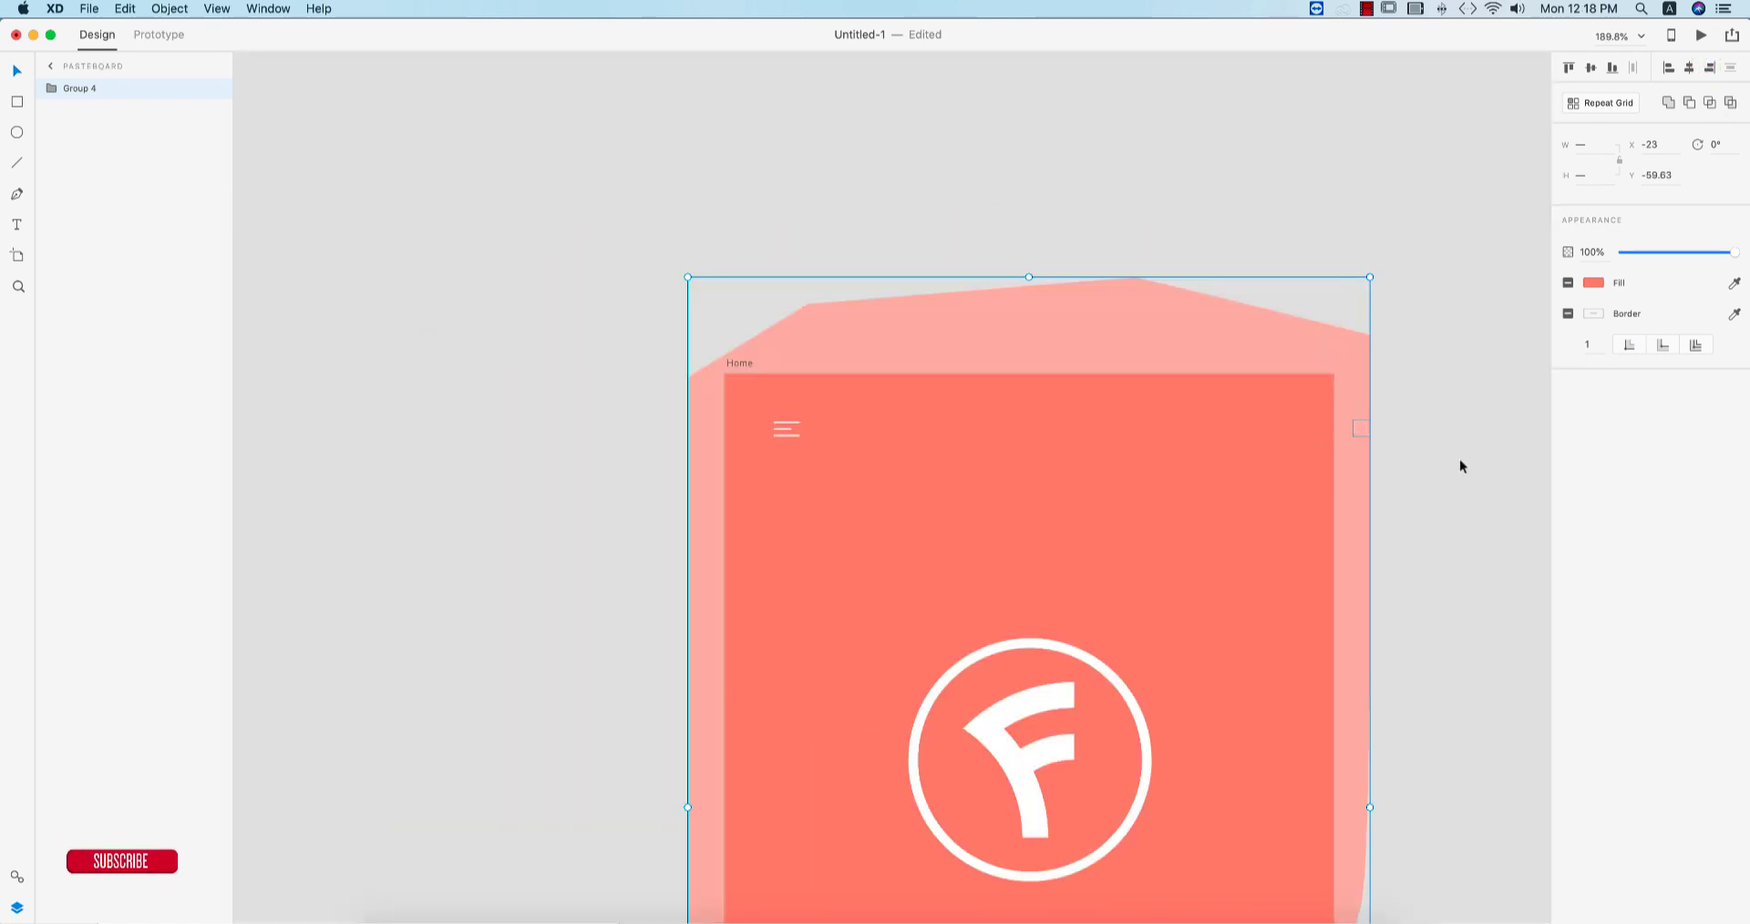
click(1461, 466)
drag(1361, 430, 1327, 430)
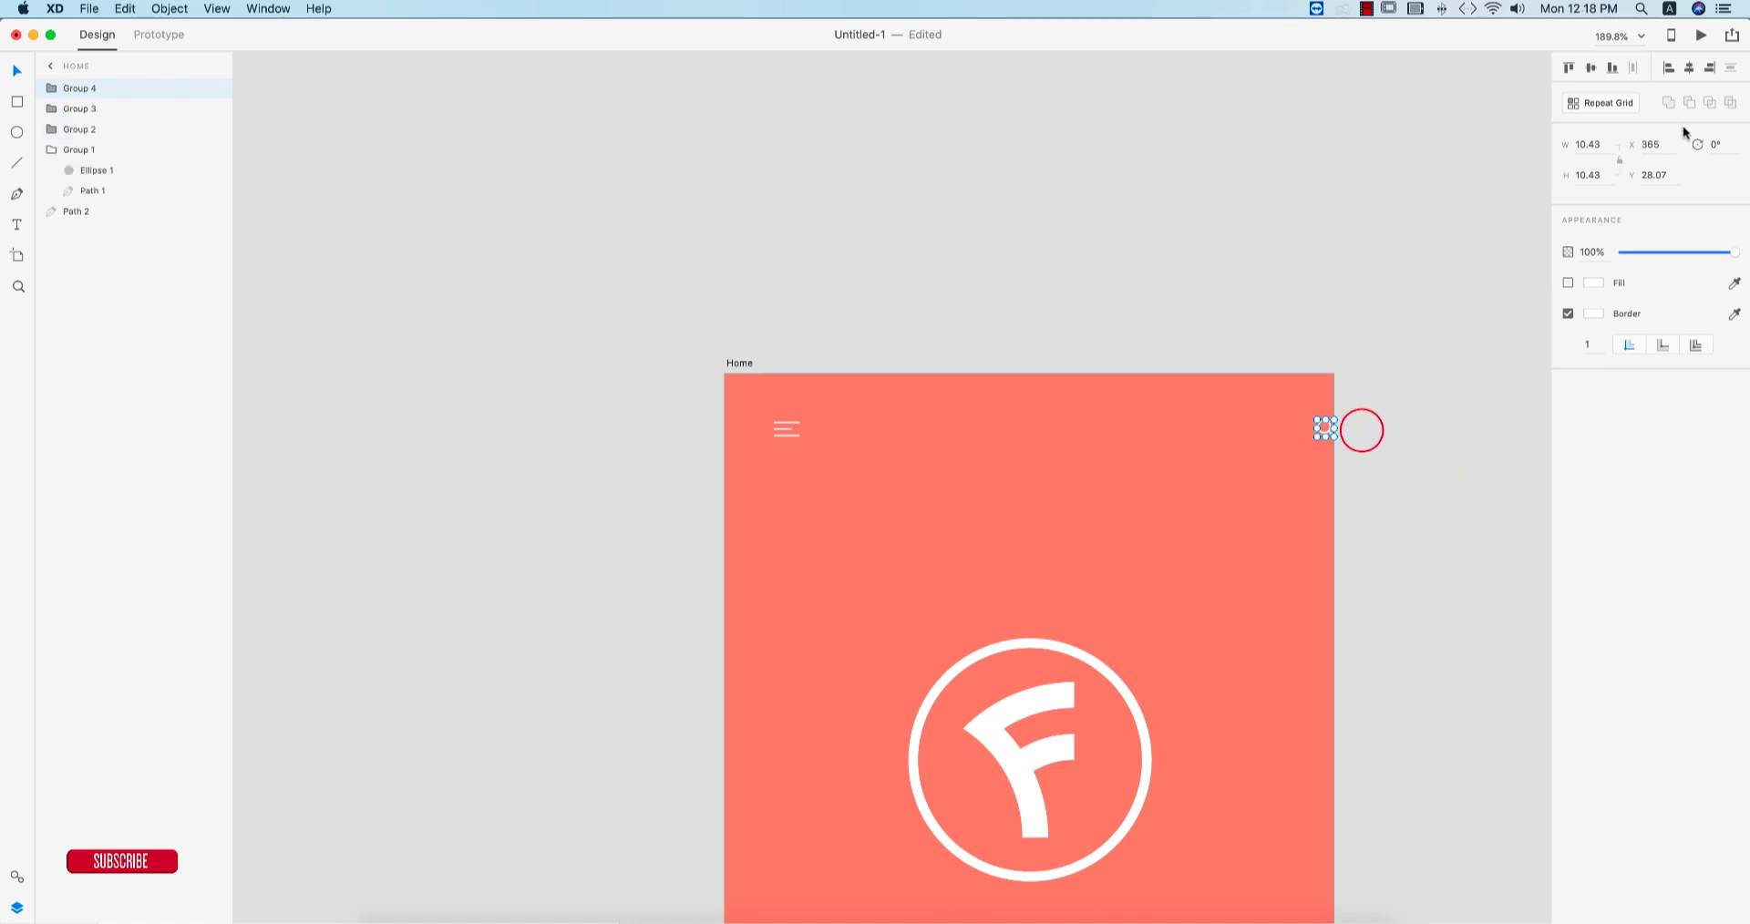
click(1709, 67)
click(1489, 366)
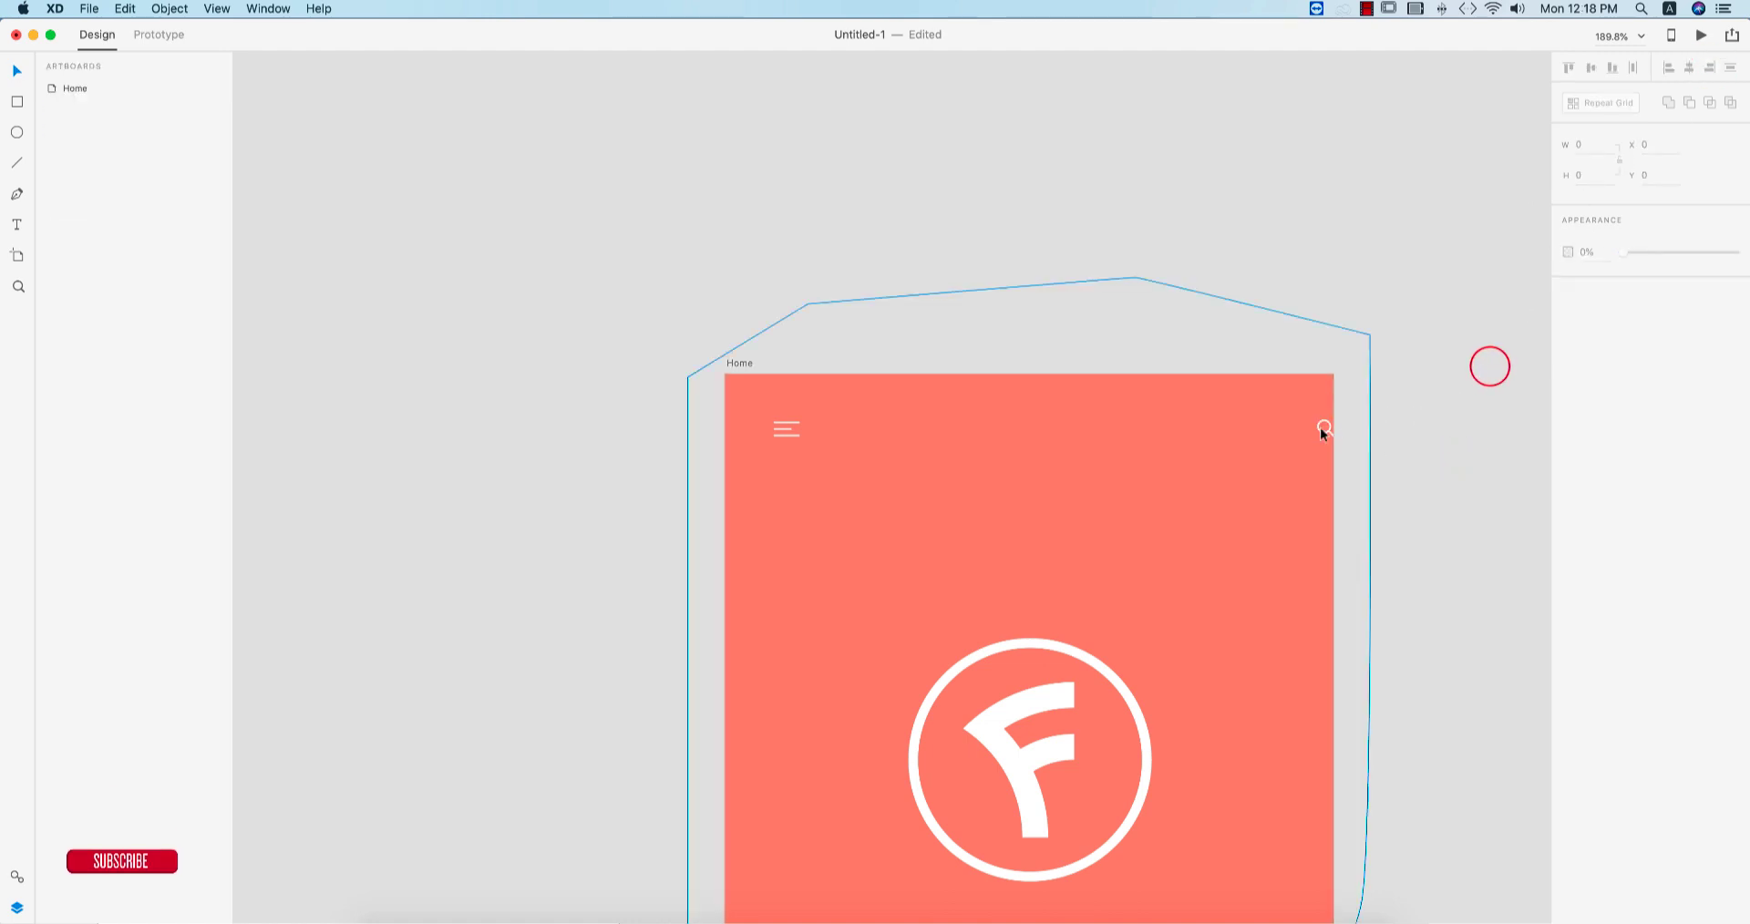
click(1322, 429)
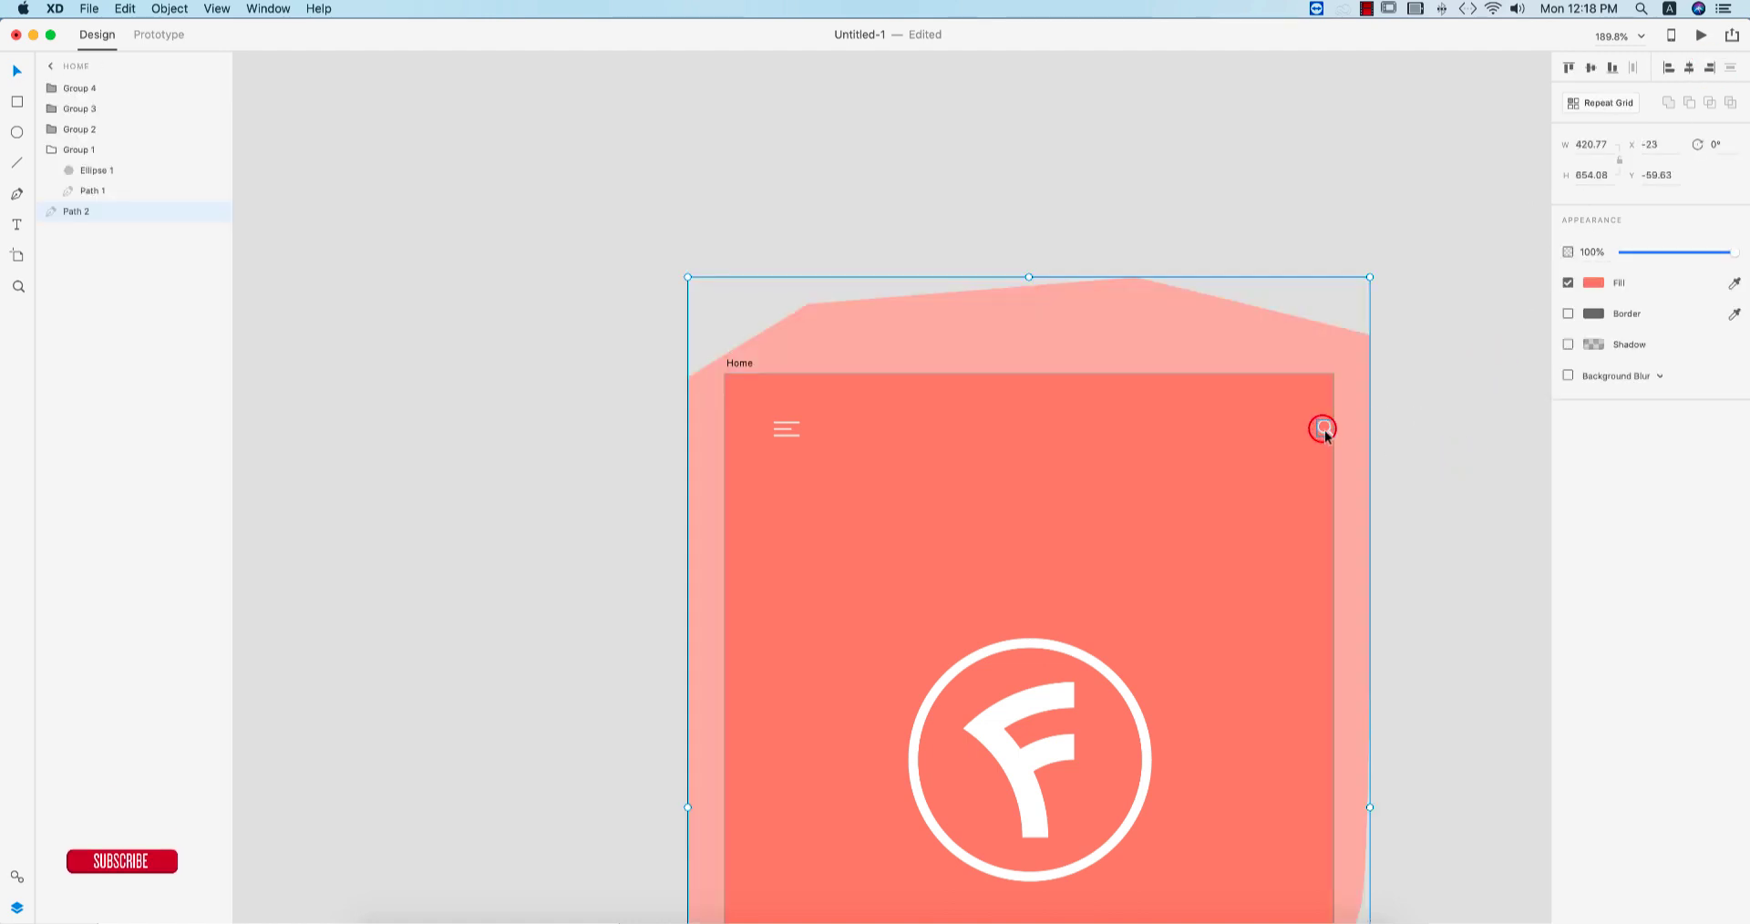
shift+click(788, 431)
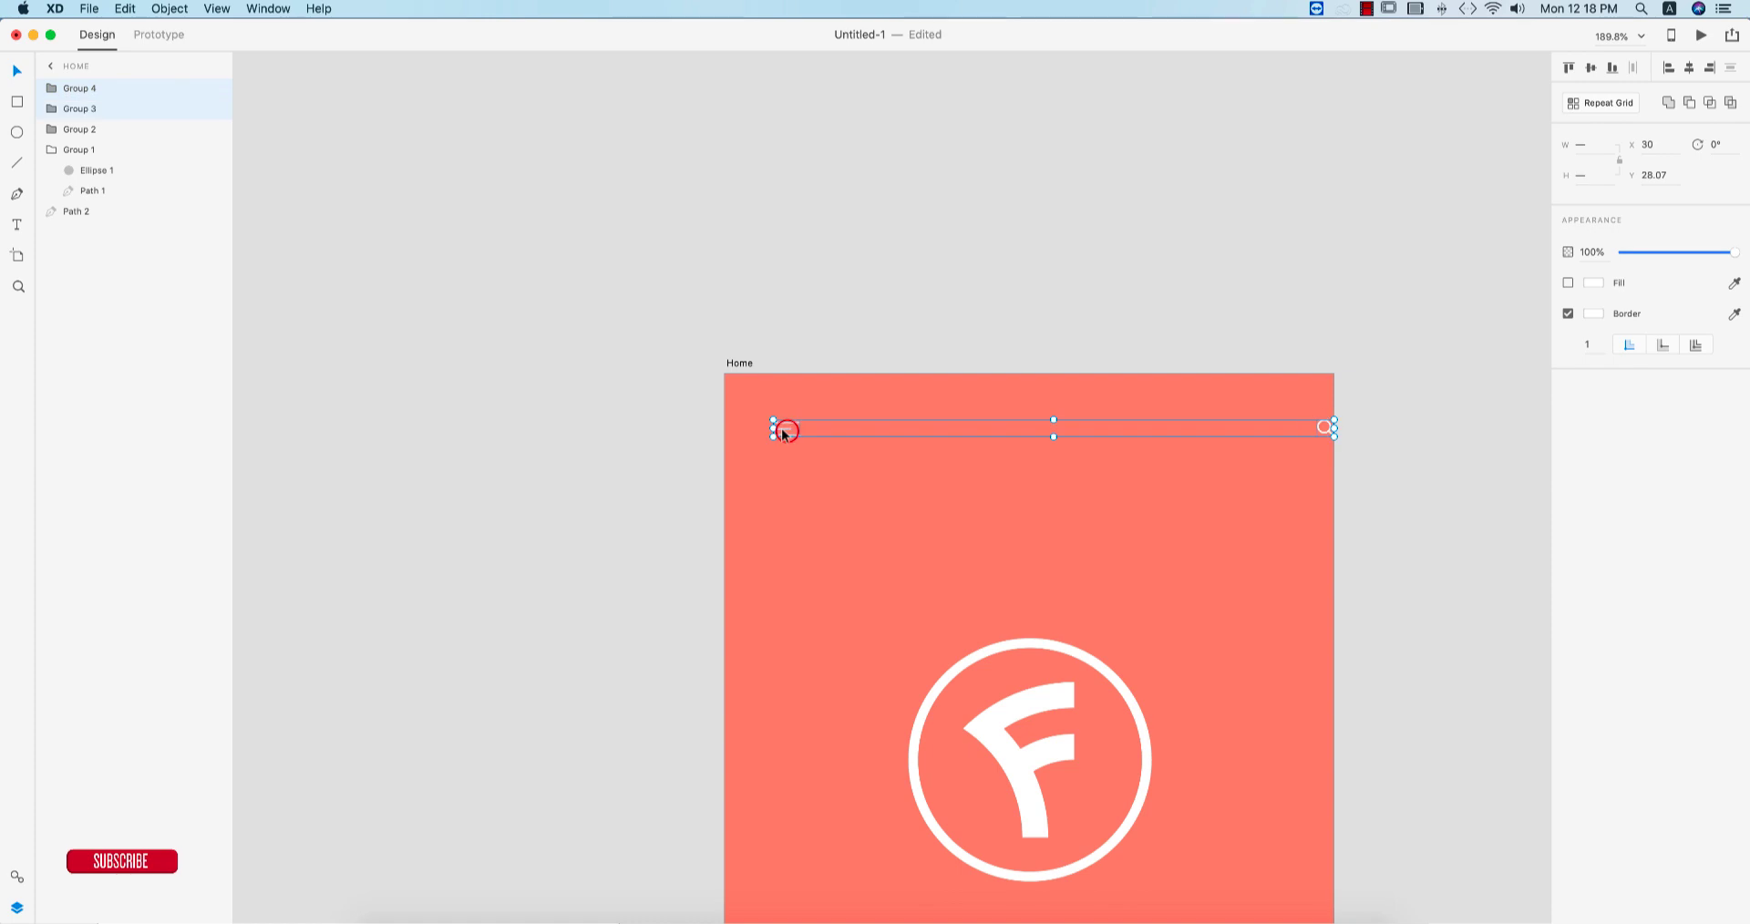
click(1592, 65)
click(1453, 446)
- Nudge the search icon left and group it with the menu icon
click(1326, 429)
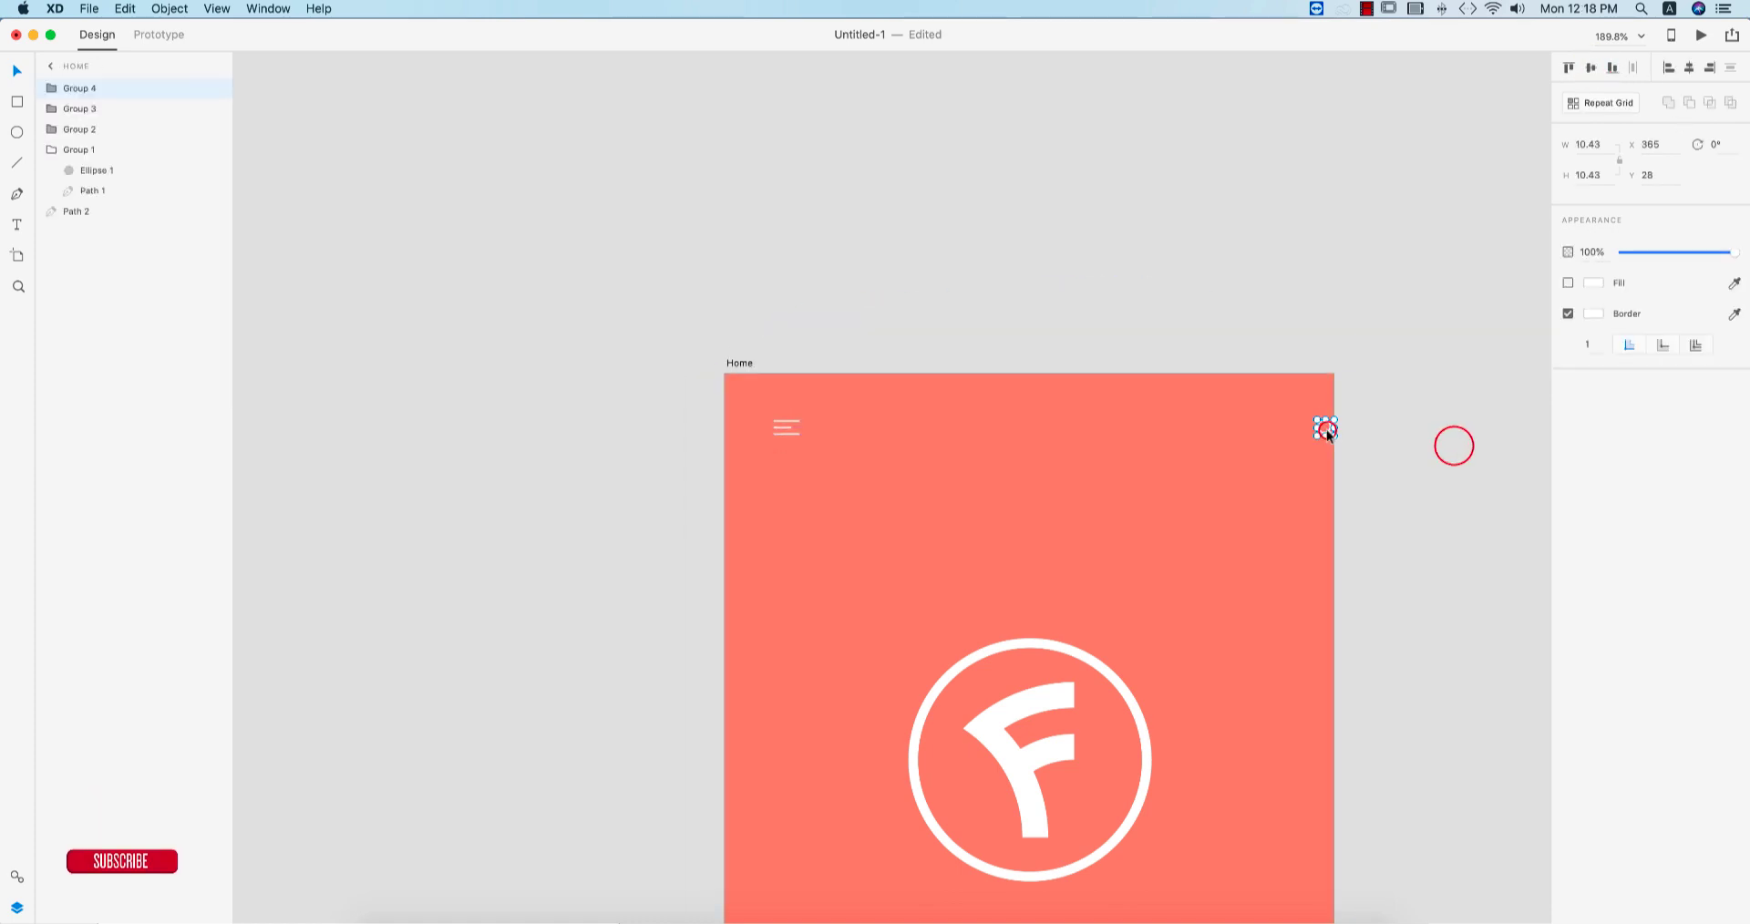
key(Left)
key(Left)
key(Left)
key(Left)
key(Left)
key(Left)
key(Left)
key(Left)
key(Left)
key(Left)
key(Left)
key(Left)
key(Left)
key(Left)
key(Left)
key(Left)
key(Left)
key(Left)
key(Left)
key(Left)
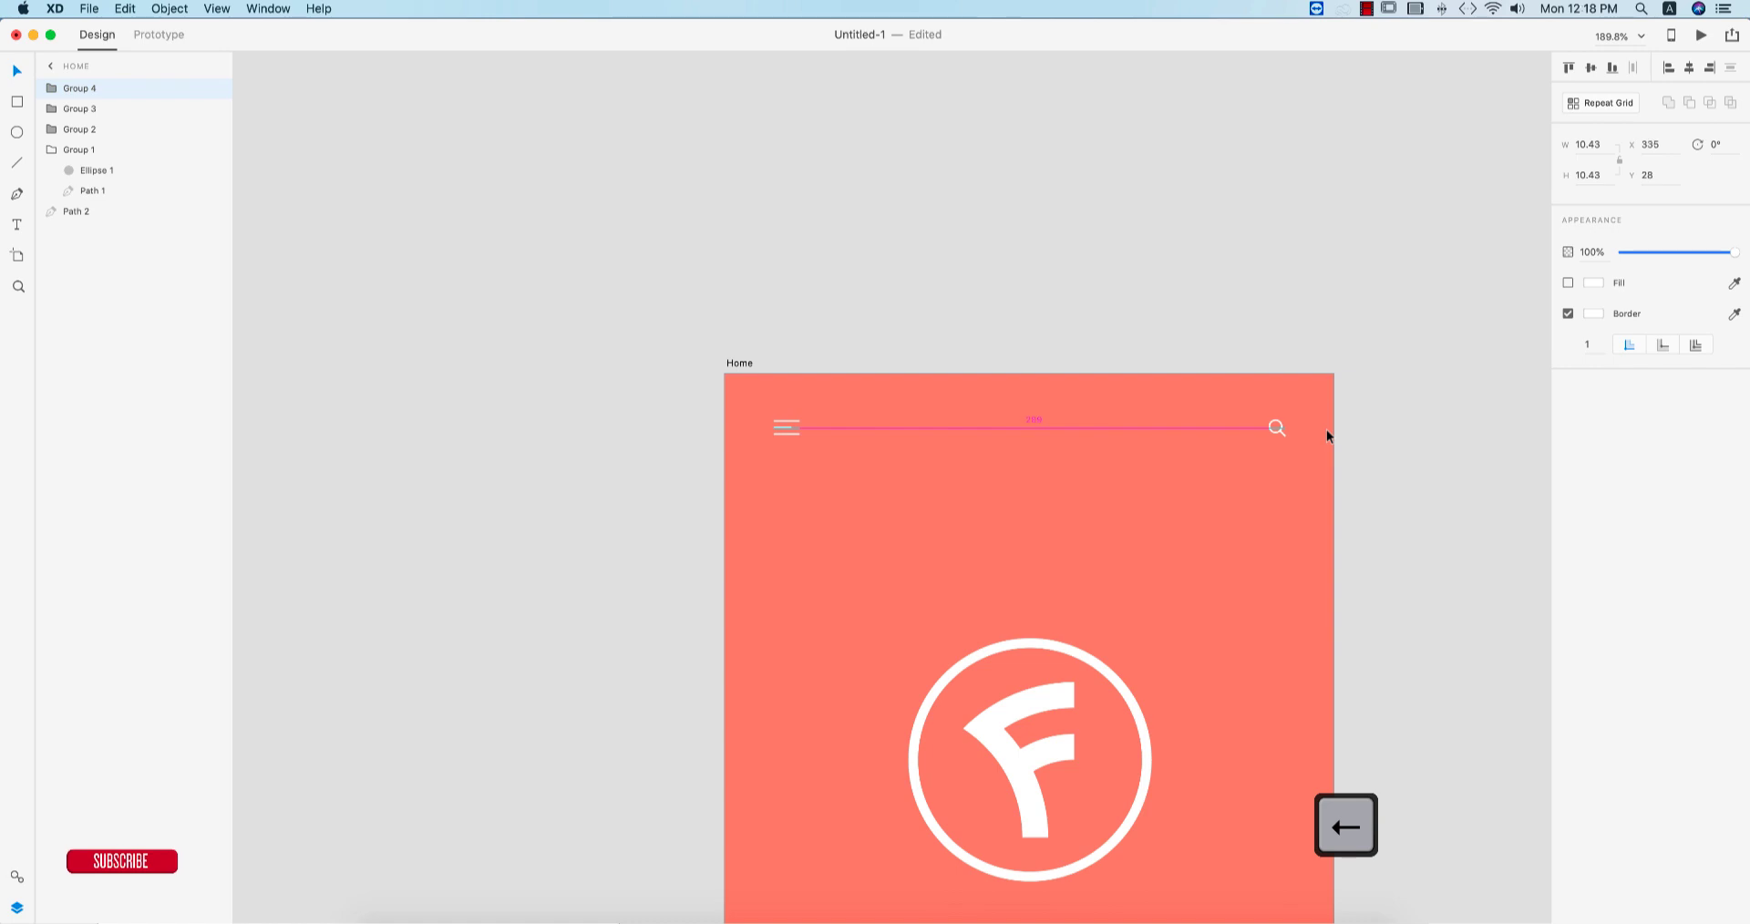
shift+click(786, 428)
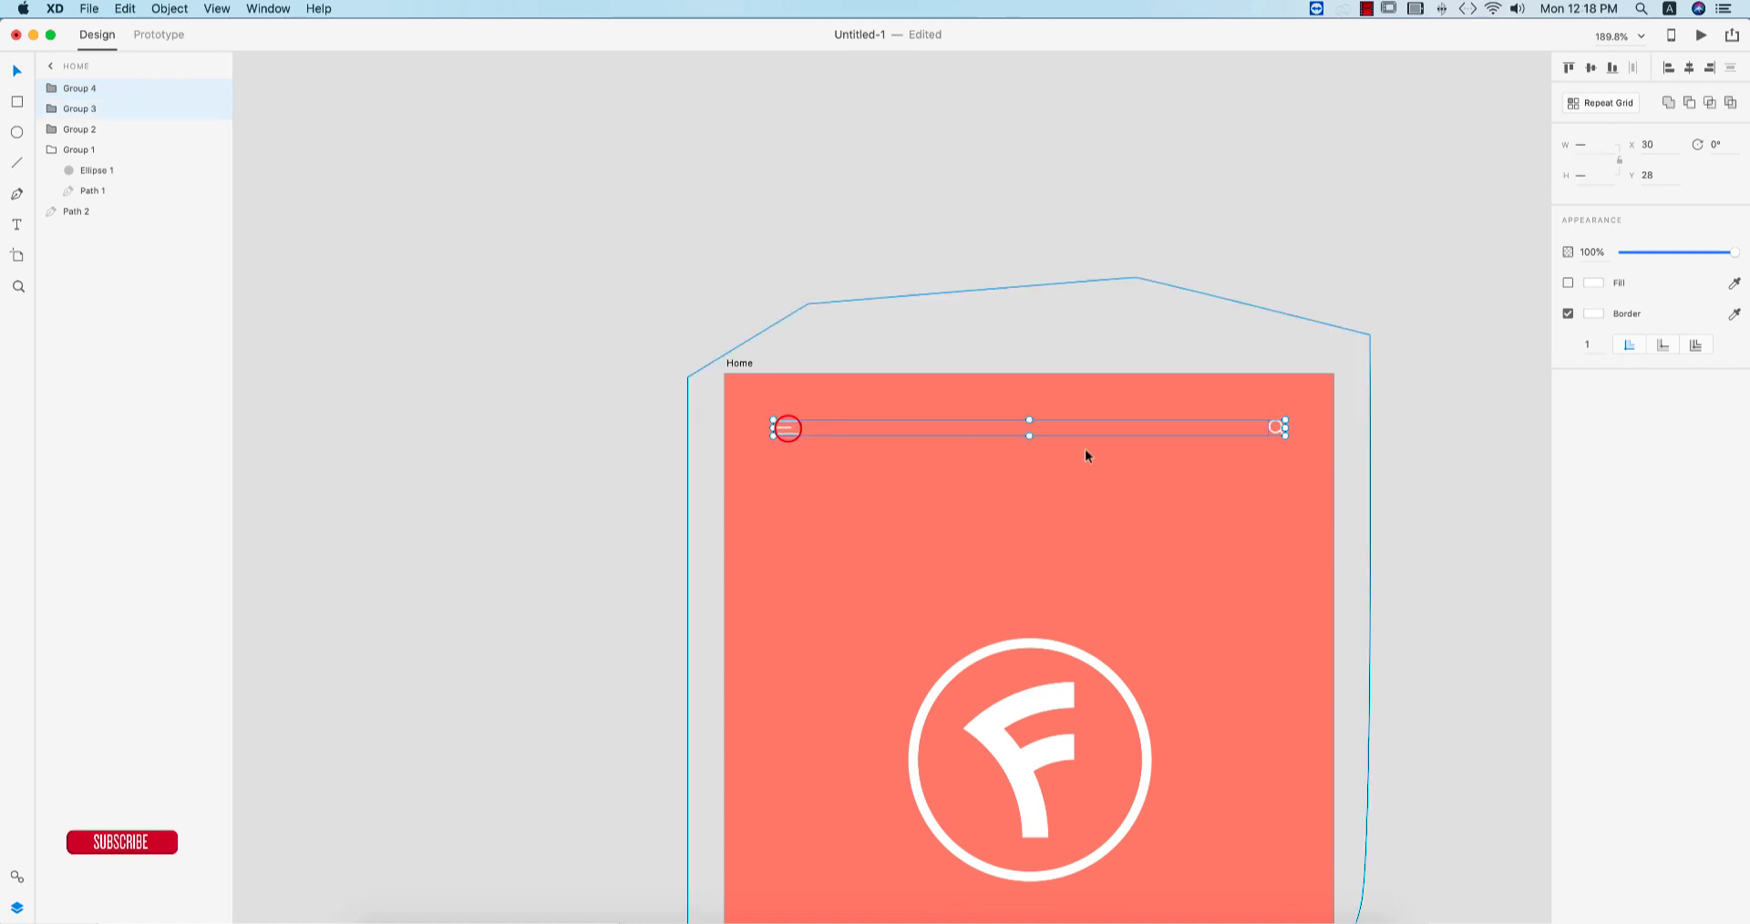
key(cmd+g)
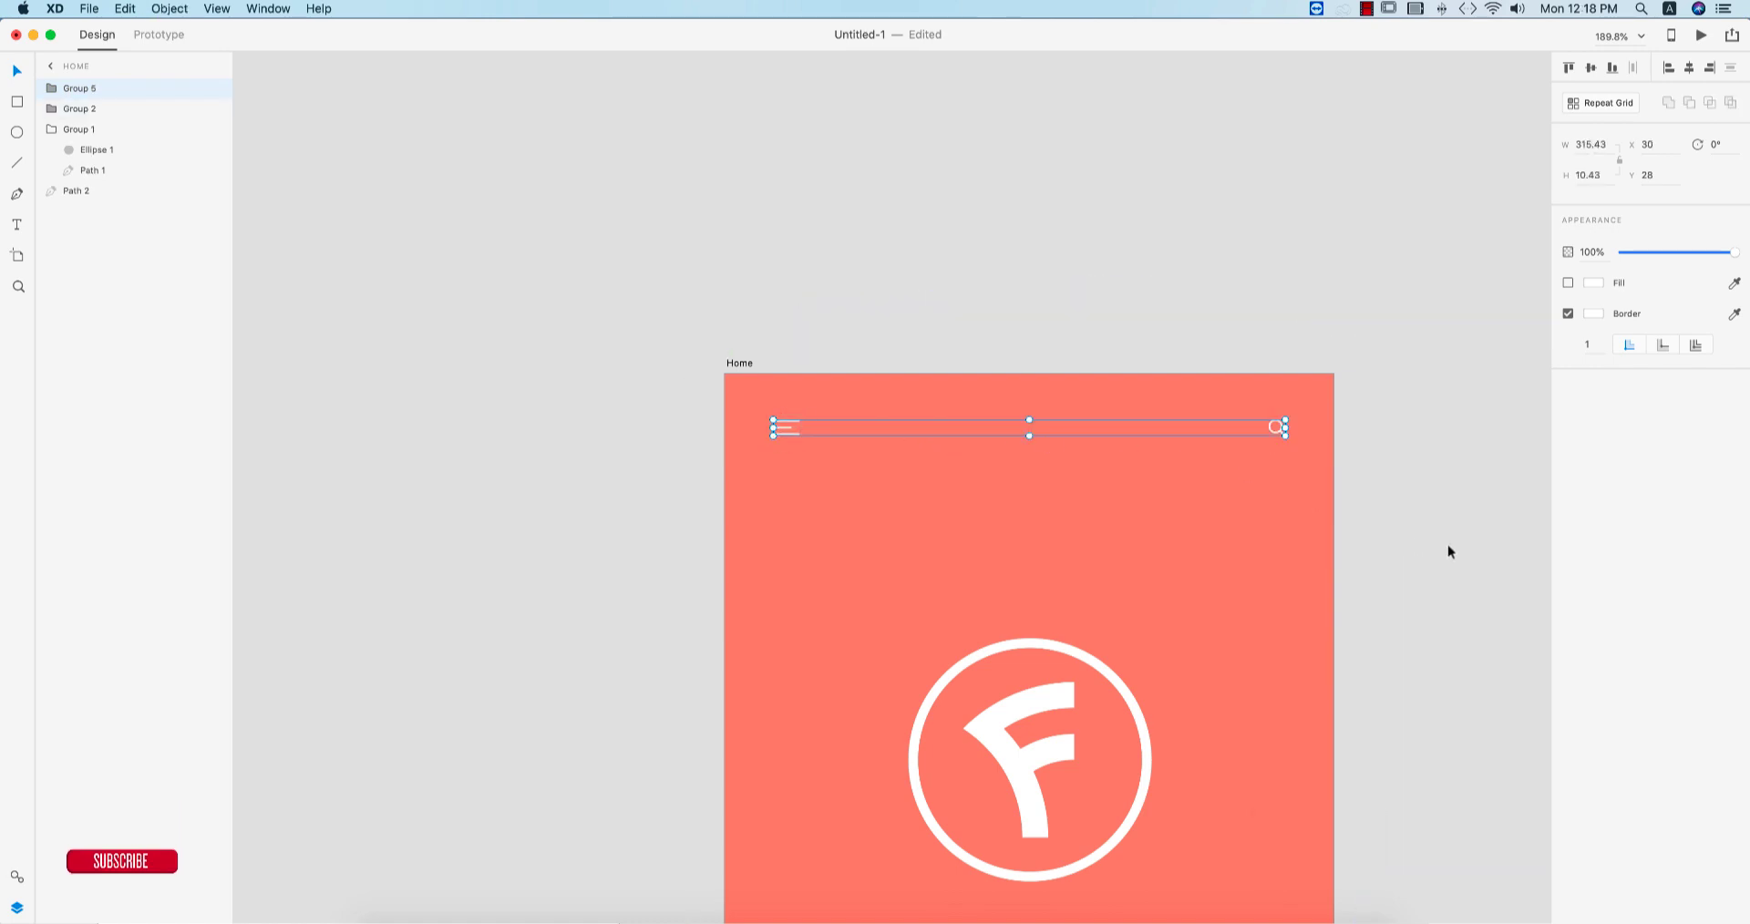
click(1449, 551)
scroll(1449, 549, down, 6)
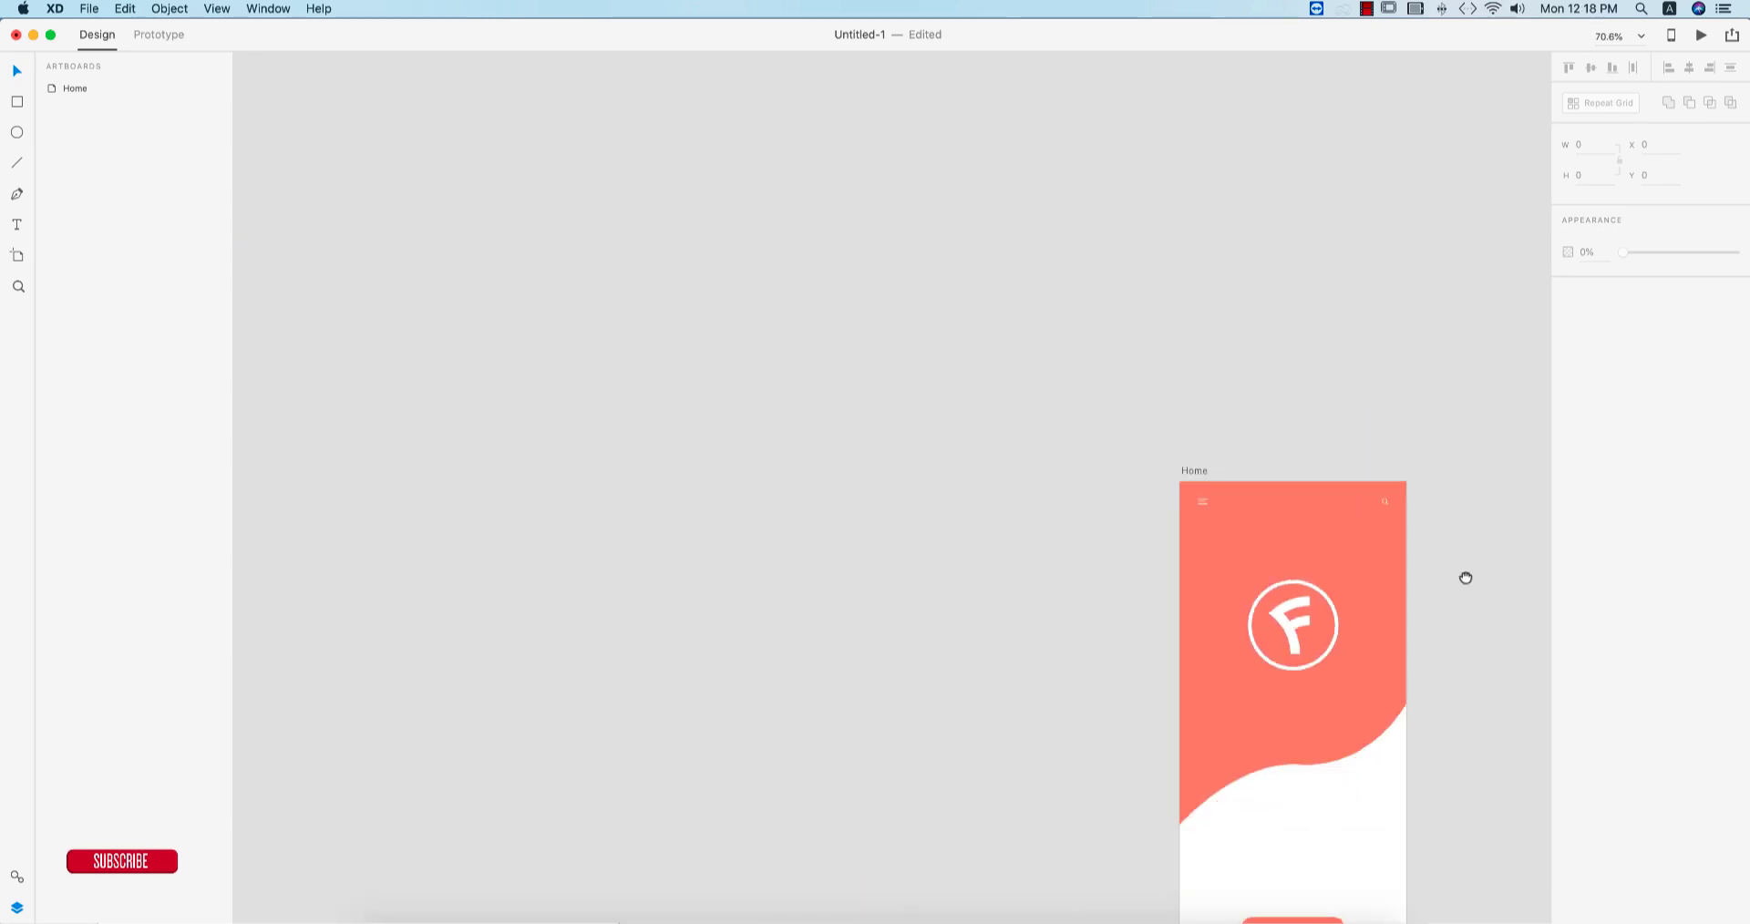
- Add the text 'good food, good health' below the wave, centred horizontally
drag(1466, 578, 1311, 425)
scroll(1158, 696, up, 3)
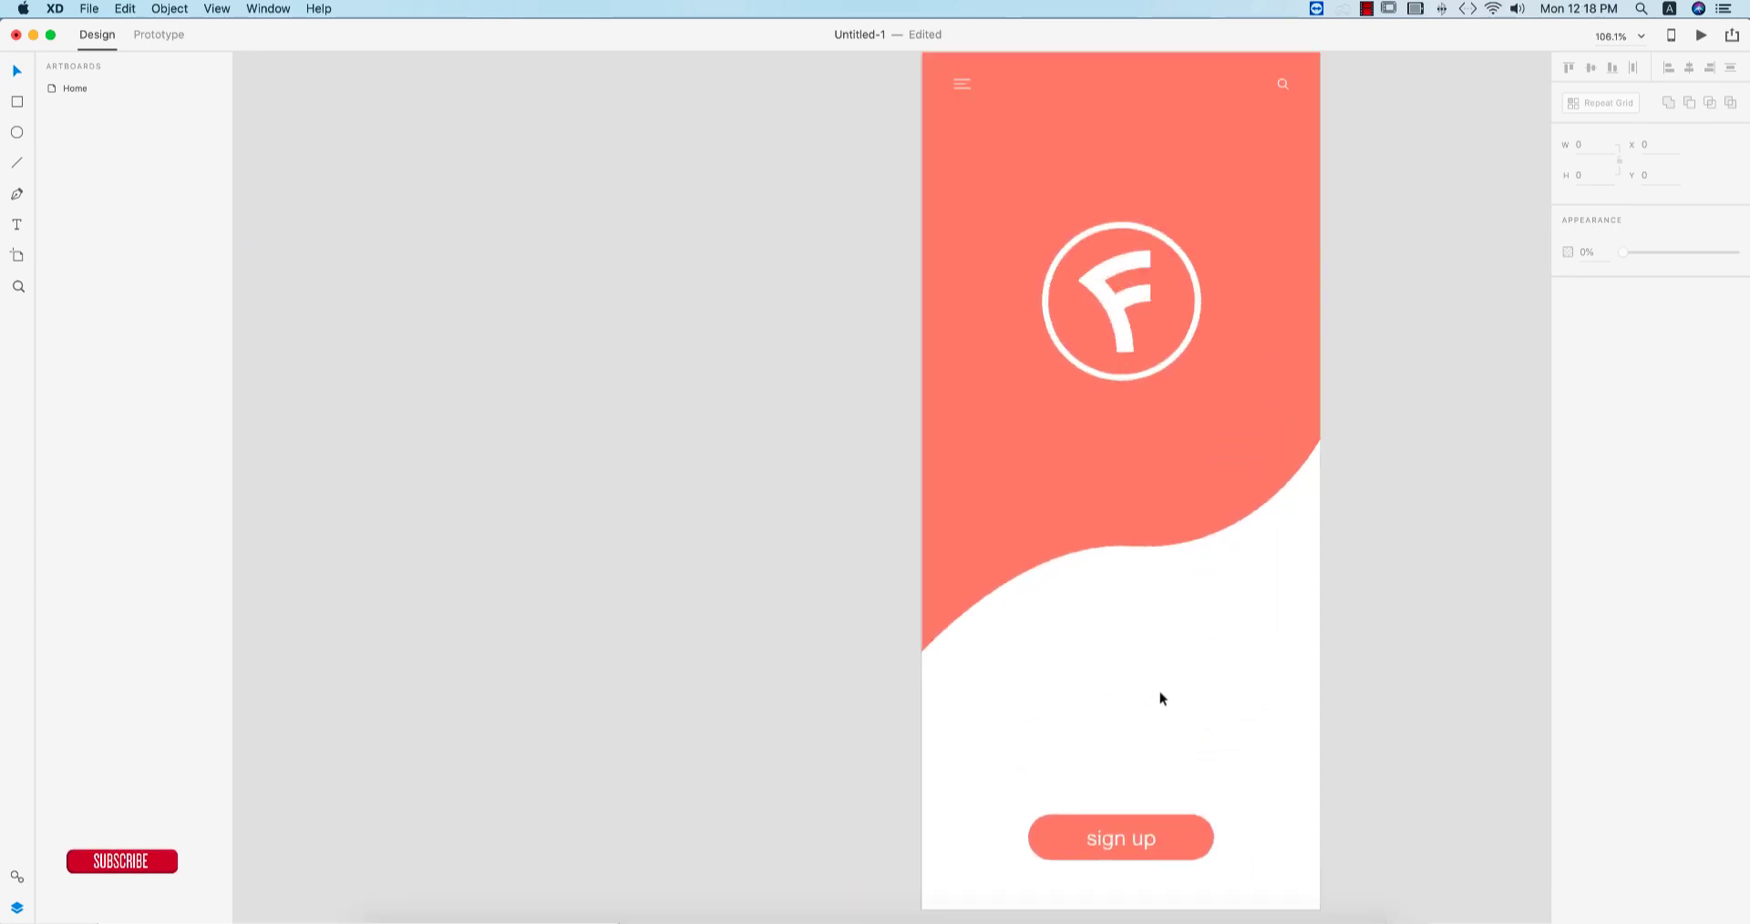
scroll(1162, 698, up, 3)
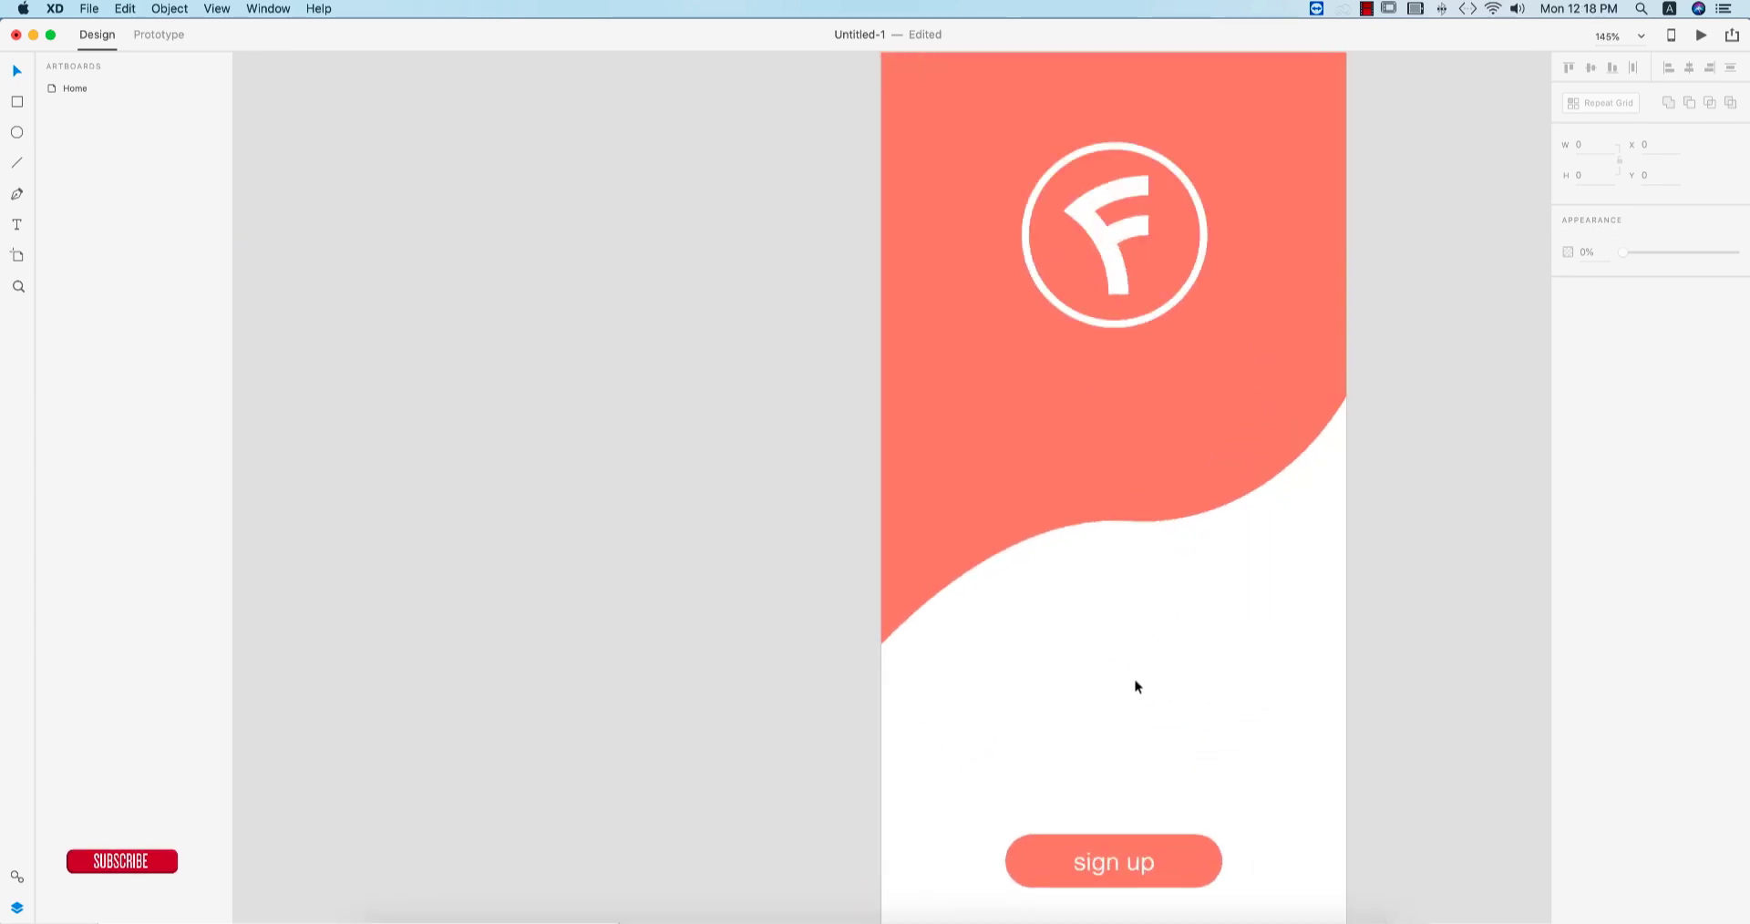
click(17, 226)
click(1026, 683)
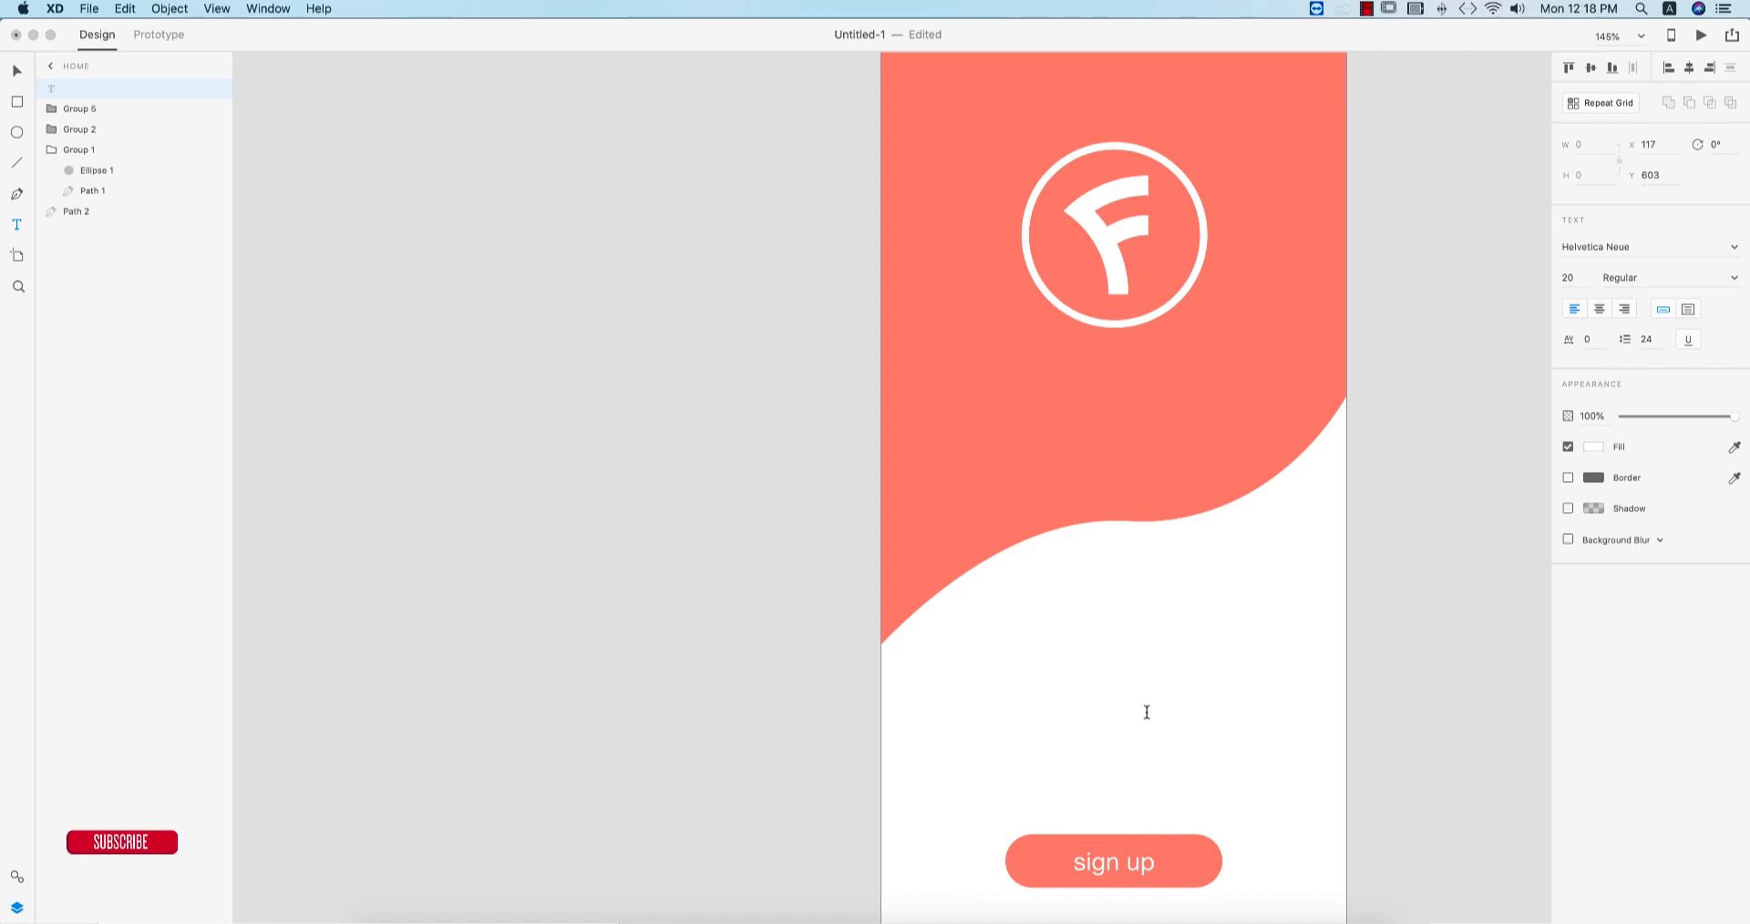
text(good food, good health)
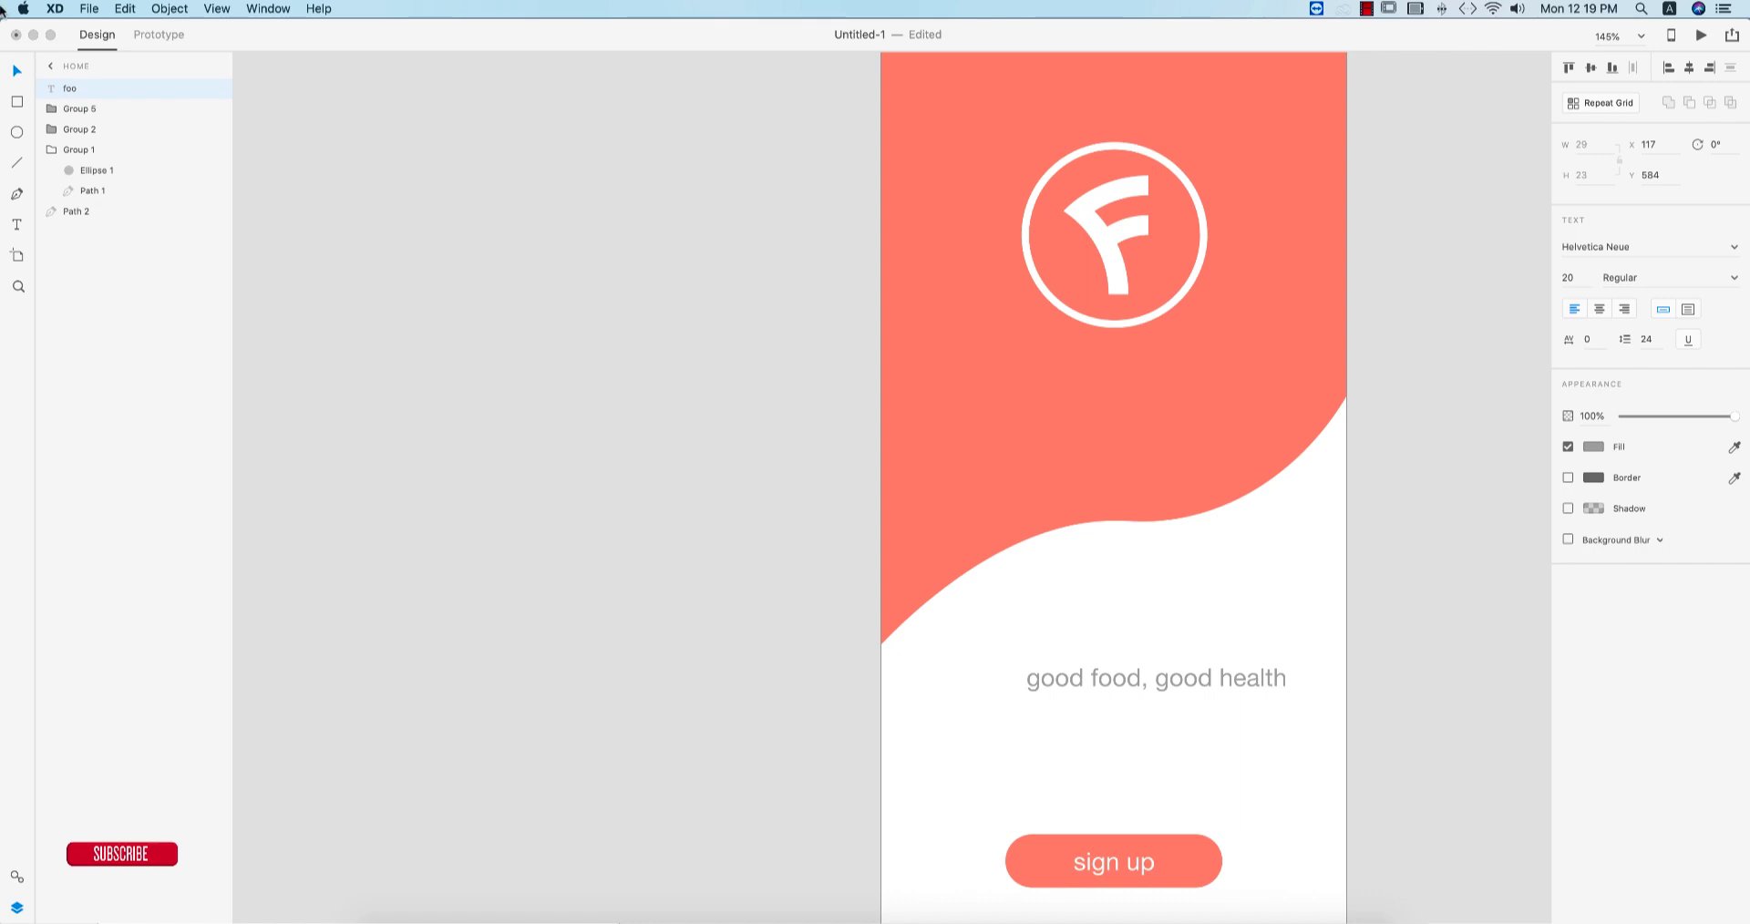
key(Escape)
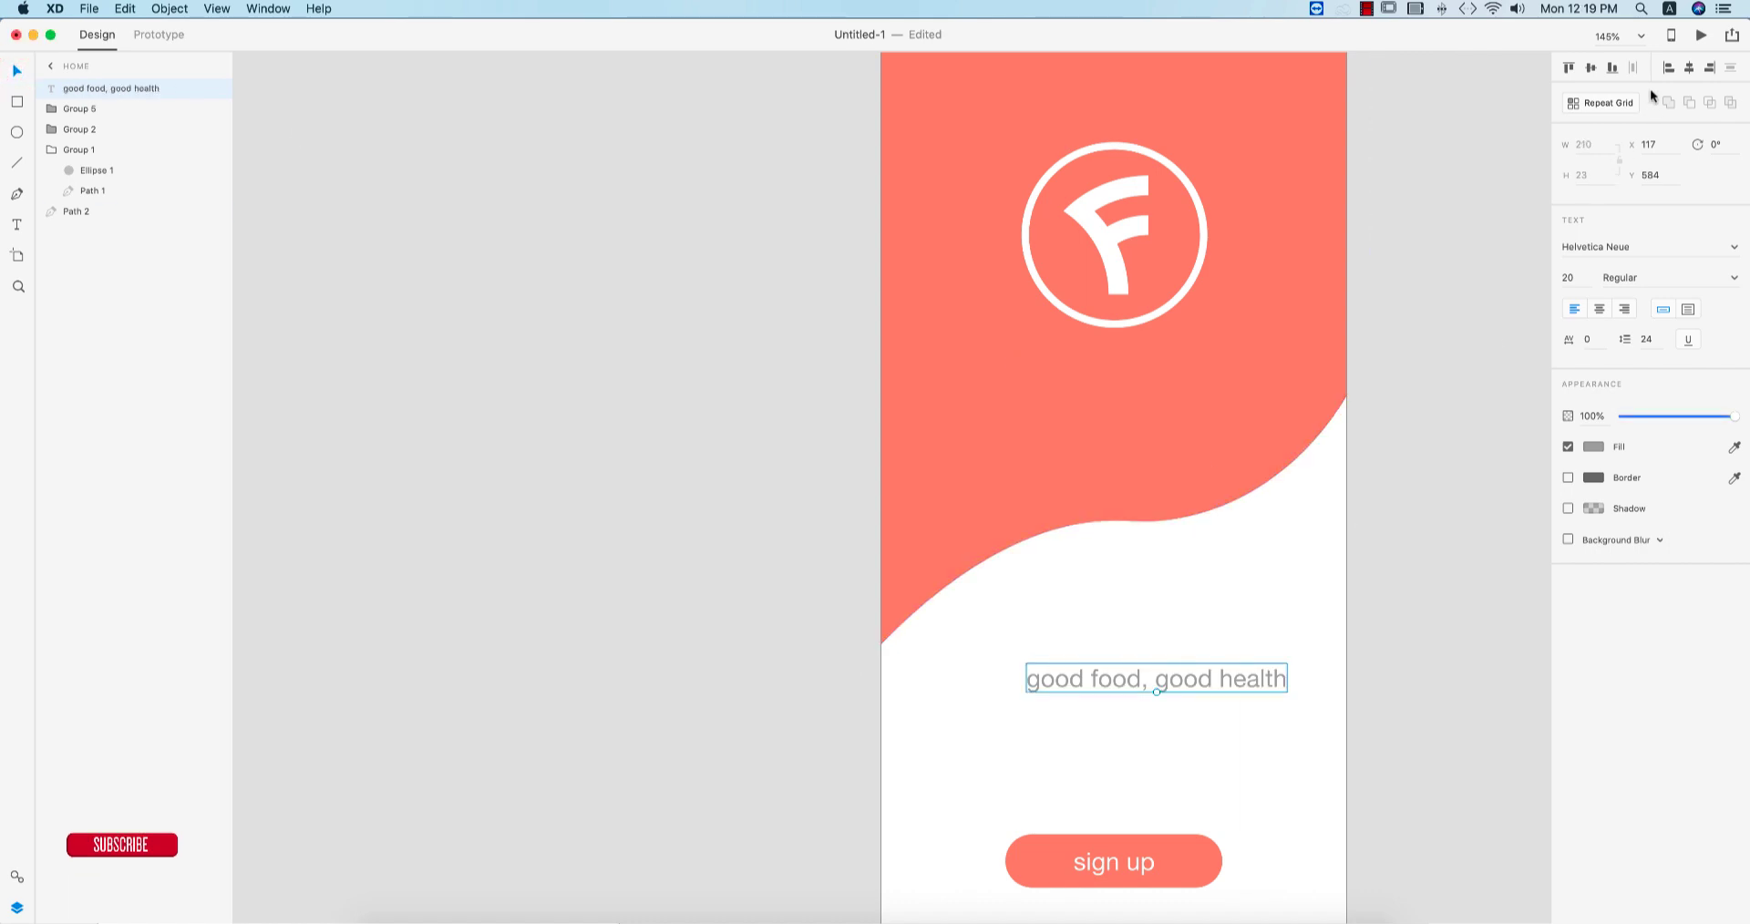
click(1689, 66)
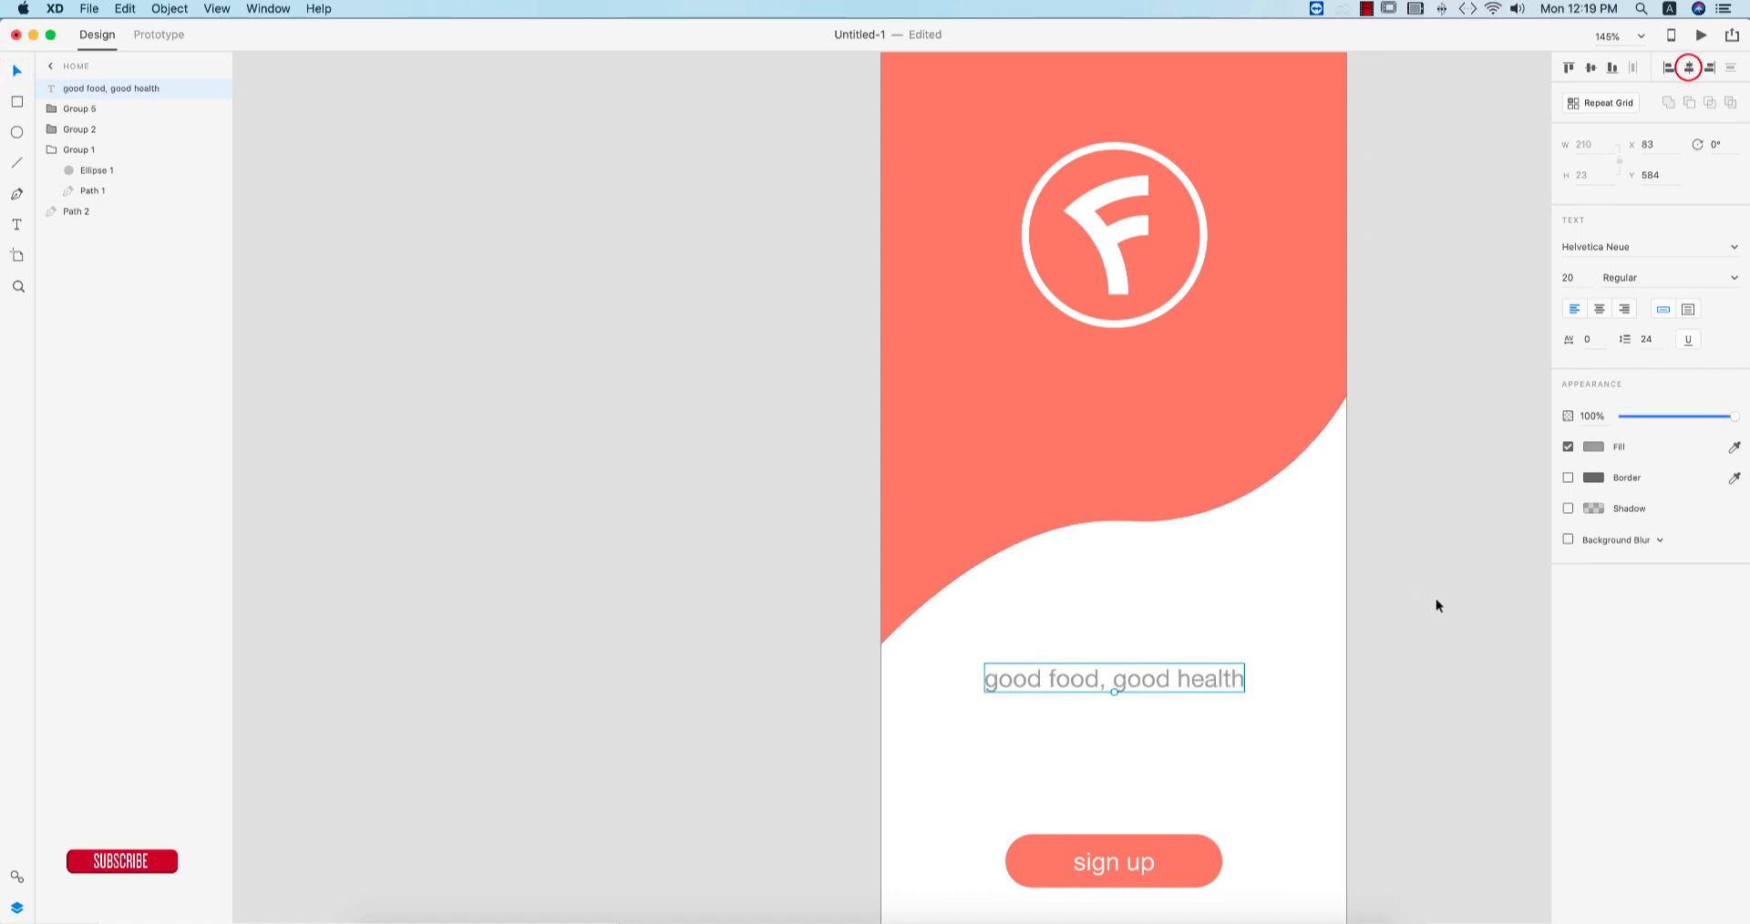
- Set the tagline to Light weight at size 14 and re-centre it
click(1734, 278)
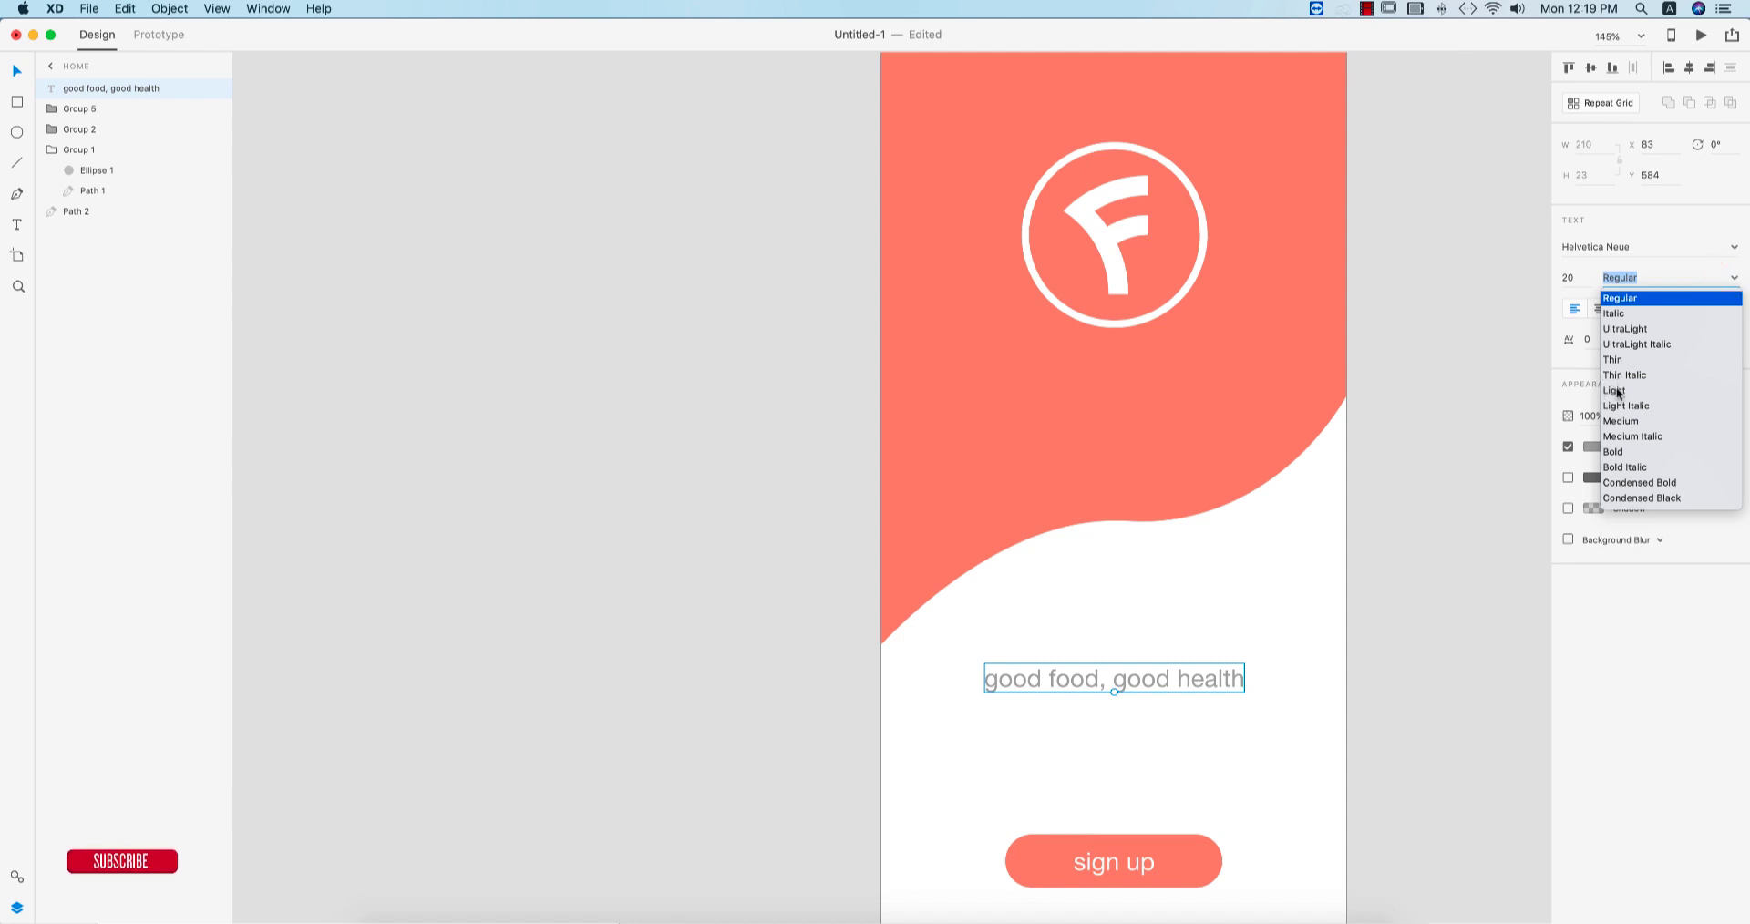
click(1616, 391)
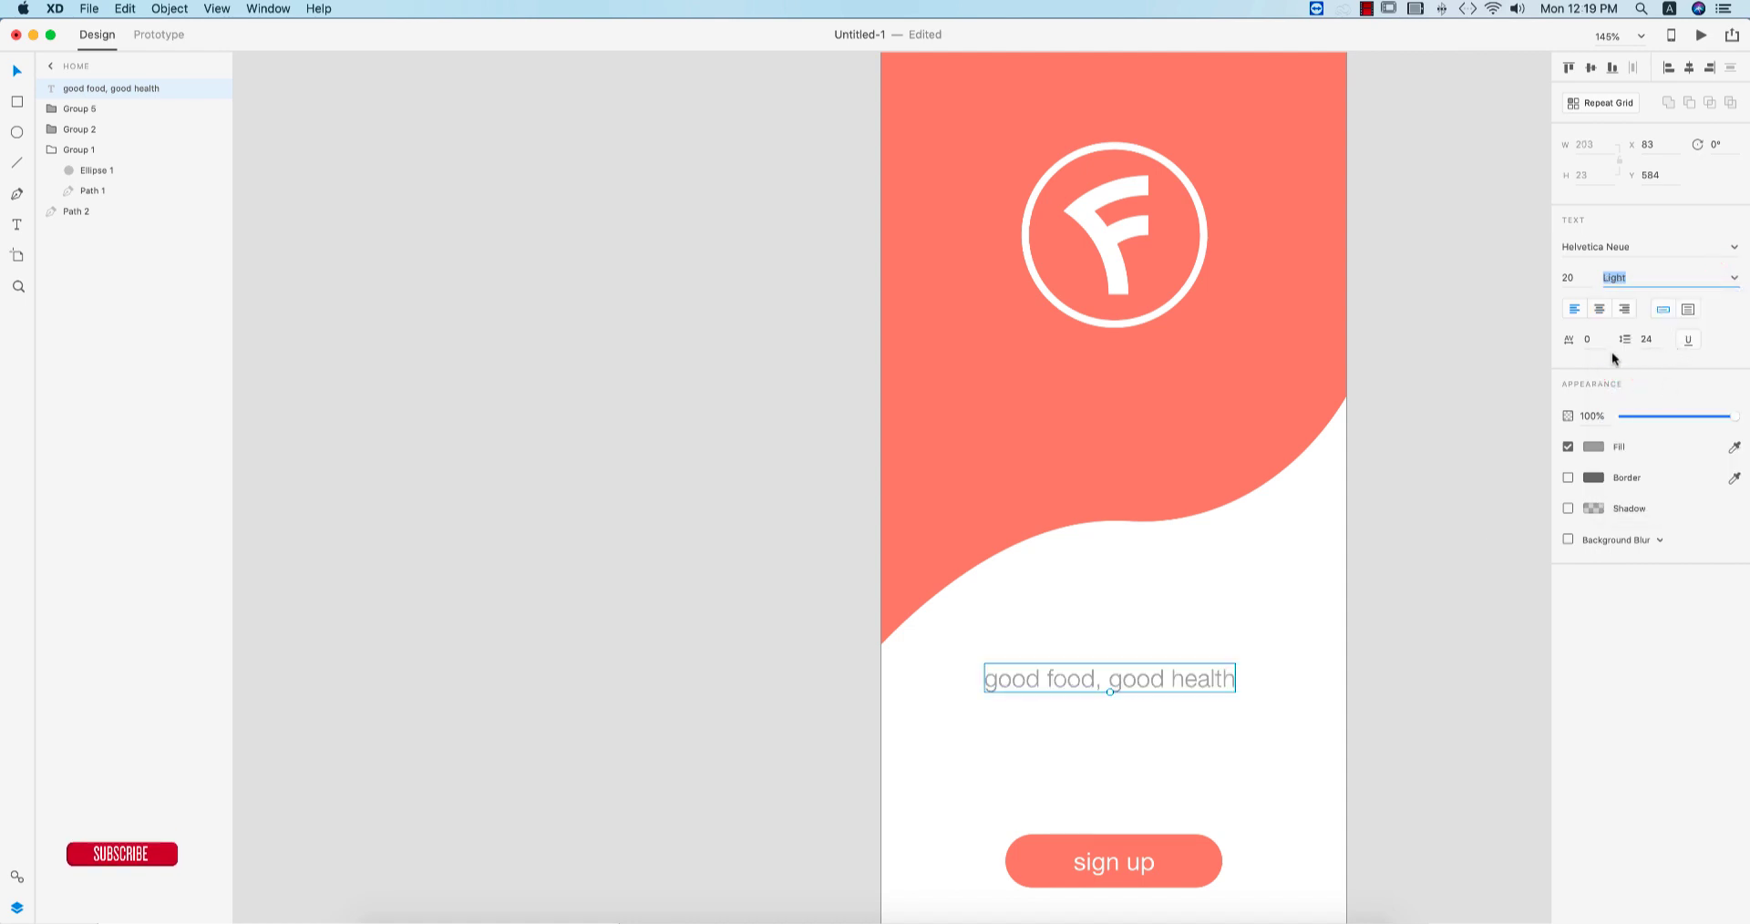
text(14)
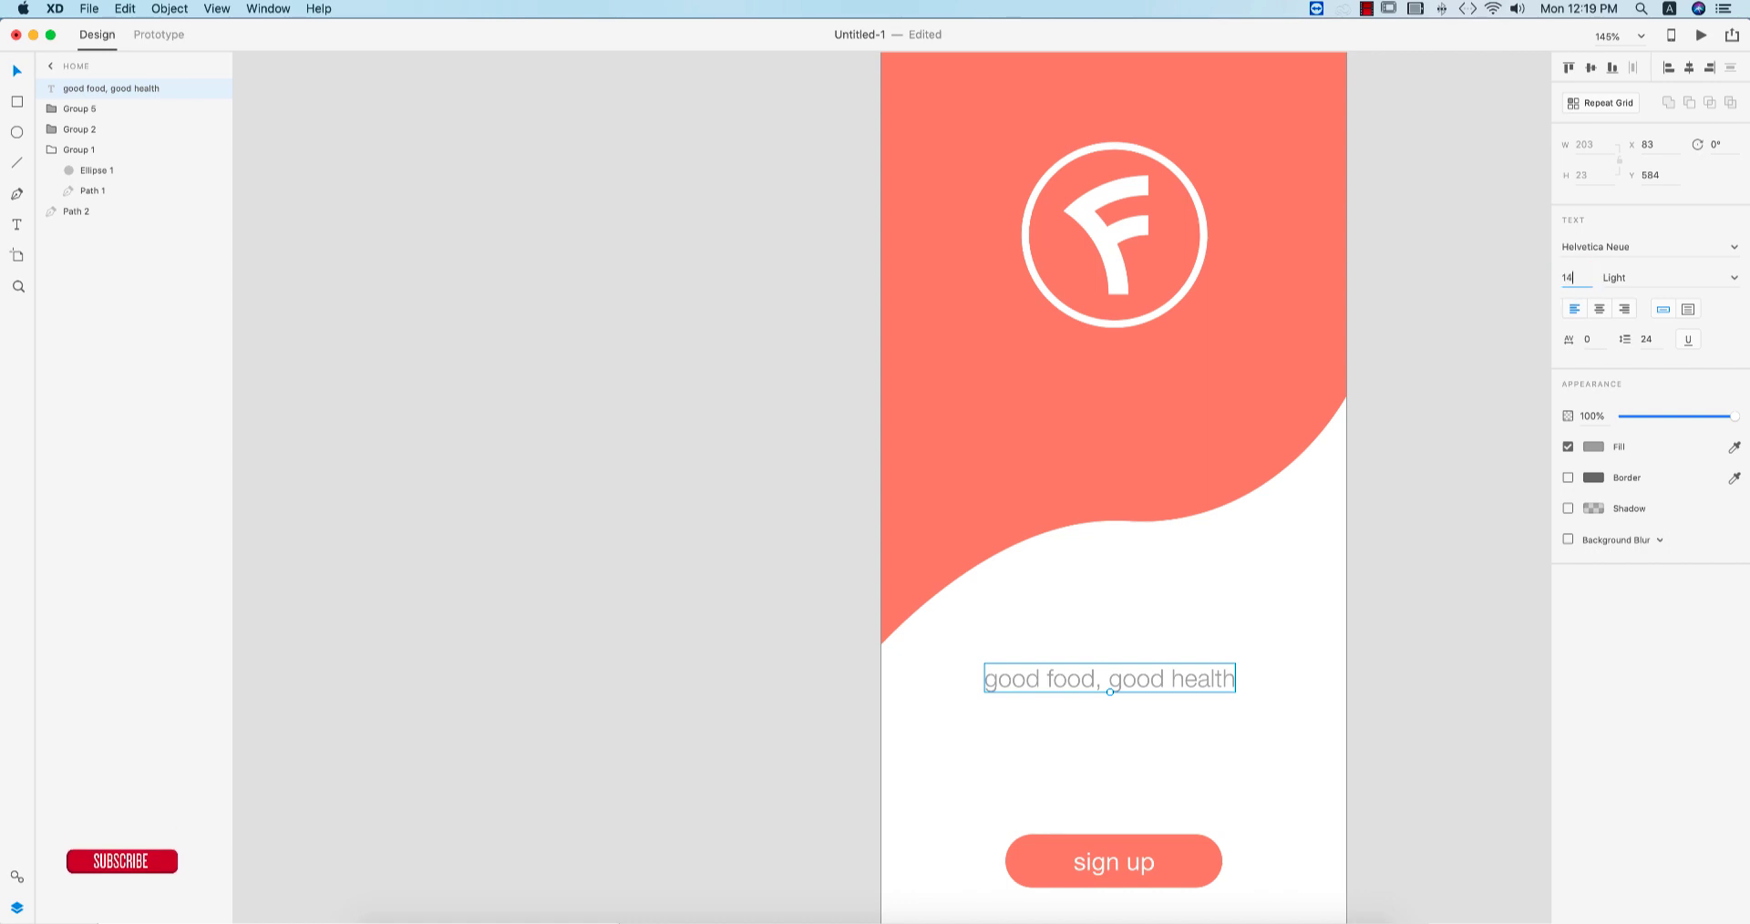
key(Return)
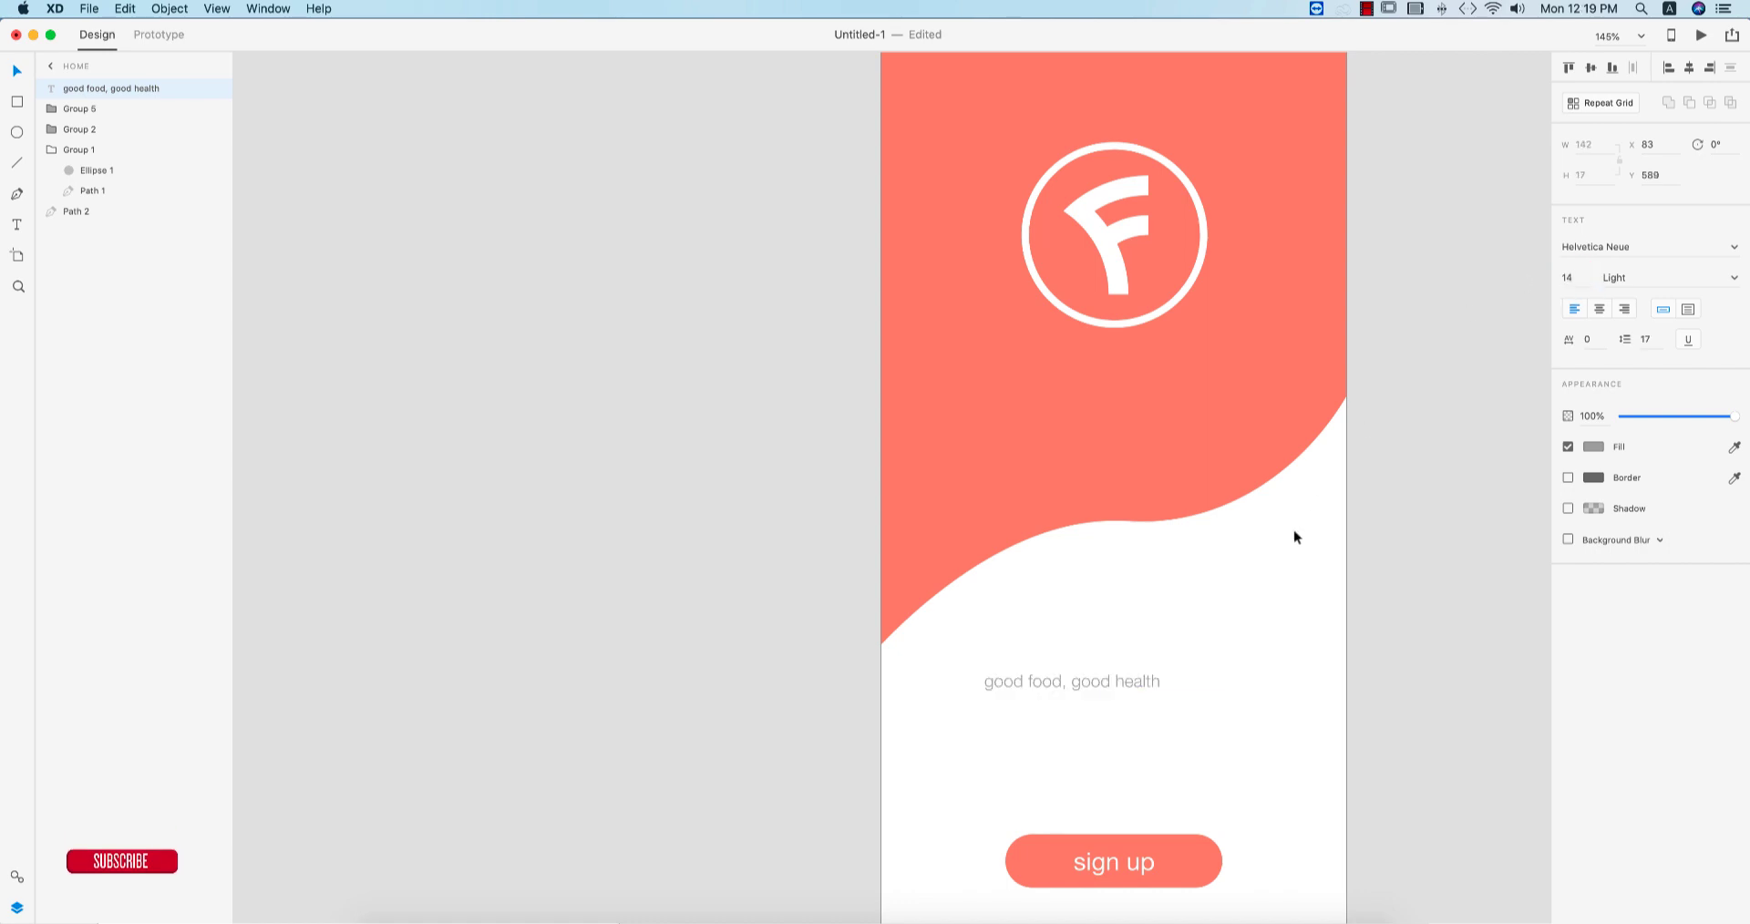
click(1689, 67)
click(1415, 609)
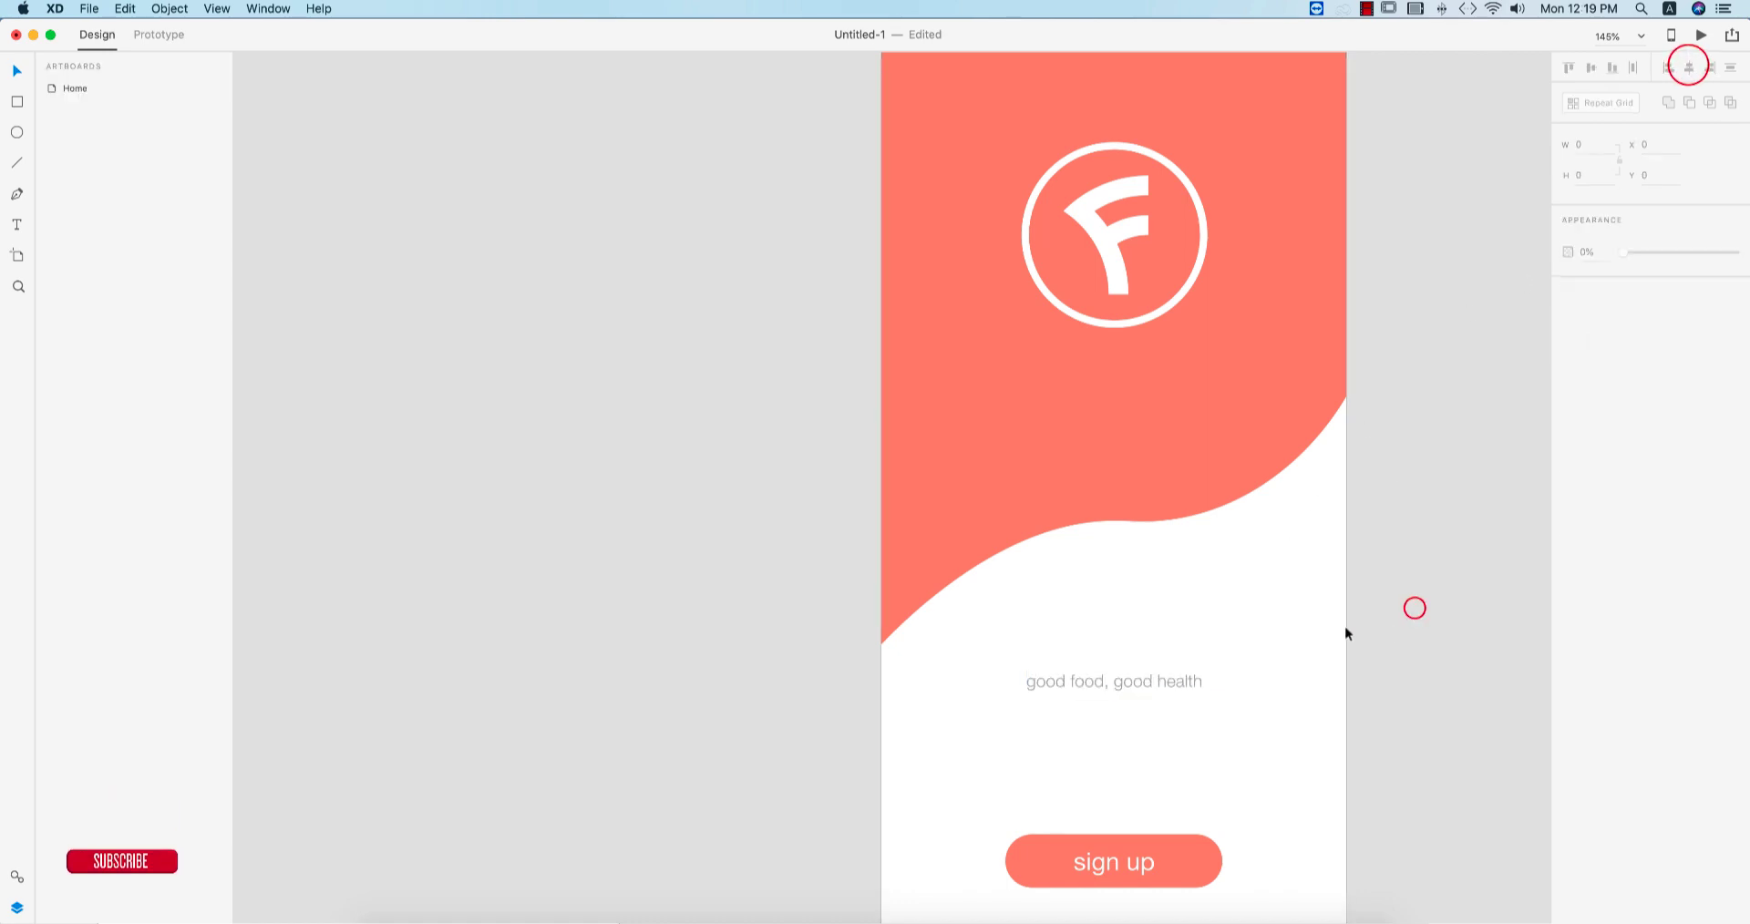
- Drag-copy the Home screen's contents to the right, then undo that copy
scroll(1261, 695, down, 5)
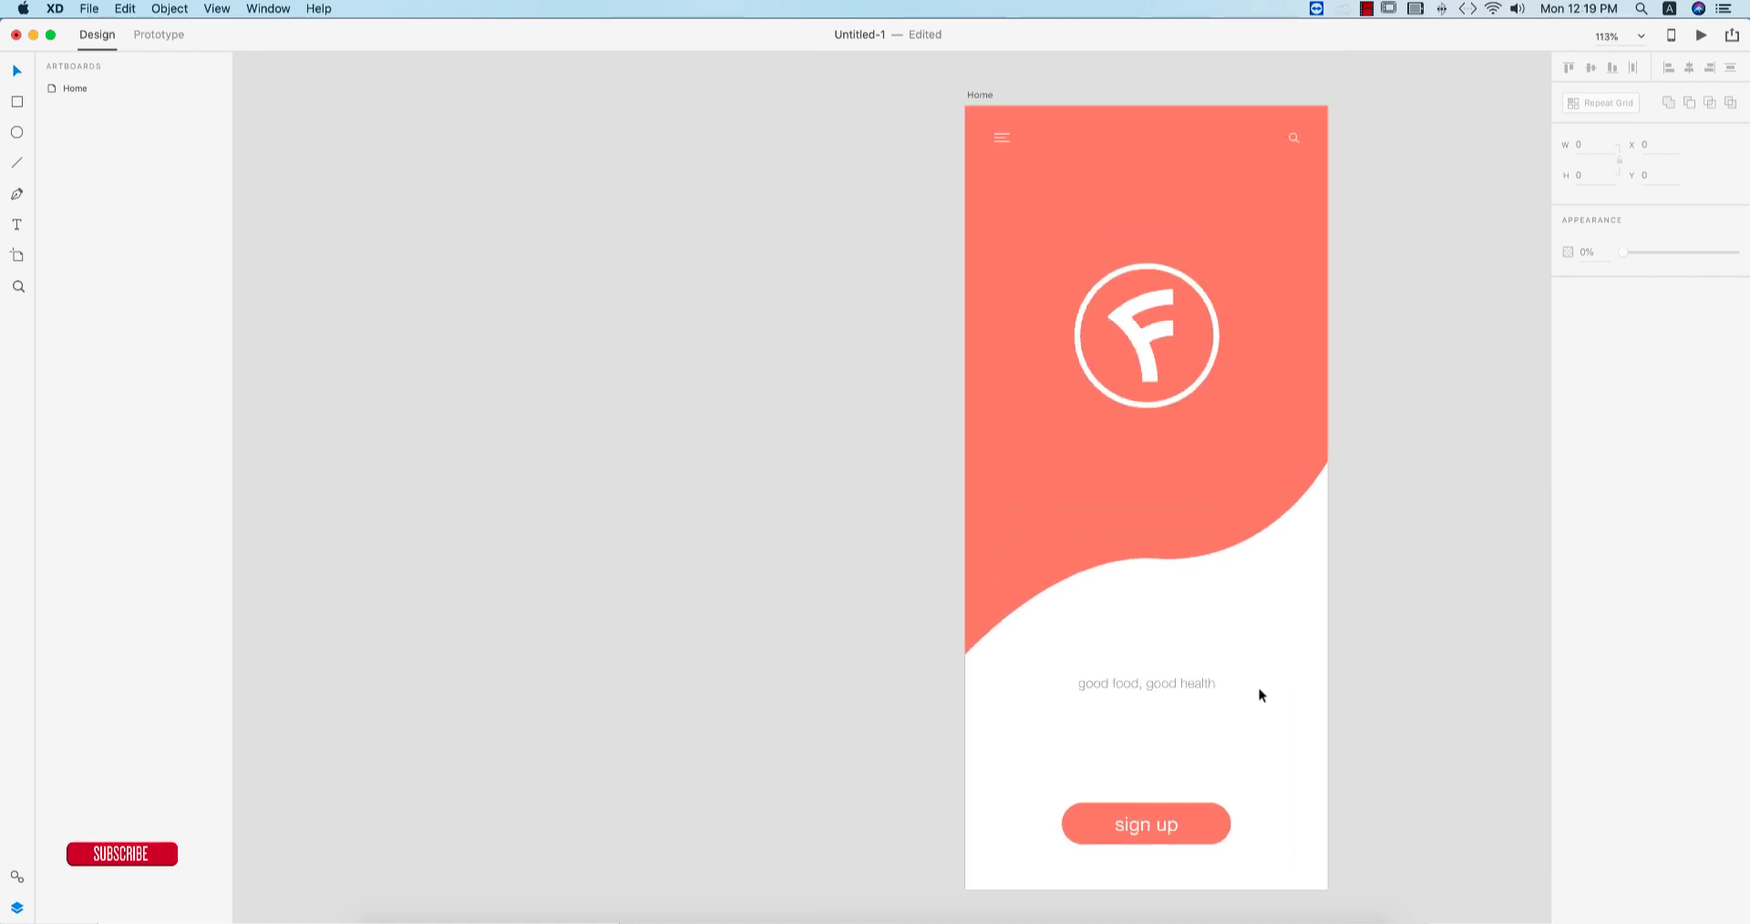
scroll(1414, 653, right, 3)
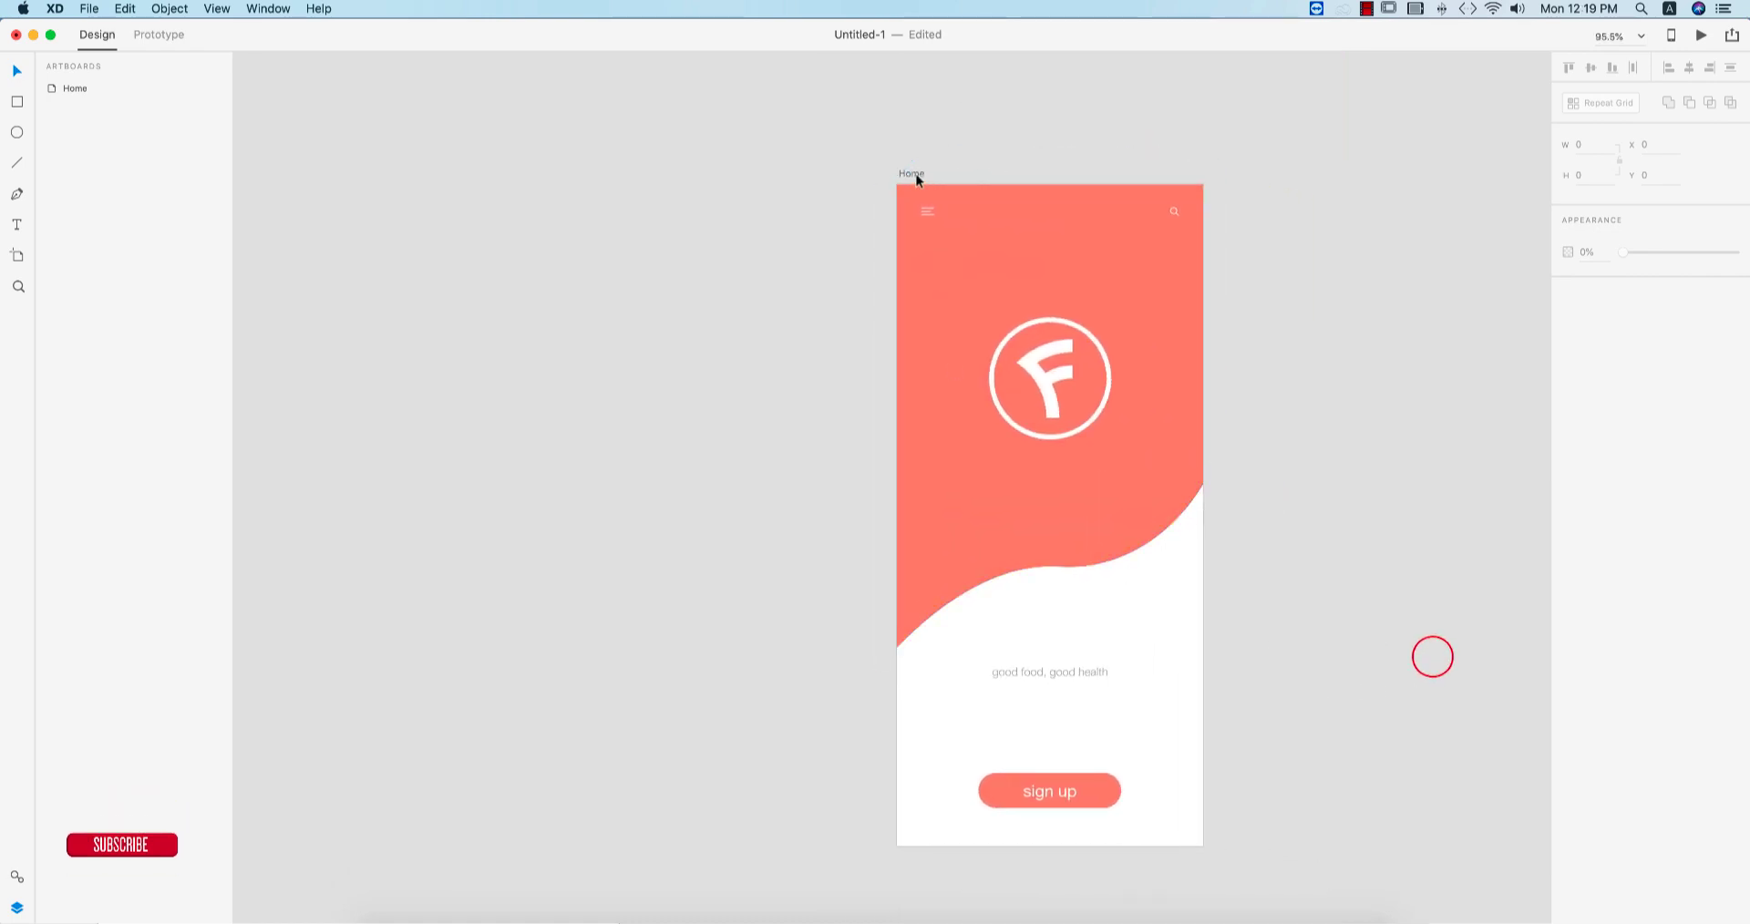
drag(814, 144, 1328, 859)
drag(1363, 775, 1004, 746)
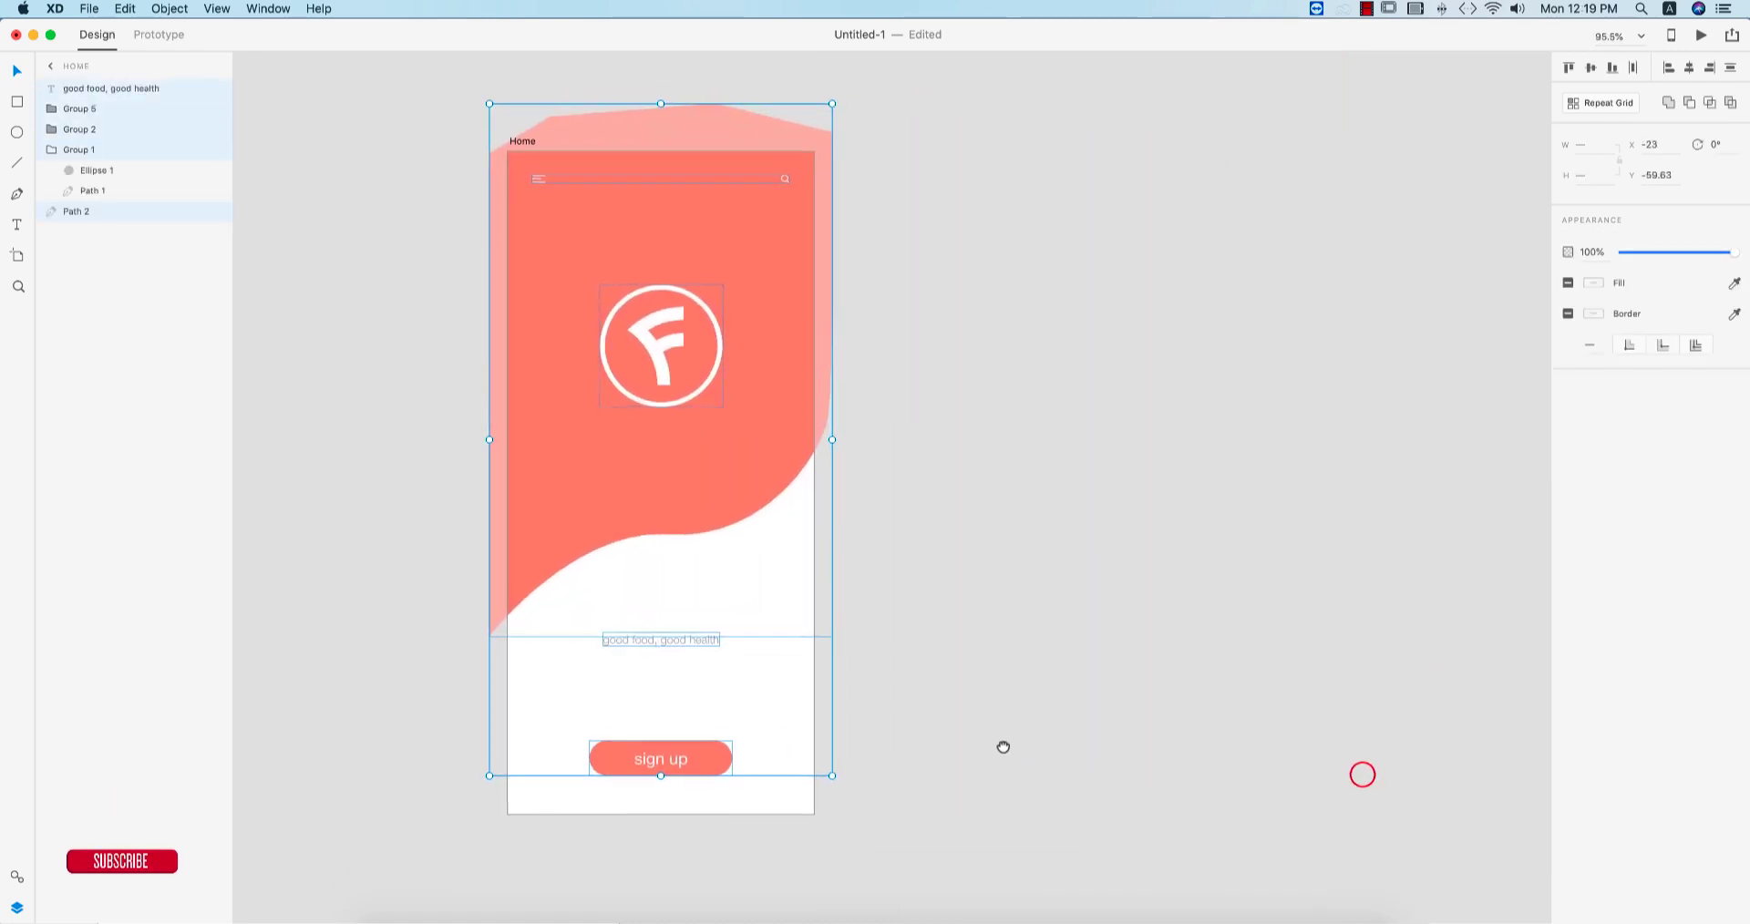
drag(545, 150, 936, 167)
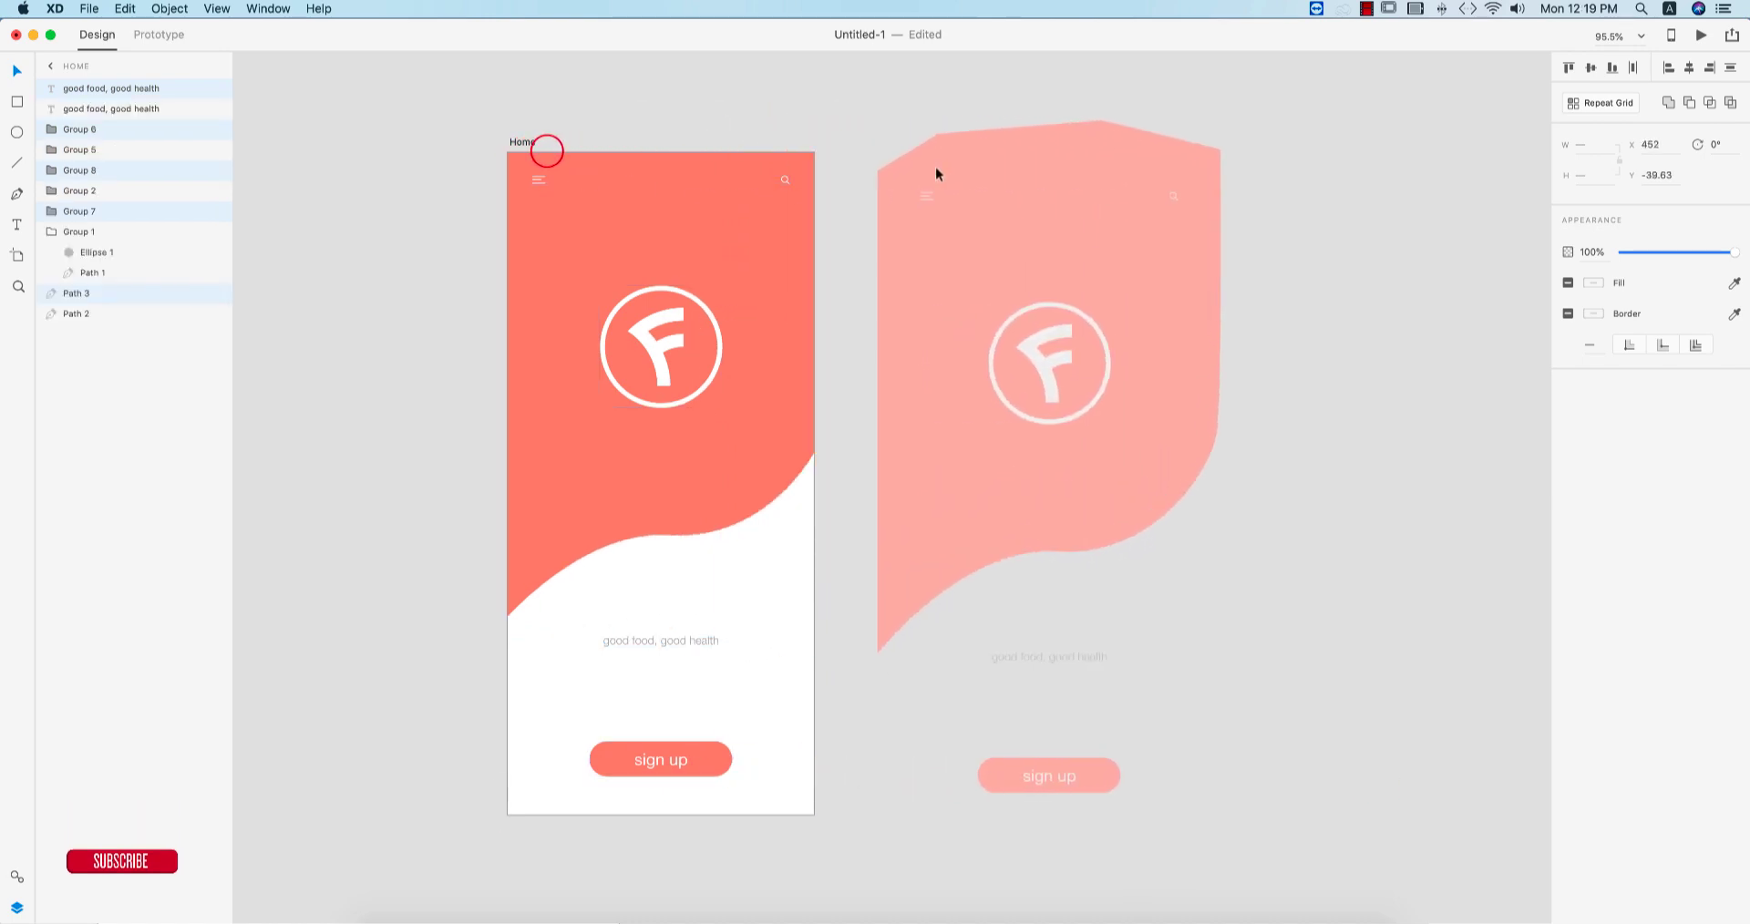
key(super+z)
key(super+z)
click(1369, 419)
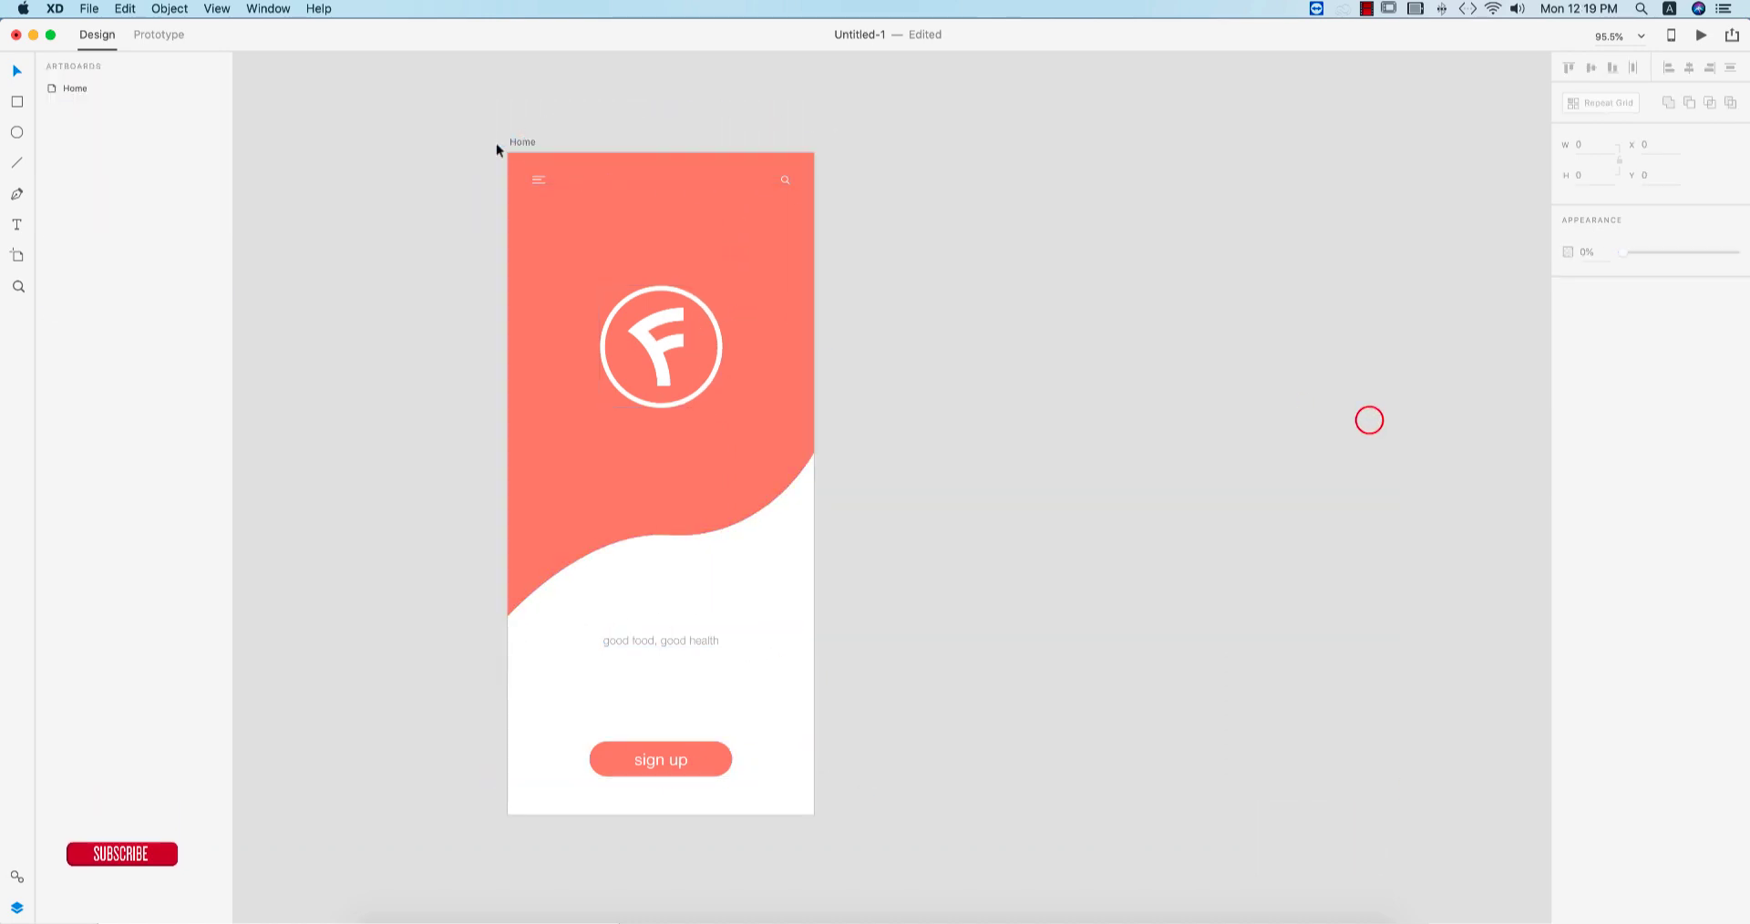
- Duplicate the Home artboard to its right as Home – 1
click(517, 141)
drag(522, 143, 900, 144)
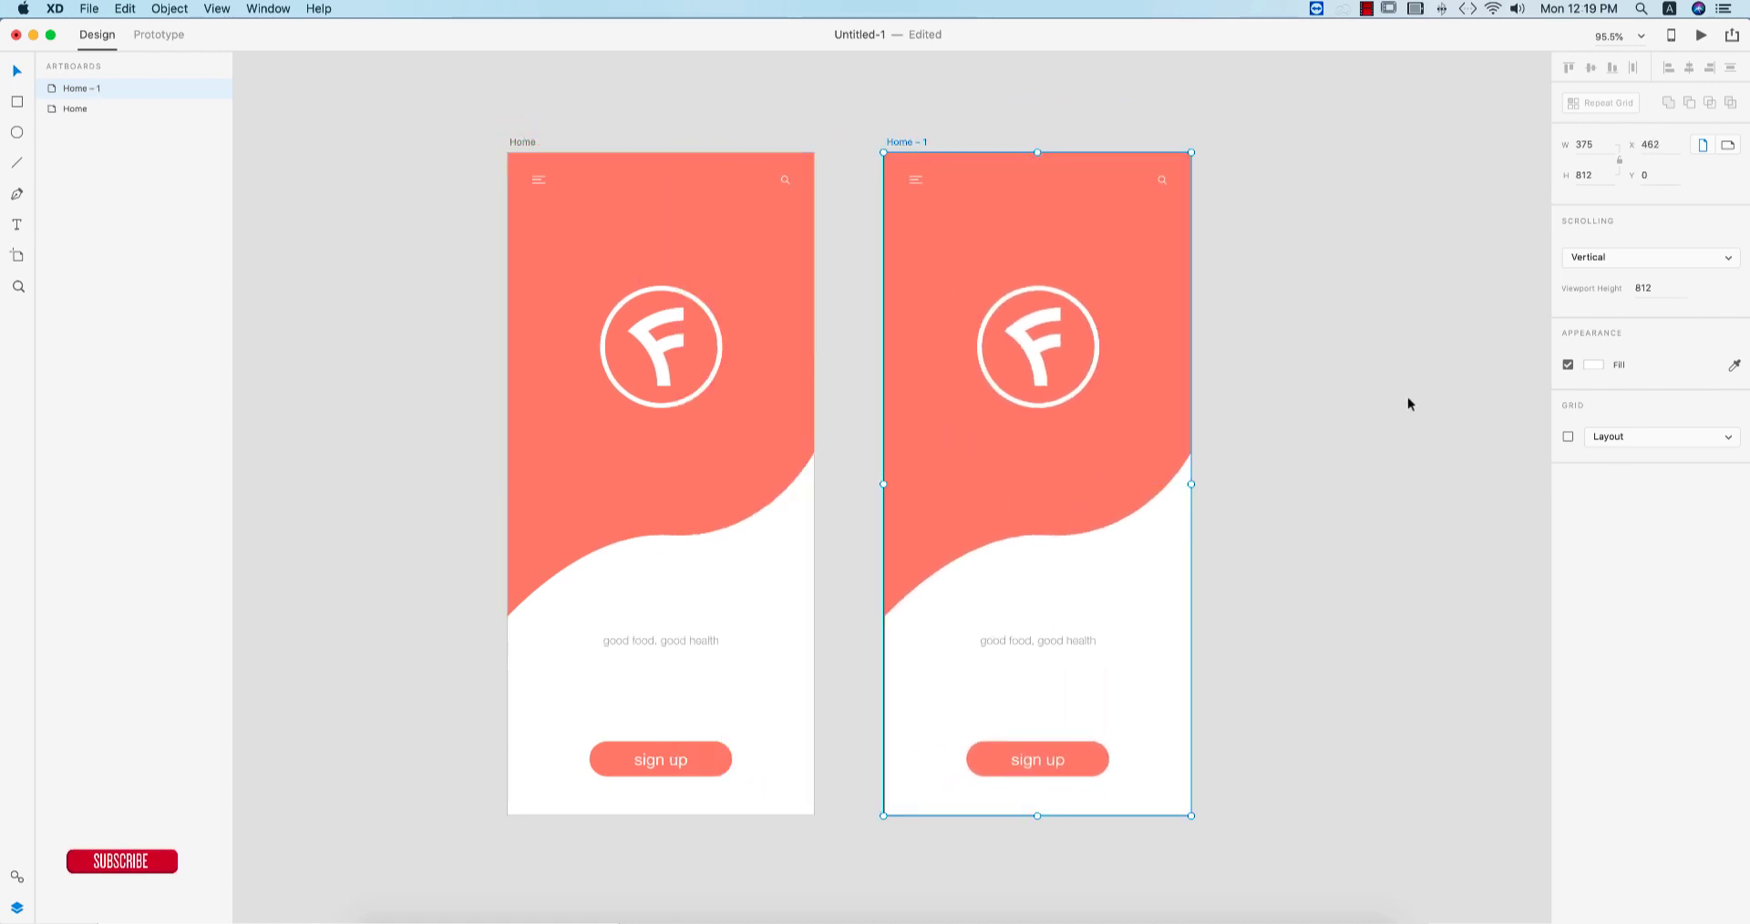
click(1407, 399)
drag(1340, 402, 1109, 429)
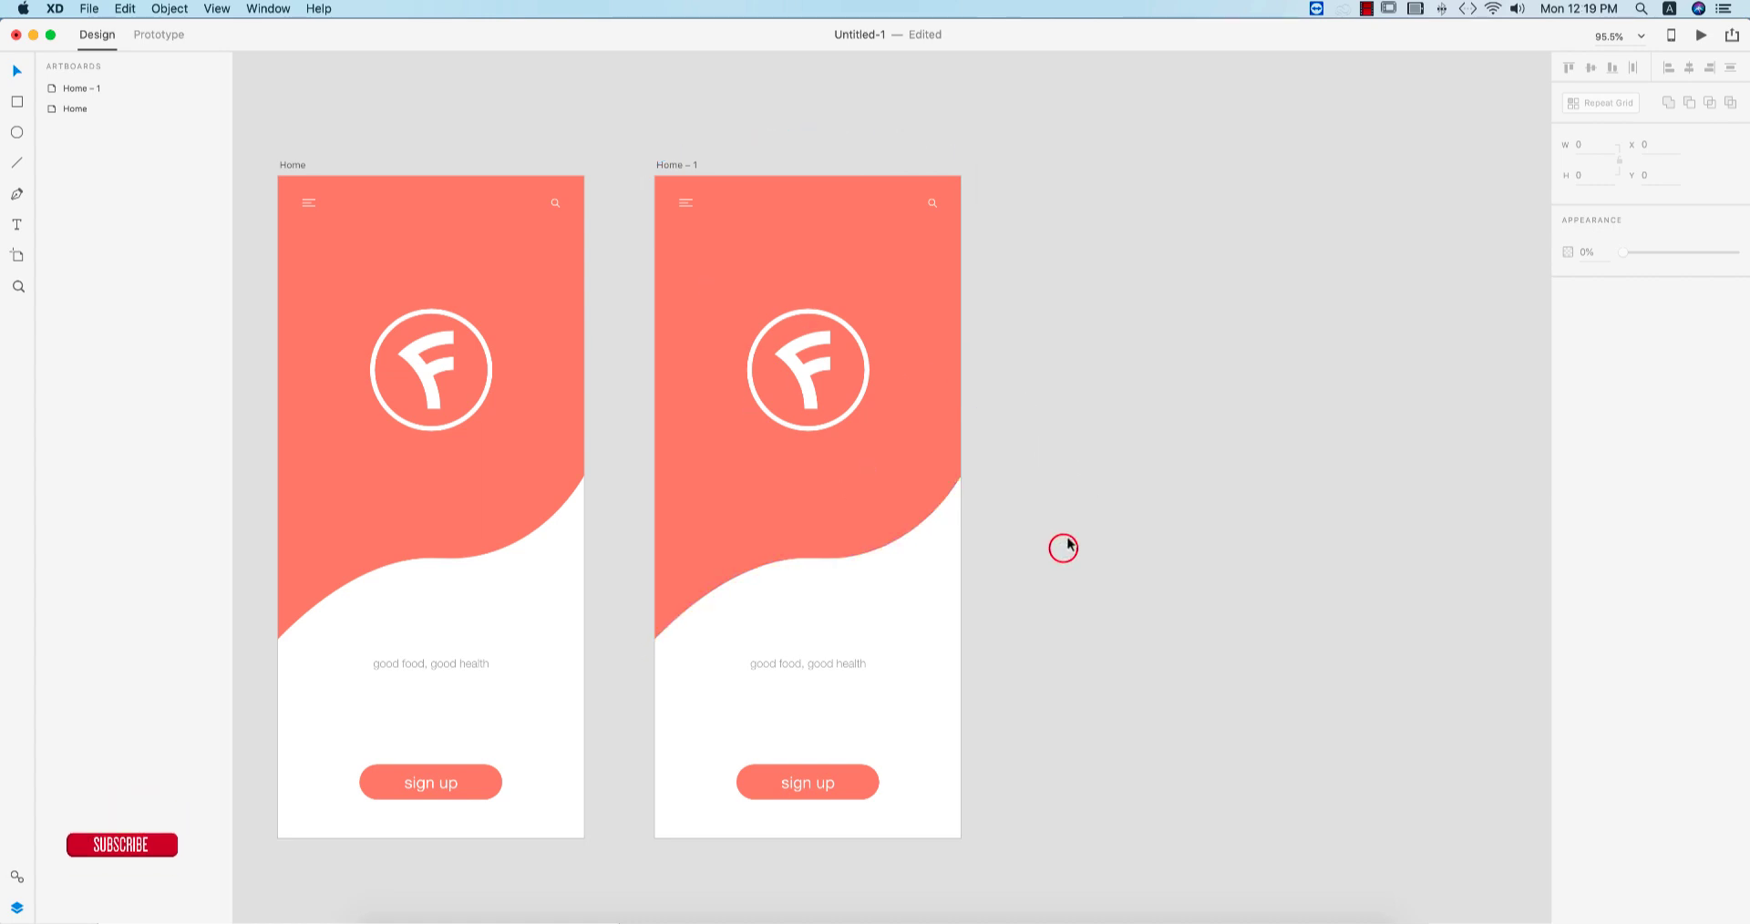
- Delete the circled F logo from the Home – 1 artboard
click(890, 452)
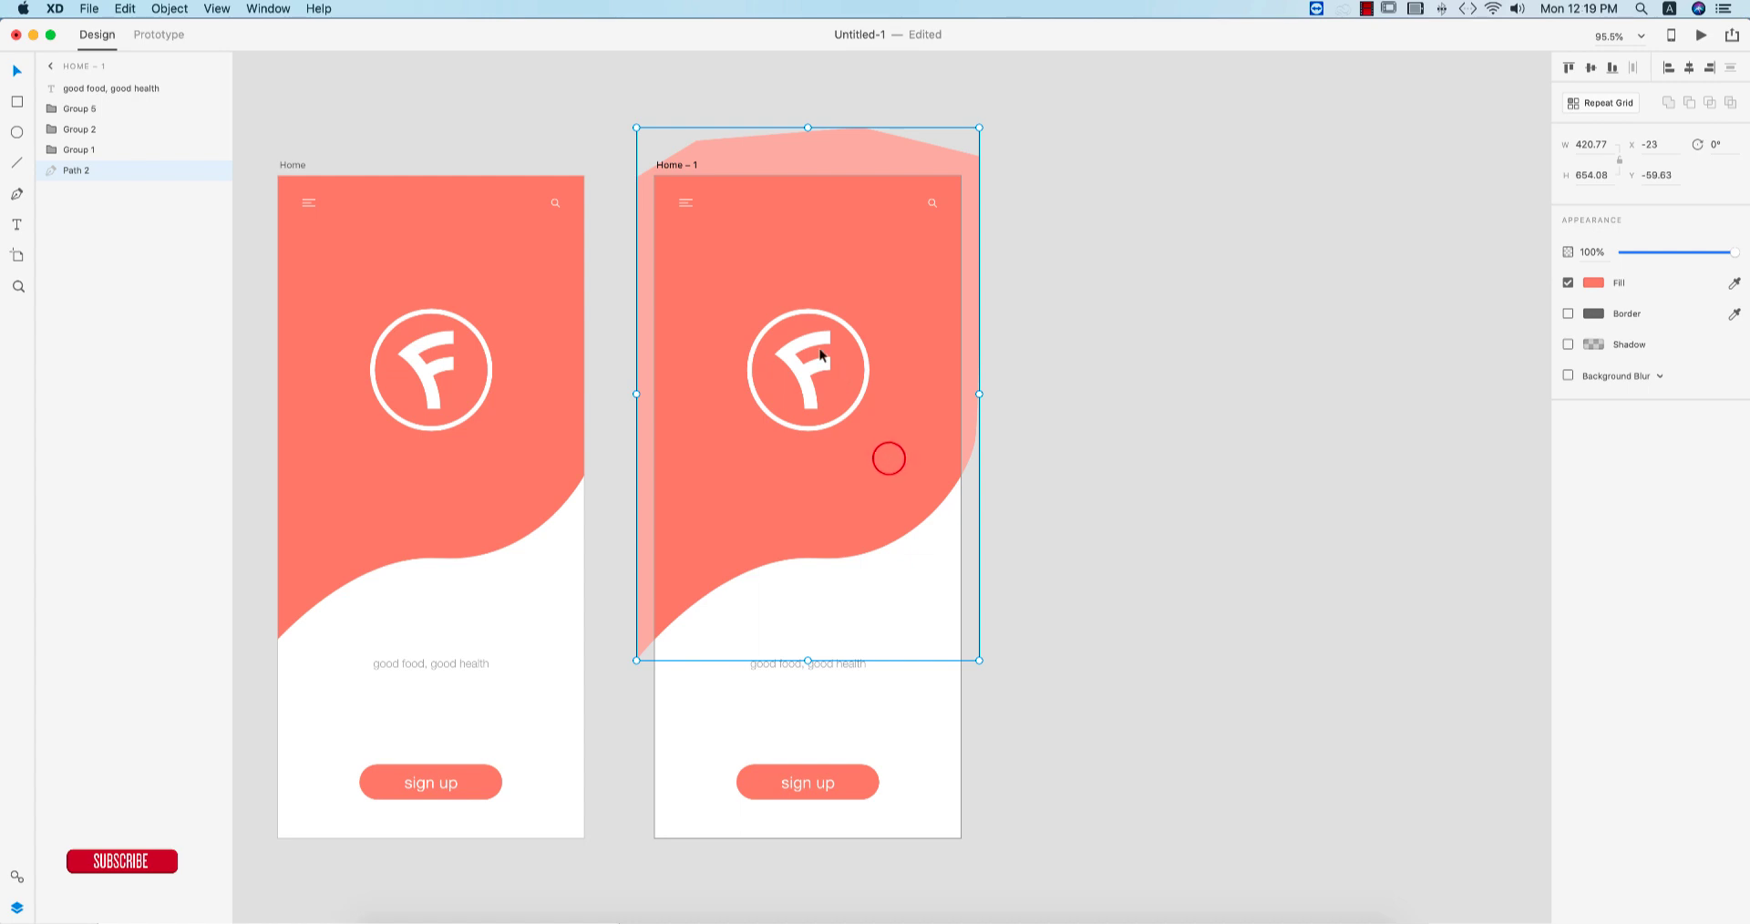
click(1179, 446)
click(813, 367)
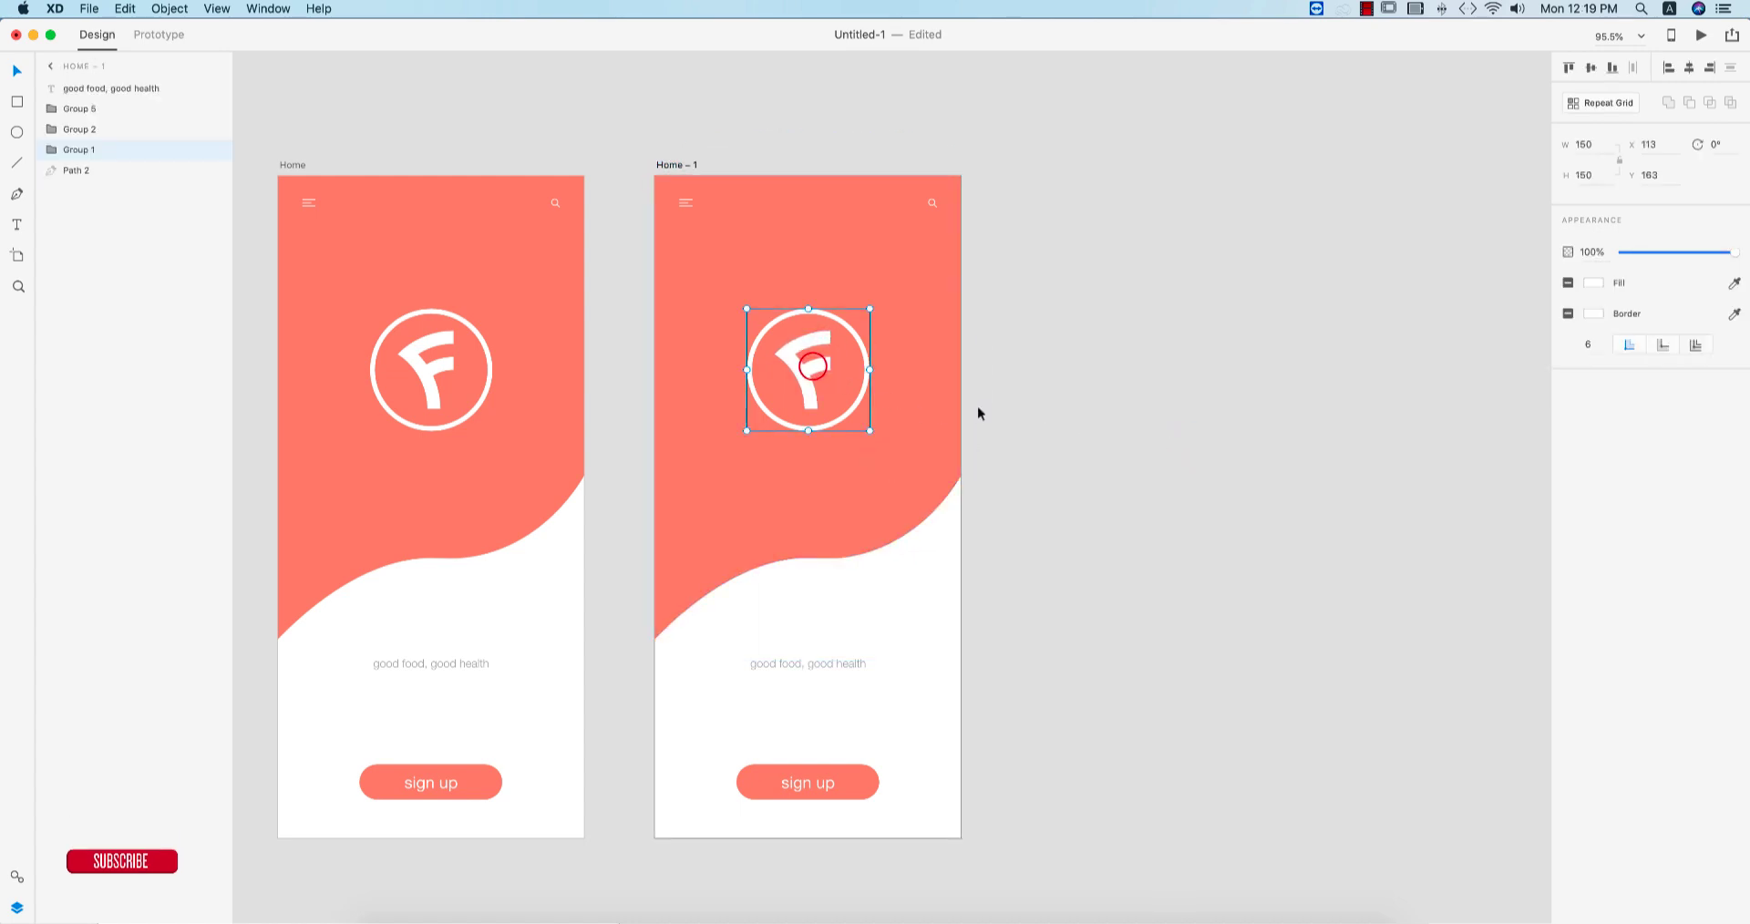
key(Delete)
click(1058, 432)
click(778, 356)
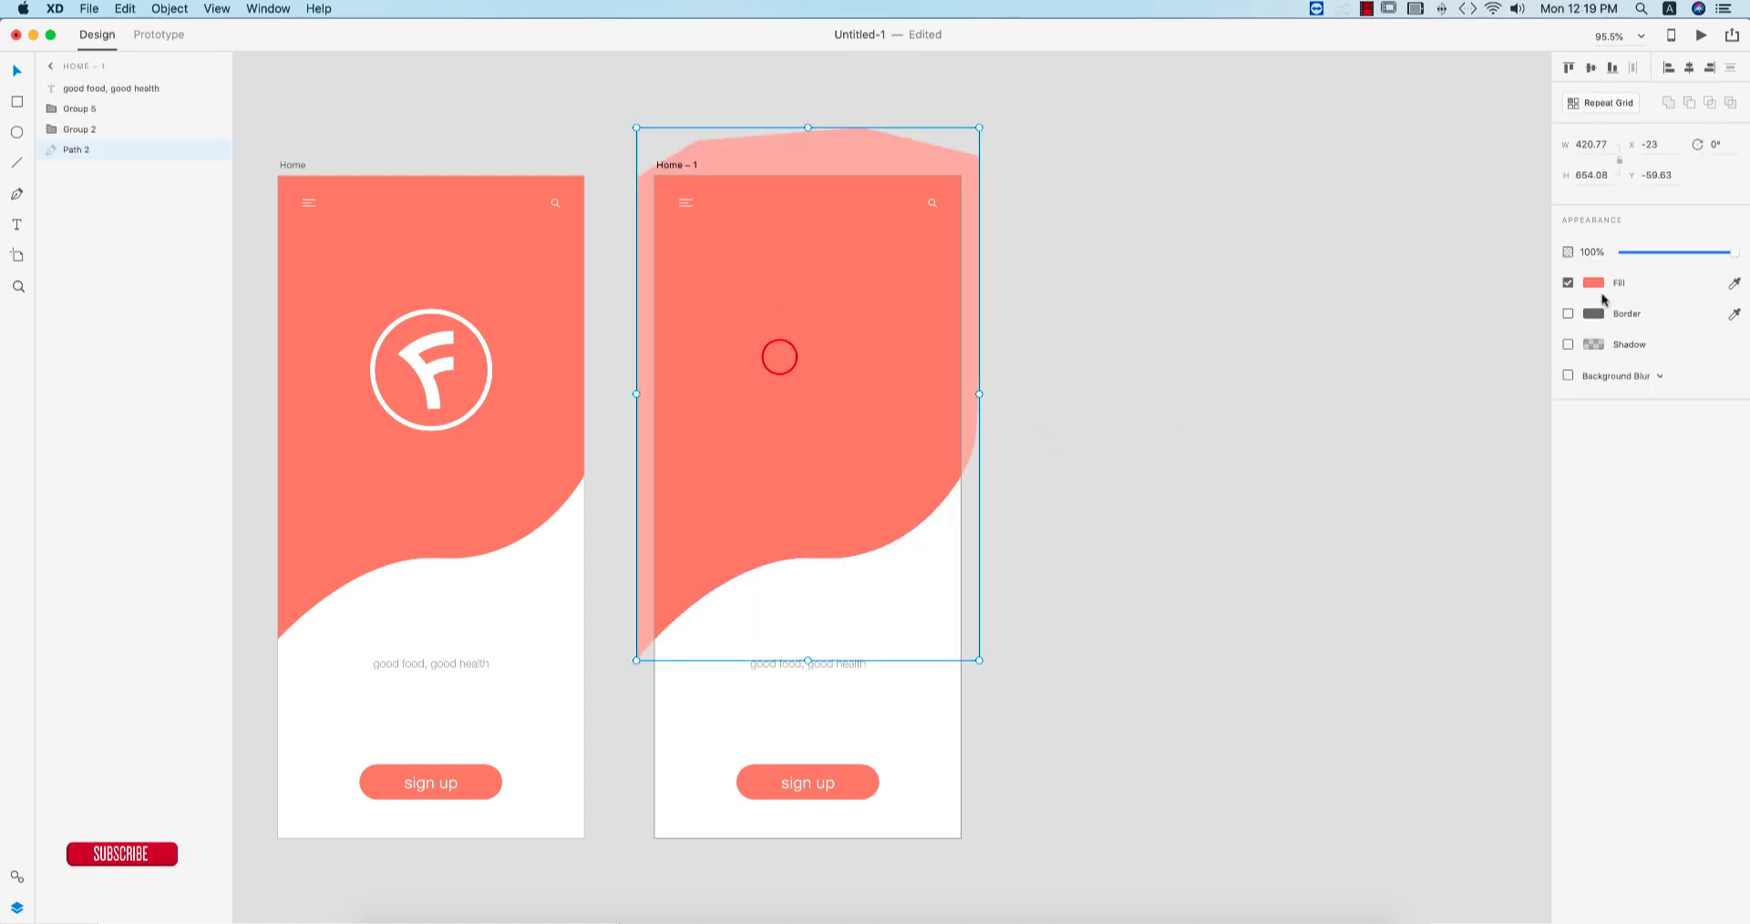
click(1319, 374)
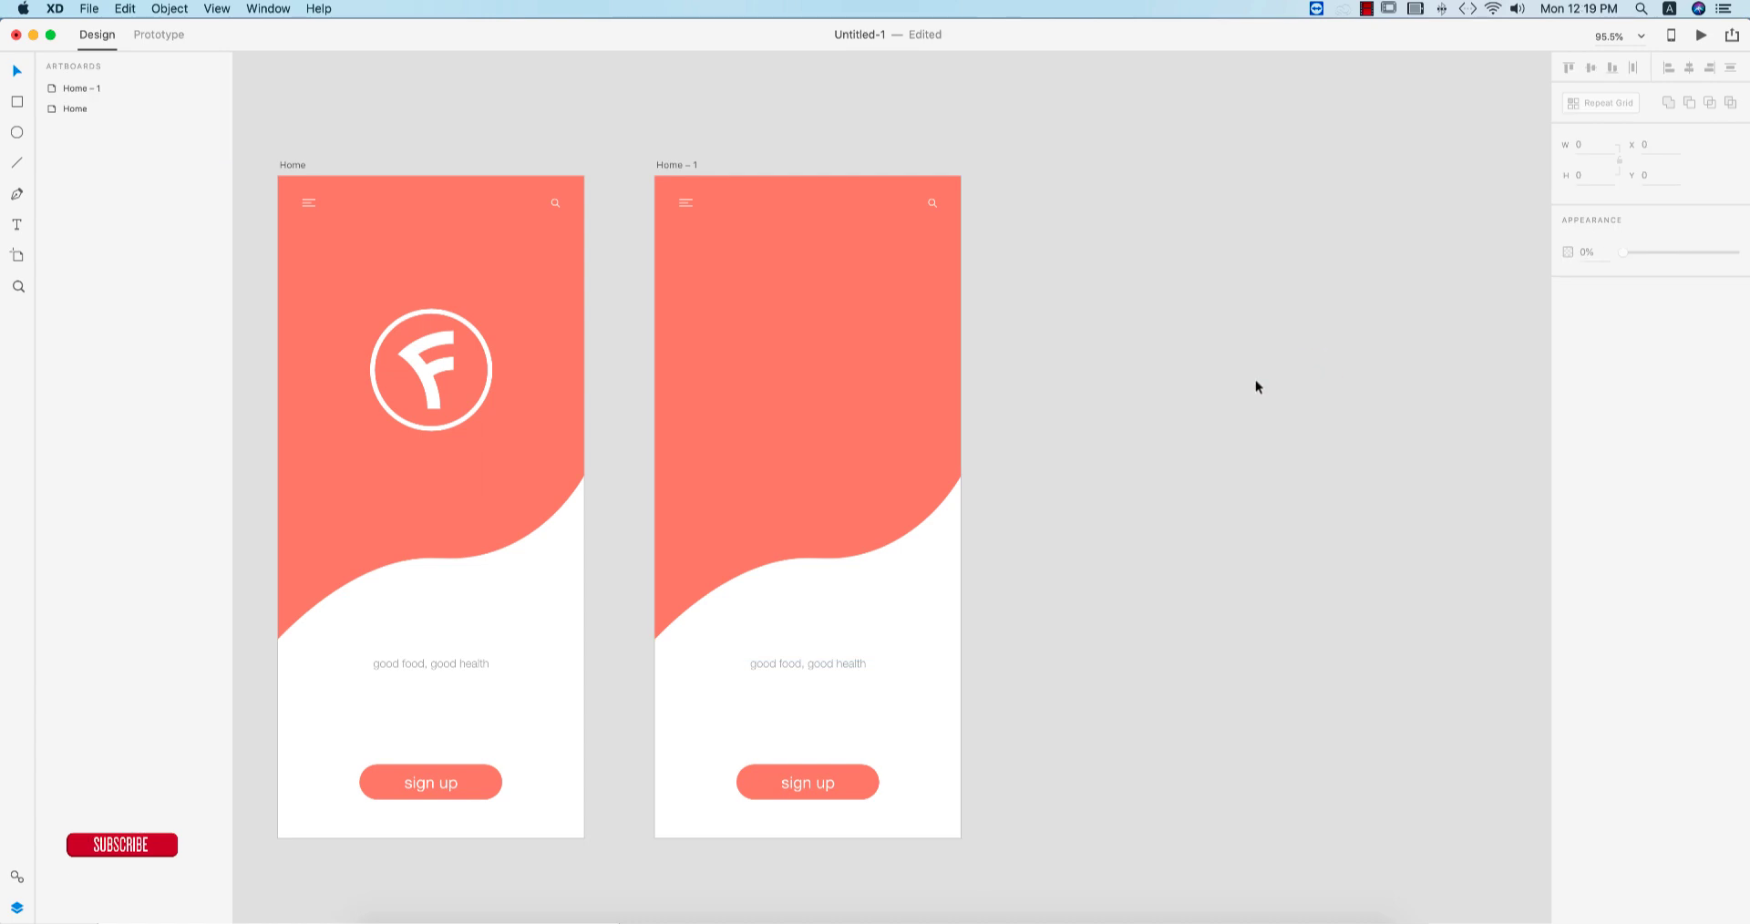
- Import the beefsteak PNG into the drawing
click(81, 7)
click(122, 207)
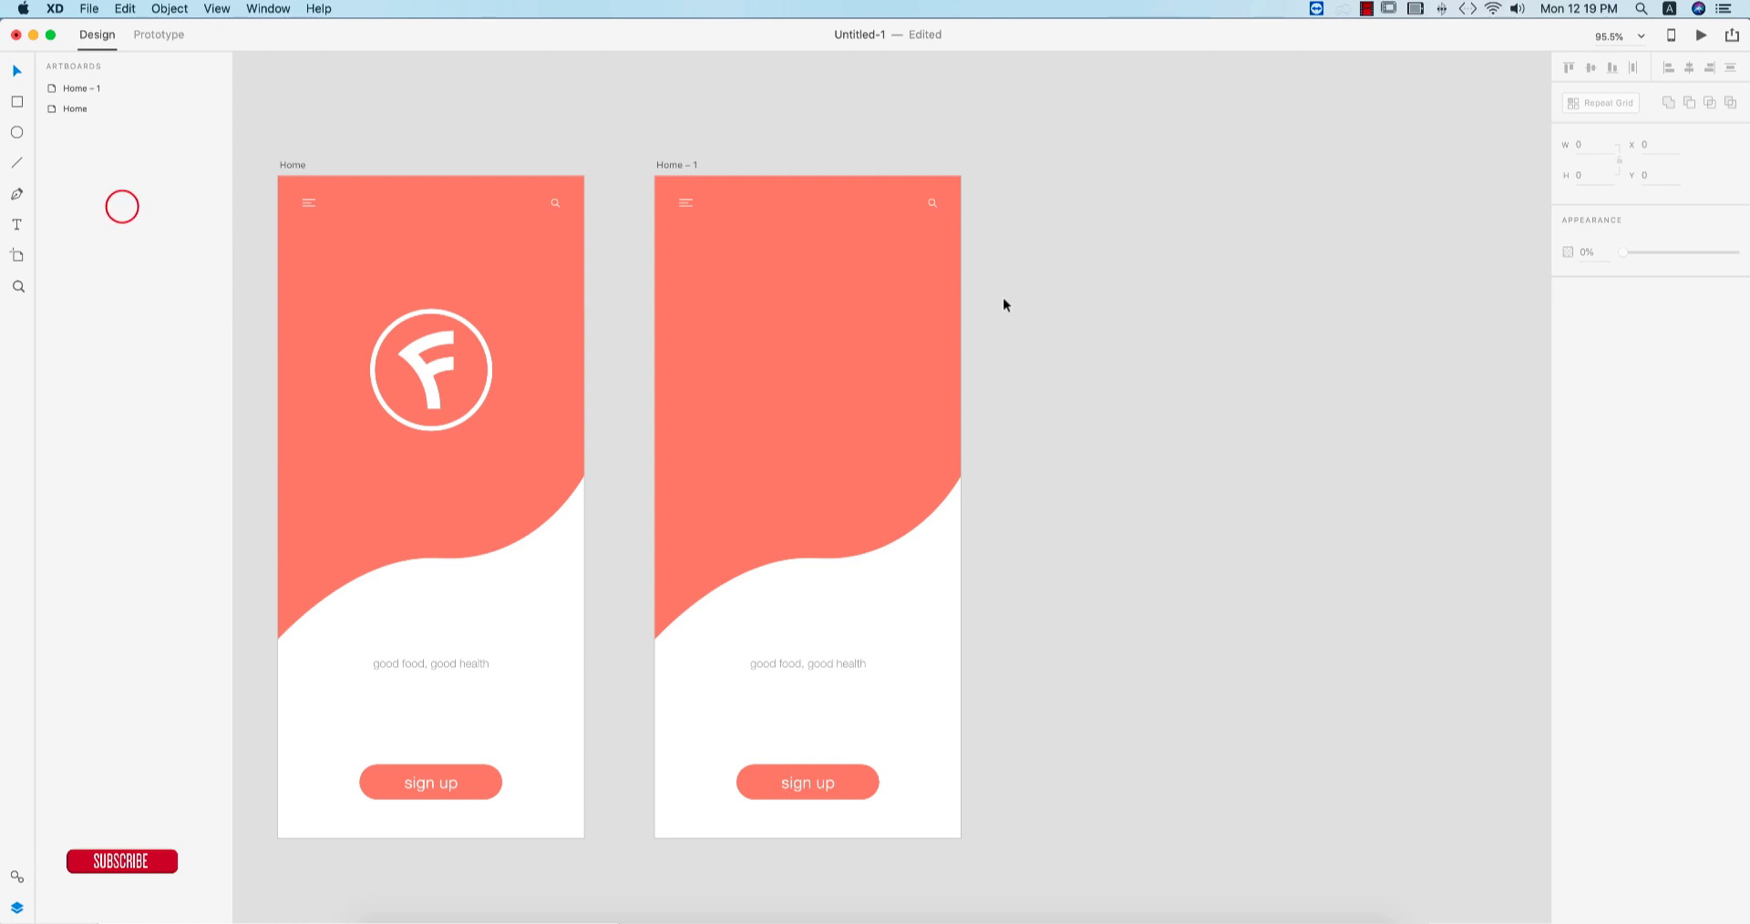
click(989, 191)
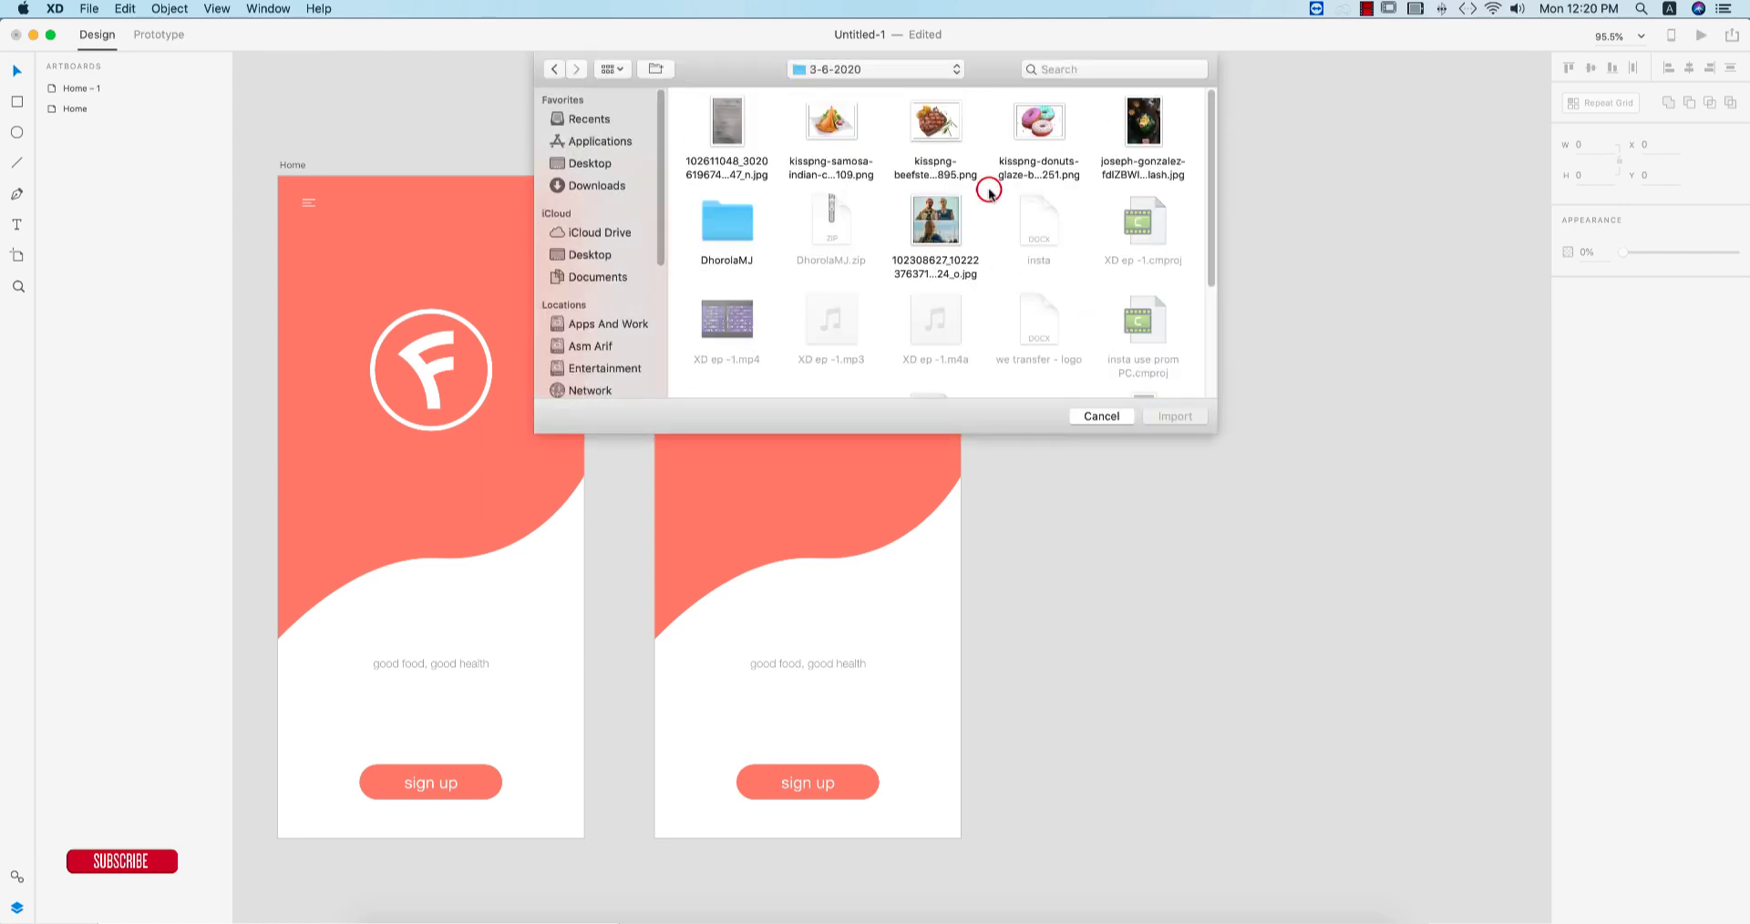
click(937, 126)
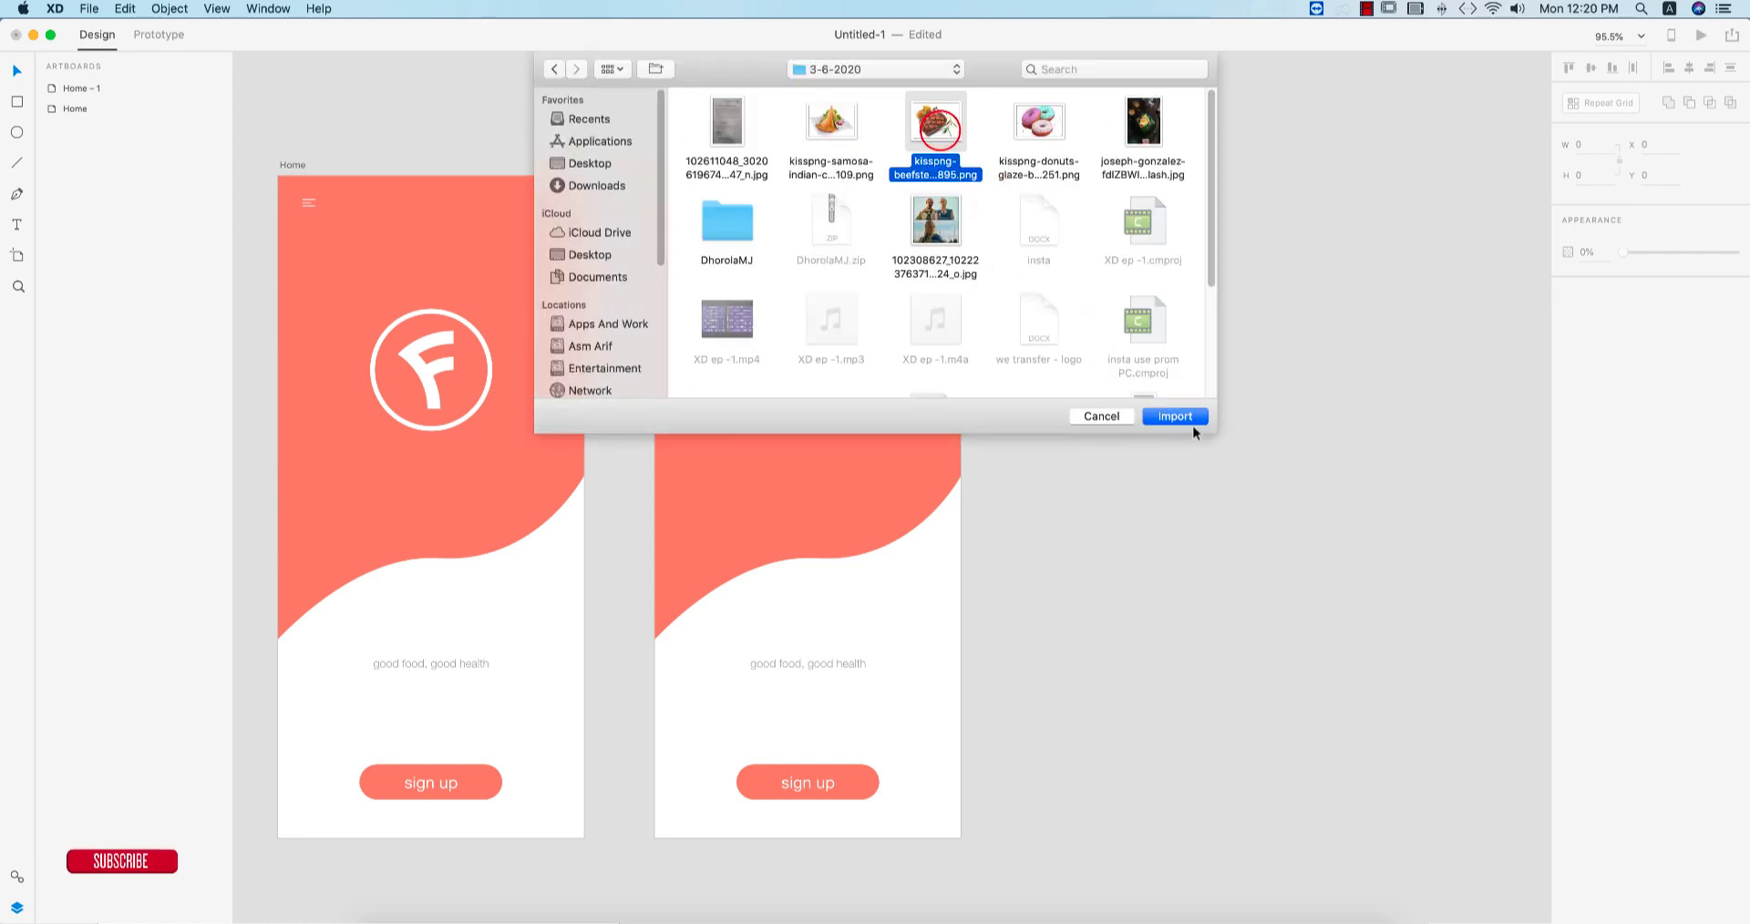
click(1185, 416)
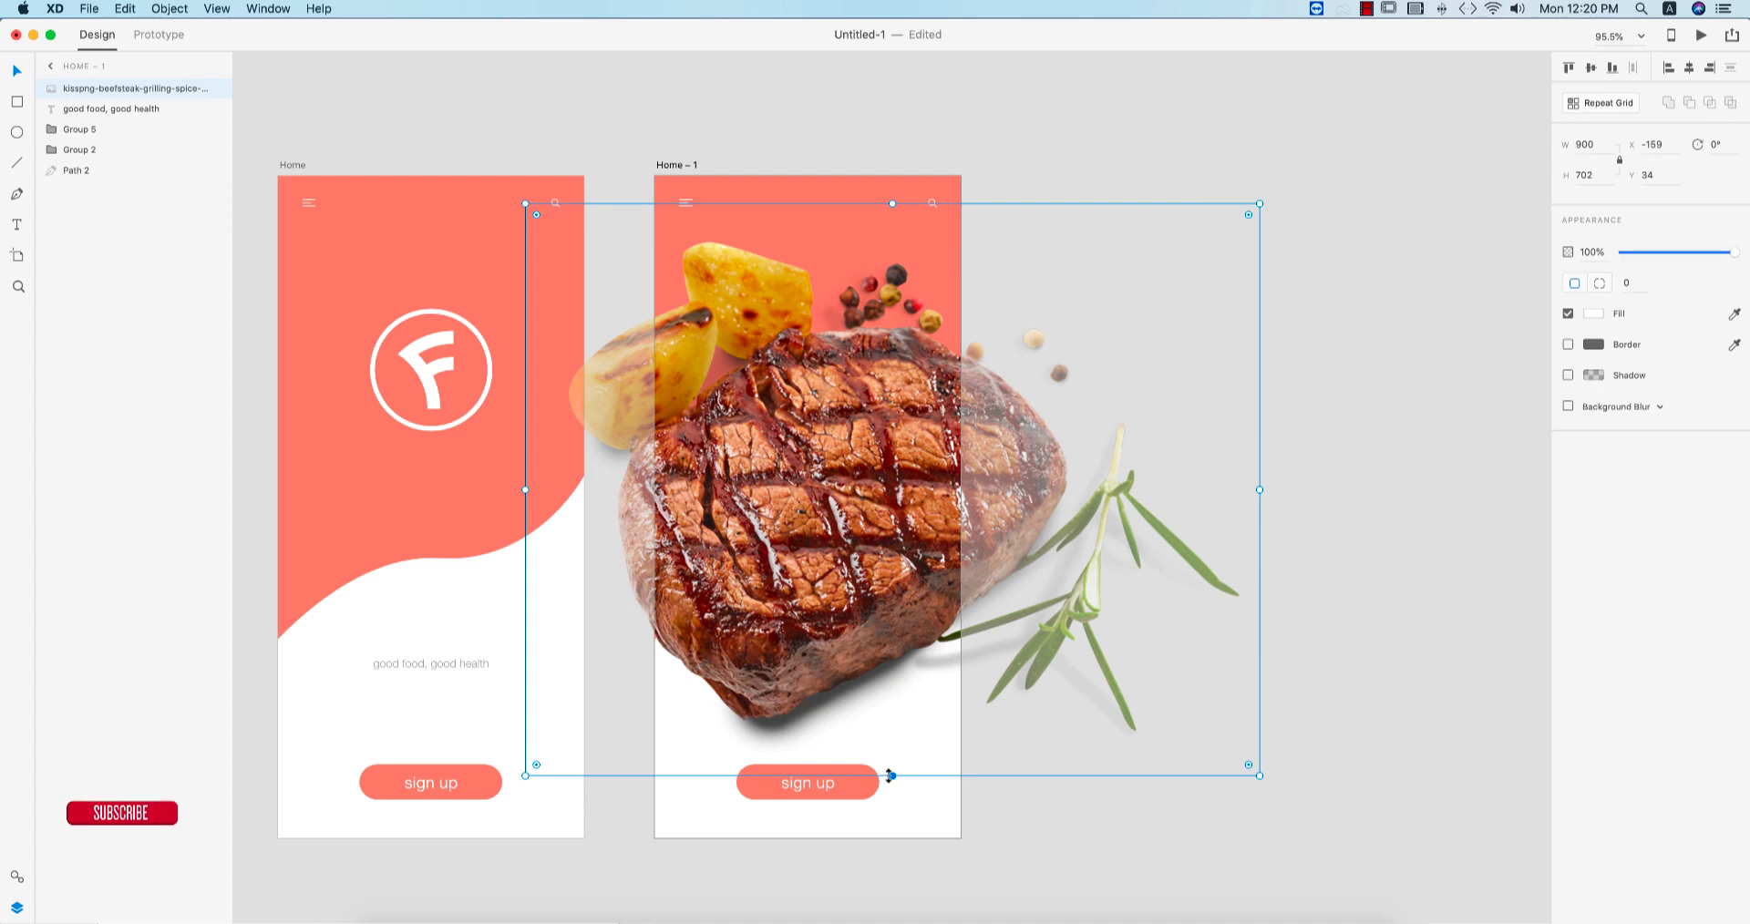
- Scale the steak image to about 436 × 340 px and place it at Home – 1's top
drag(891, 774, 884, 481)
drag(867, 354, 804, 383)
click(1099, 587)
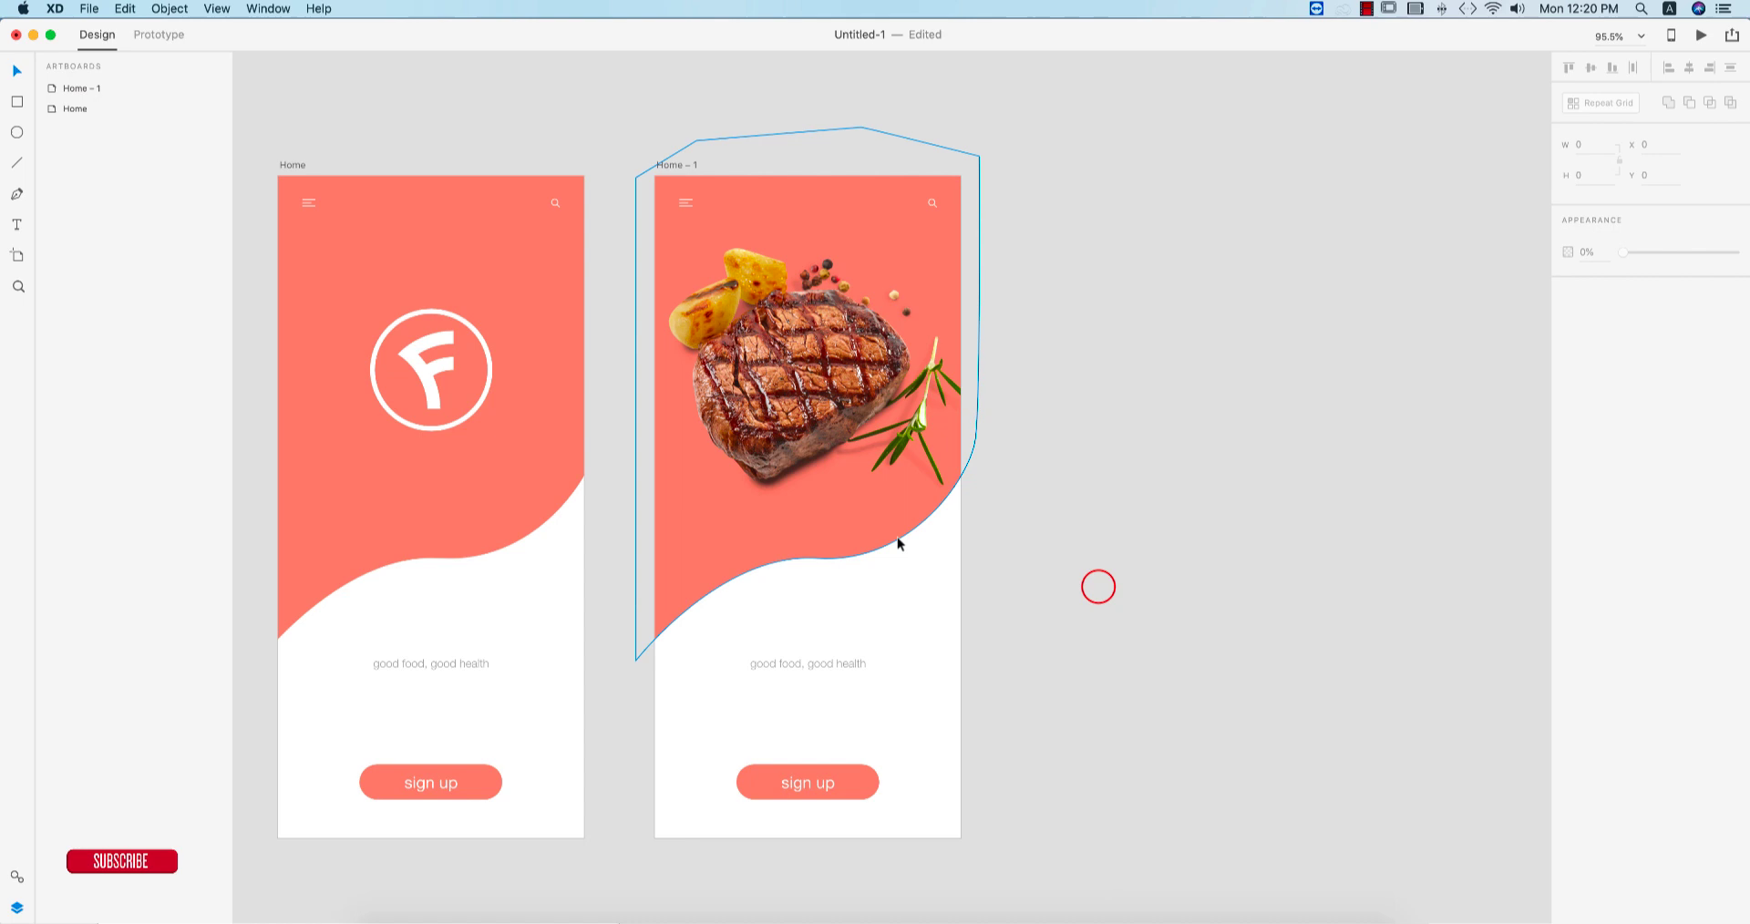
click(898, 538)
click(1735, 283)
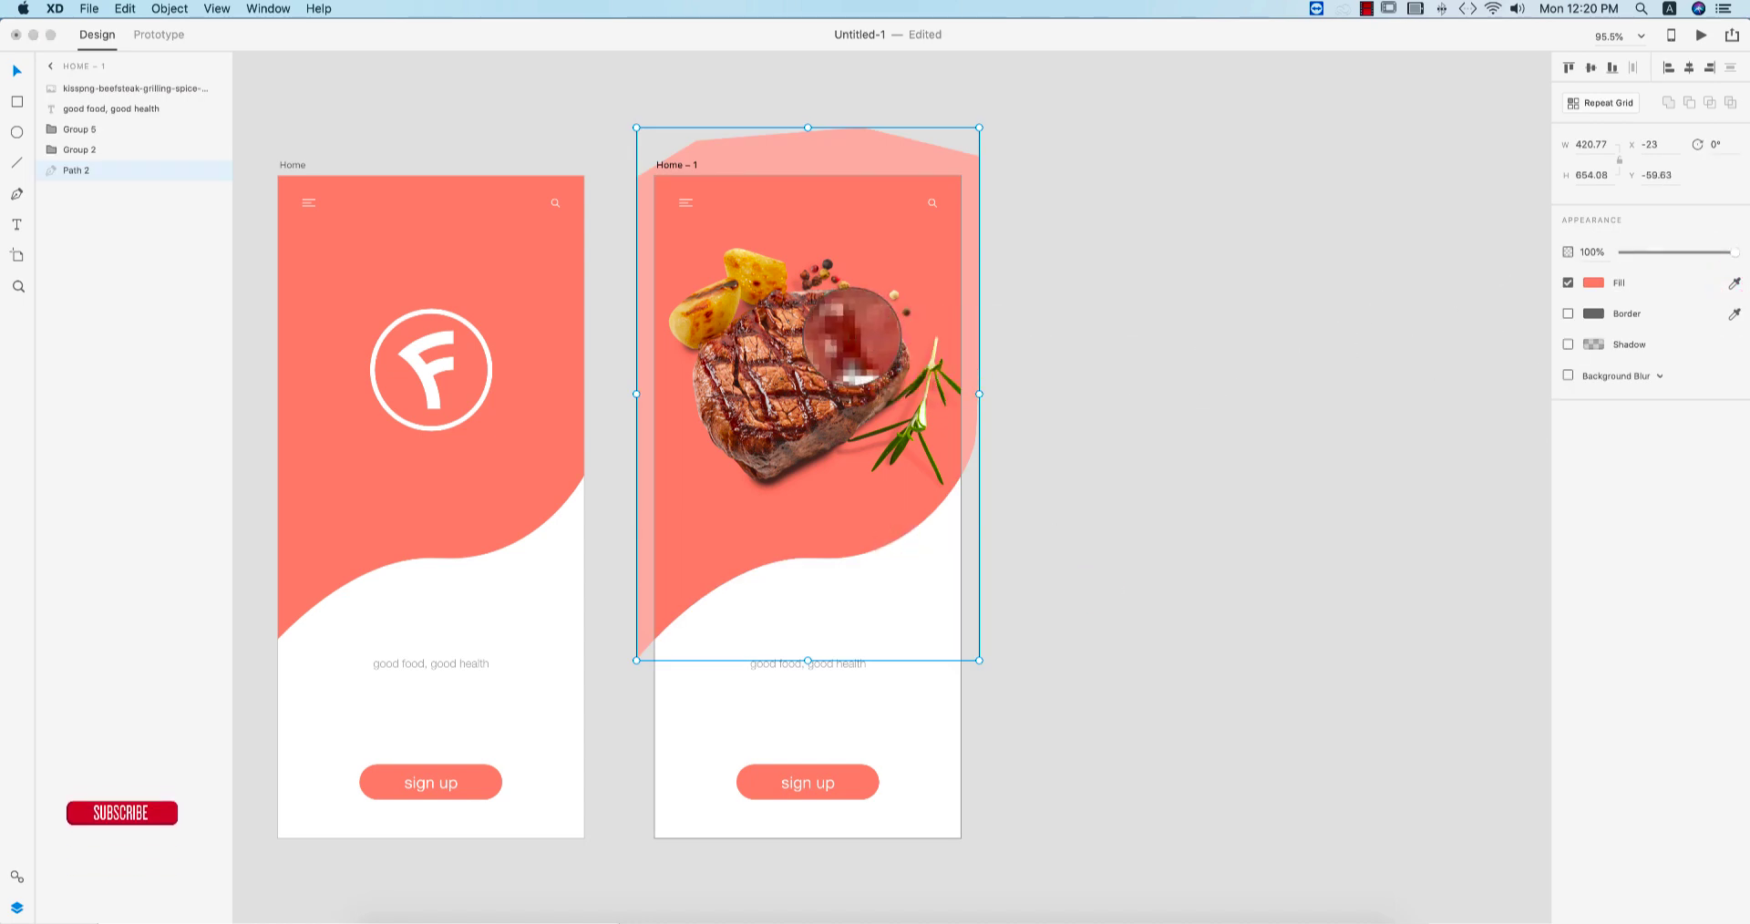
- Recolour the Home – 1 wave shape from coral to golden yellow #EFCF79
click(851, 337)
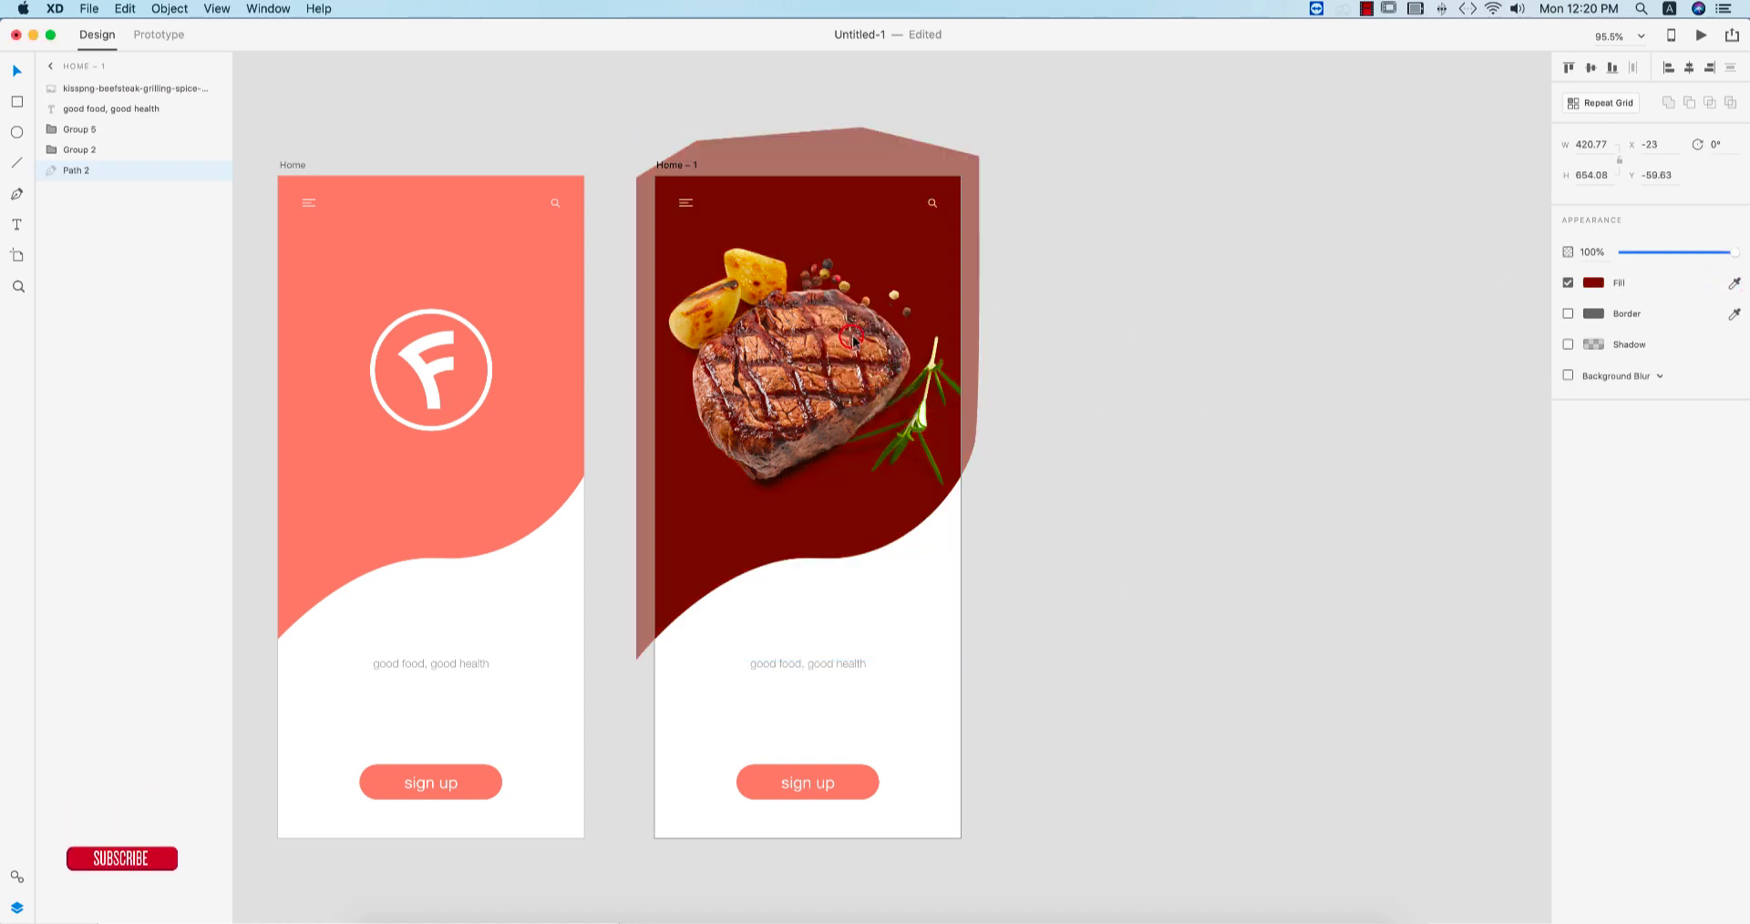
click(1735, 283)
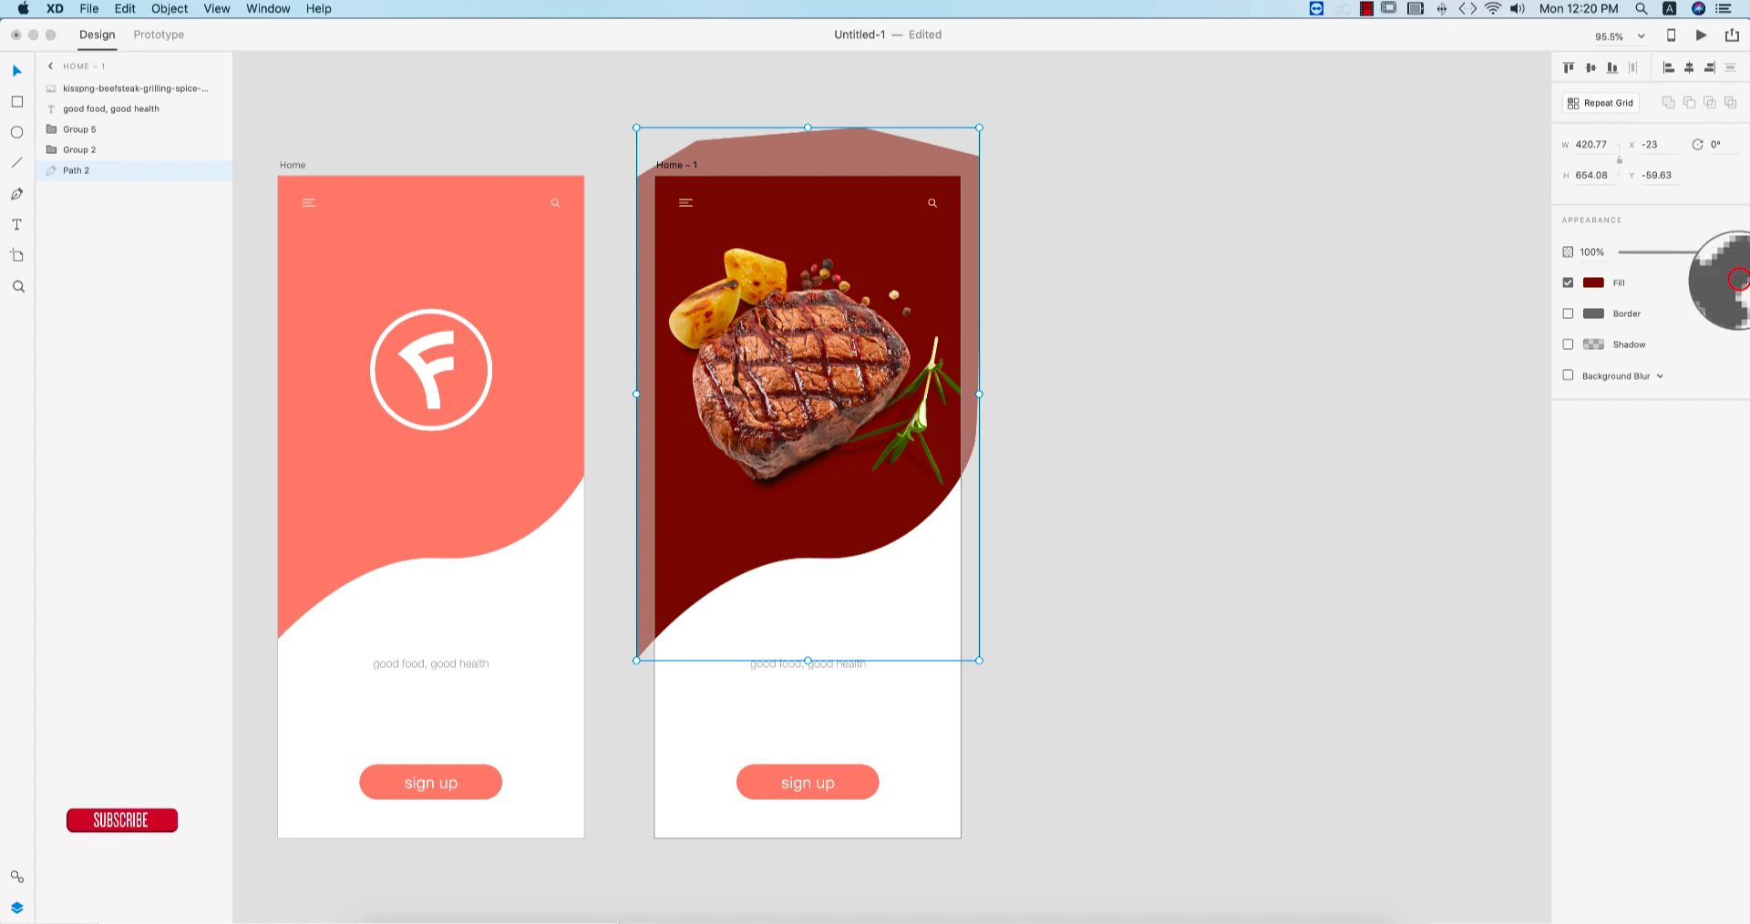
click(889, 460)
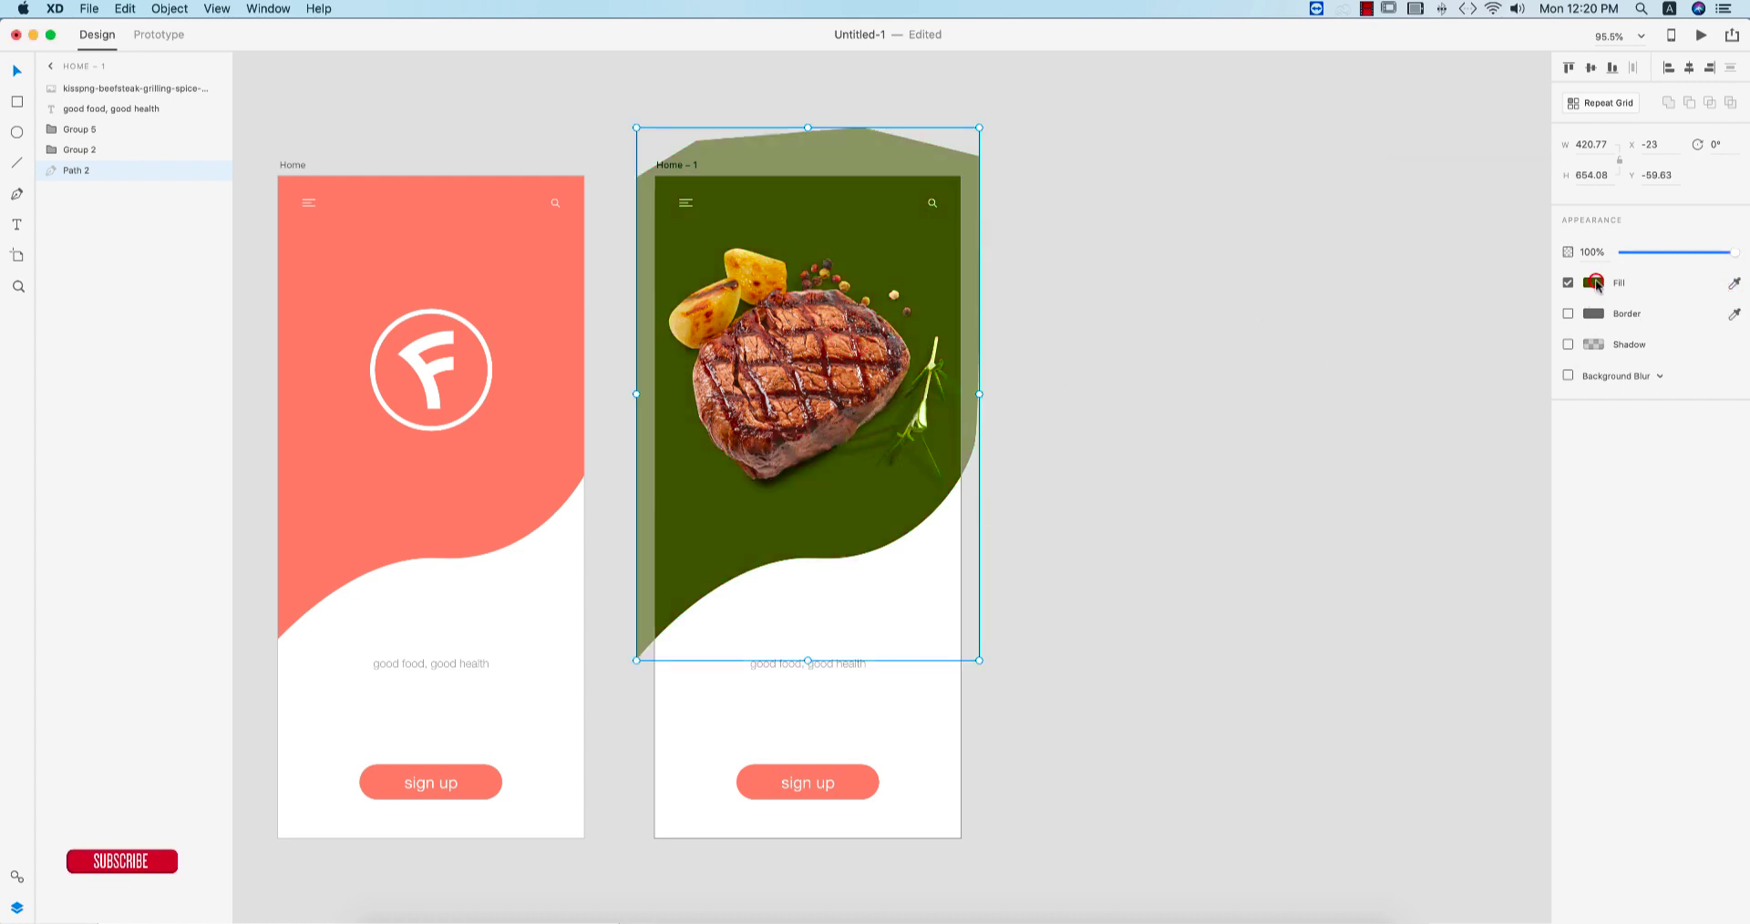
click(1595, 284)
drag(1454, 255, 1438, 227)
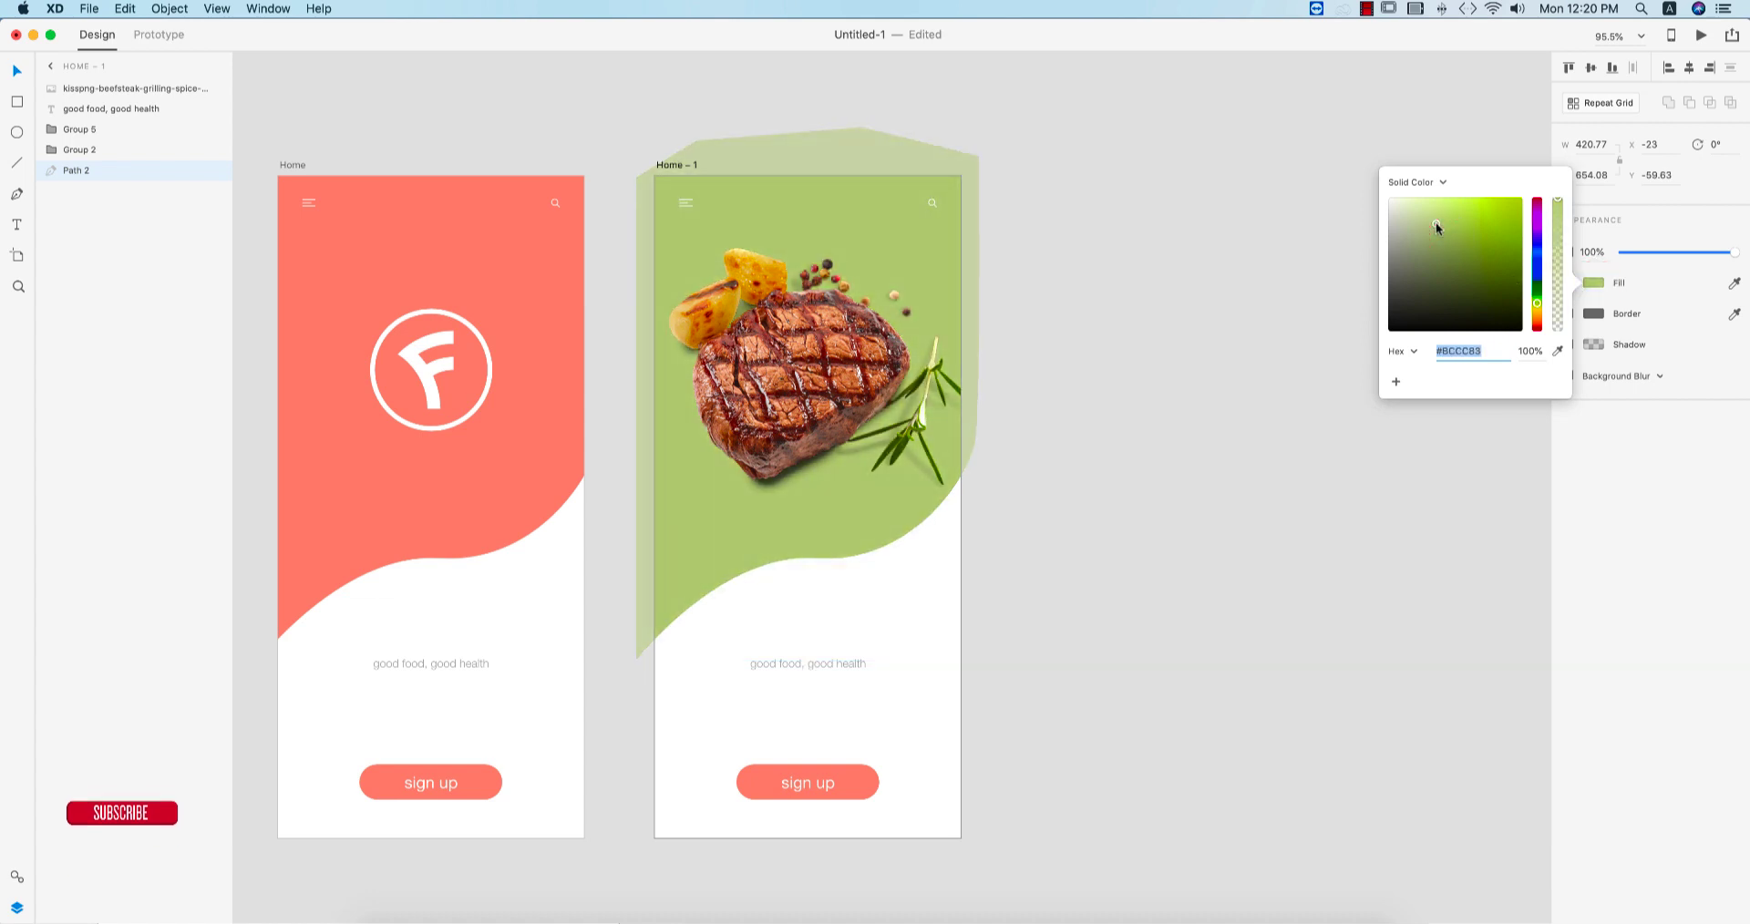
drag(1539, 315, 1538, 315)
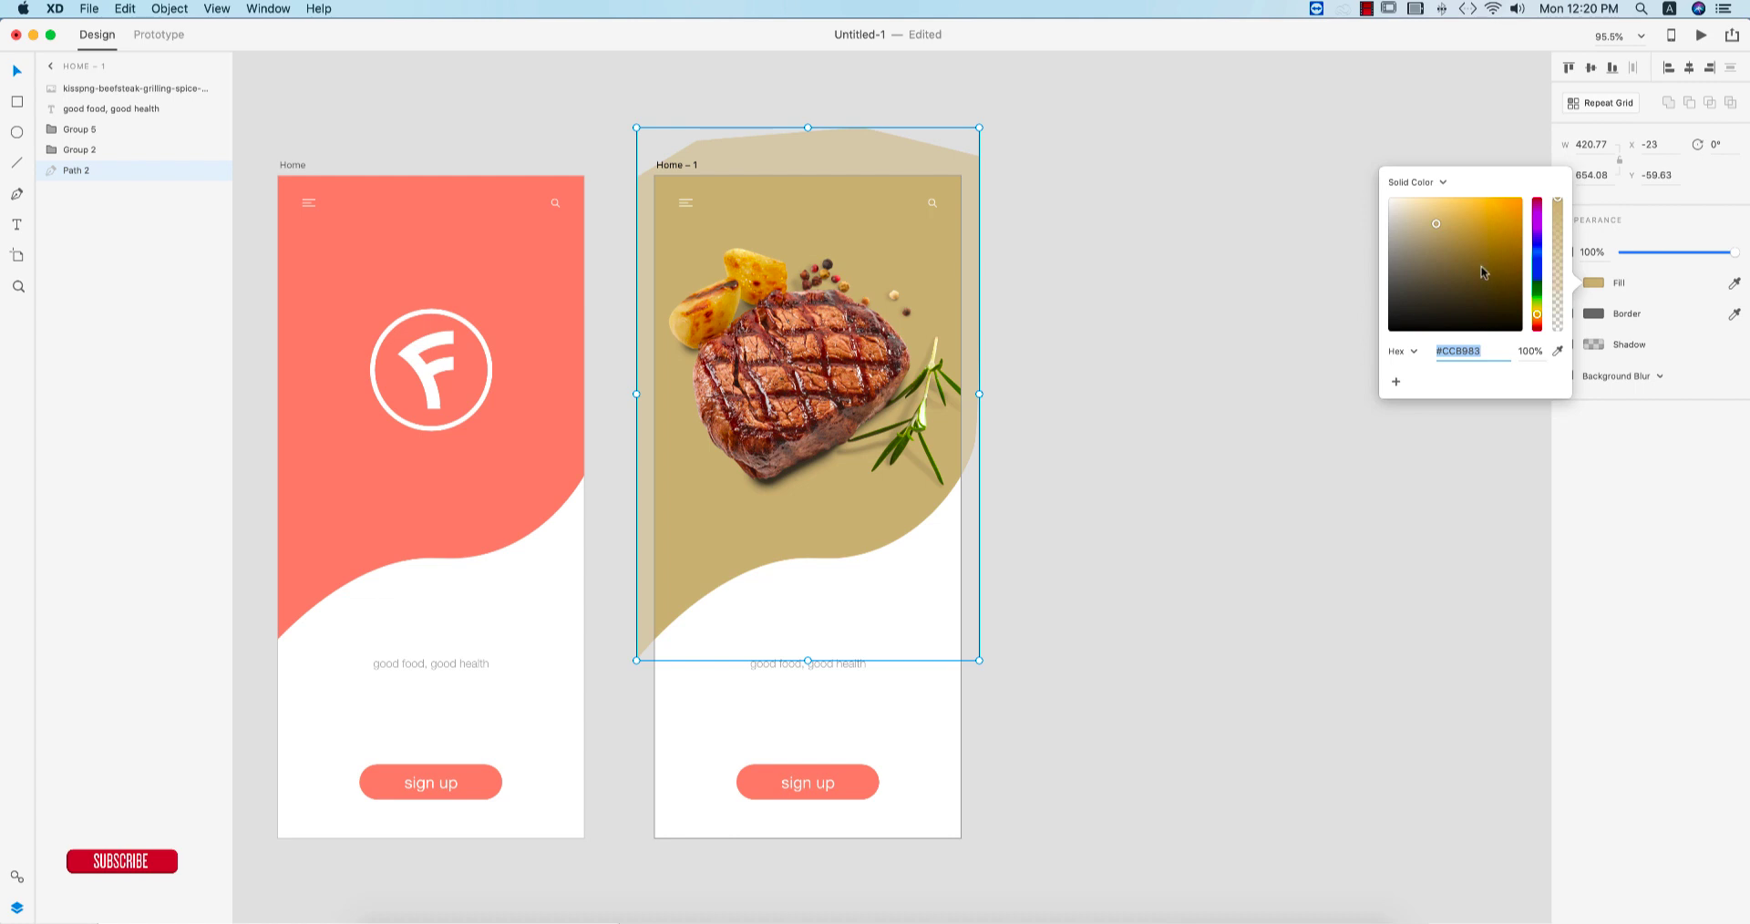
drag(1438, 227, 1456, 208)
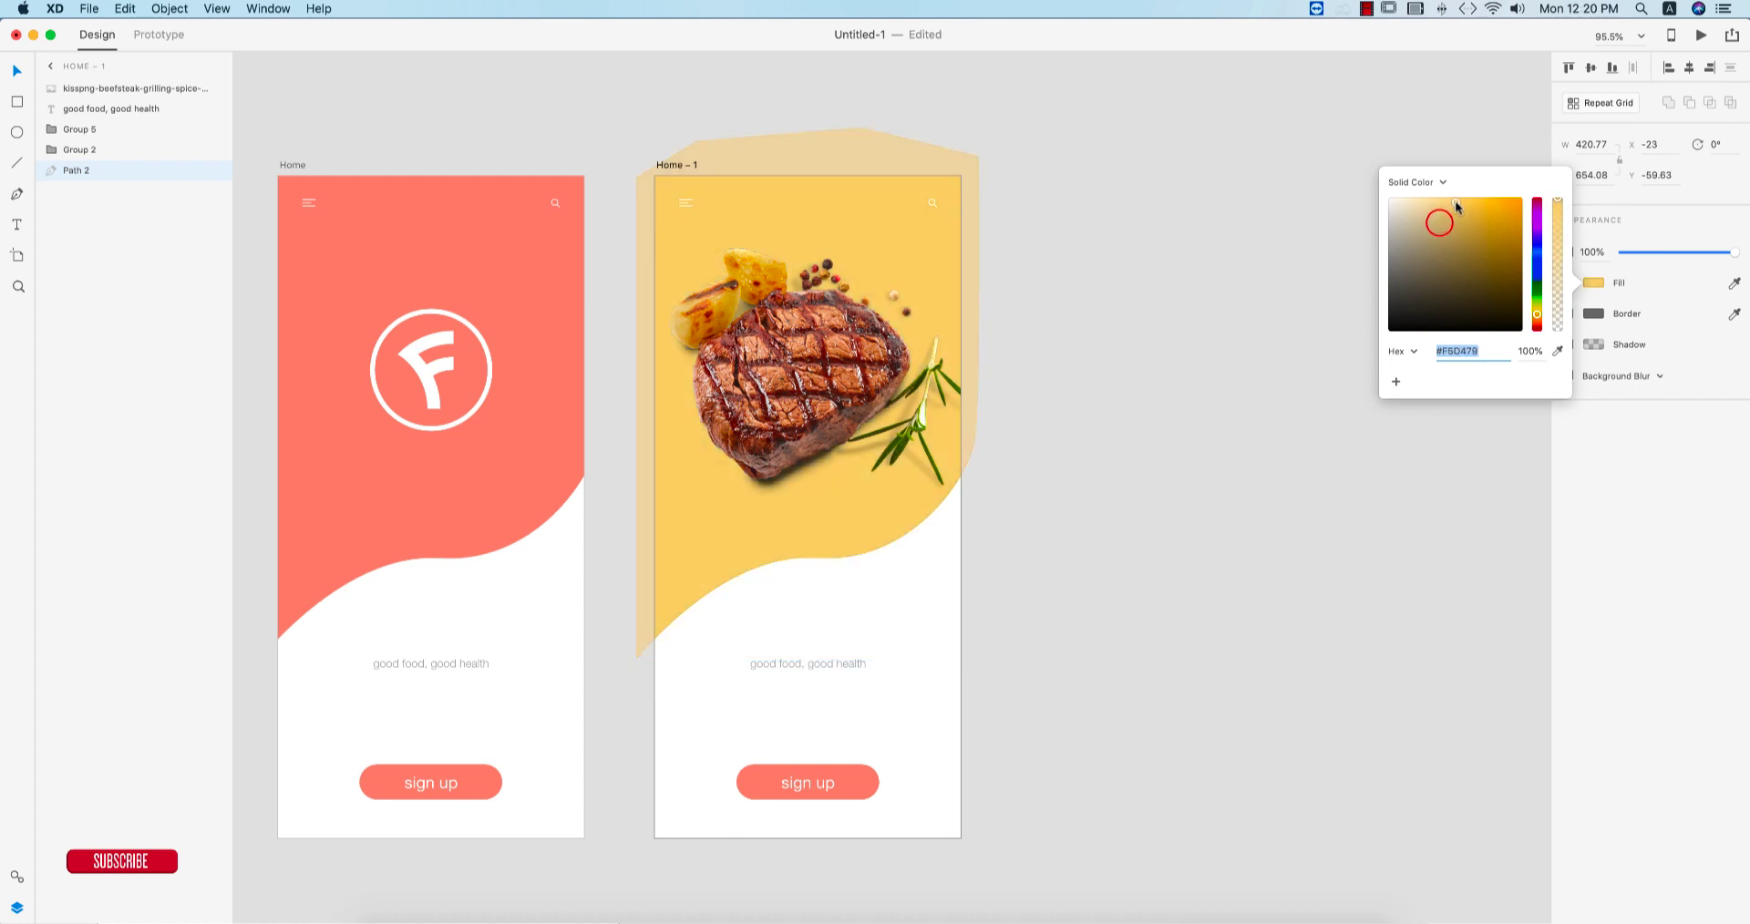
click(1179, 398)
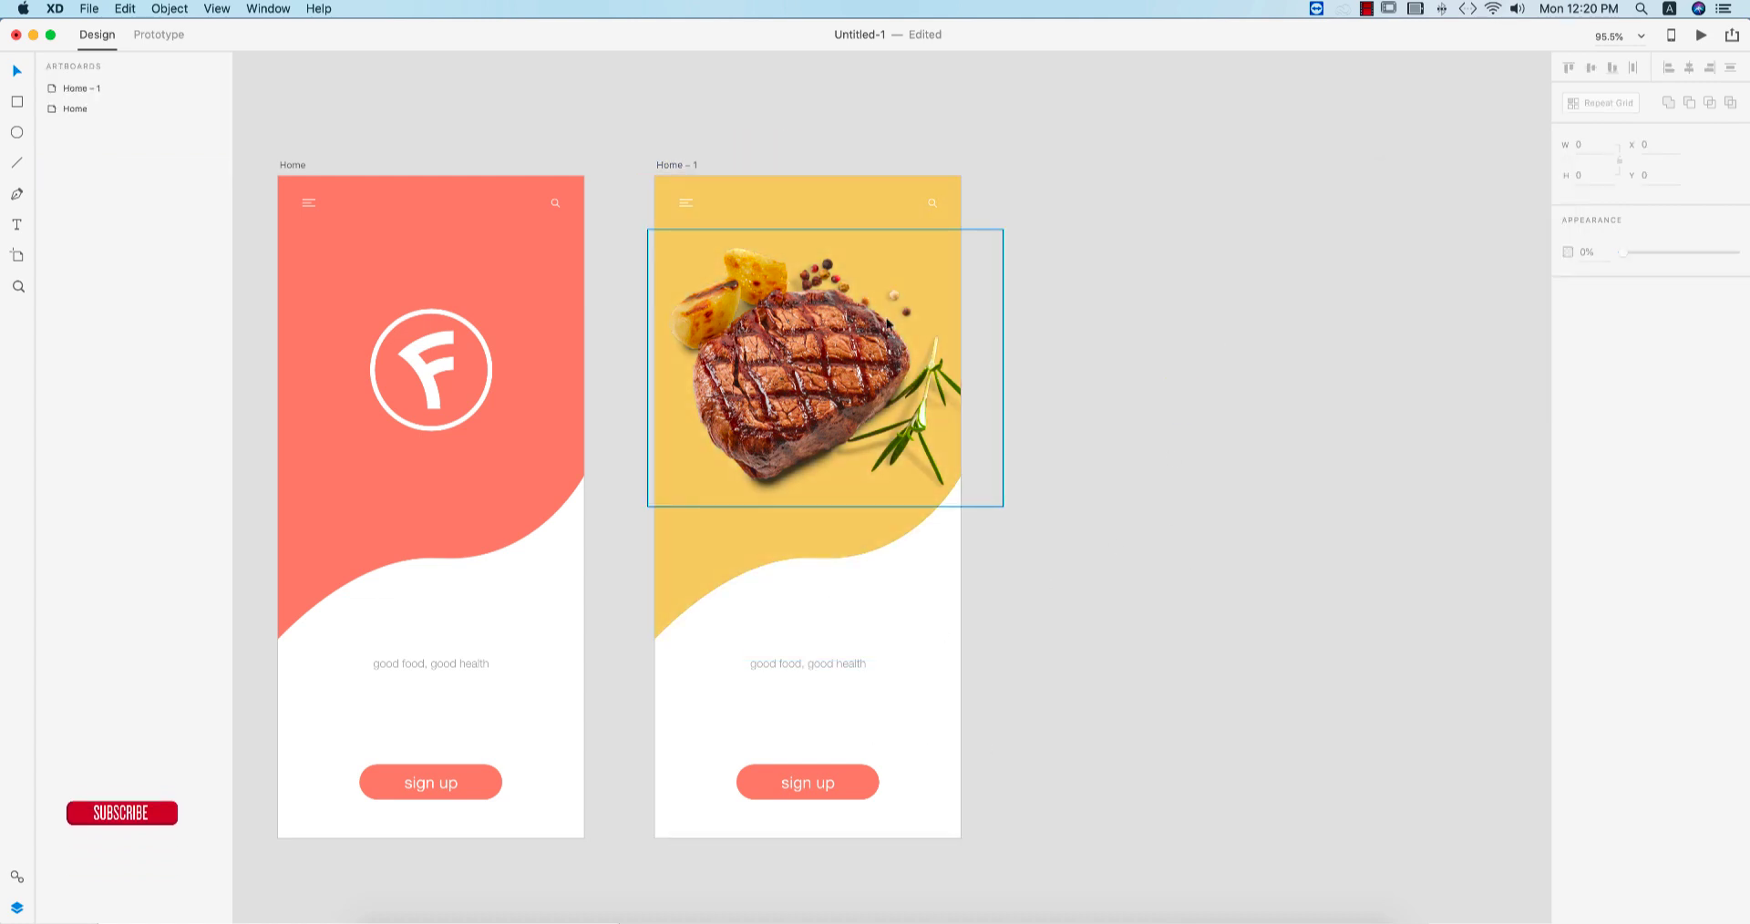
click(670, 166)
double_click(673, 165)
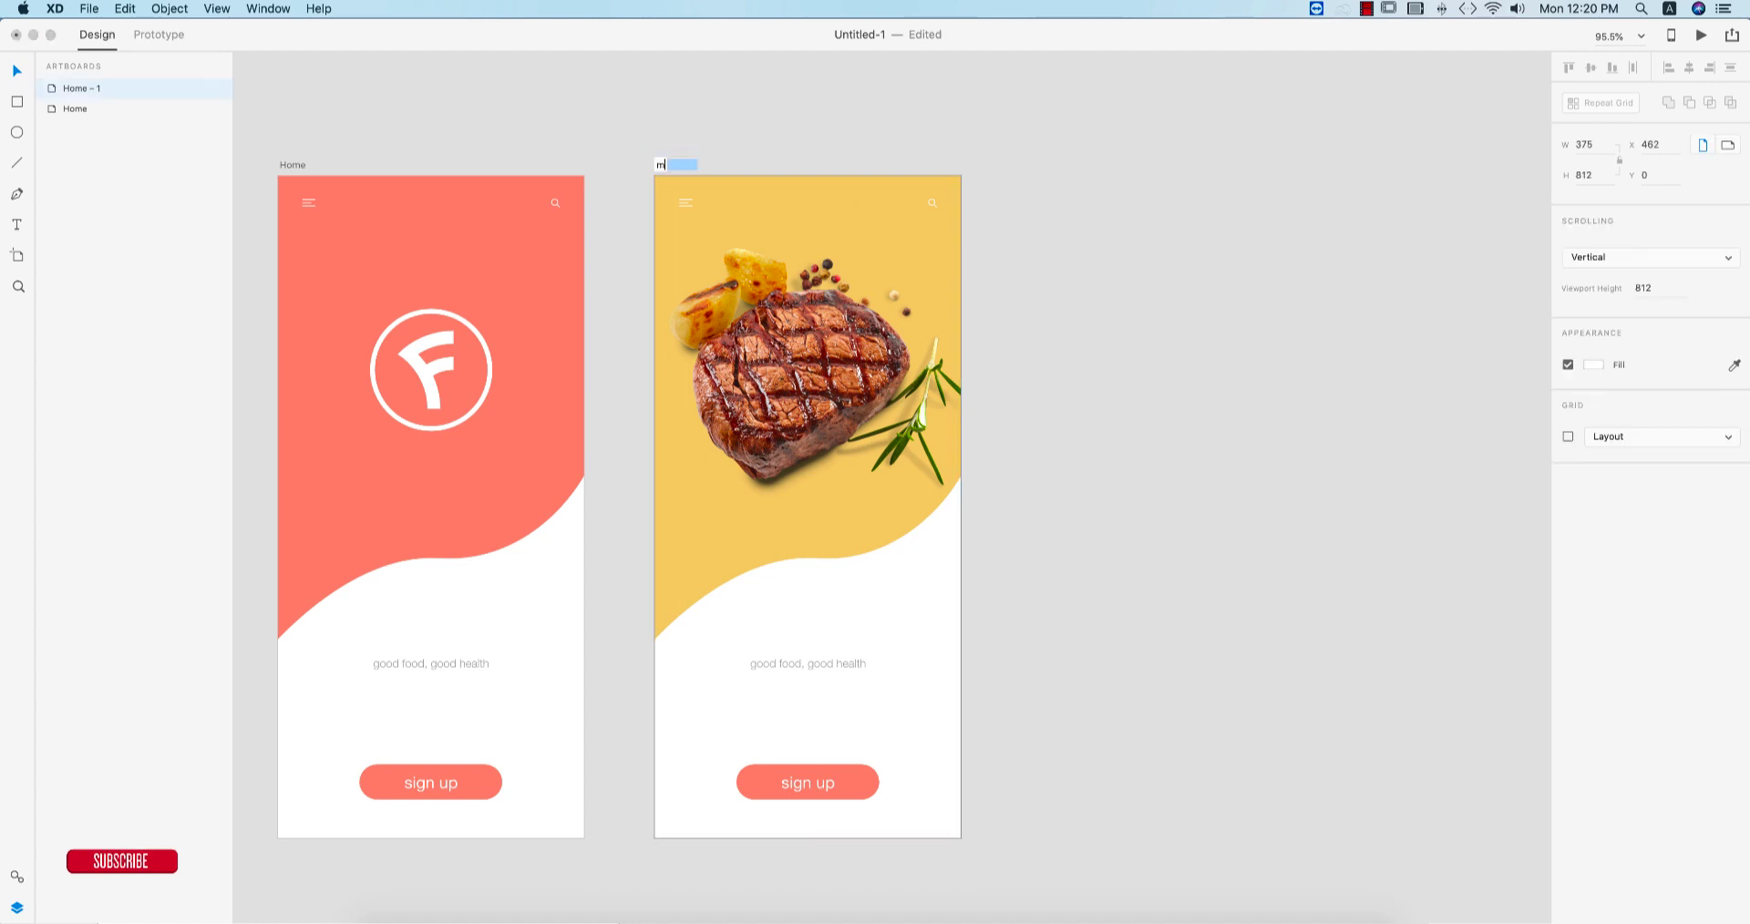
- Rename the second artboard to 'food 1', replacing the interim name 'meal'
text(meal)
key(Return)
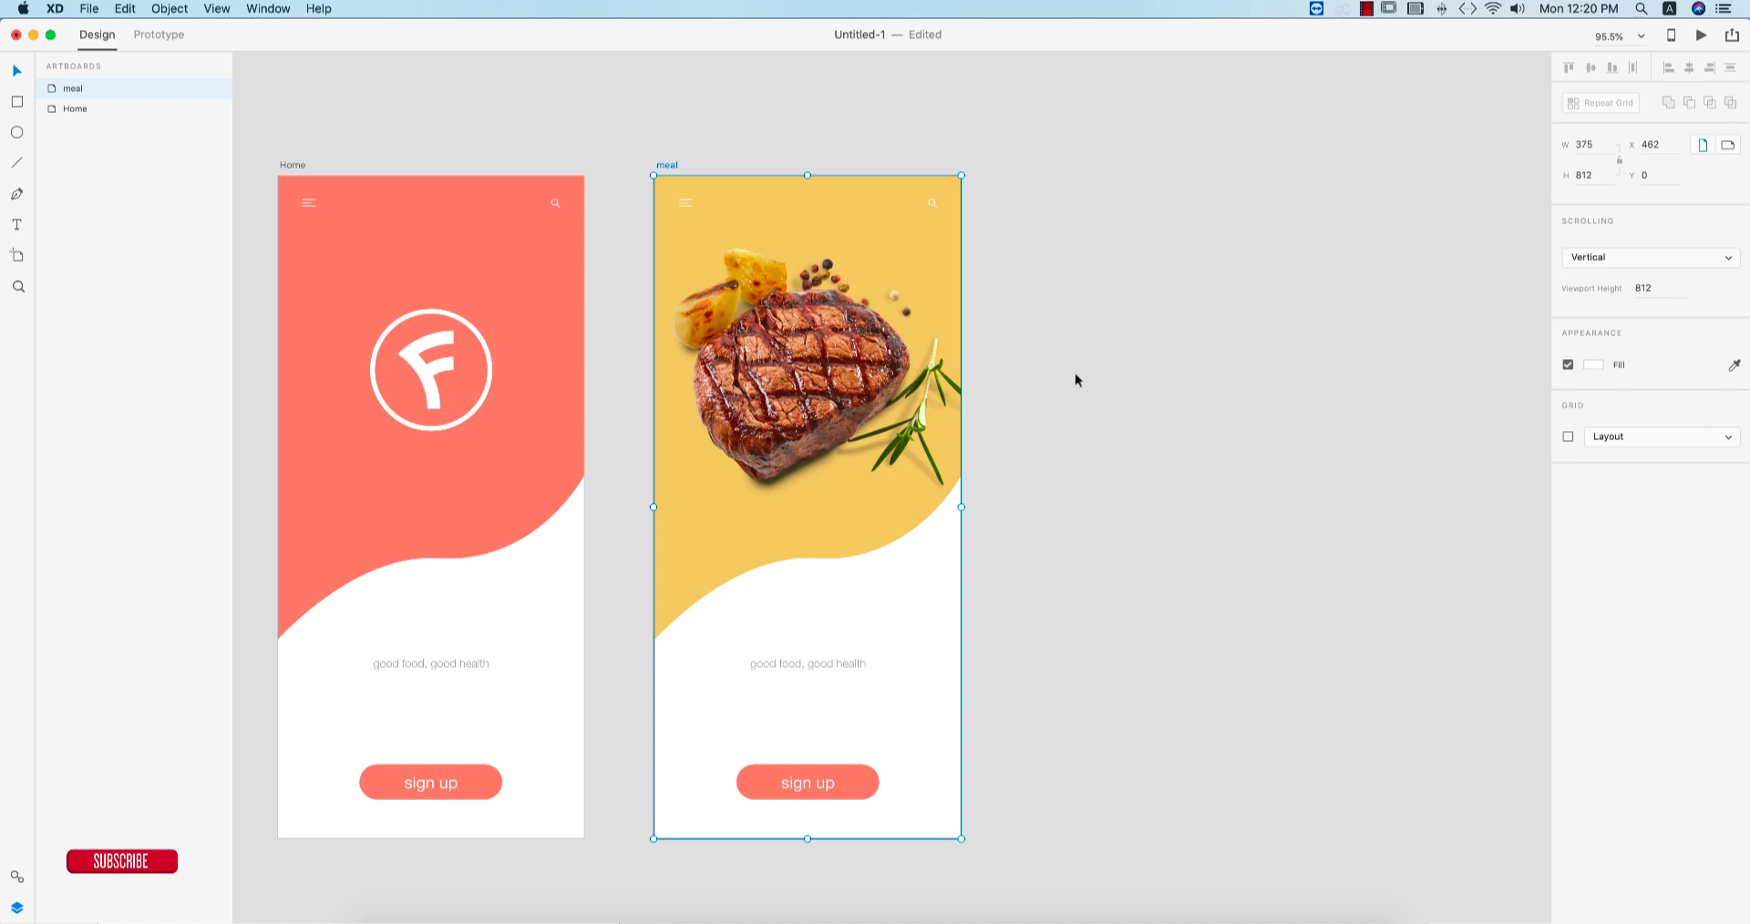
double_click(667, 165)
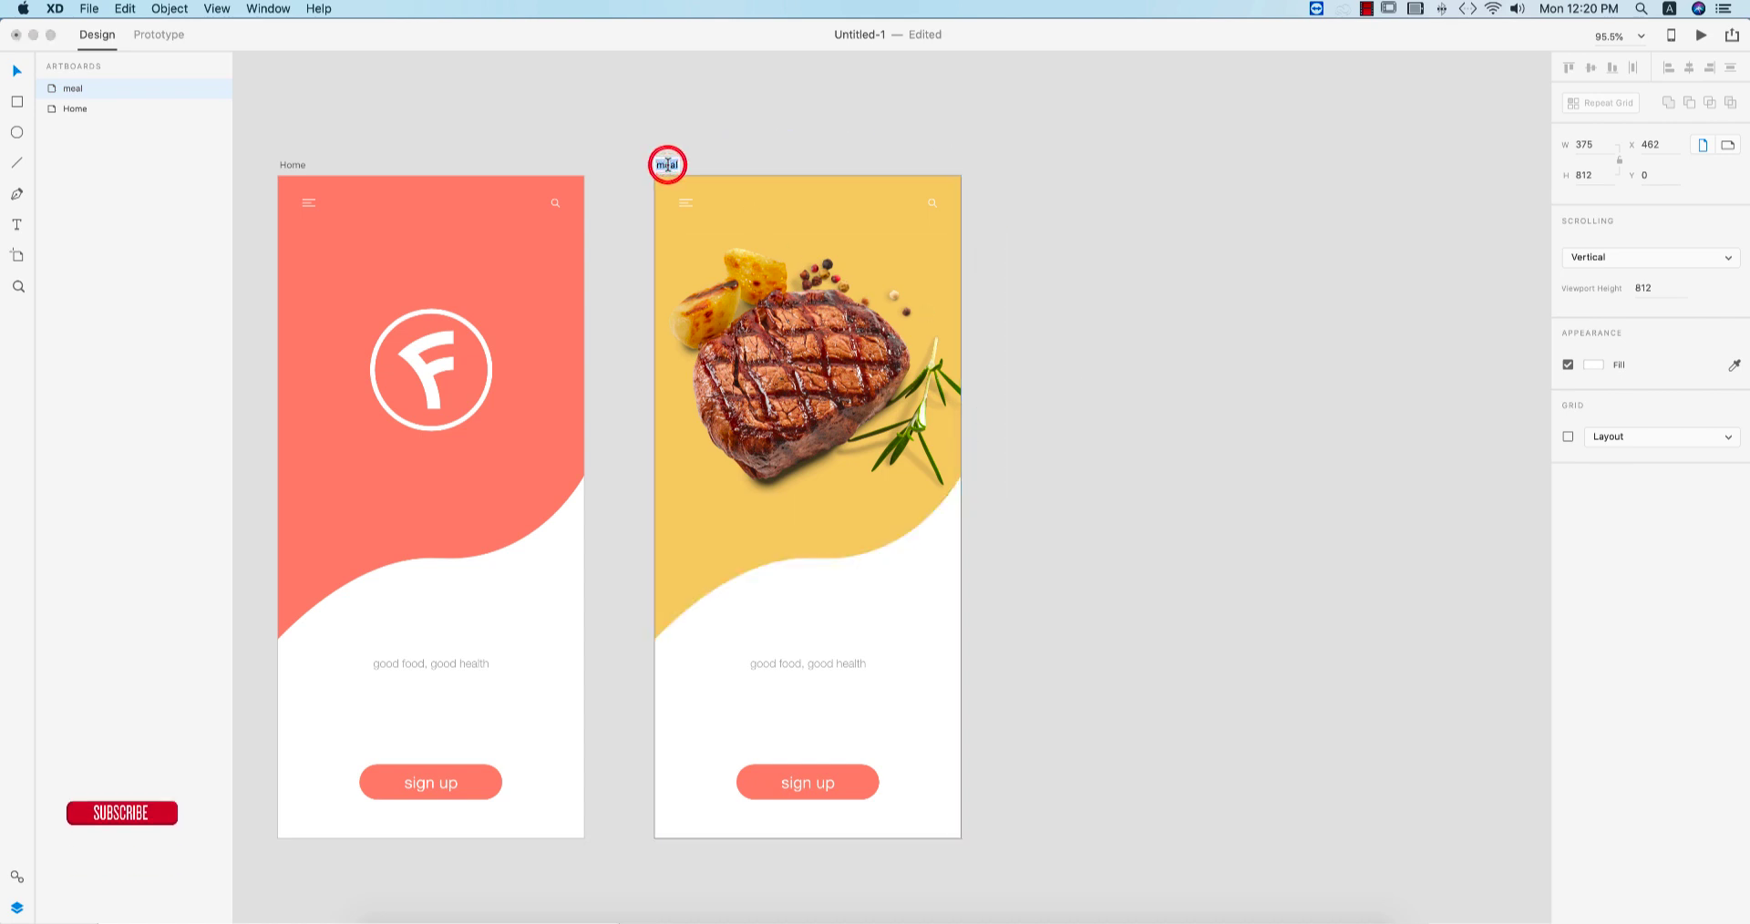
text(food 1)
key(Return)
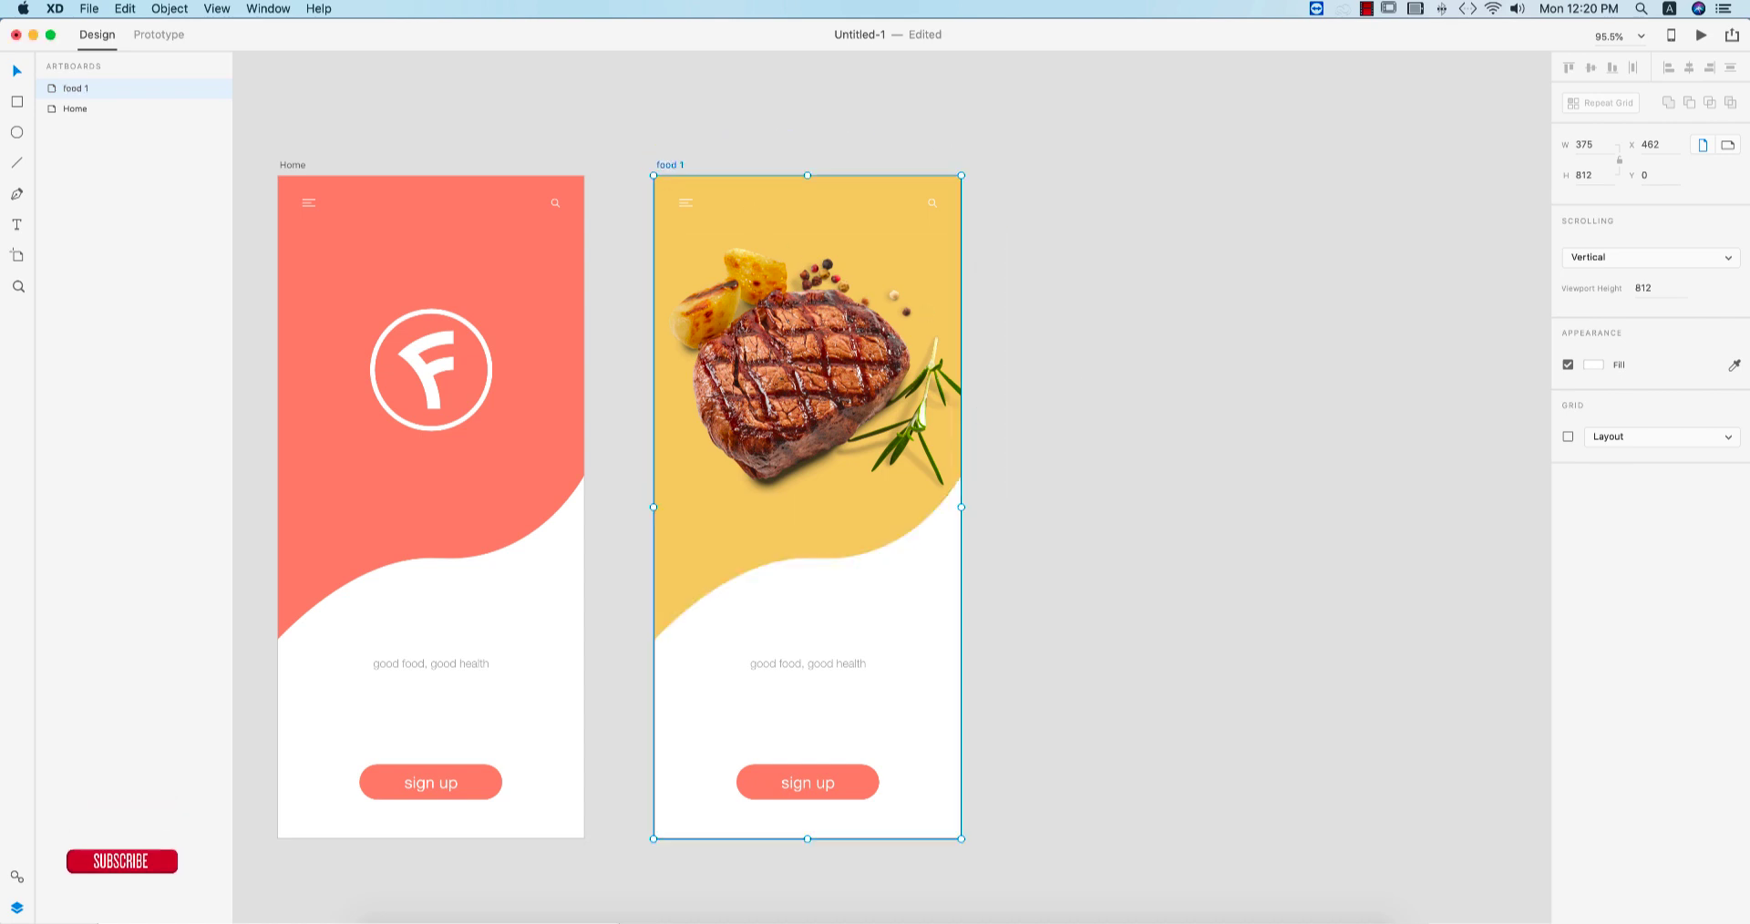
click(1122, 357)
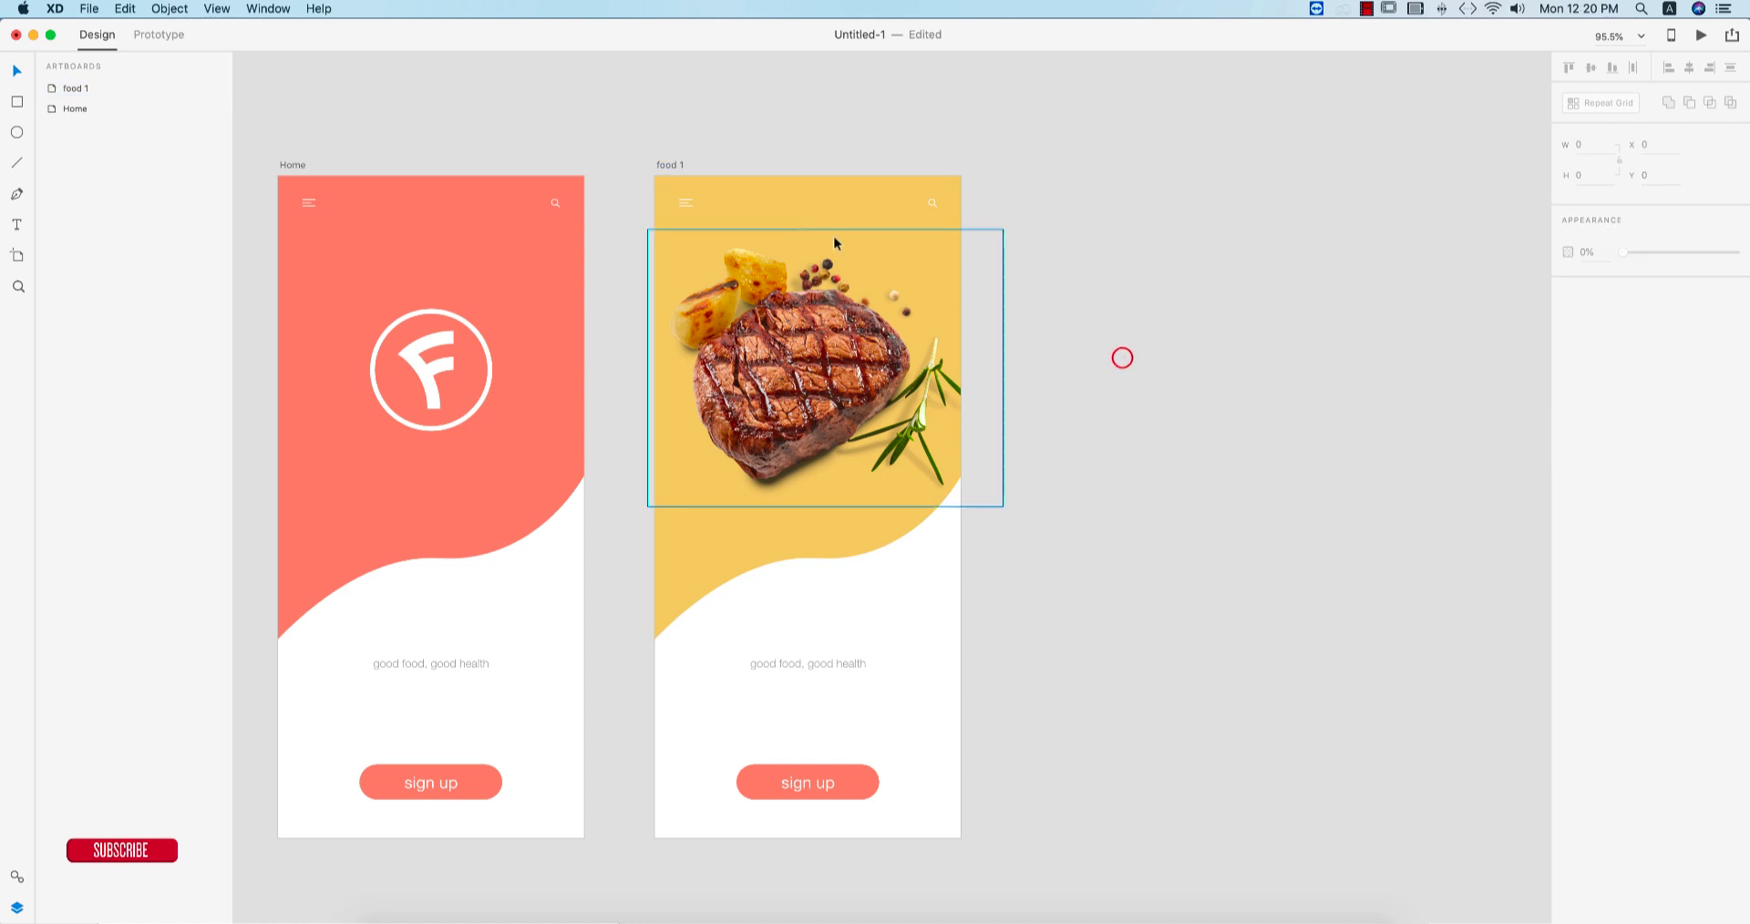
- Fill the sign up button's rounded rectangle with the wave's yellow
click(861, 772)
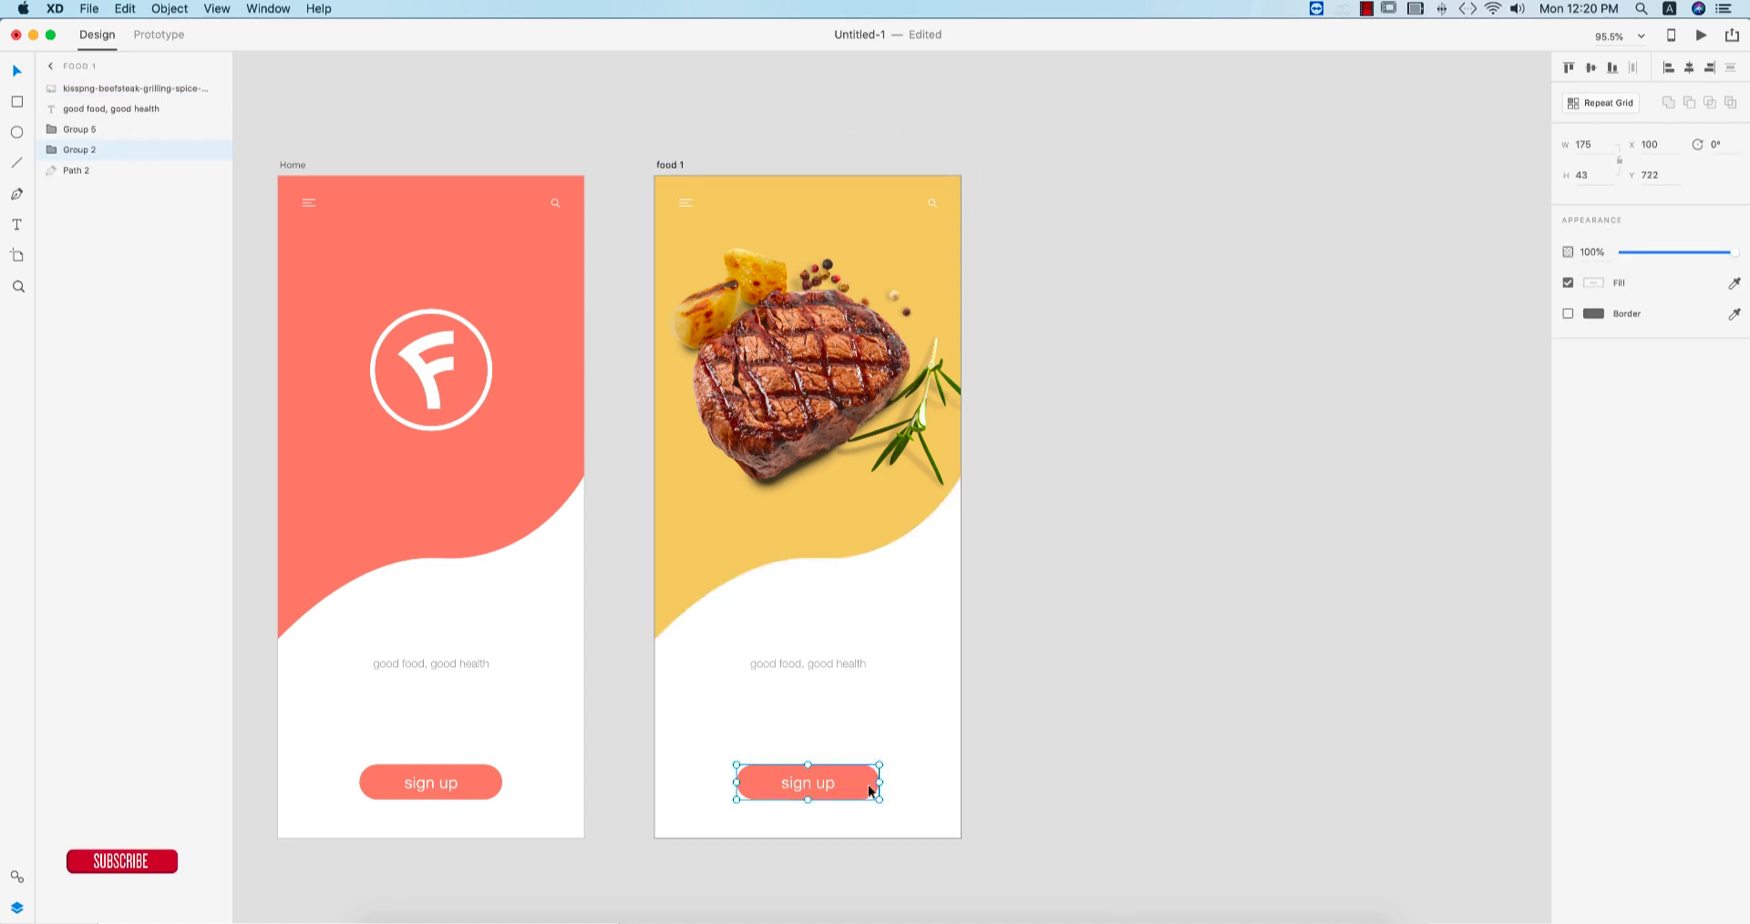
double_click(867, 787)
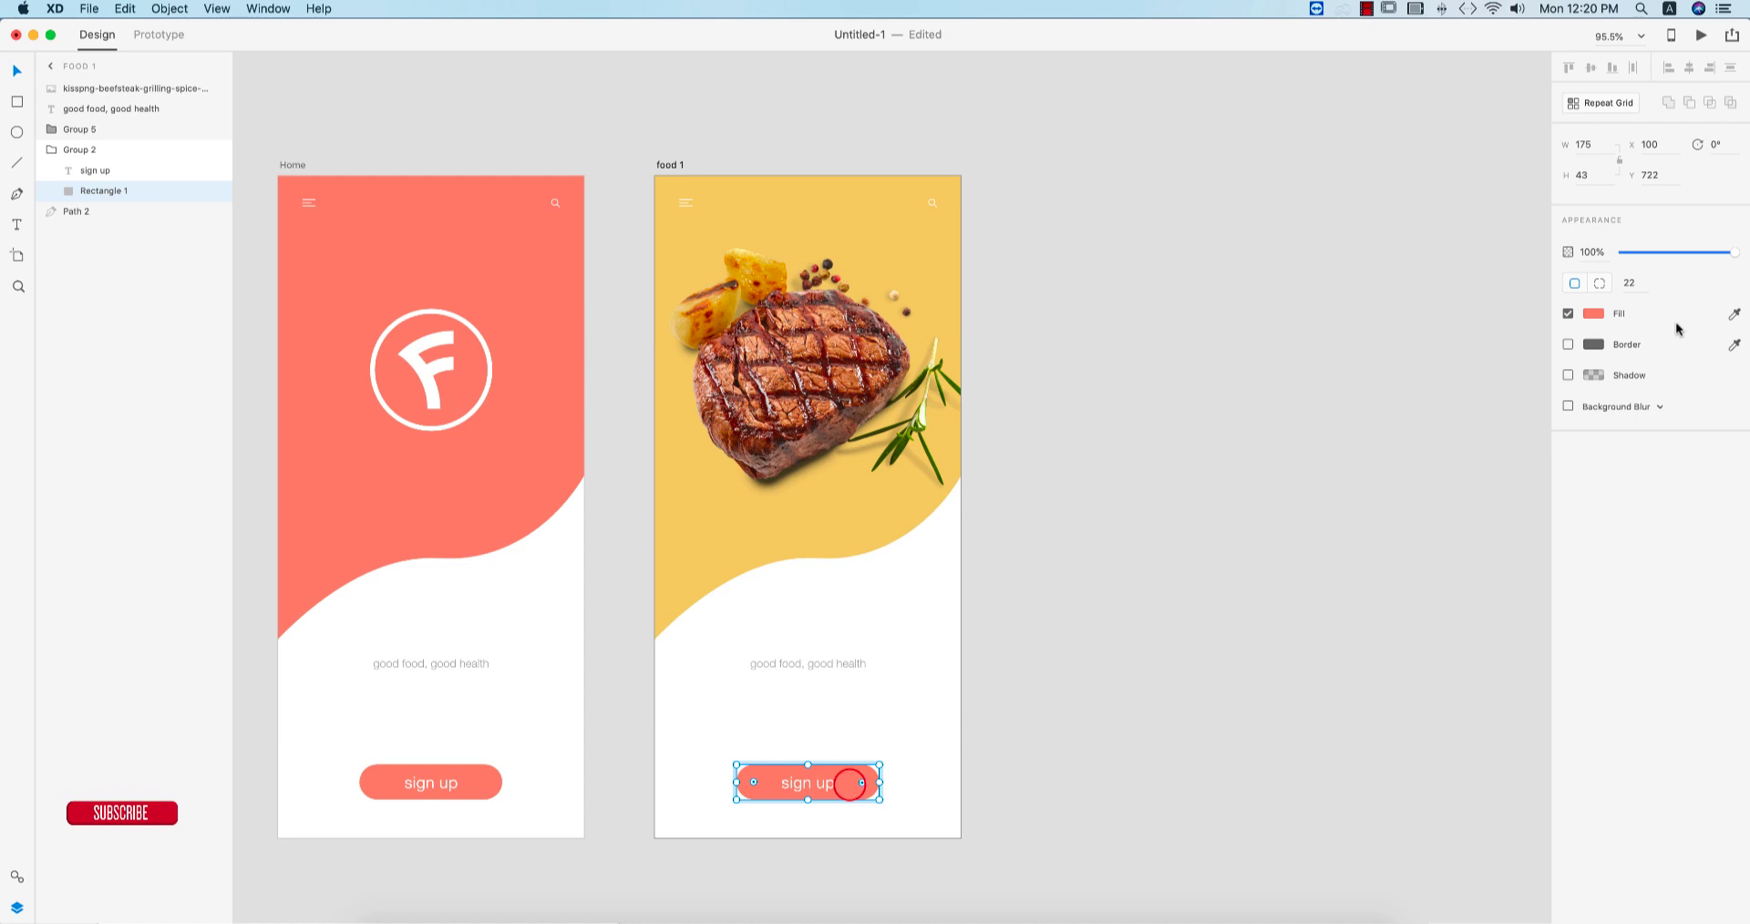
click(1734, 314)
click(758, 527)
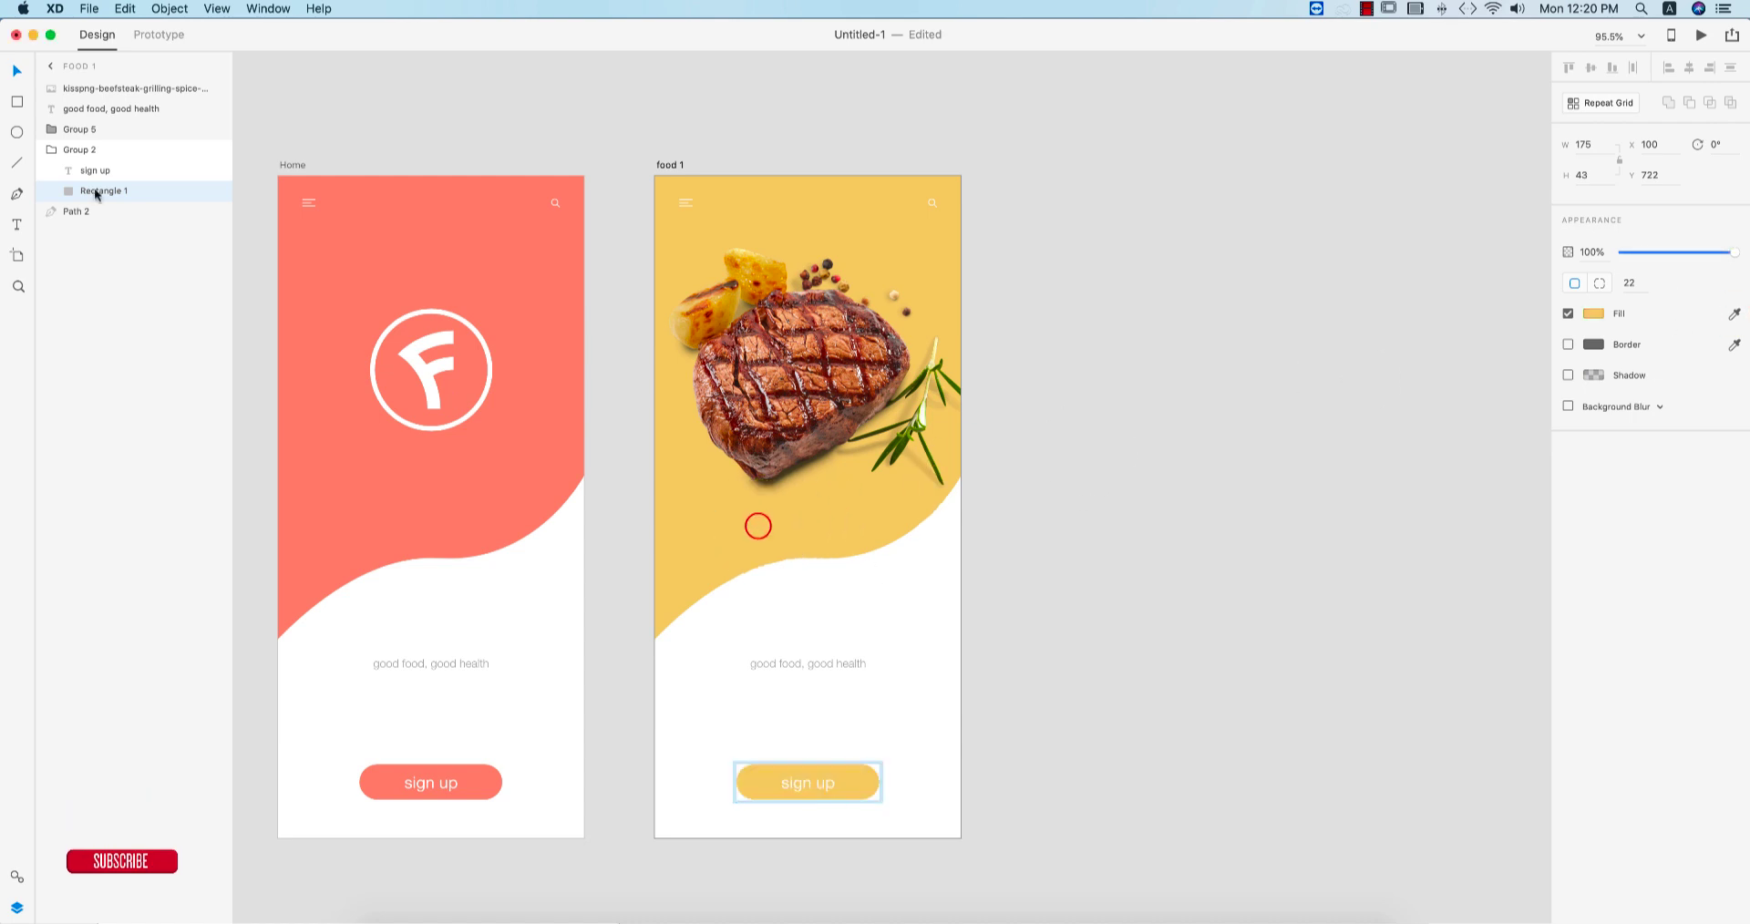
click(17, 71)
click(1146, 612)
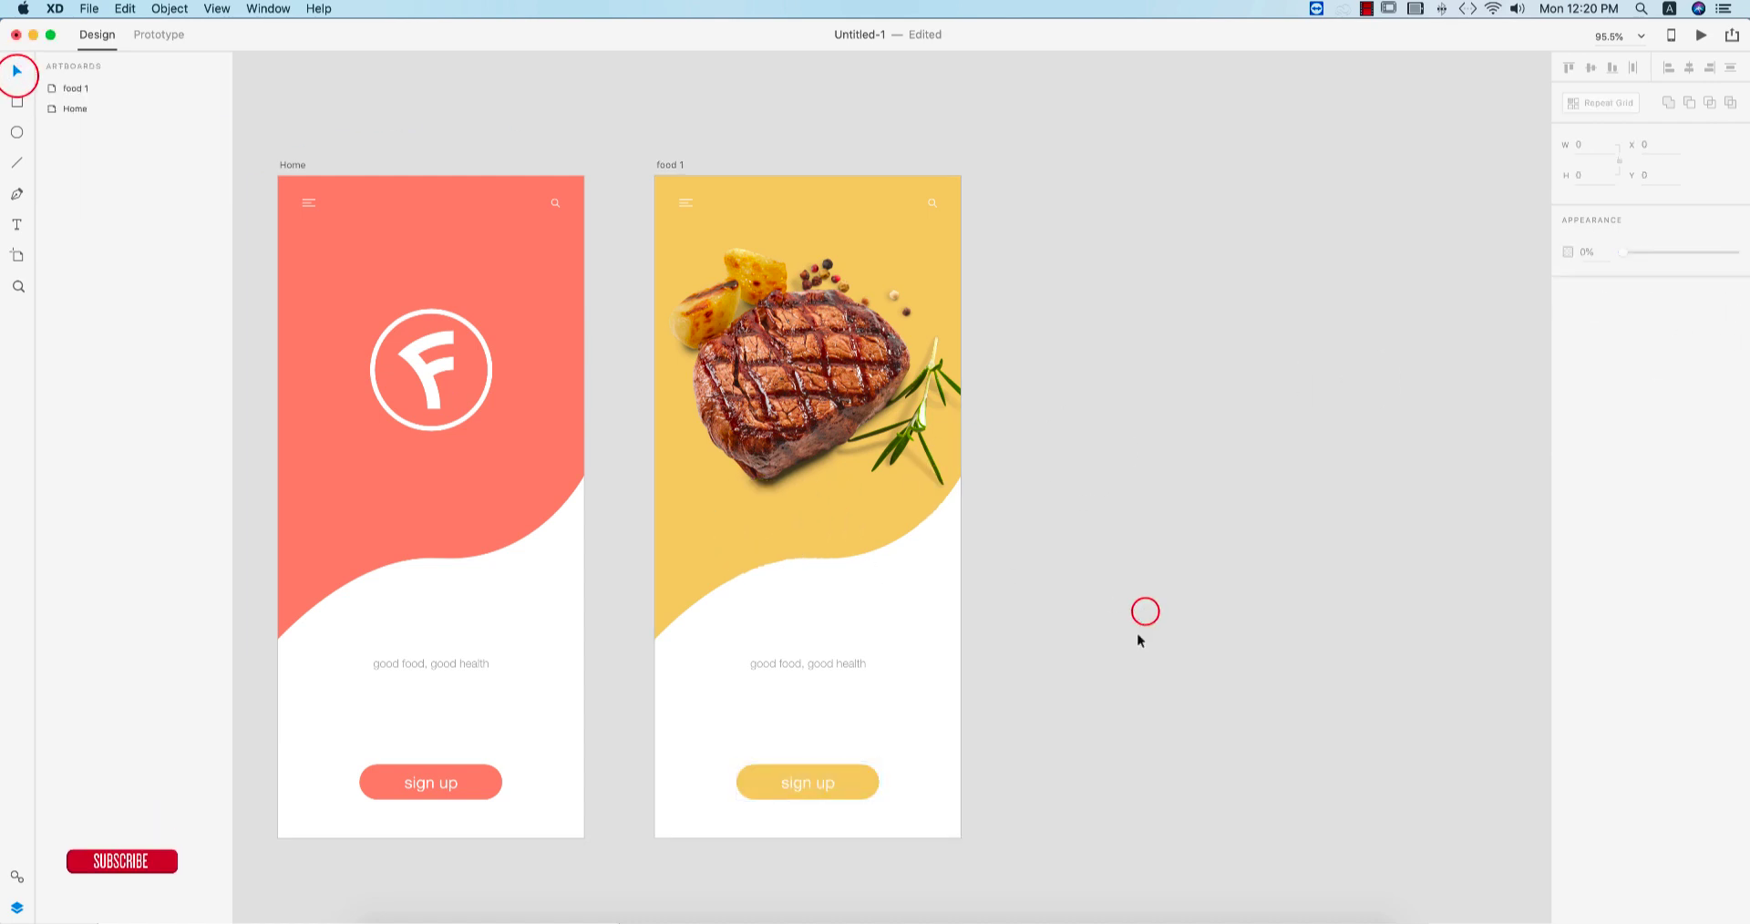
click(735, 873)
scroll(754, 812, down, 5)
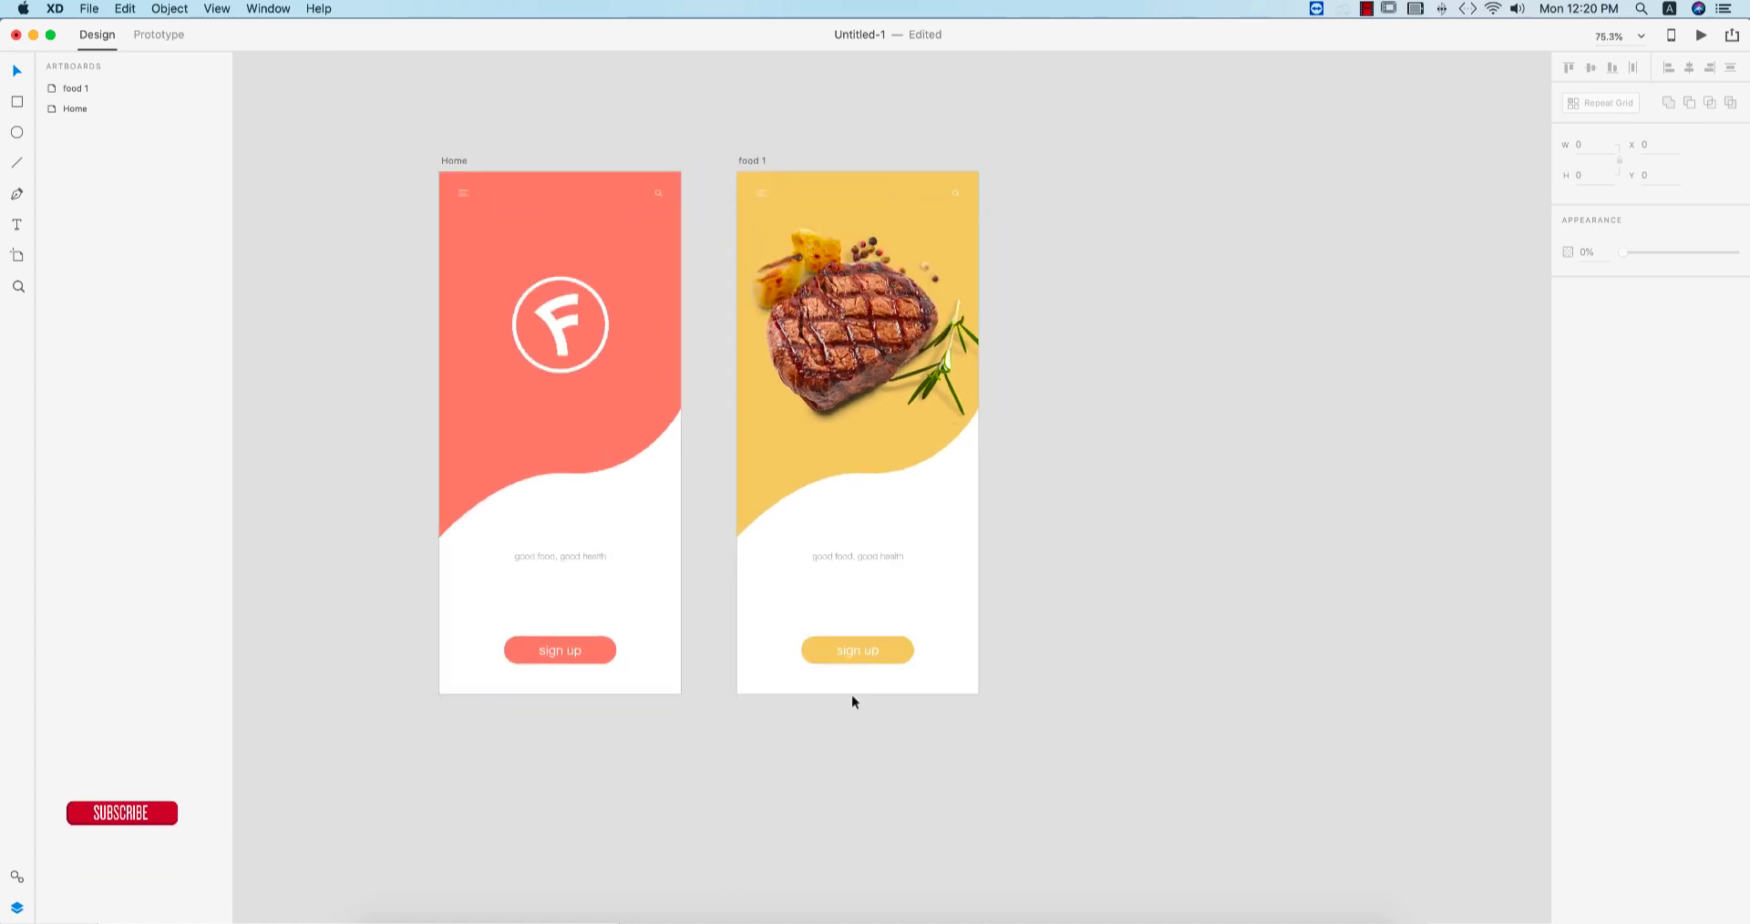
- Draw a borderless light grey #D8D8D8 pagination dot below the sign up button and duplicate it
scroll(851, 694, up, 5)
scroll(839, 704, up, 5)
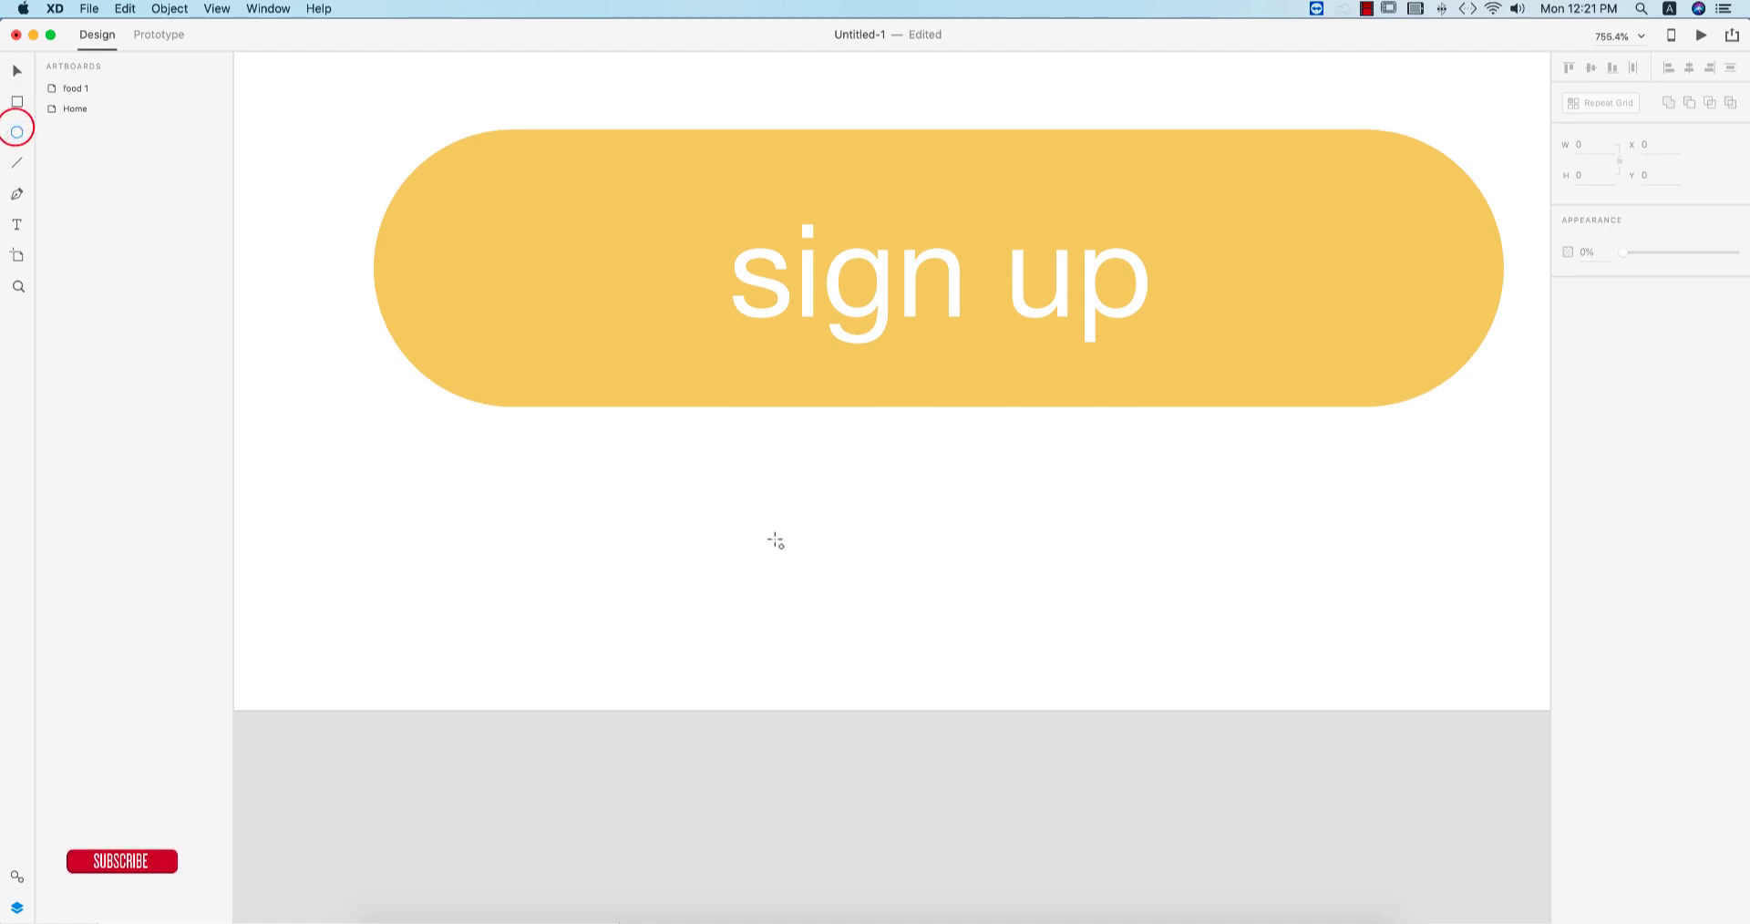
drag(776, 541, 809, 581)
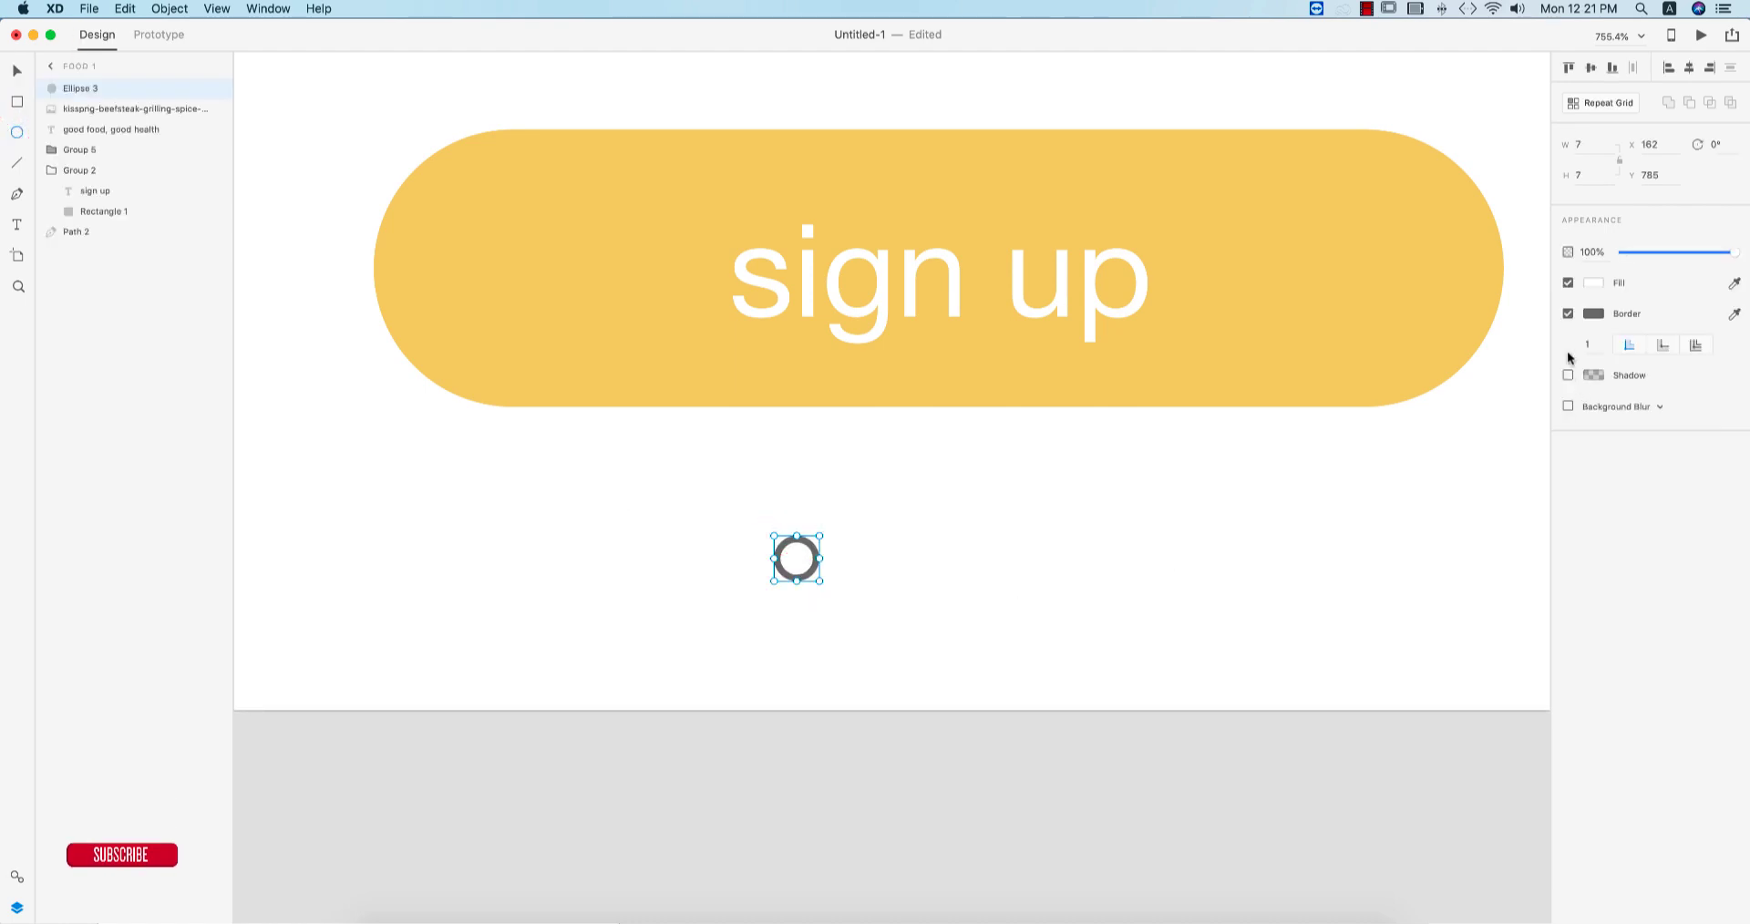
click(1569, 314)
click(1594, 282)
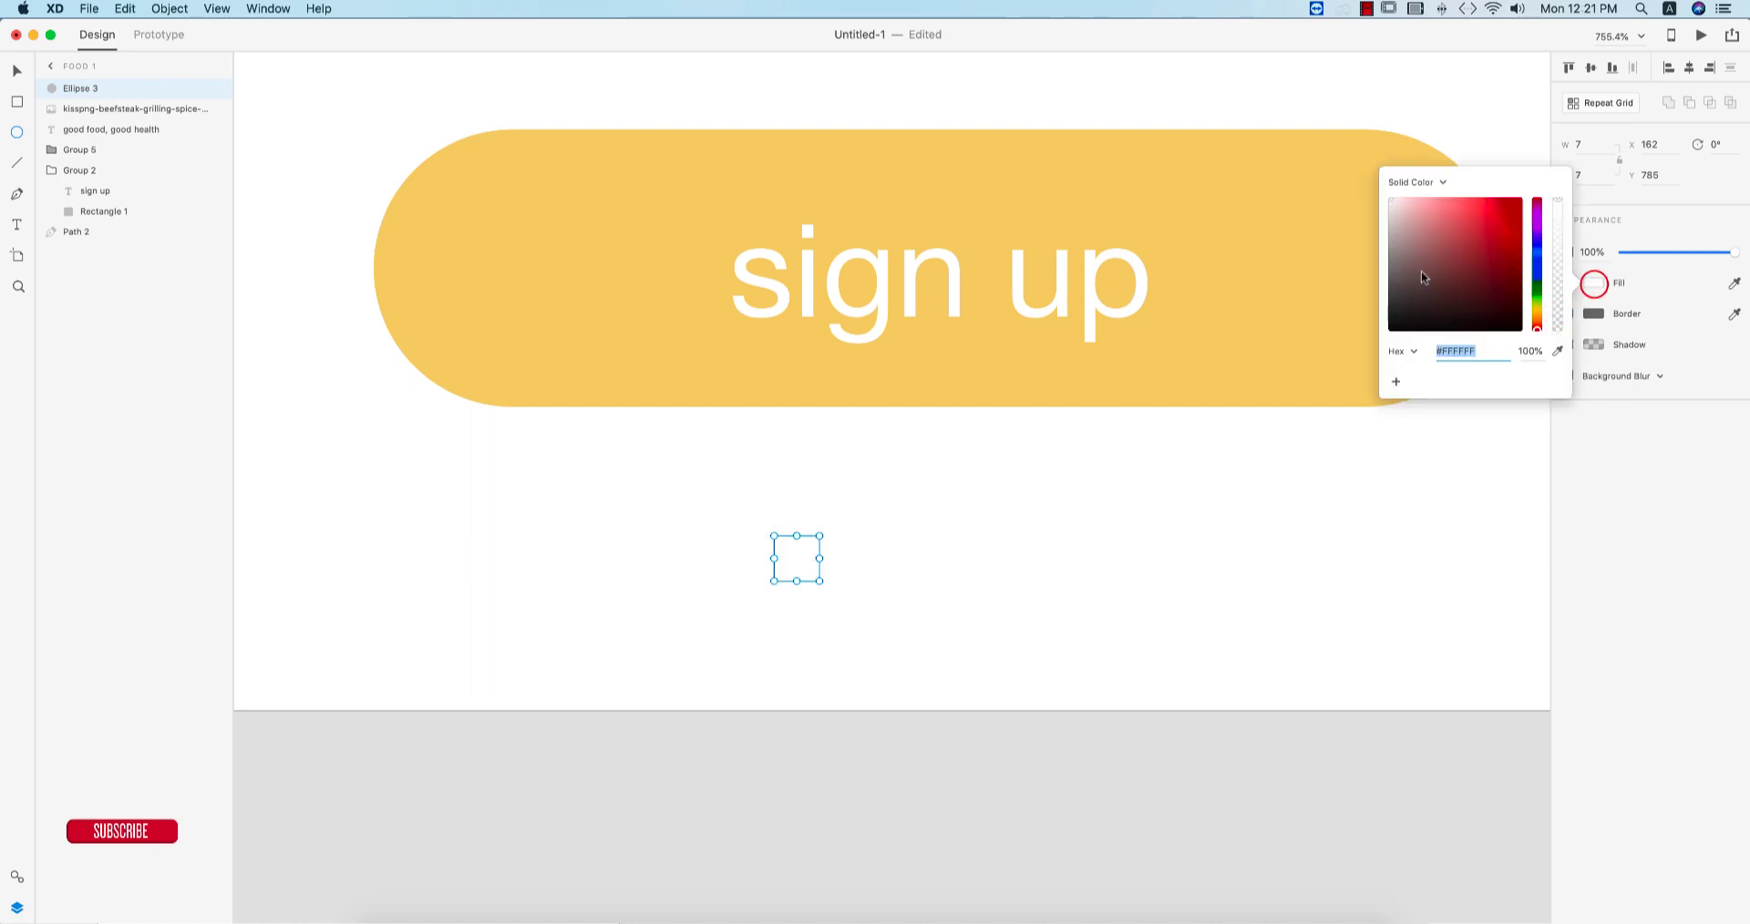
drag(1393, 221, 1386, 220)
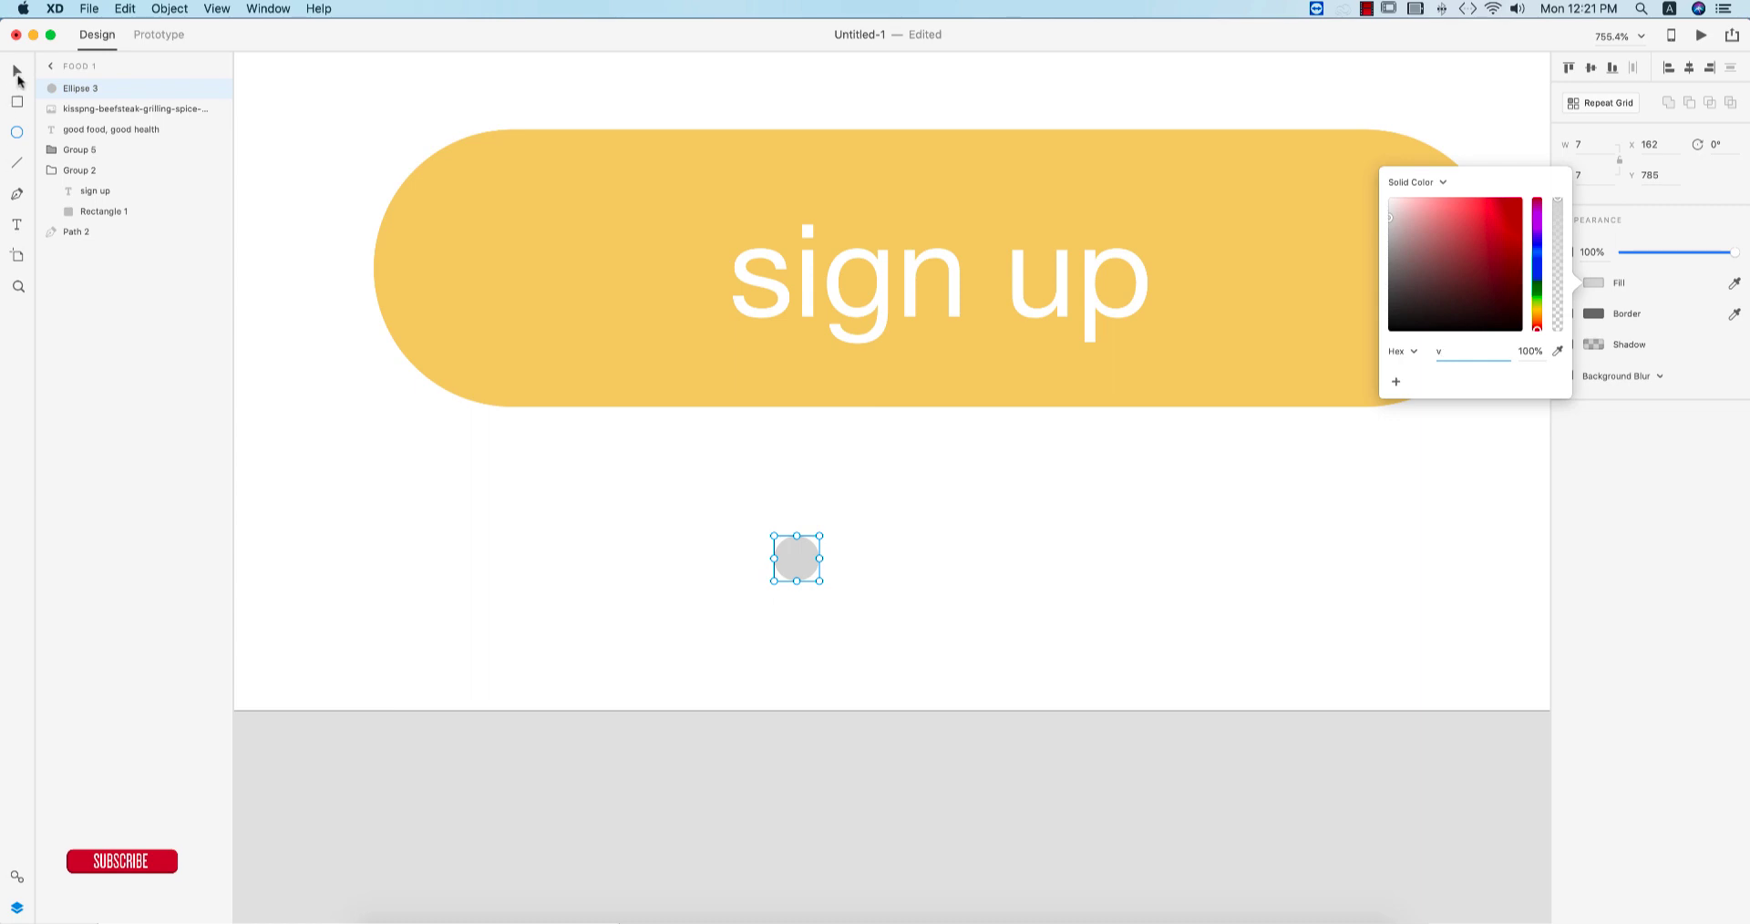
click(18, 77)
drag(808, 565, 1006, 558)
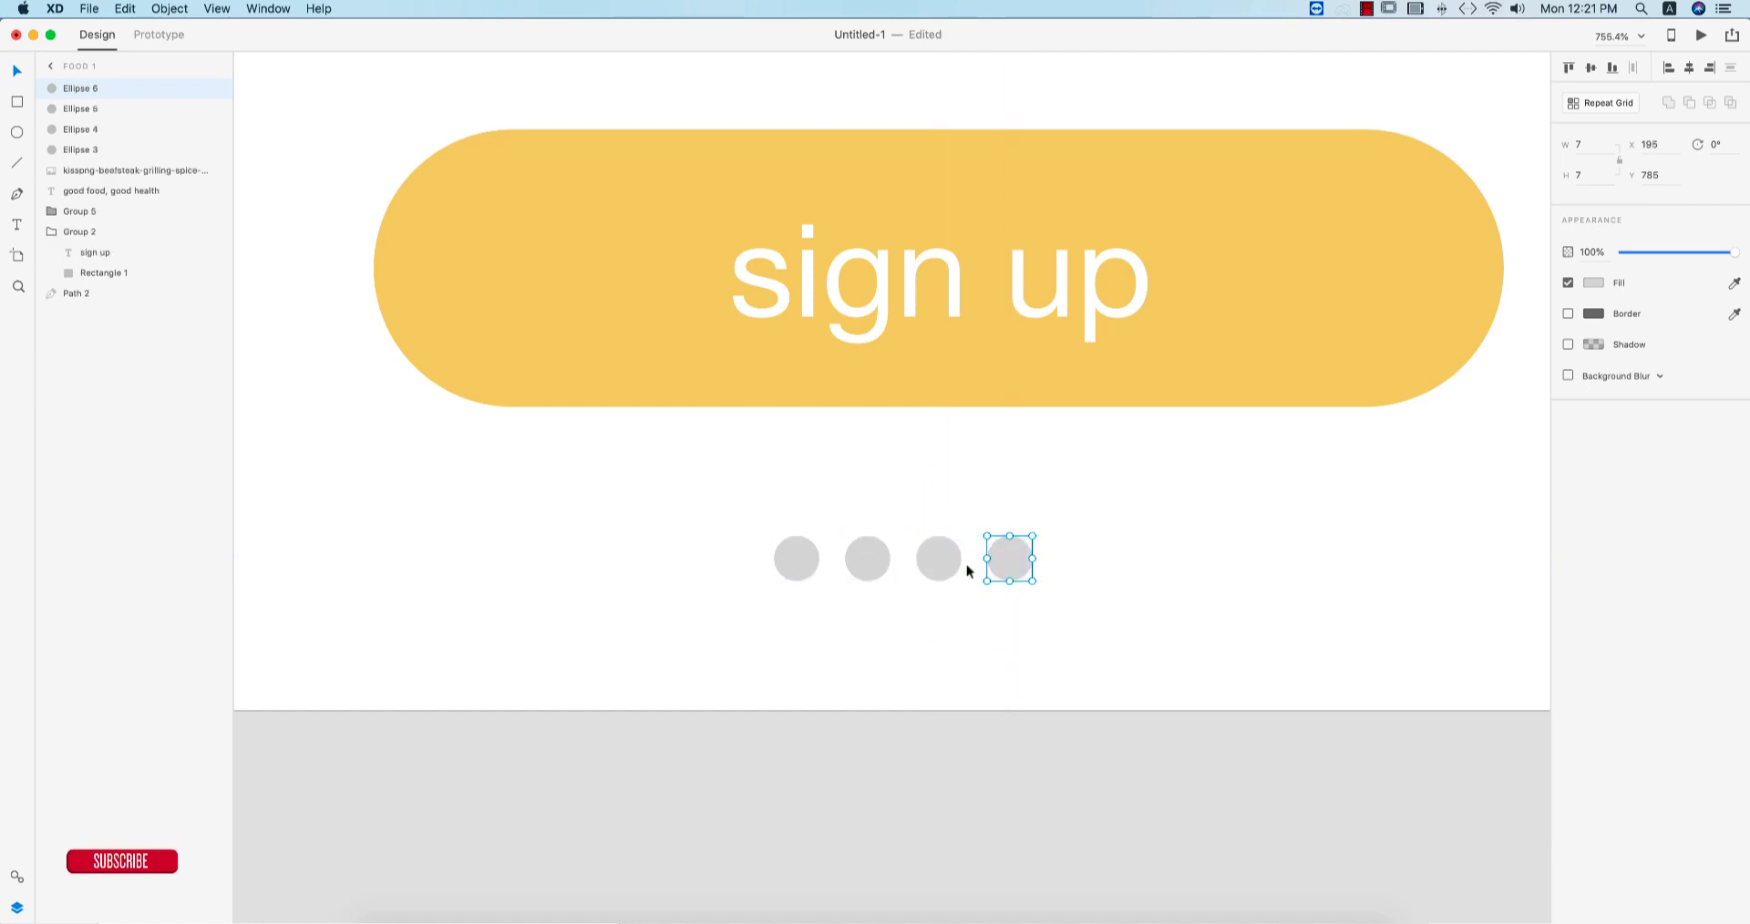
- Lighten three dots to #F4F4F4, group all four, and centre the group horizontally
shift+click(871, 560)
click(1593, 283)
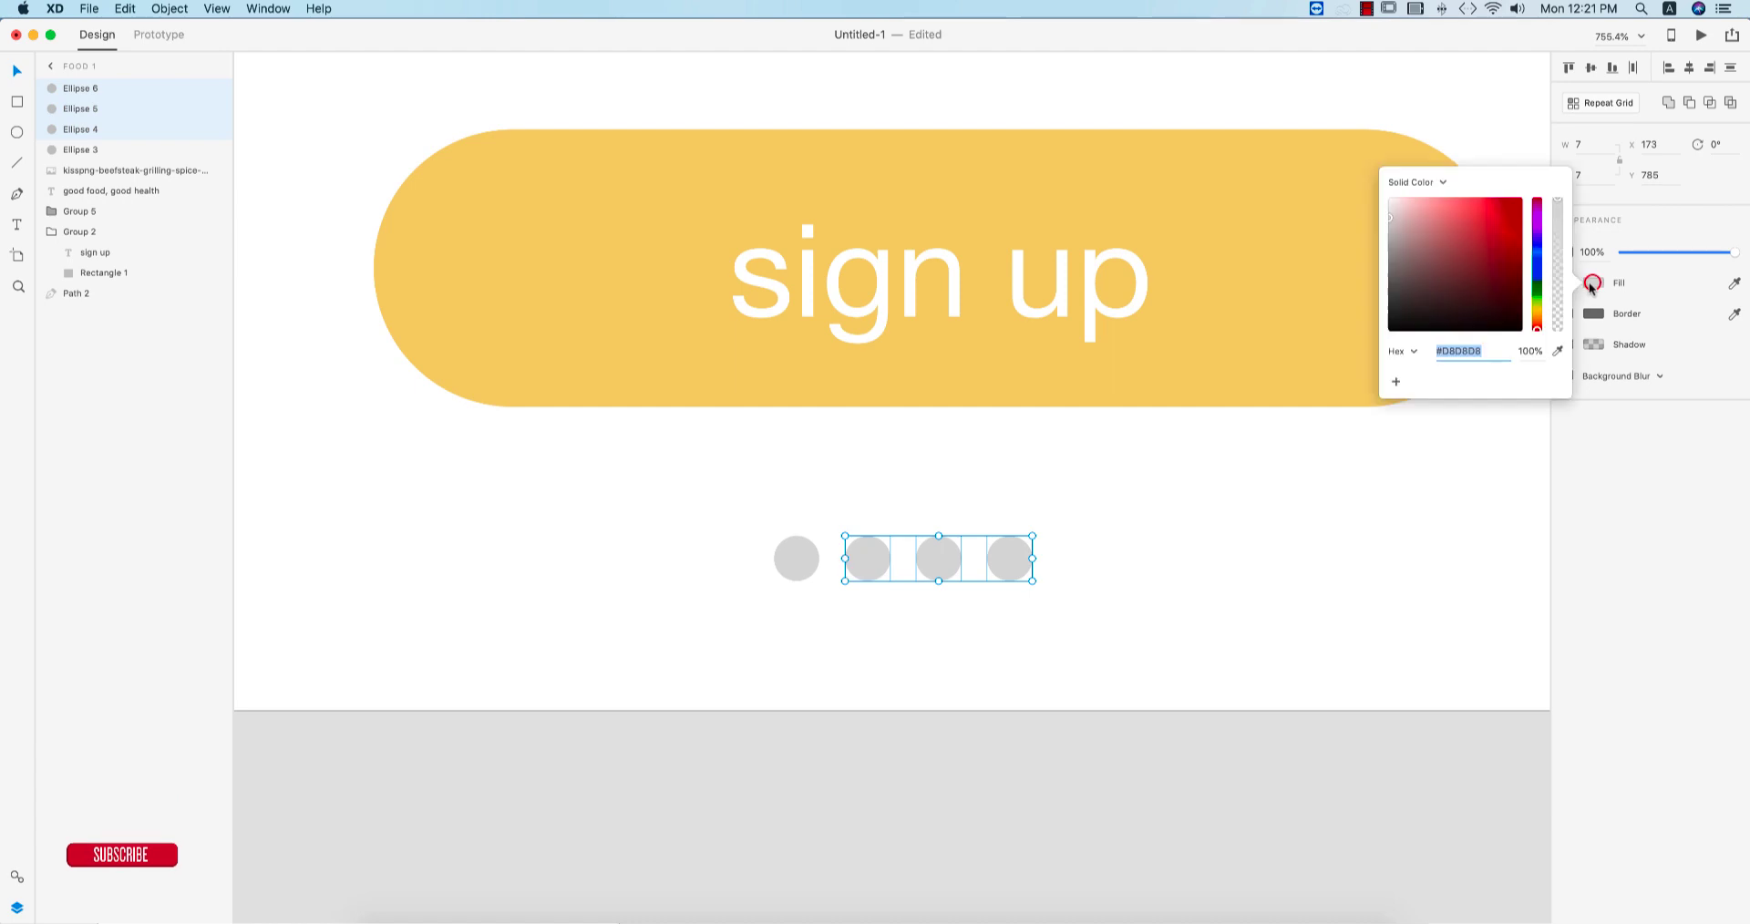
drag(1388, 211, 1389, 202)
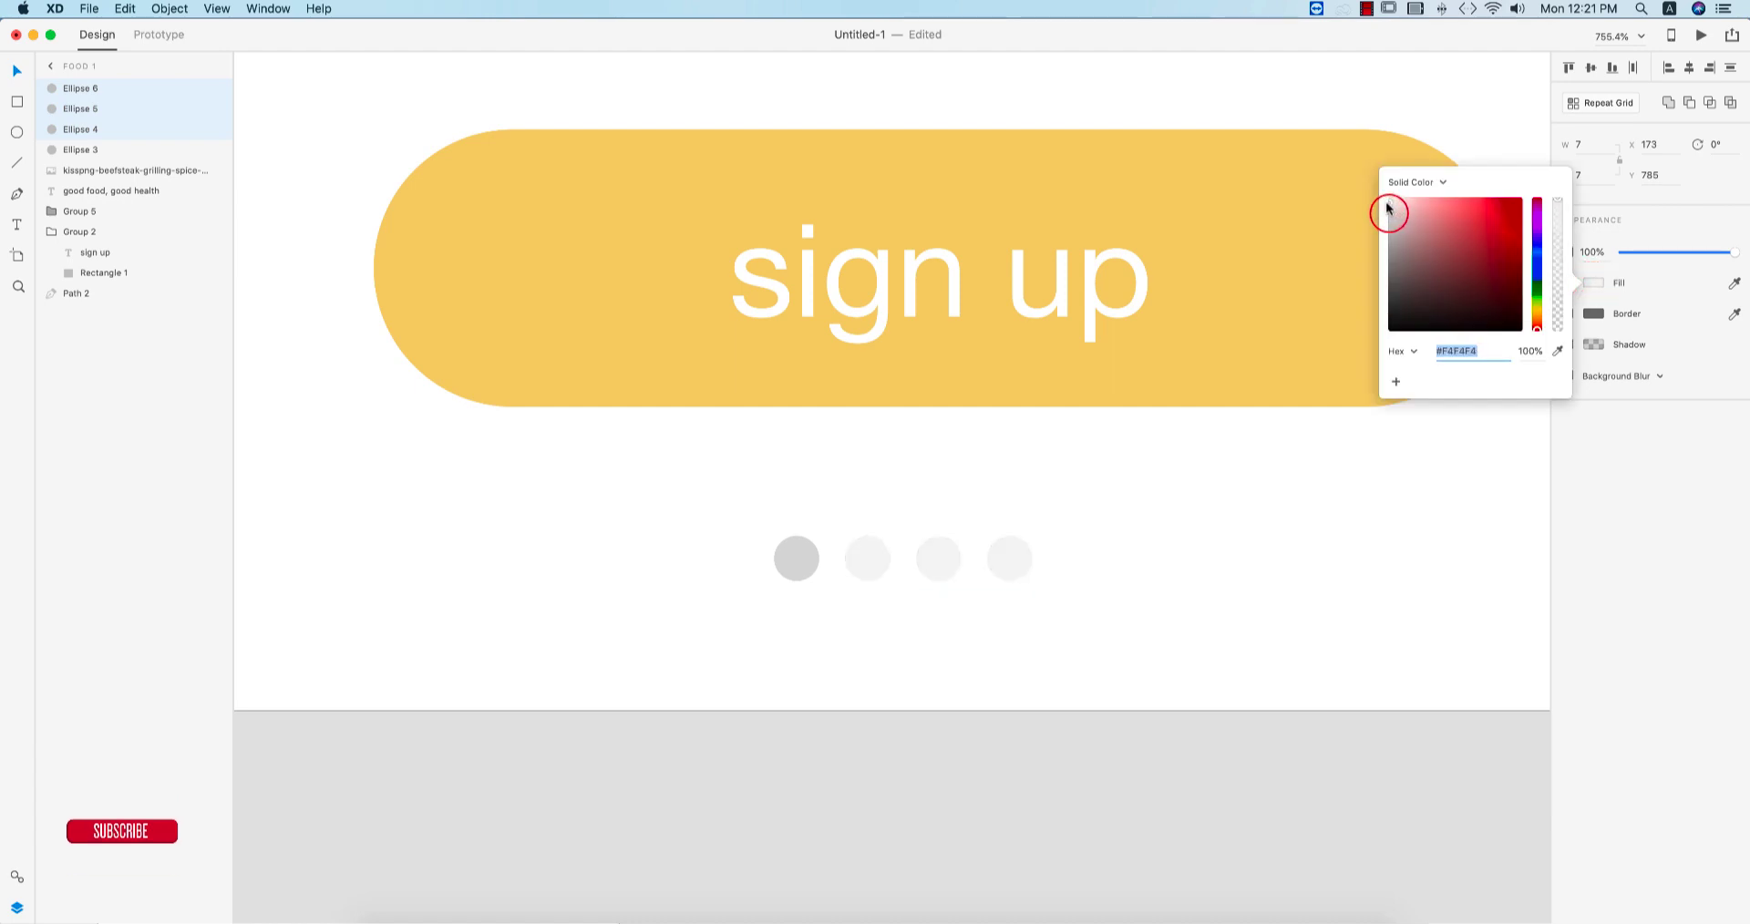
shift+click(808, 572)
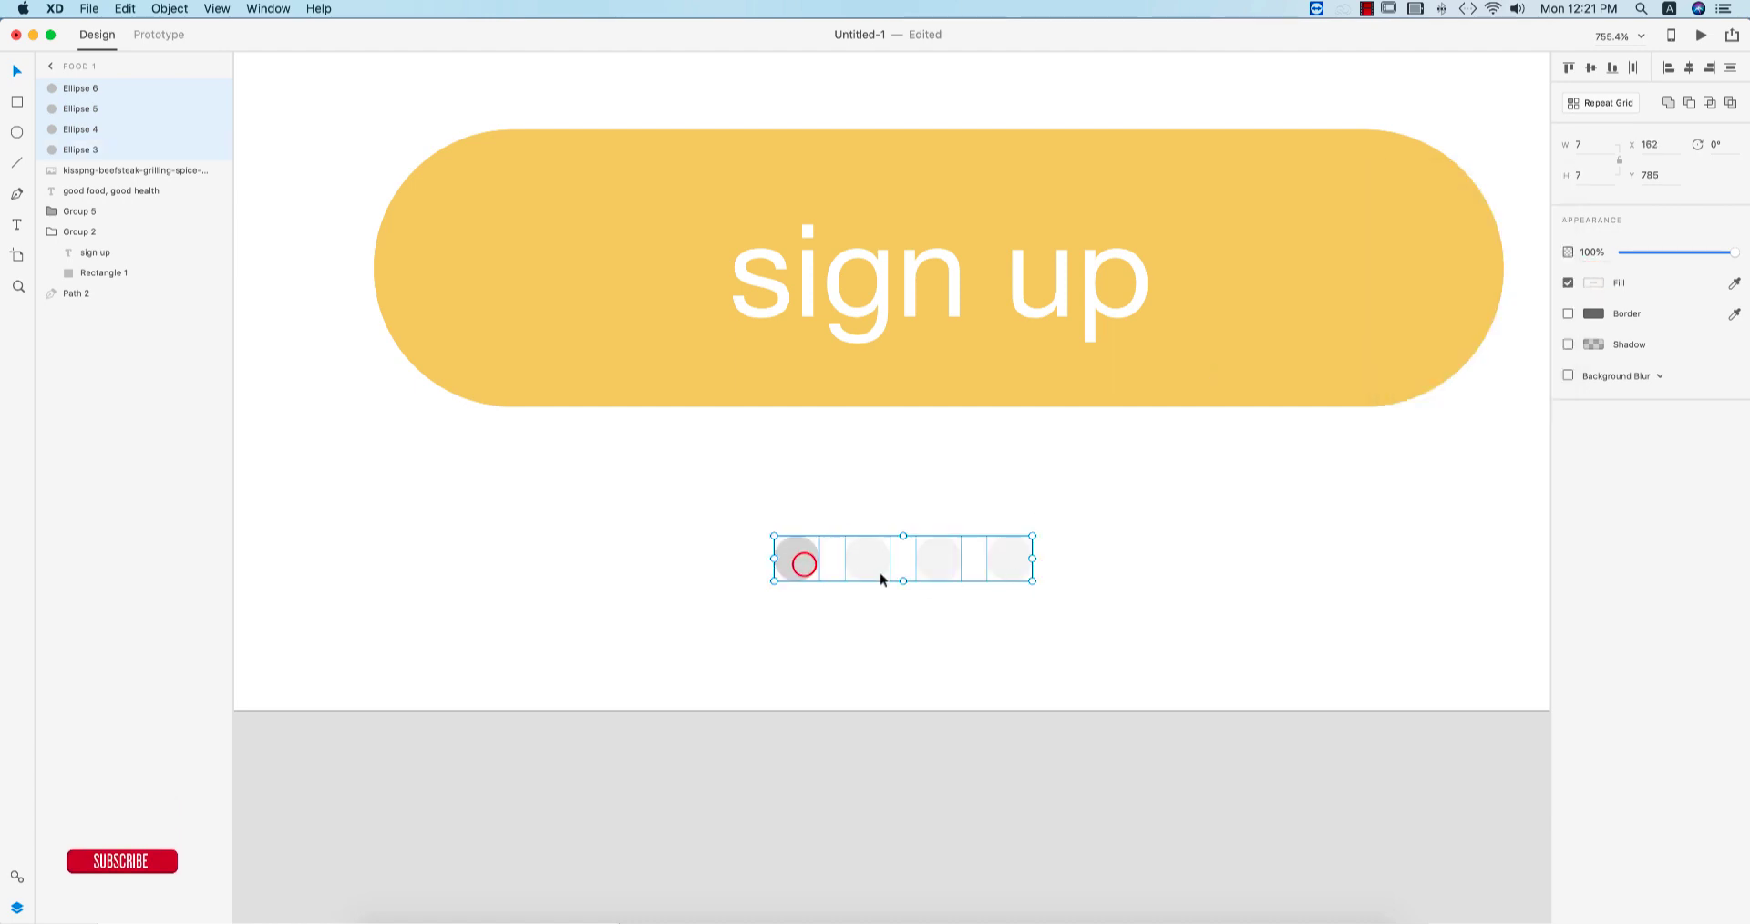
key(super+g)
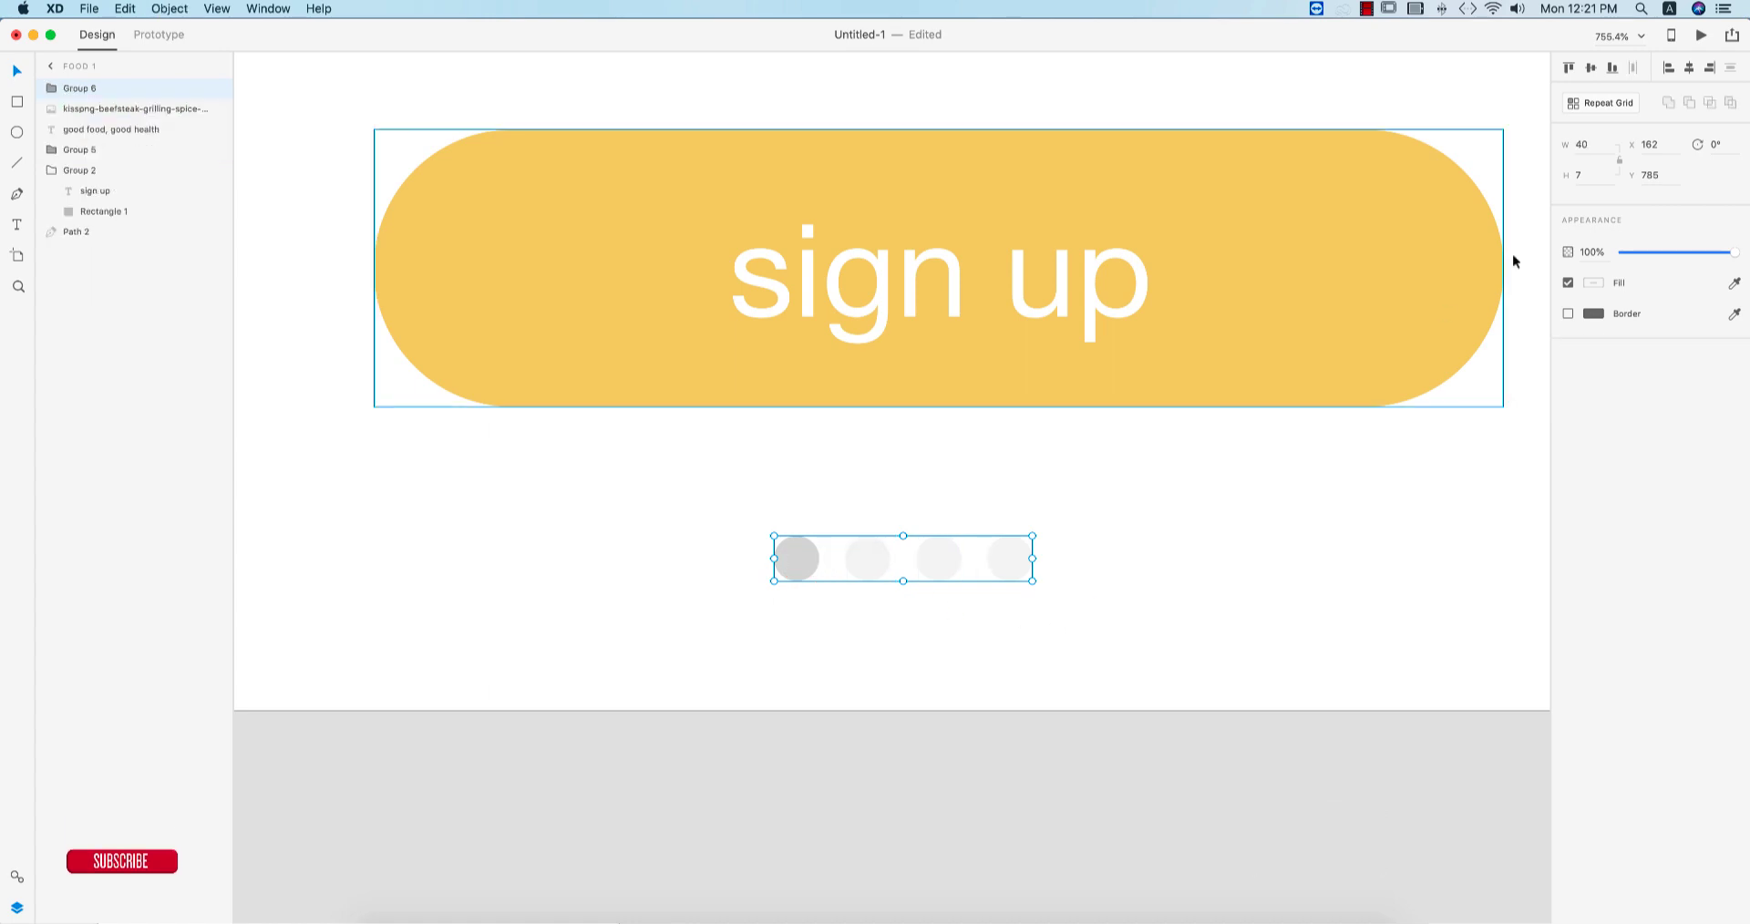
click(1693, 69)
key(super+0)
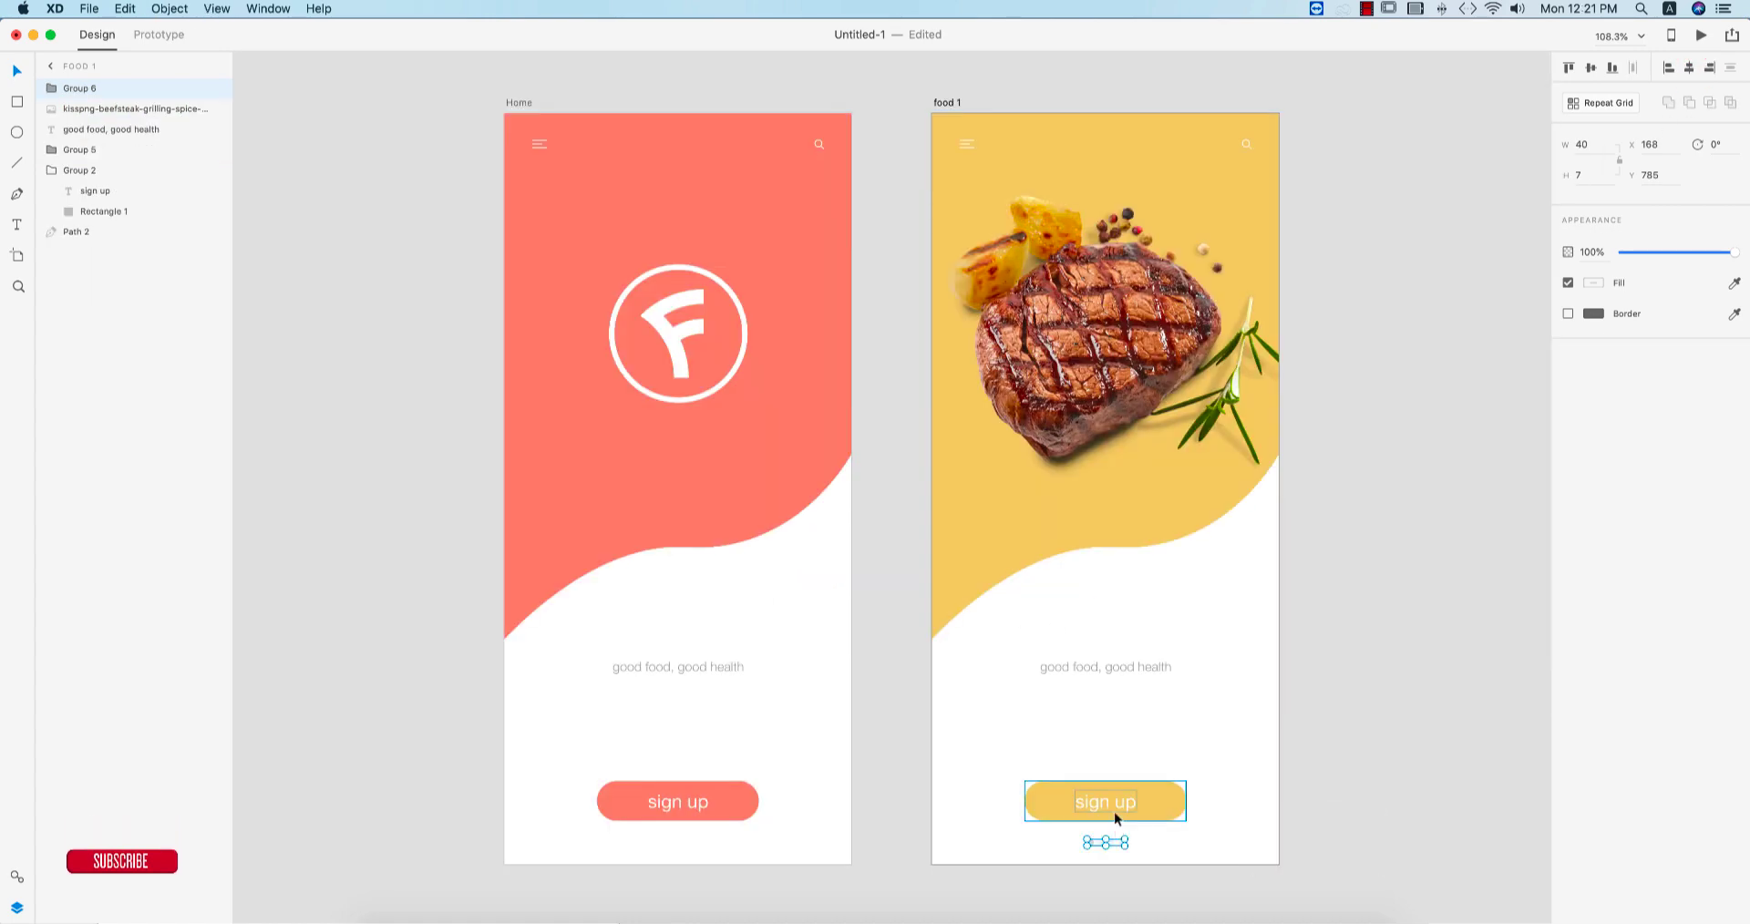
- Nudge the sign up button upward above the dots
click(1119, 803)
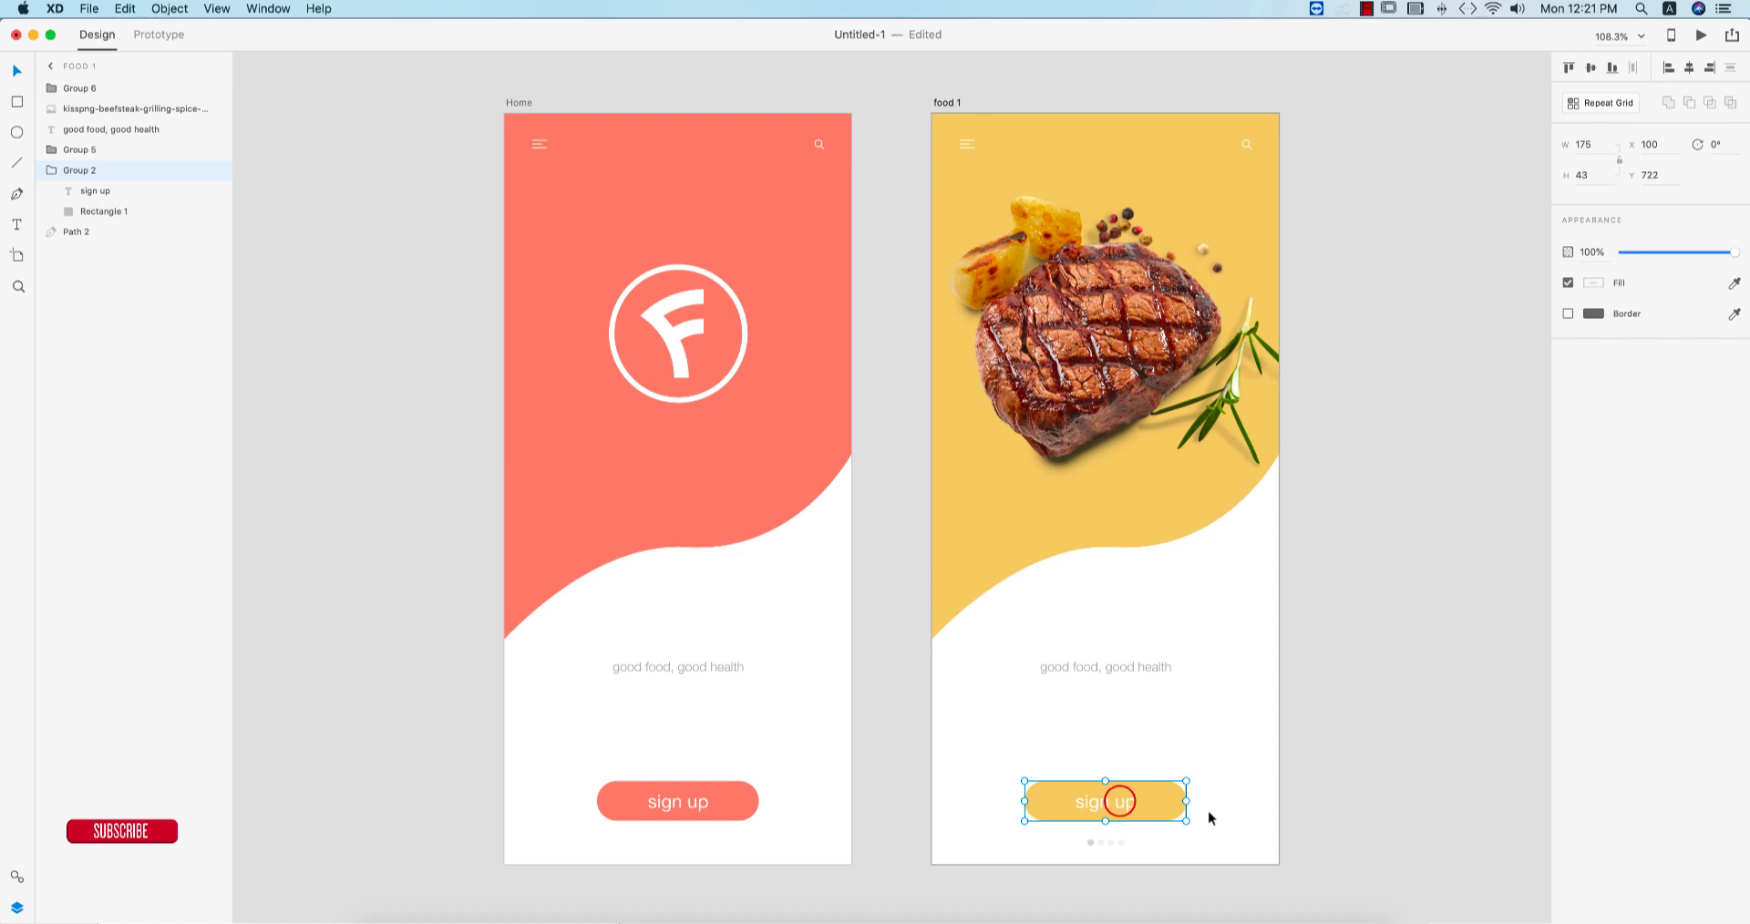
key(Up)
key(shift+Up)
key(shift+Up)
key(shift+Up)
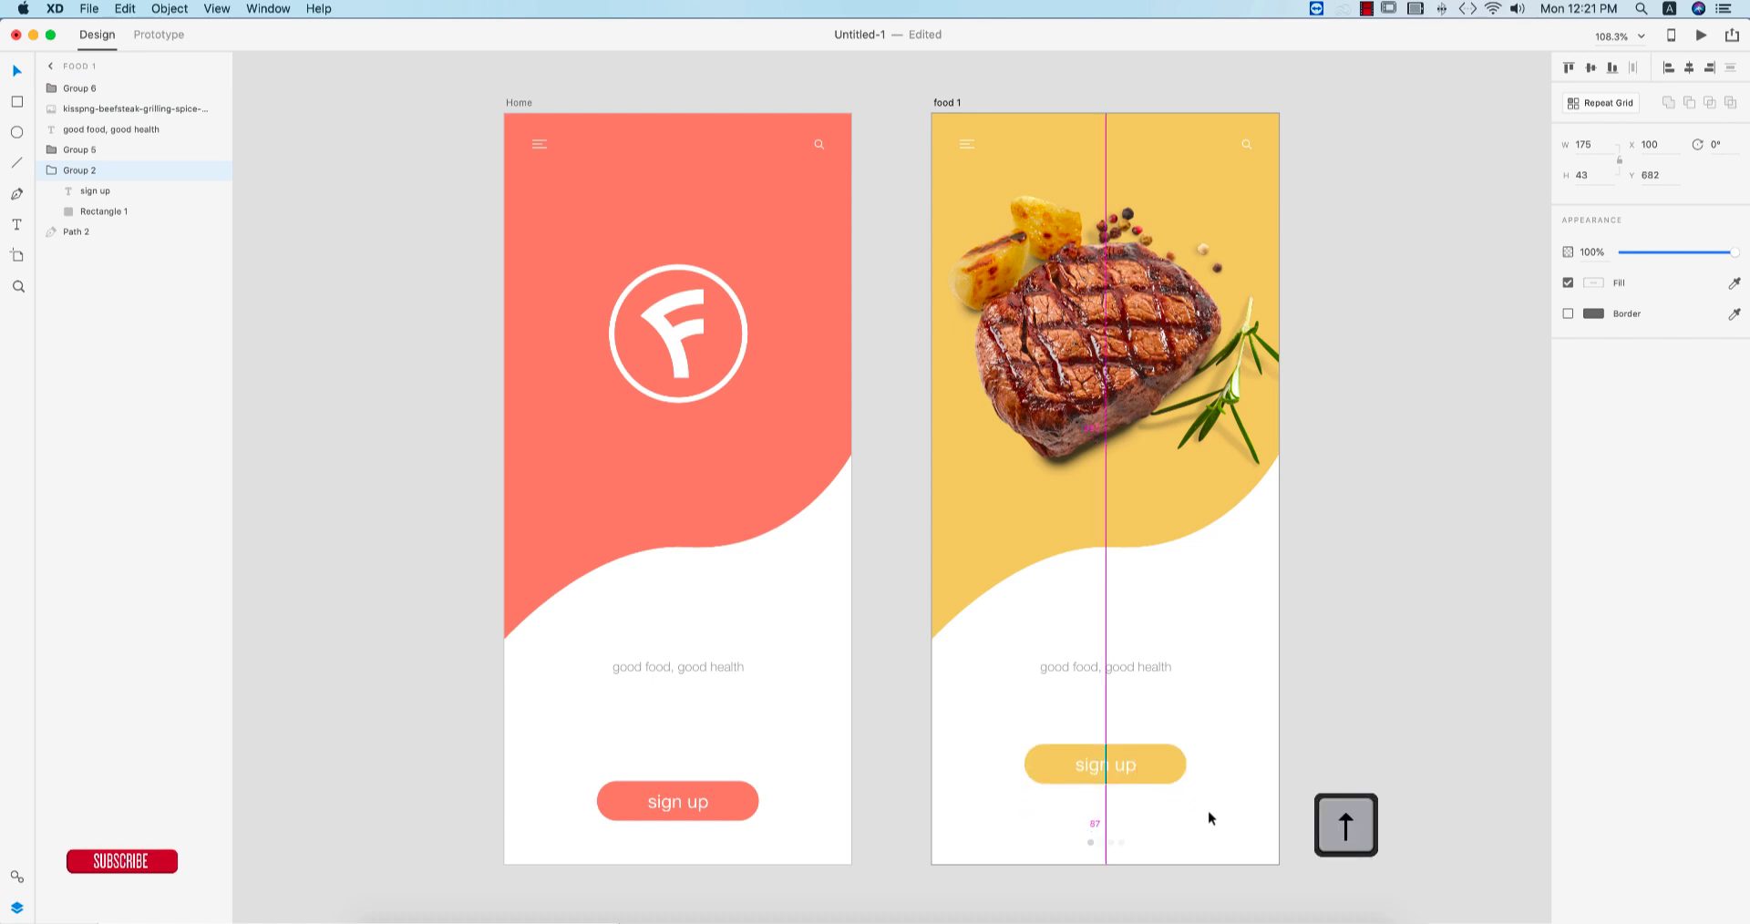
- Duplicate the food 1 artboard to its right and delete the steak photo from the copy
click(1307, 789)
scroll(1217, 439, right, 5)
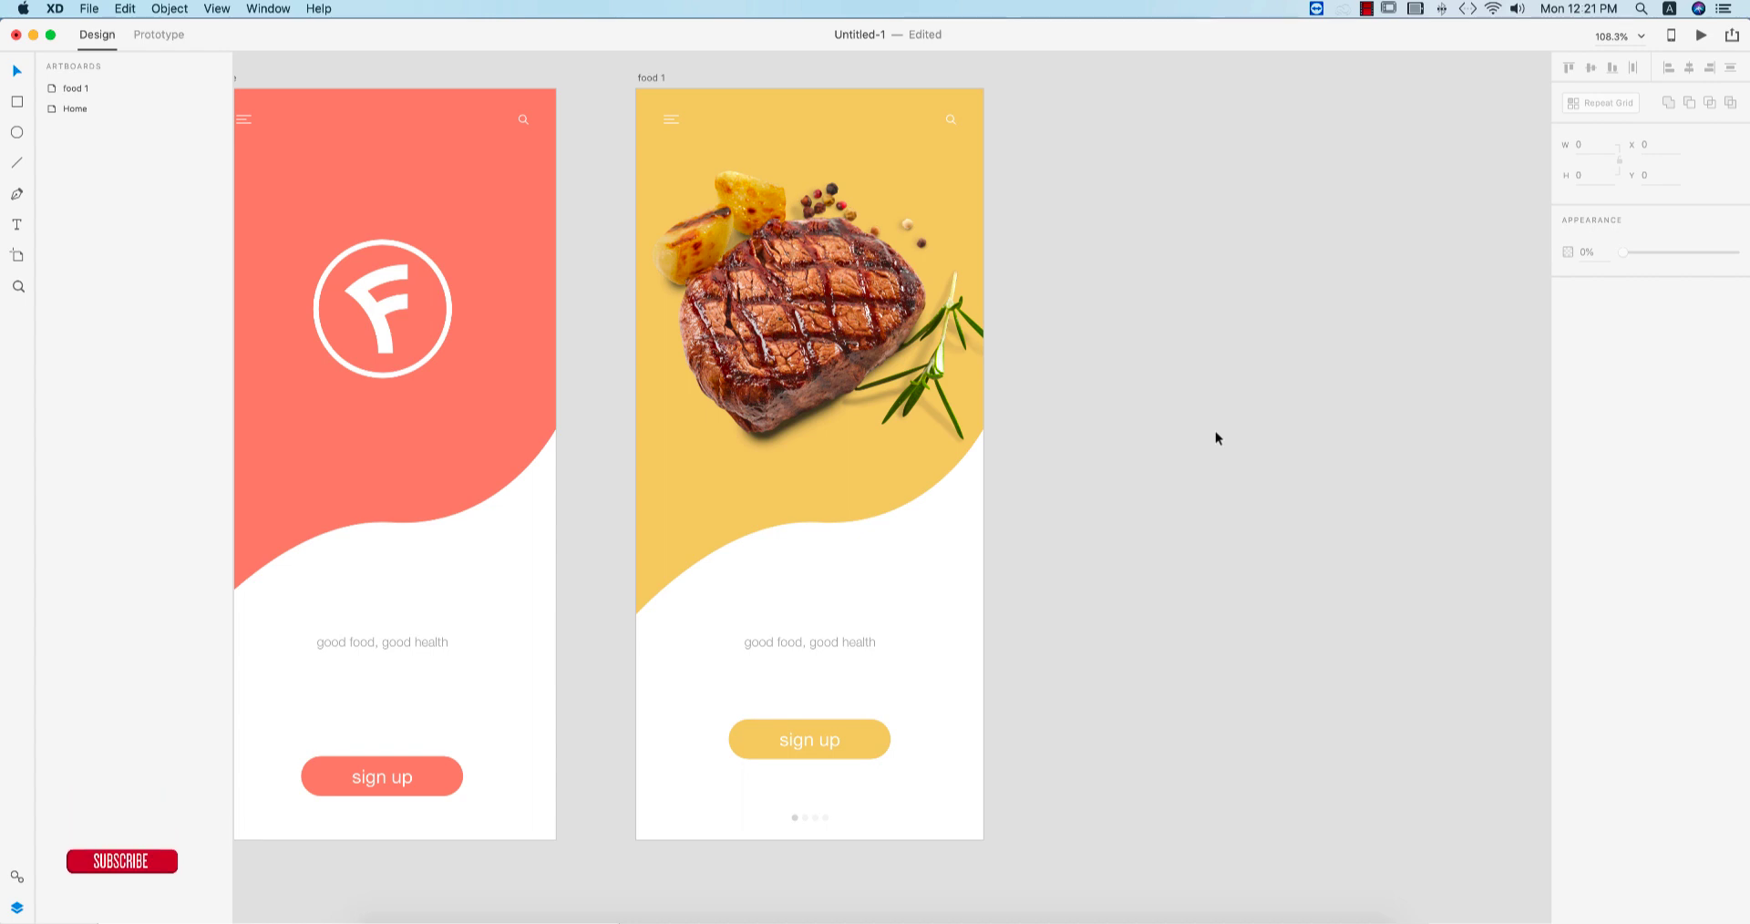
click(645, 80)
drag(646, 80, 1068, 81)
scroll(1449, 539, right, 4)
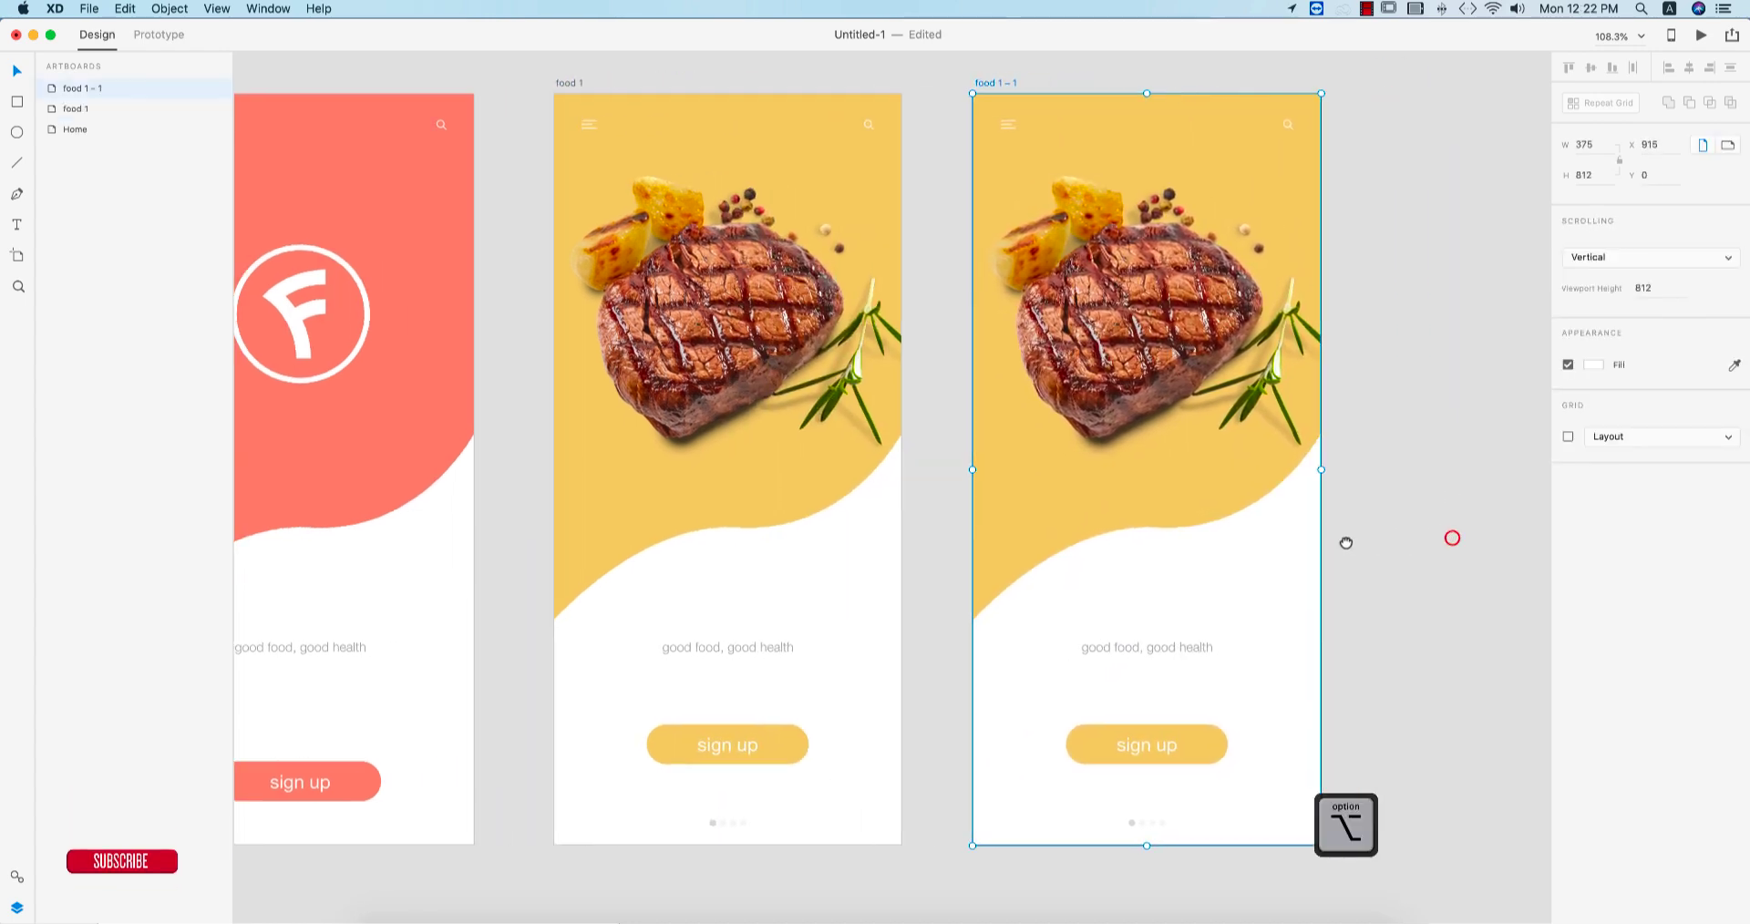
click(1077, 369)
key(Delete)
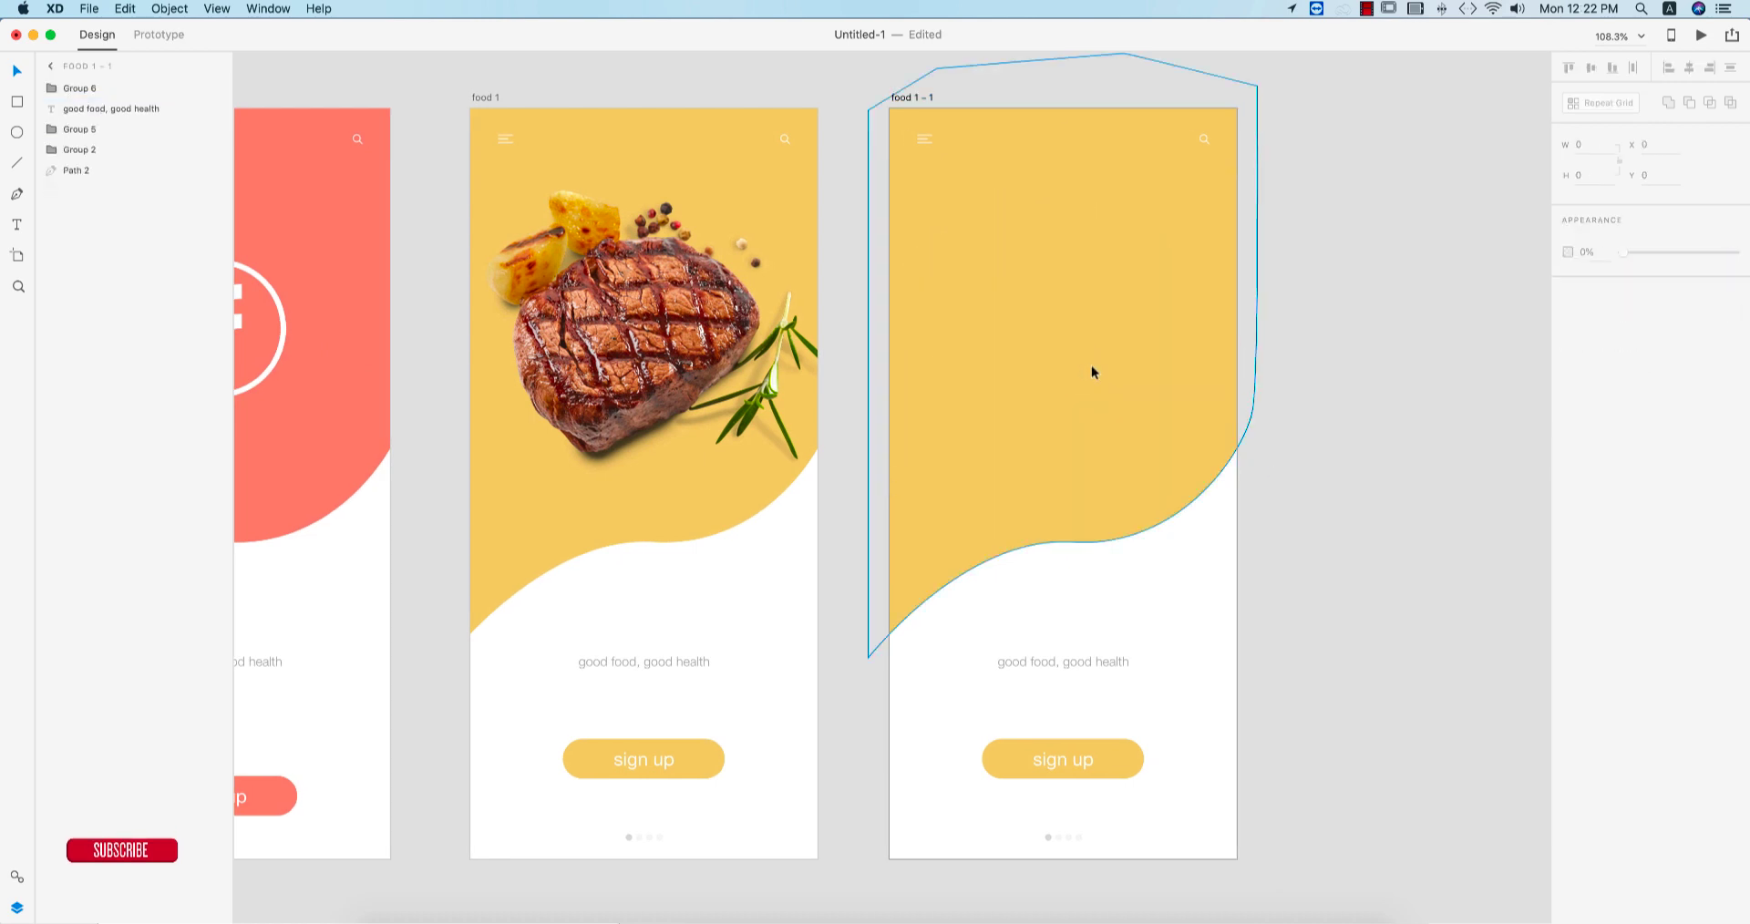
- Import the donuts image onto the copy, undoing its unwanted rotation and resize
click(89, 8)
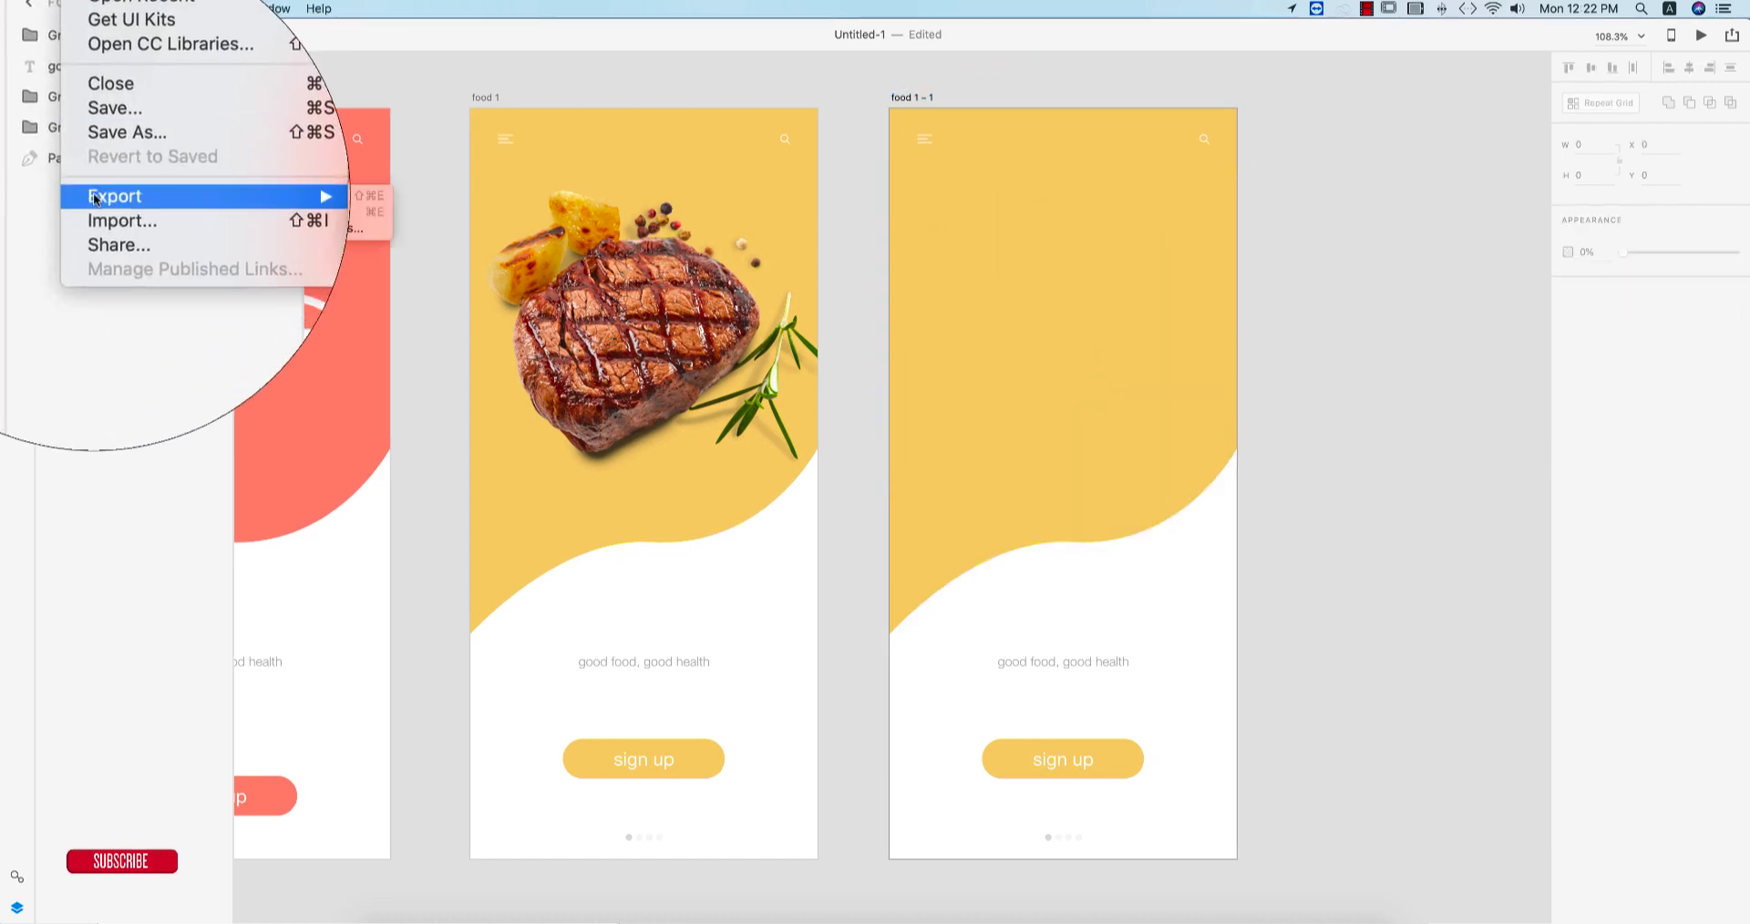
click(114, 209)
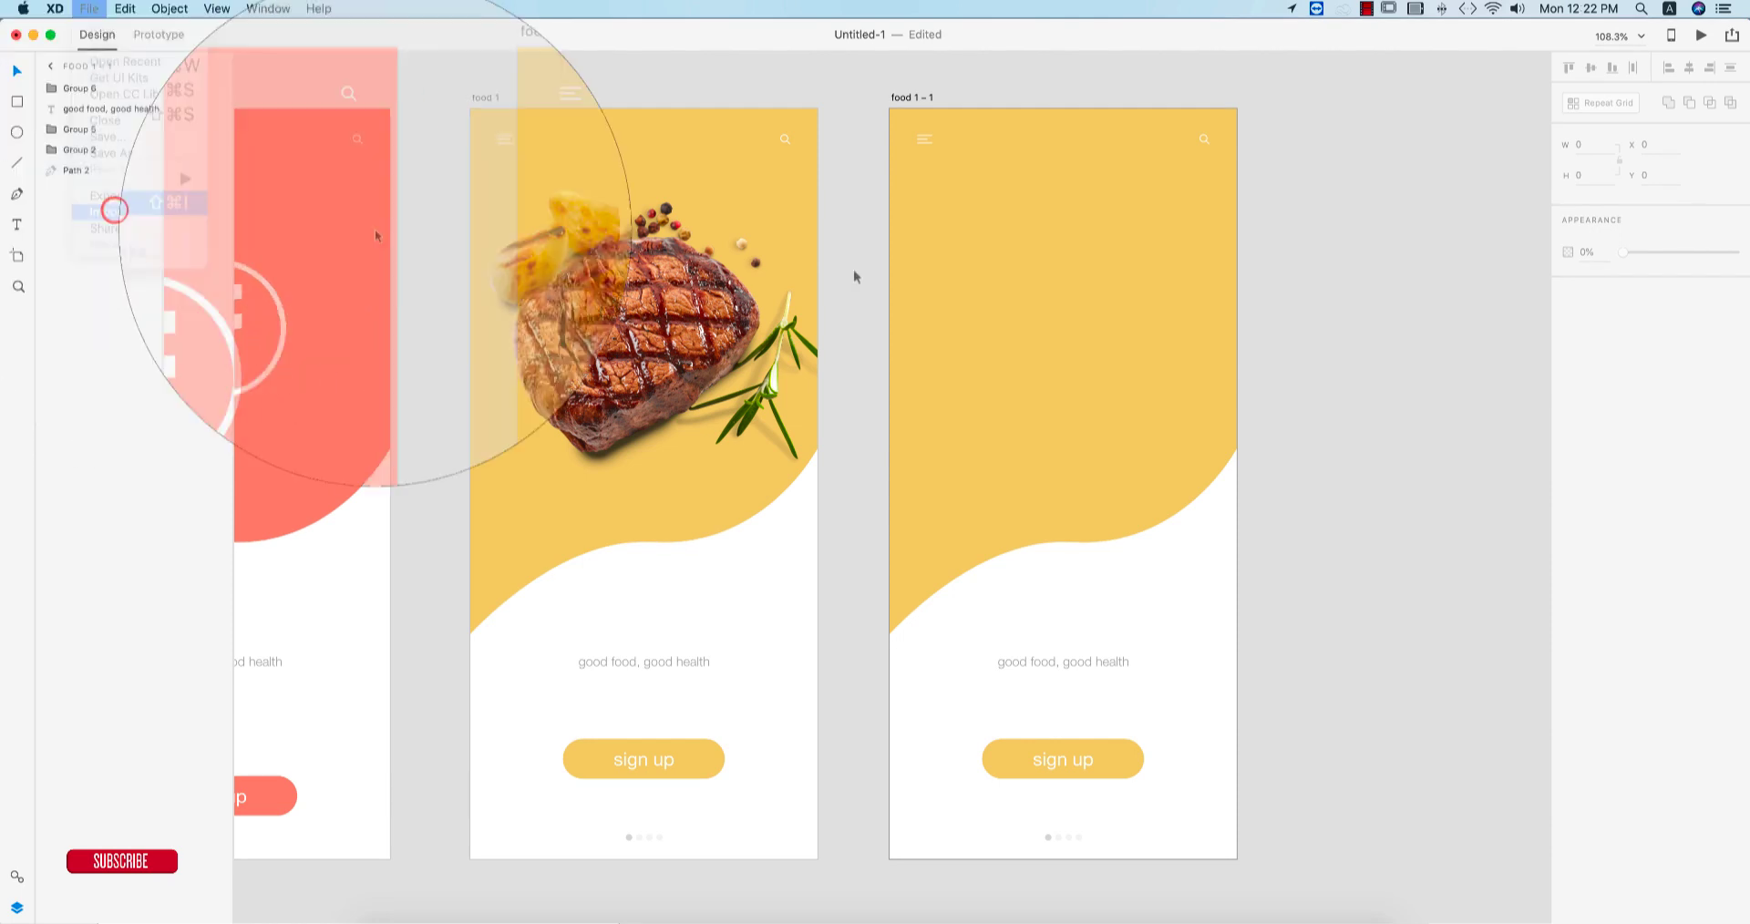
double_click(1044, 128)
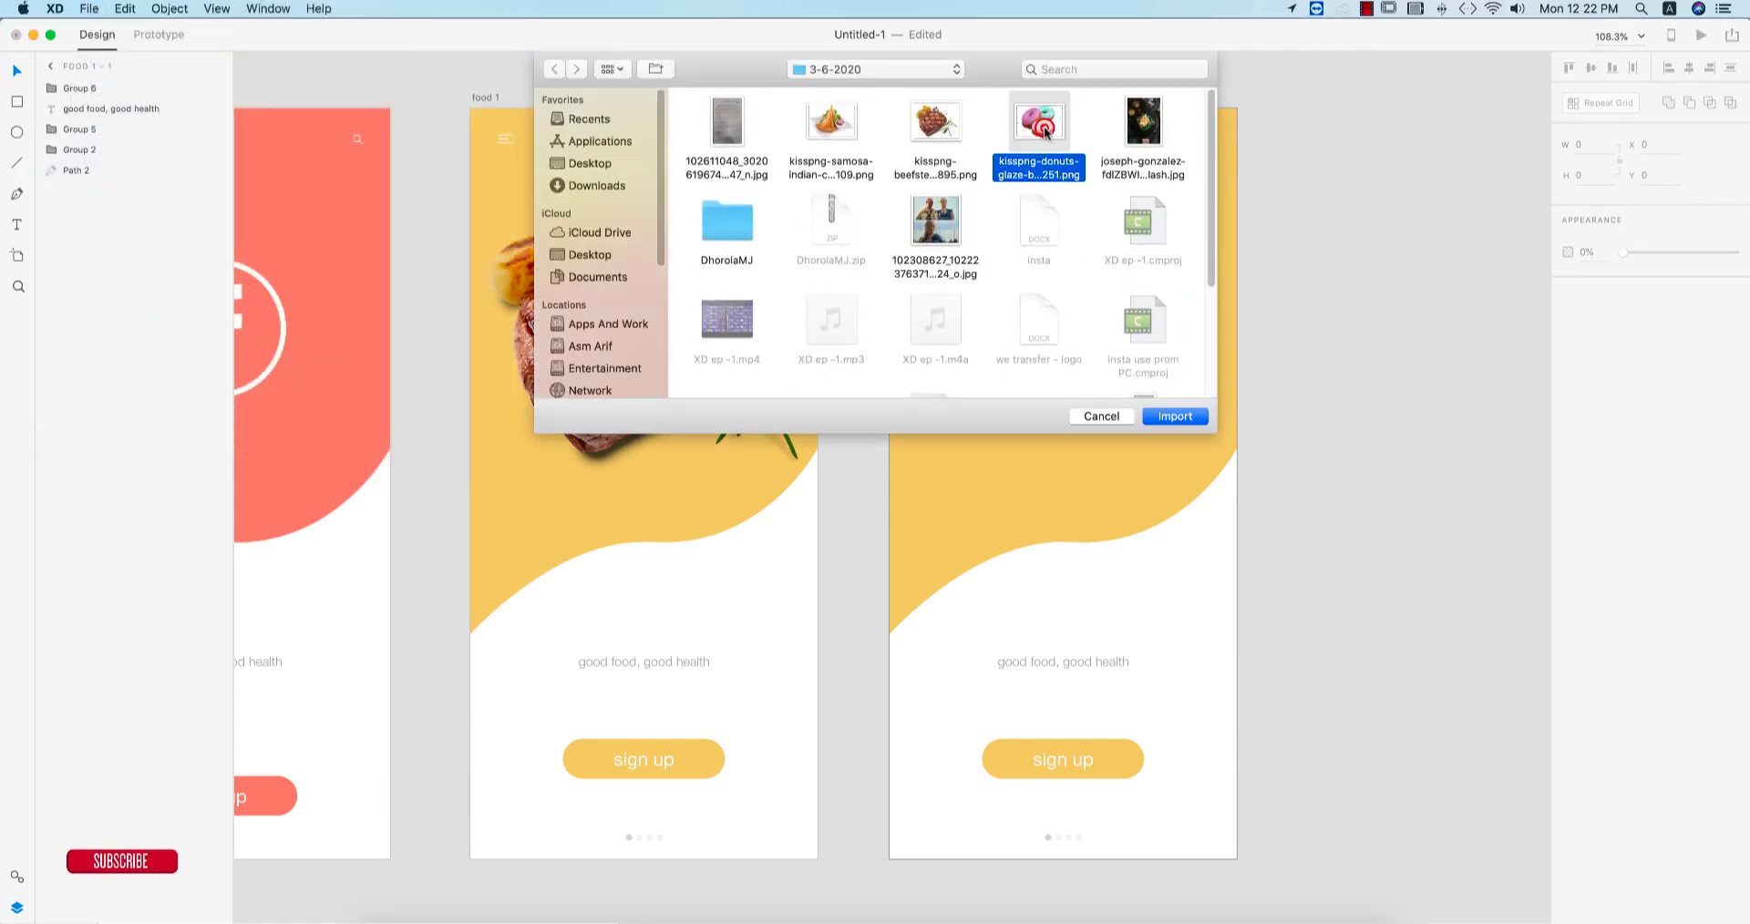
key(super+z)
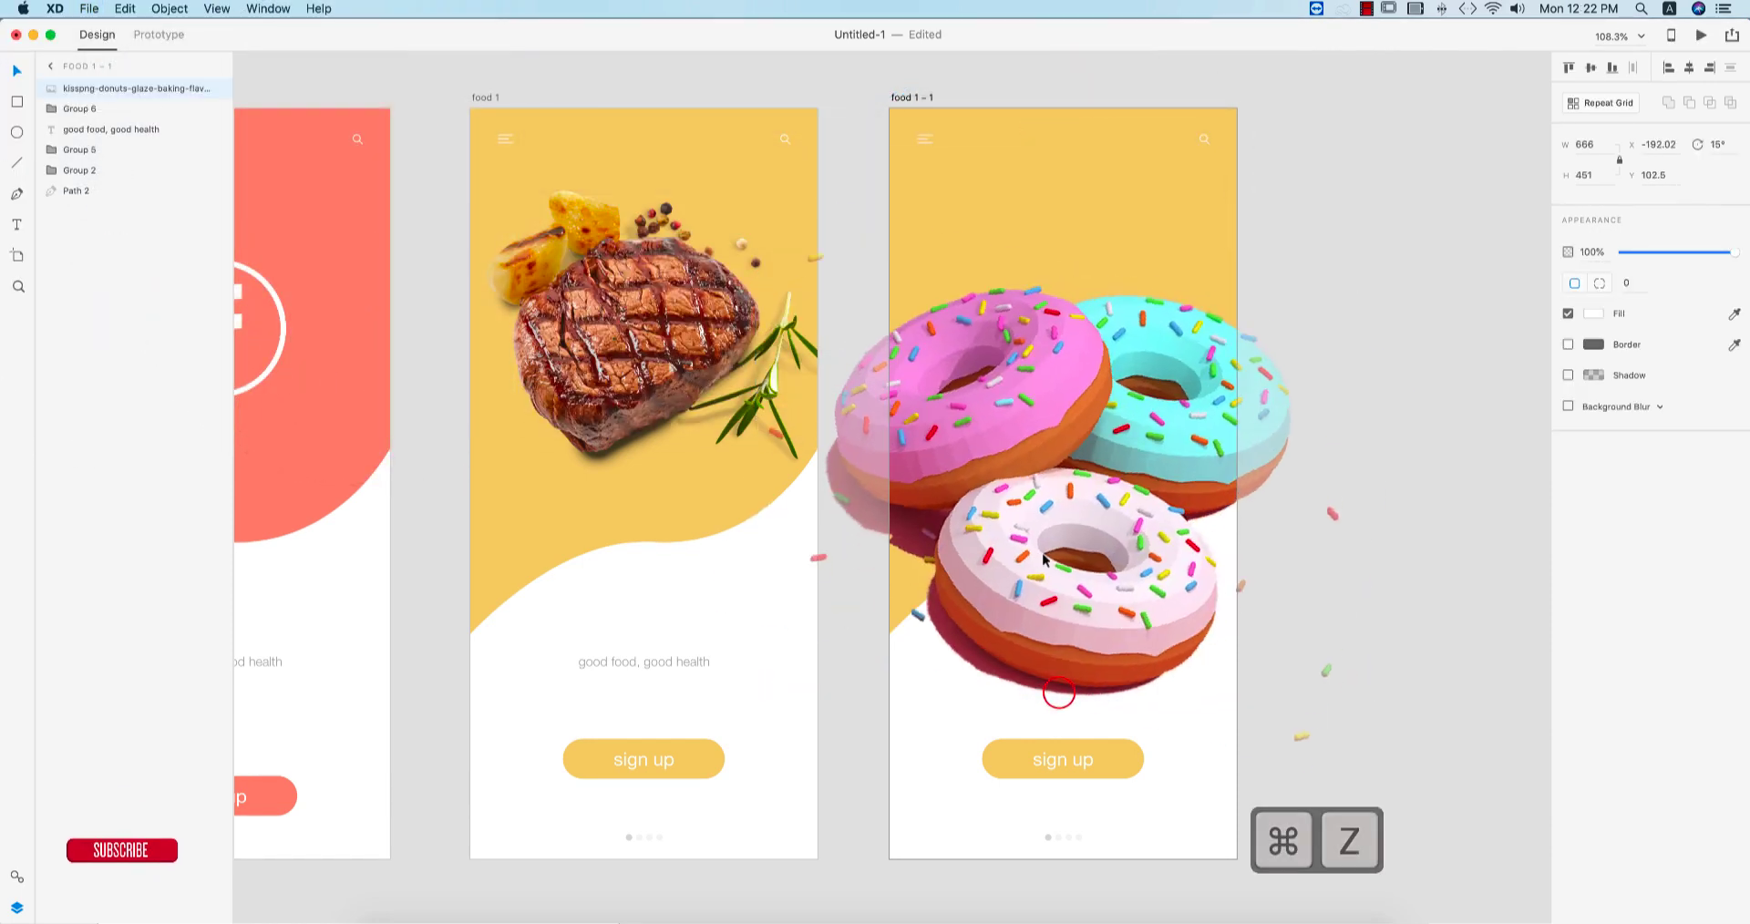
key(super+z)
key(super+z)
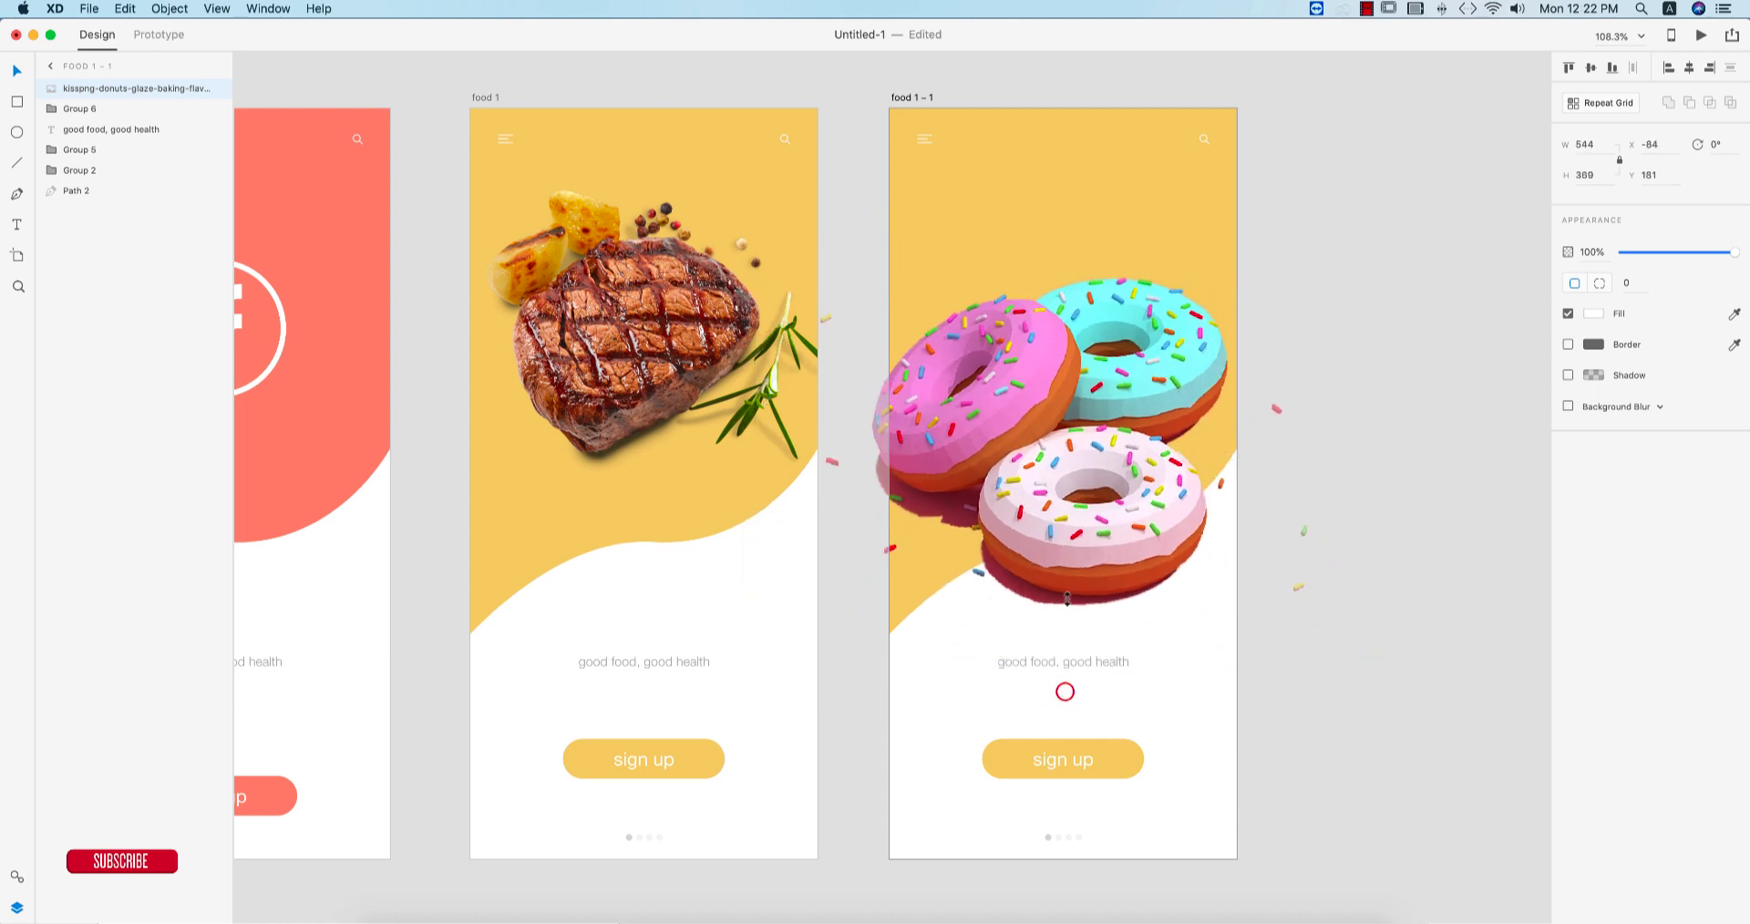
key(super+z)
click(1372, 474)
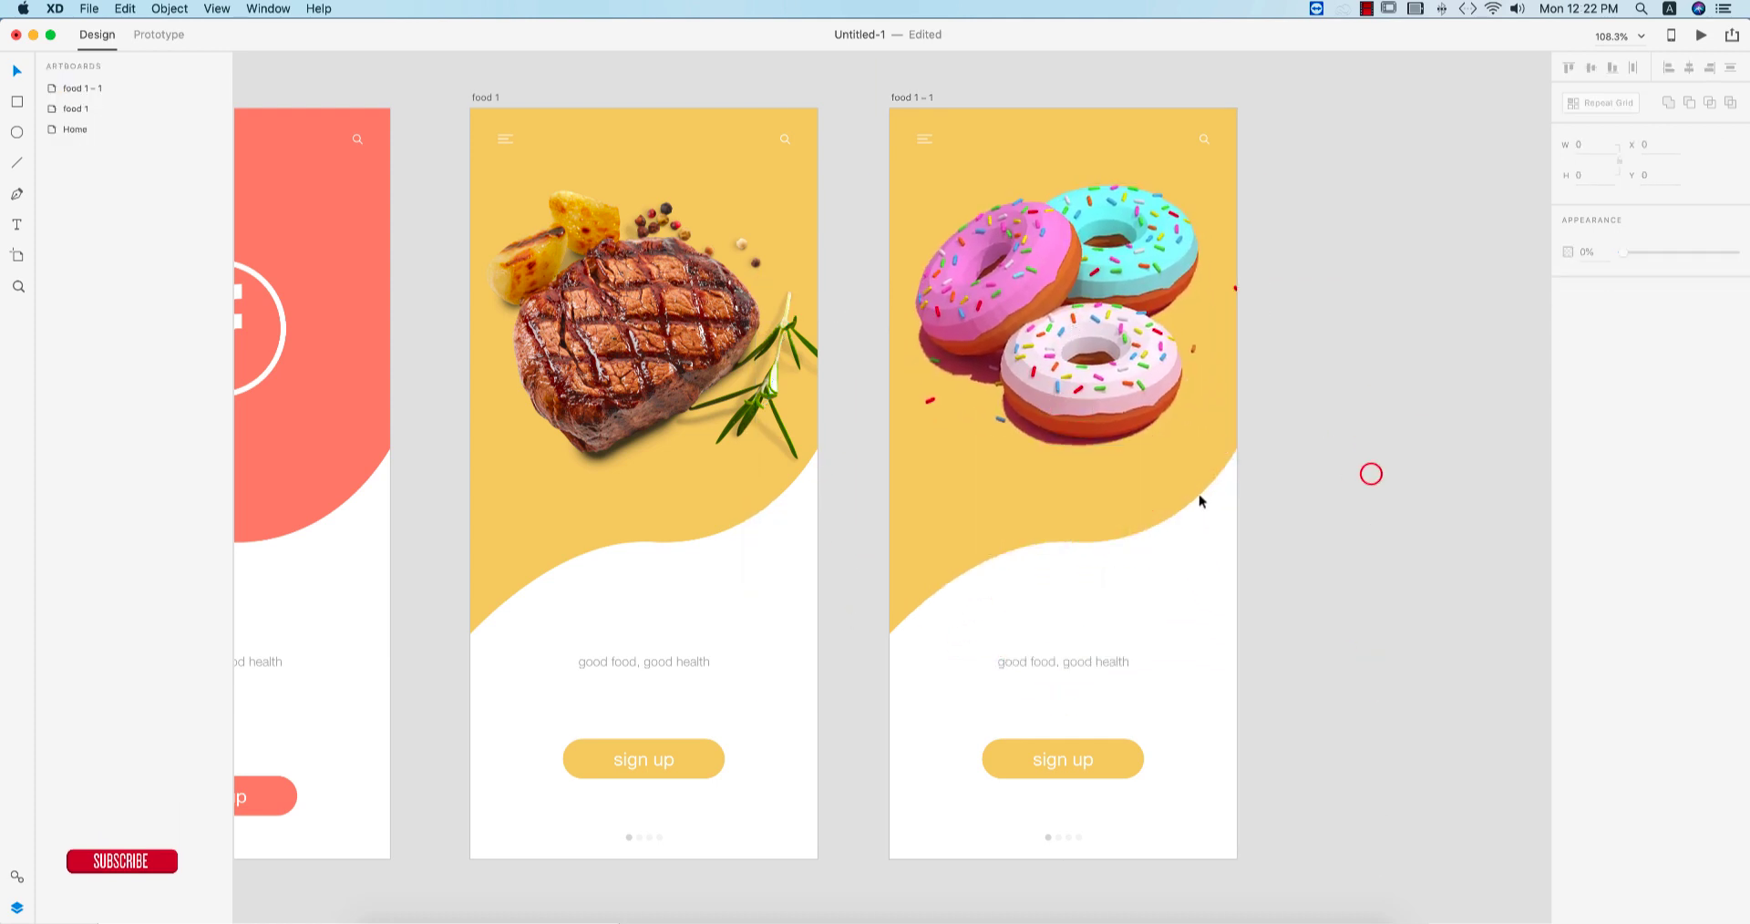
- Change the food 1 – 1 wave fill from yellow to pale cyan #8EE0E6
click(1199, 498)
click(1595, 283)
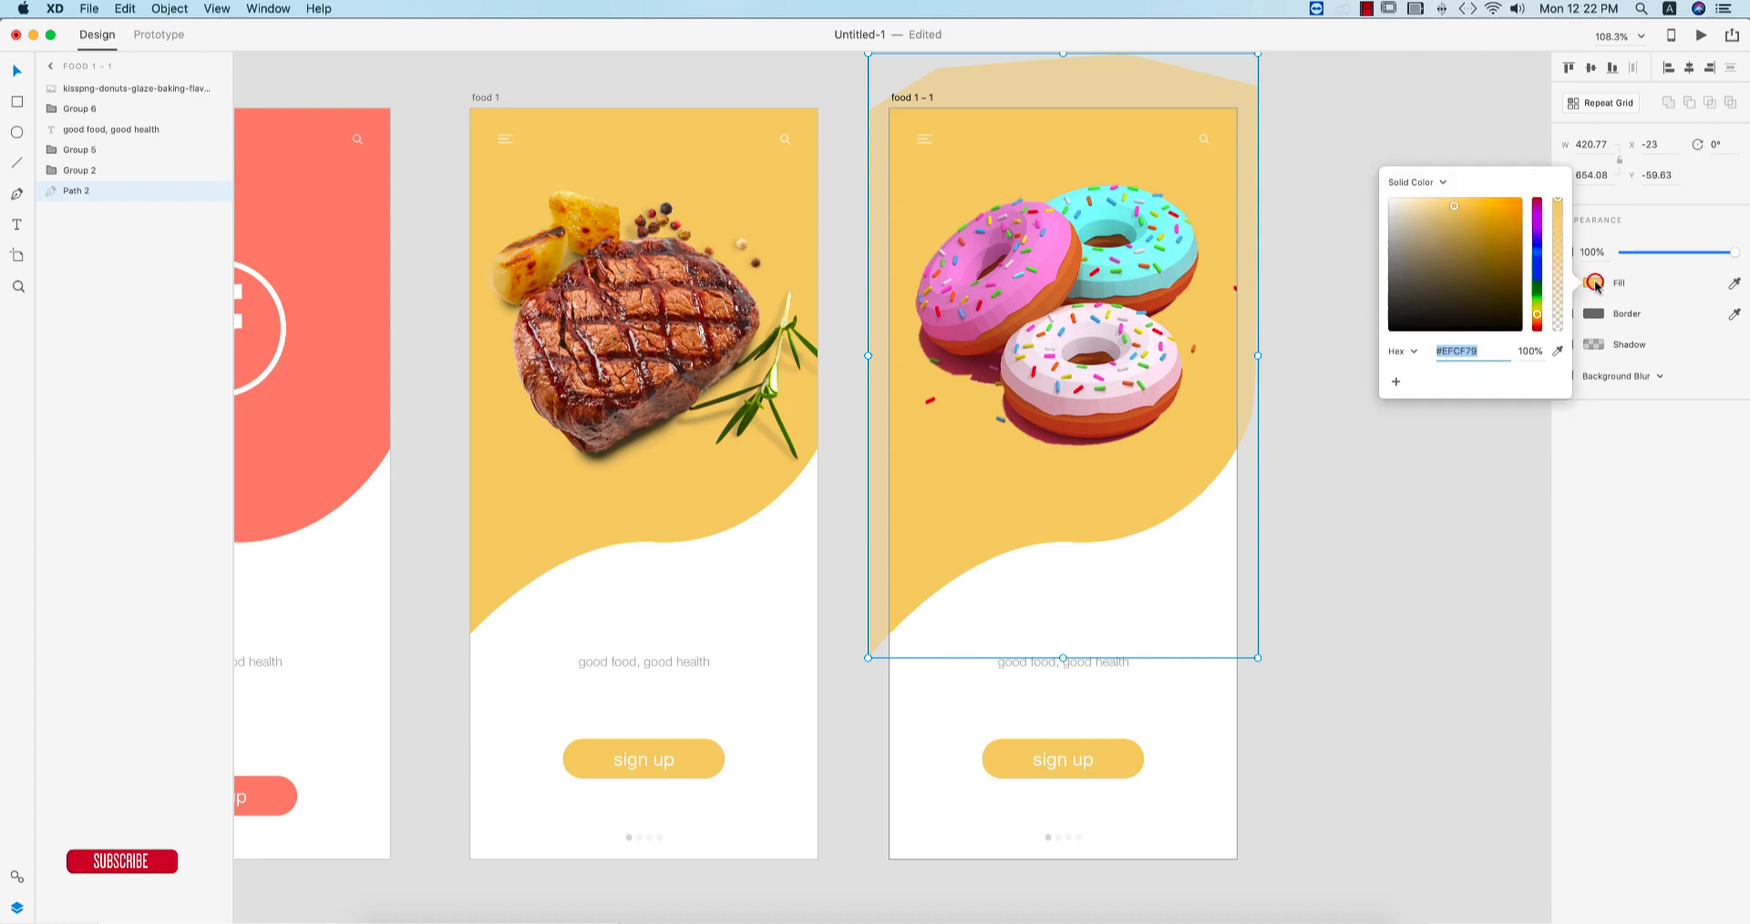
drag(1536, 298, 1538, 262)
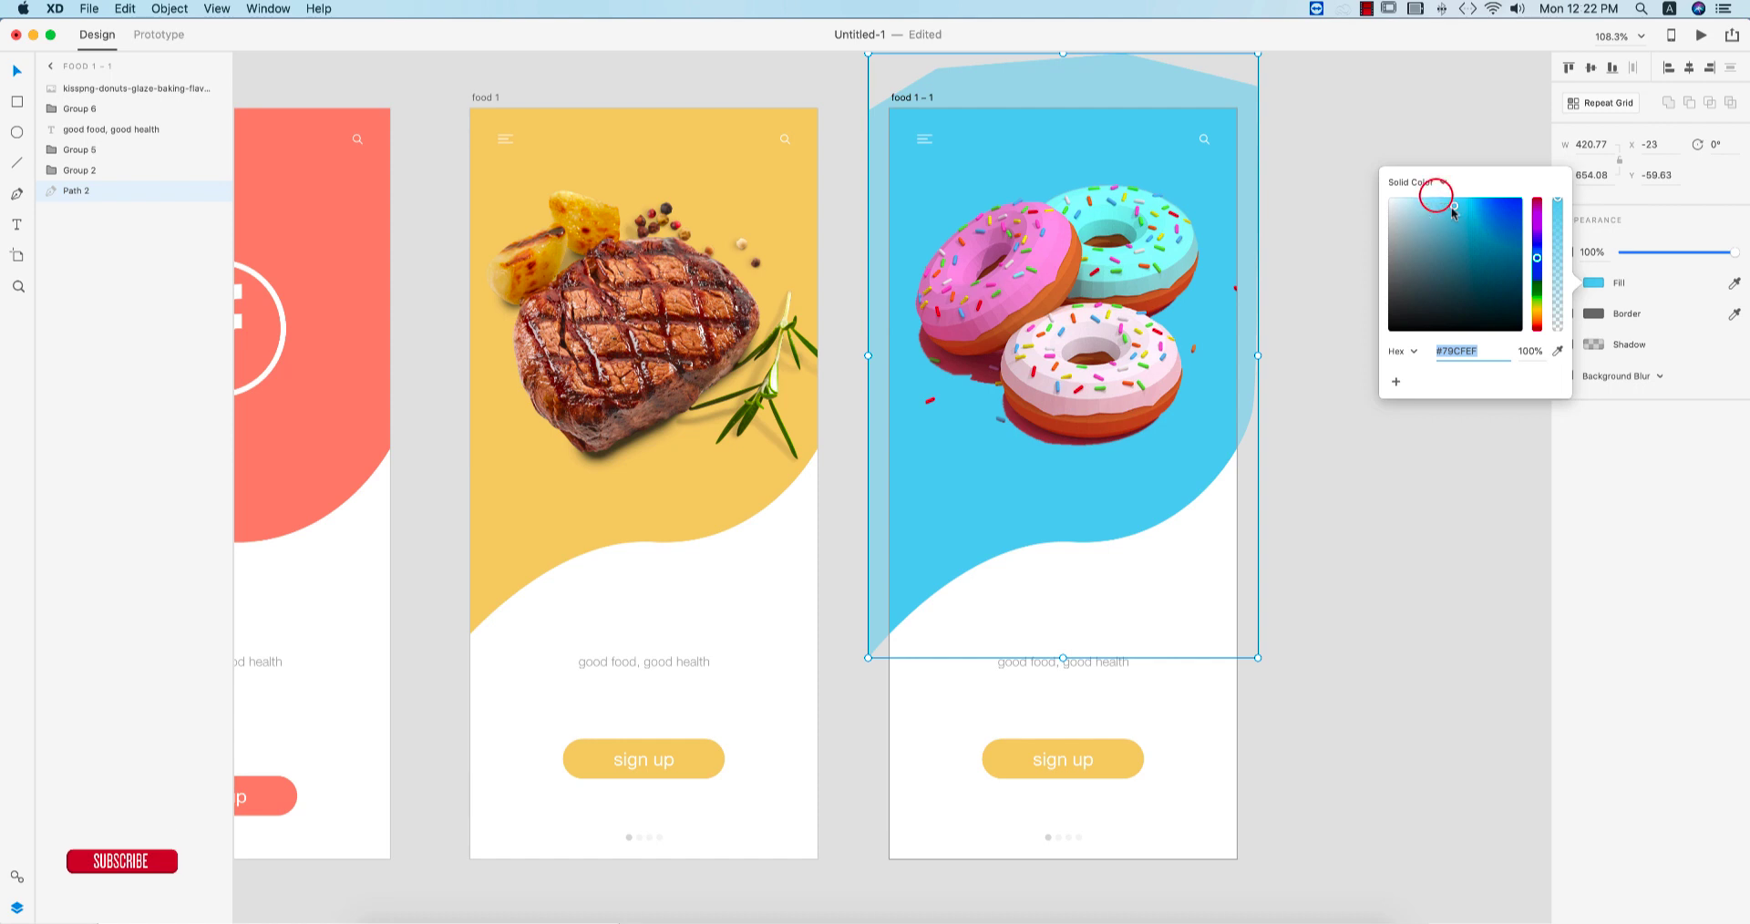
drag(1453, 213, 1440, 210)
drag(1538, 262, 1539, 264)
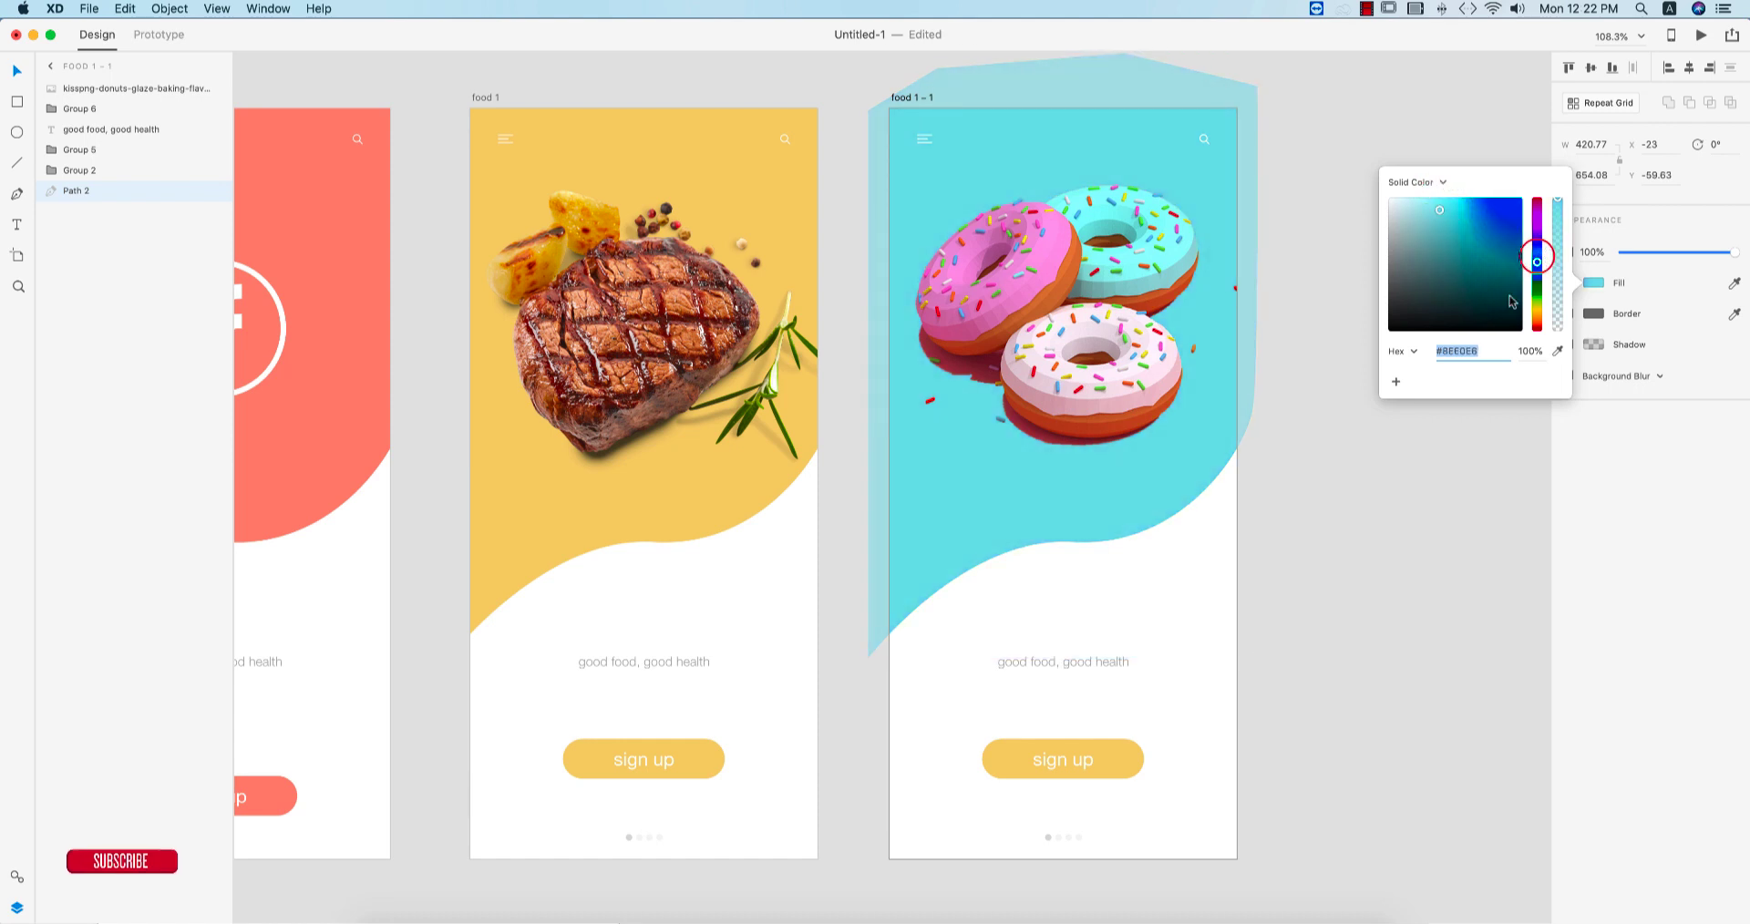
click(1340, 637)
- Match the sign up button's fill to the cyan wave
double_click(1114, 758)
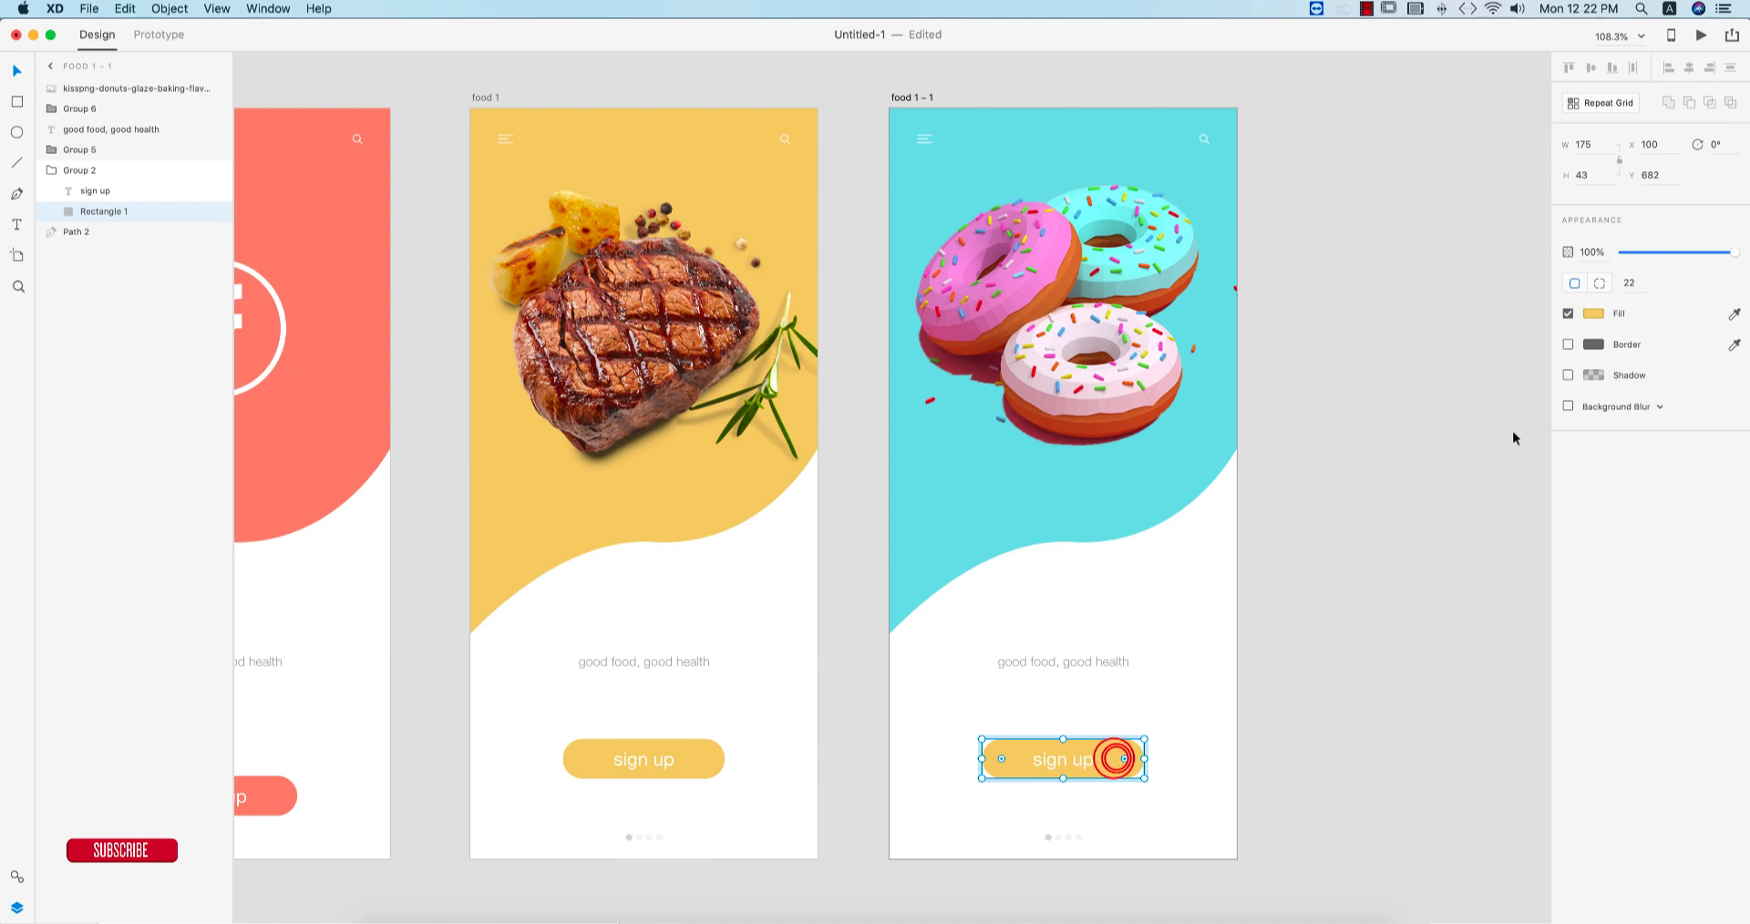
click(1595, 313)
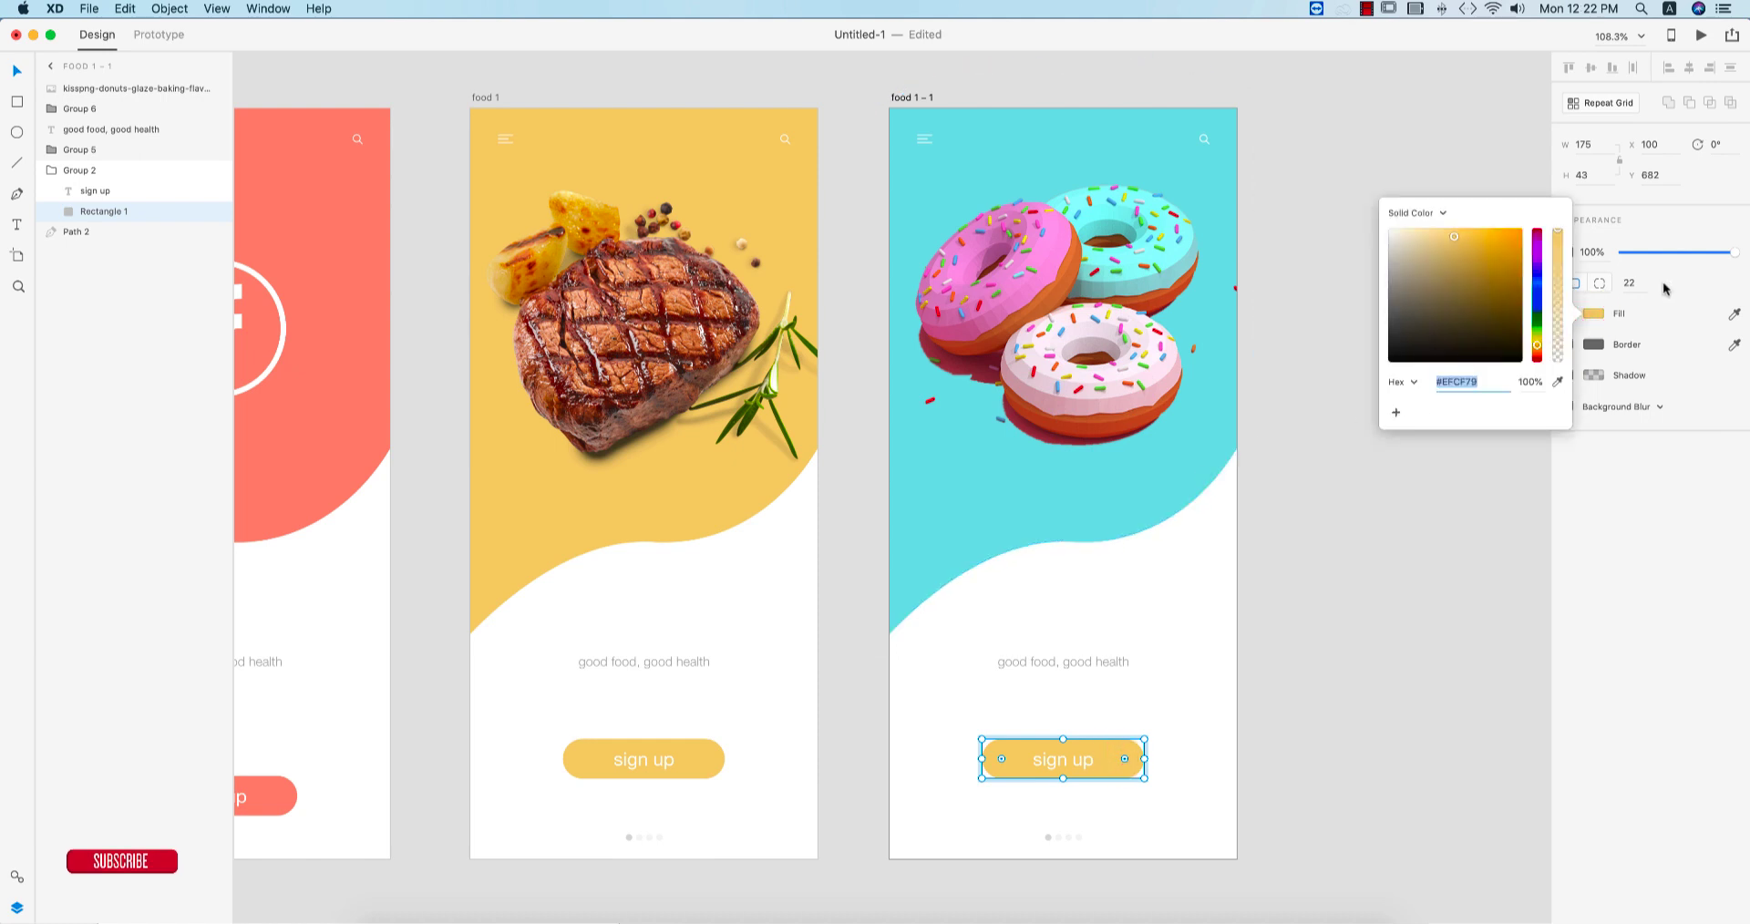
click(1736, 315)
click(1126, 478)
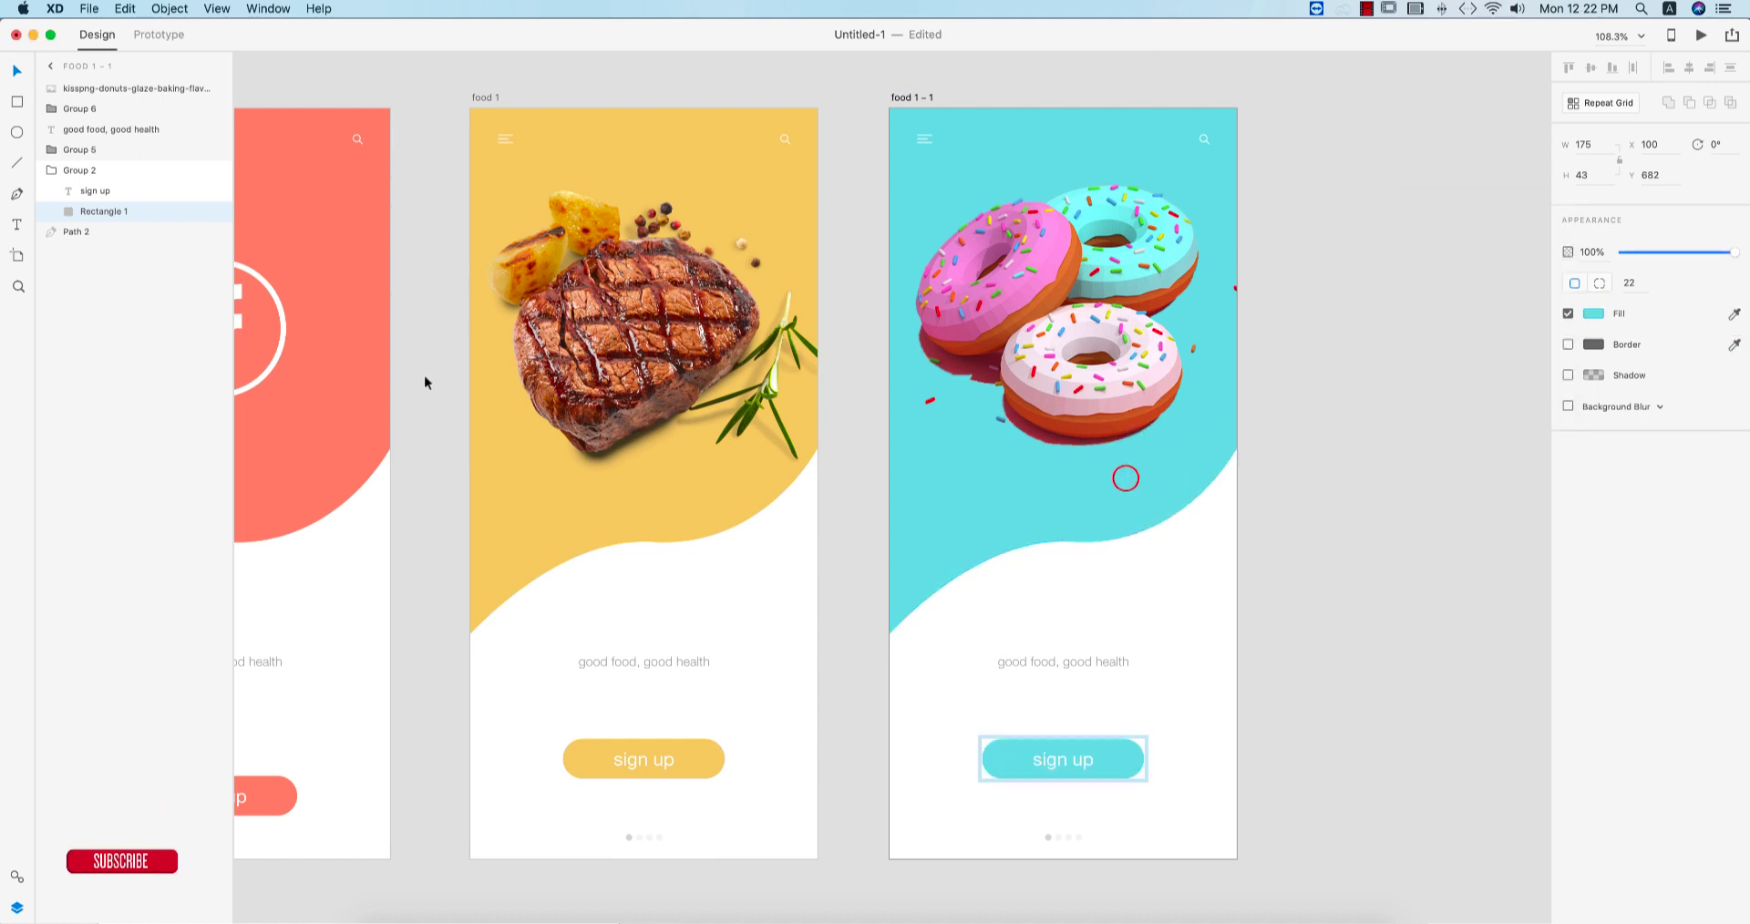
click(16, 70)
click(1288, 694)
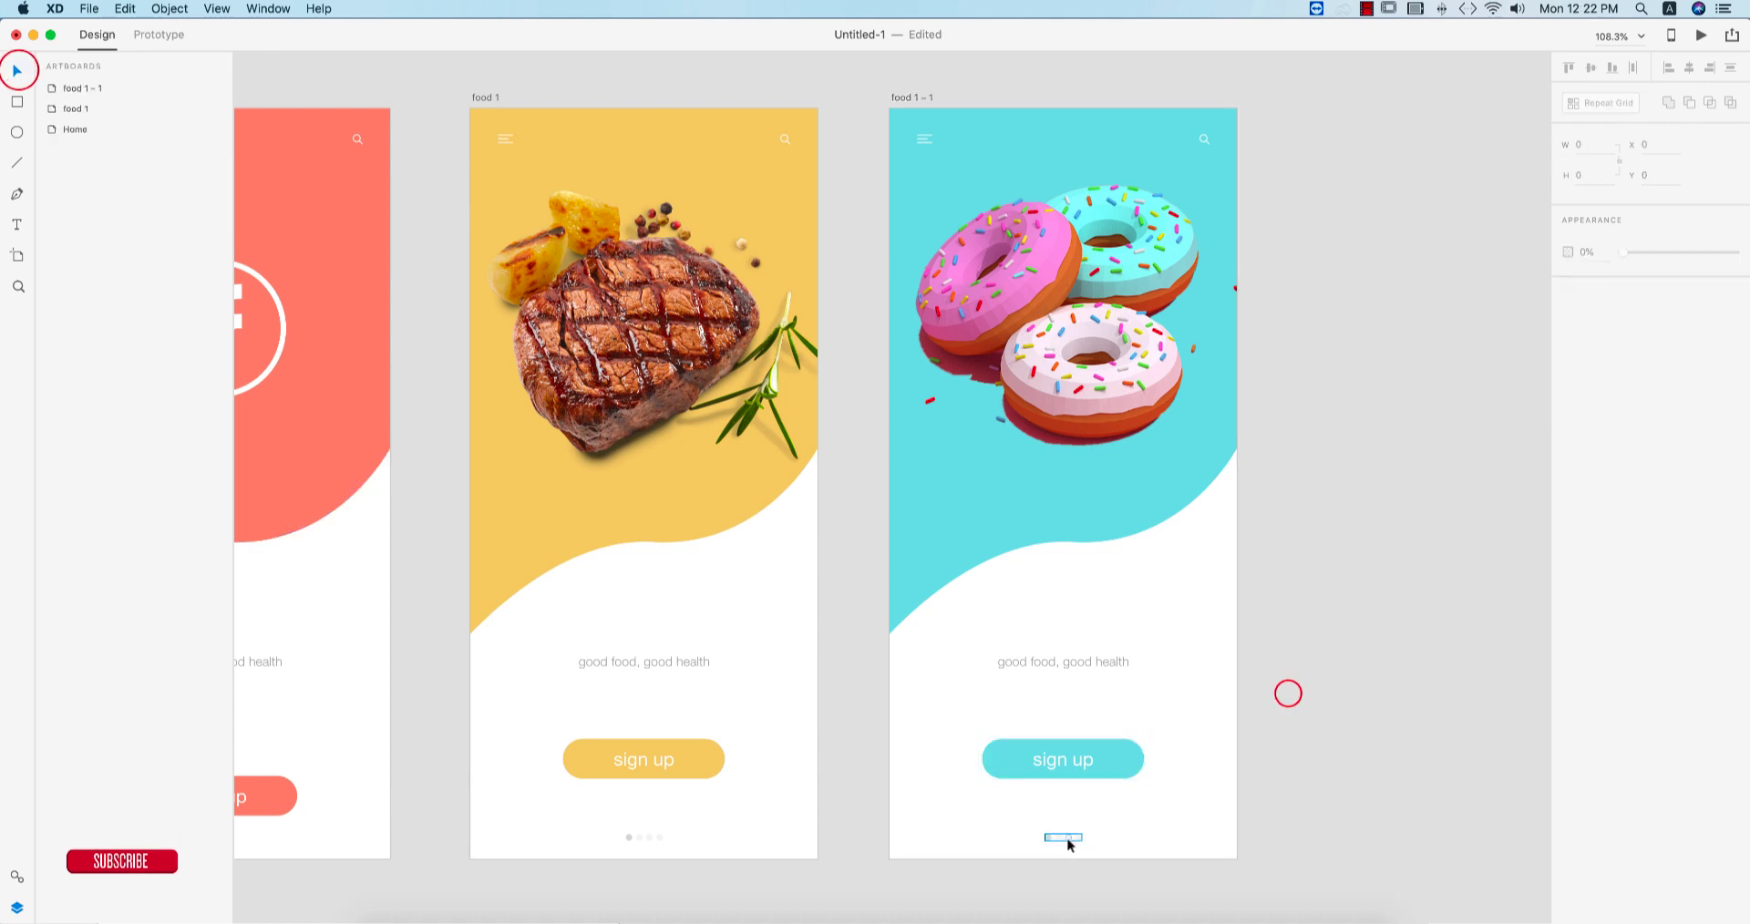
- Give the second pagination dot on food 1 – 1 the first dot's darker grey fill
scroll(1064, 840, down, 2)
scroll(1064, 839, up, 6)
double_click(965, 824)
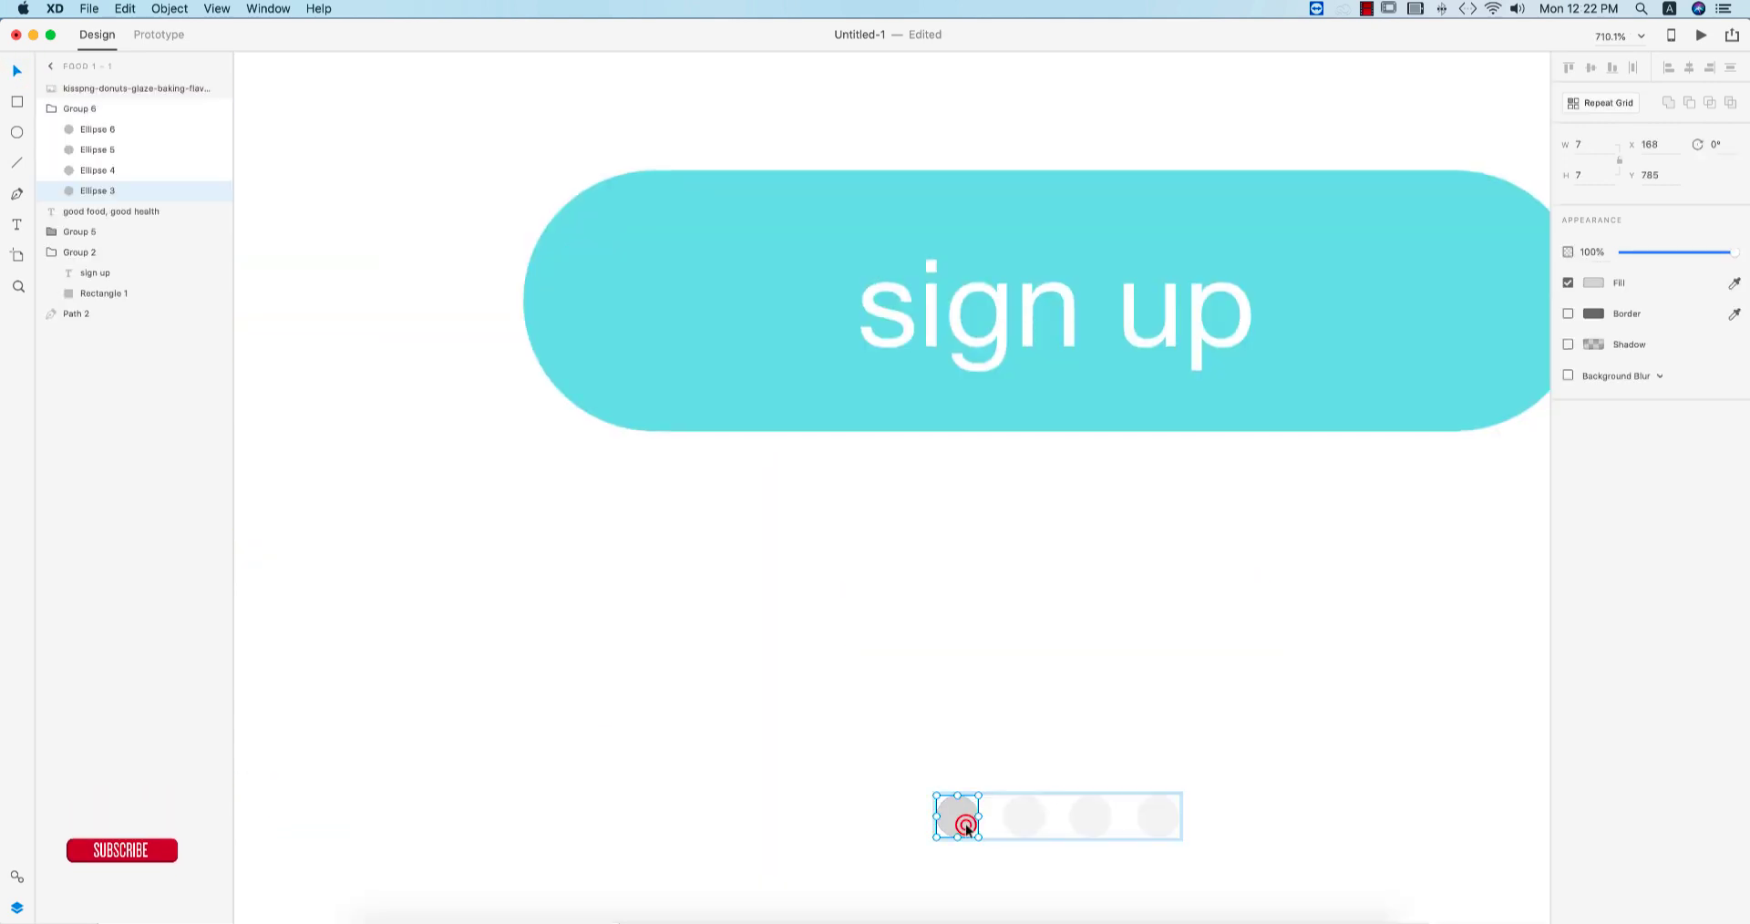
scroll(1021, 828, up, 4)
click(1157, 821)
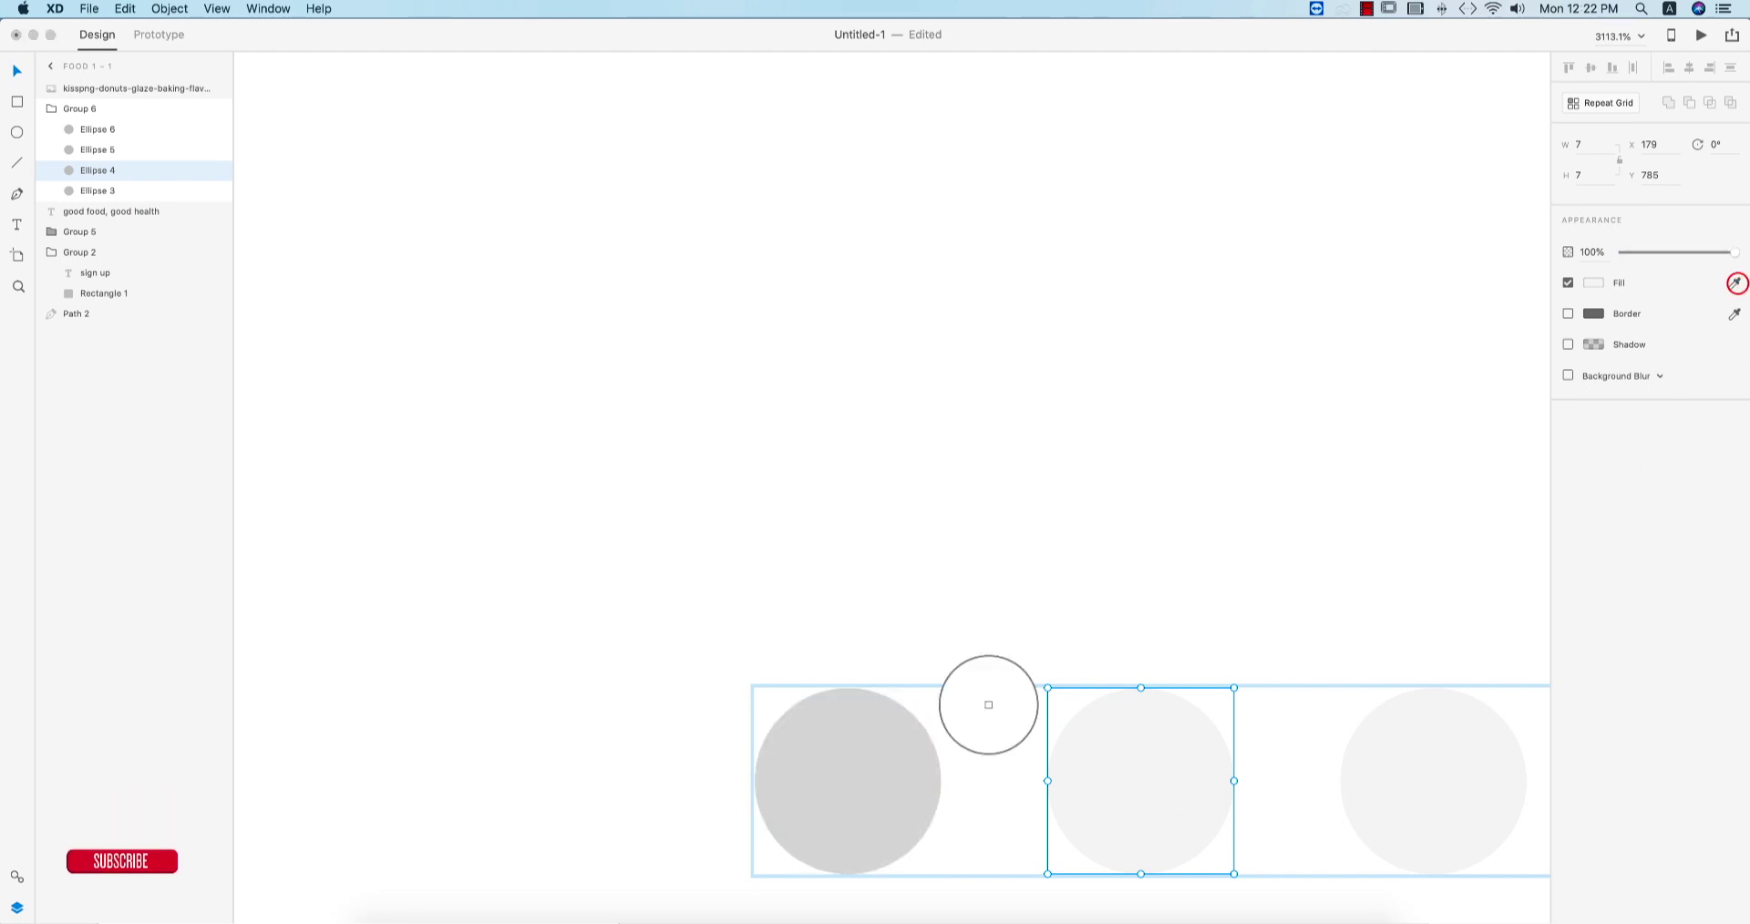
click(867, 786)
click(879, 791)
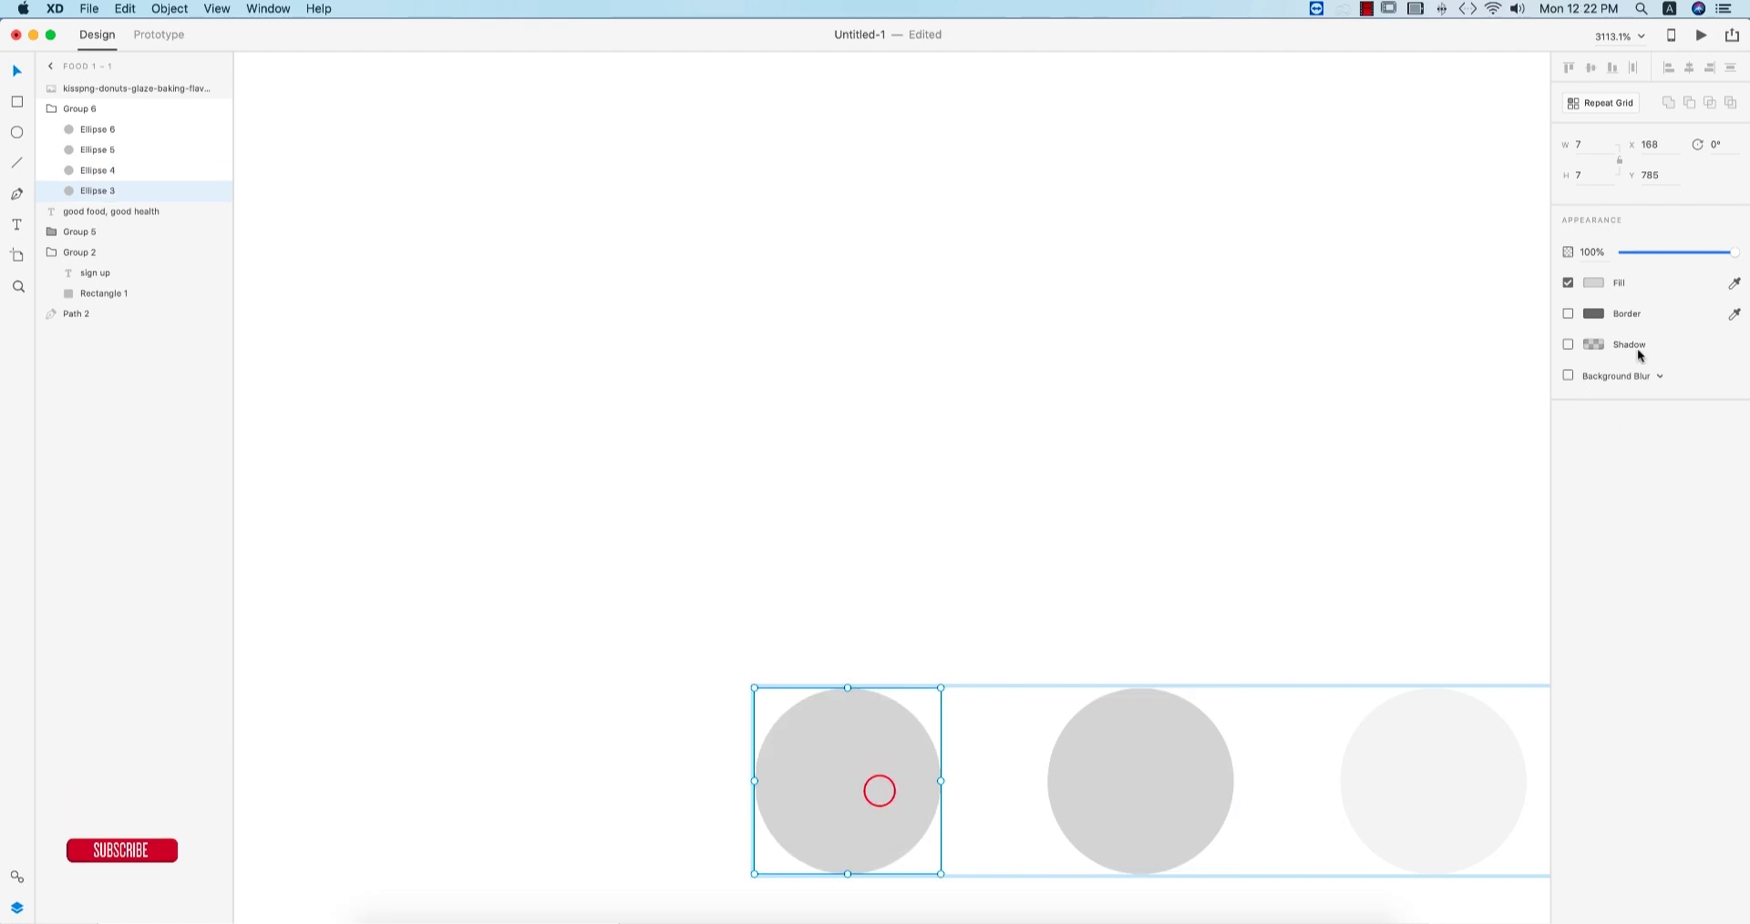